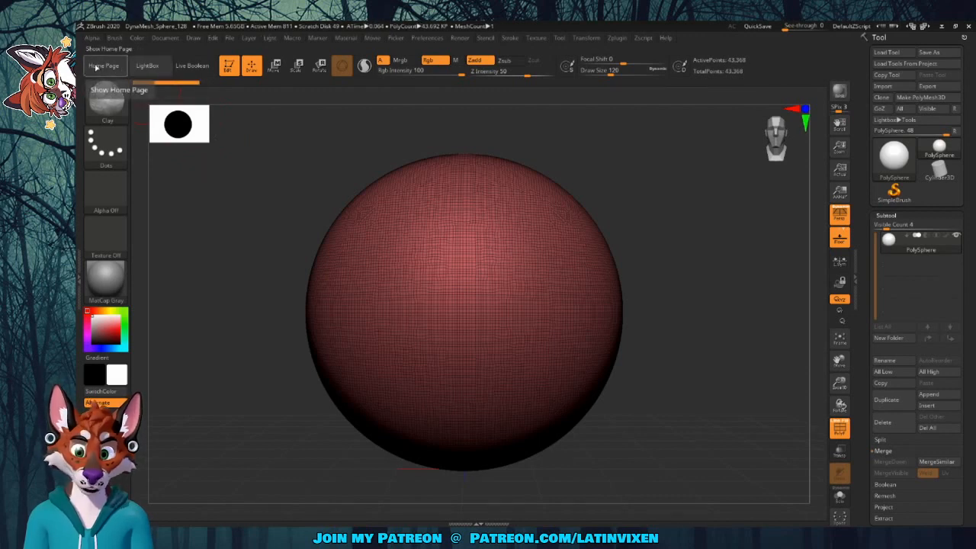
View the home page and browse LightBox's recent files, projects, tools, brushes and textures
left_click(95, 66)
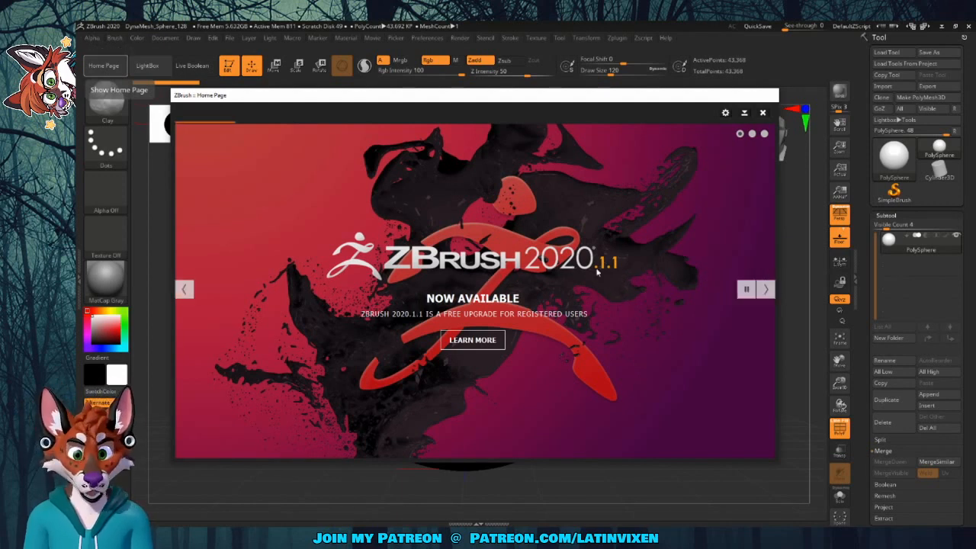
left_click(763, 113)
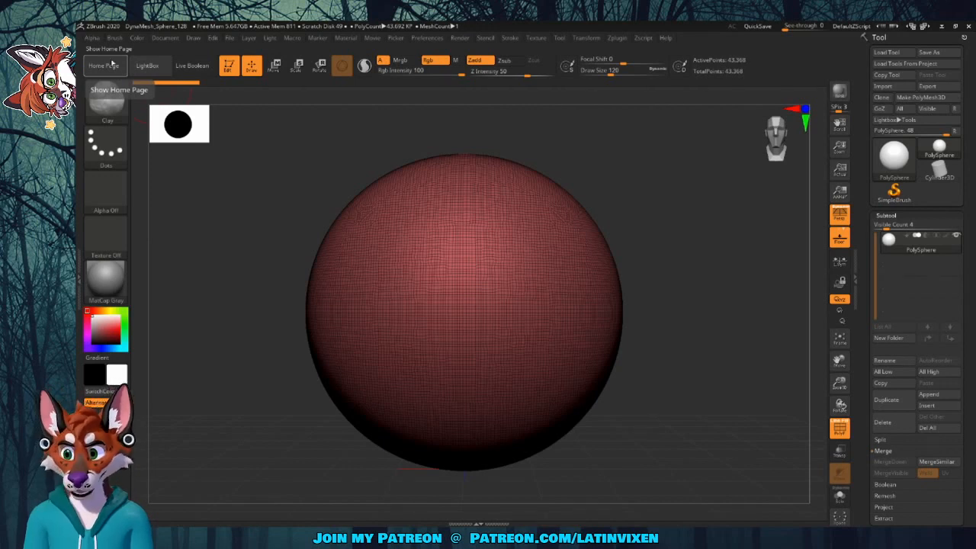
left_click(156, 66)
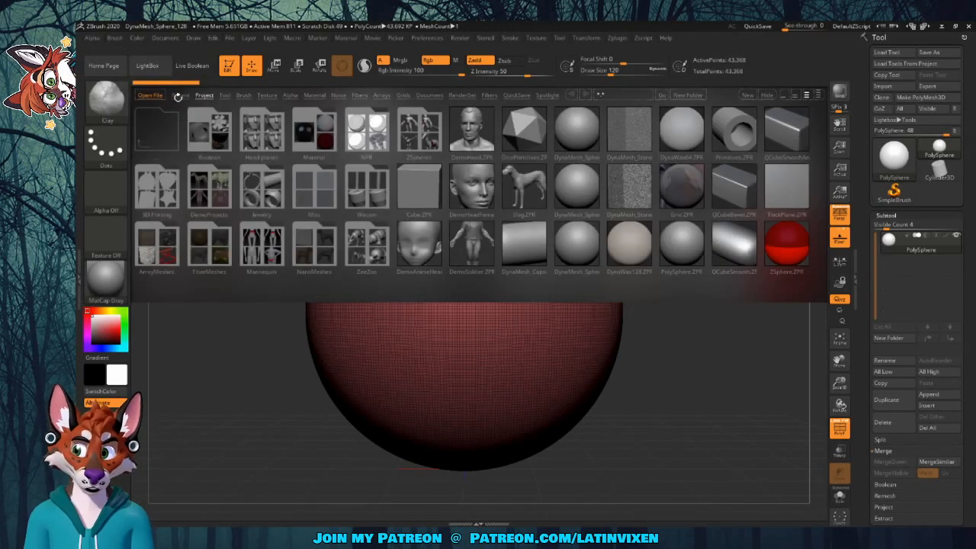
left_click(180, 95)
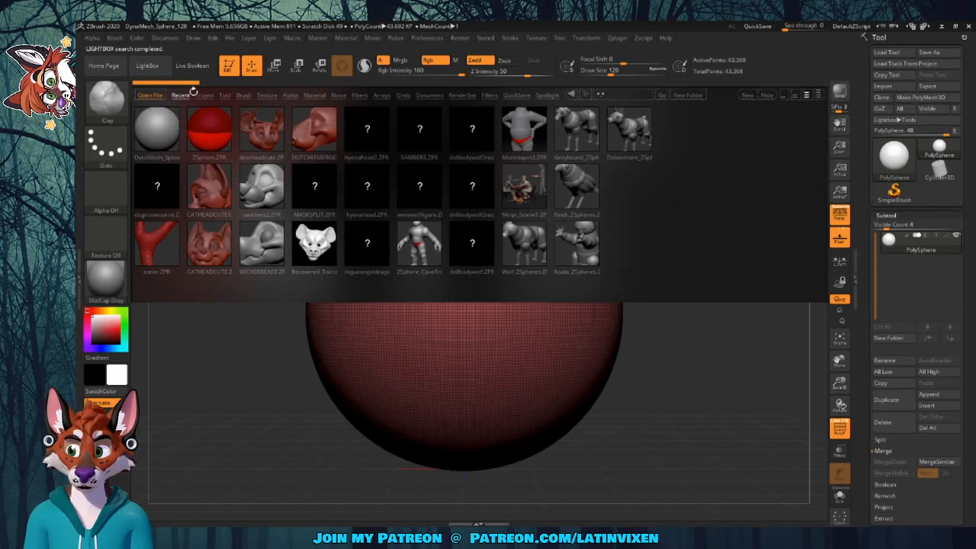
left_click(202, 96)
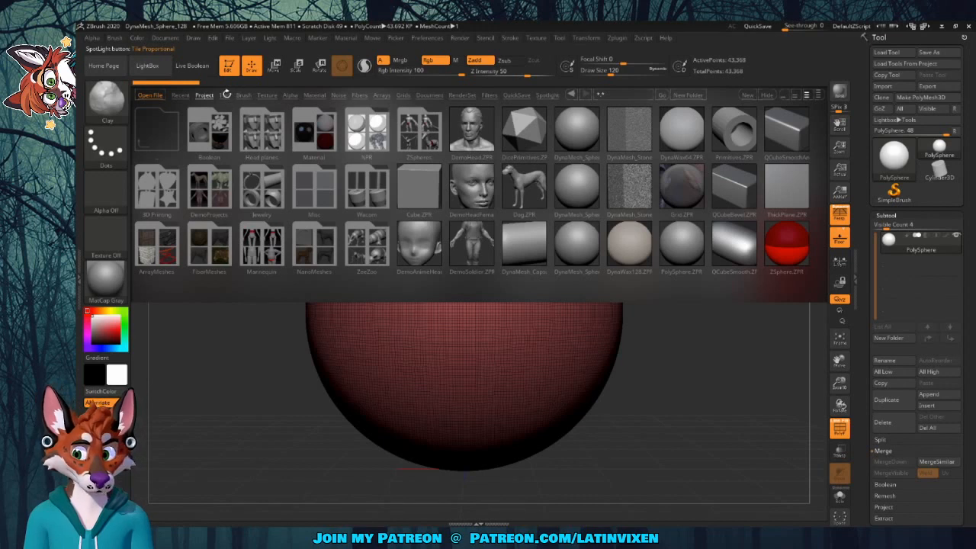
left_click(225, 94)
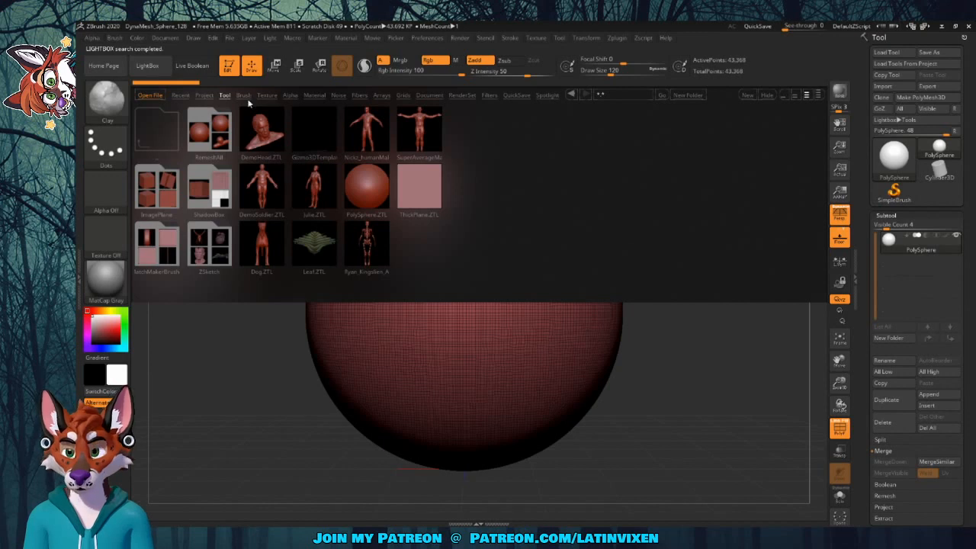
left_click(244, 95)
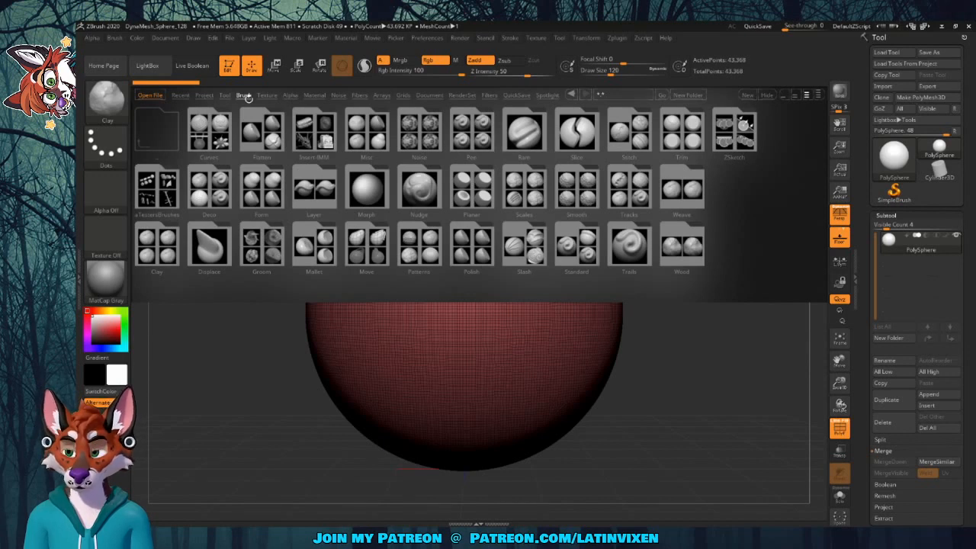
left_click(268, 95)
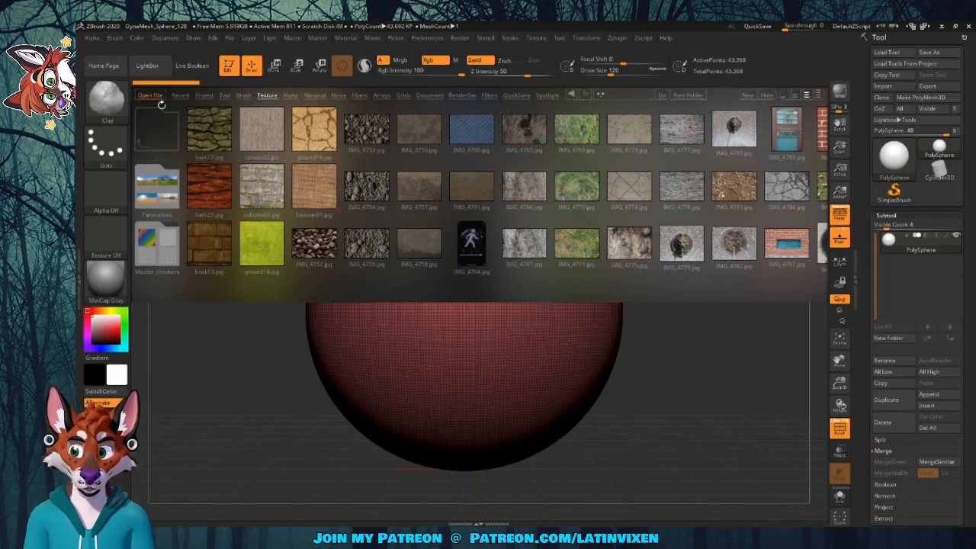
left_click(180, 95)
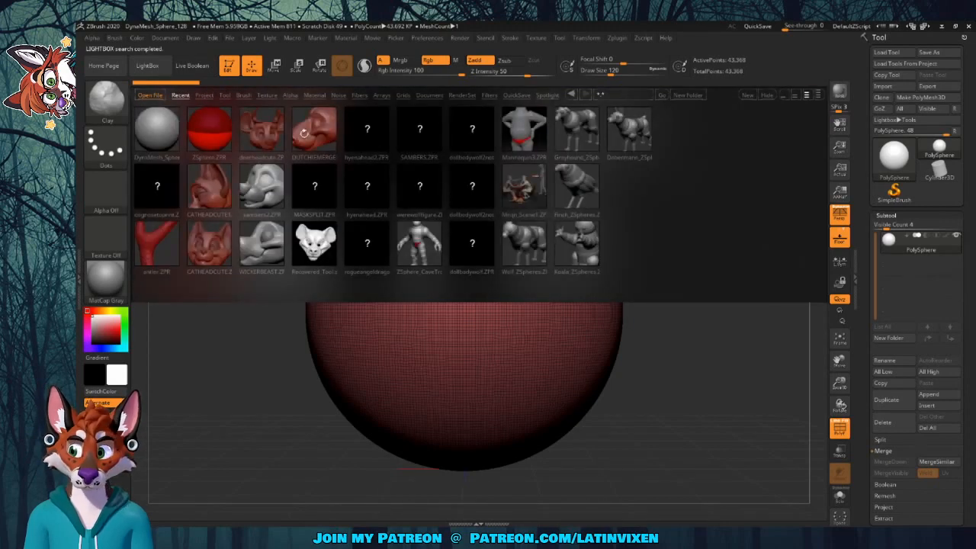
Open the DemoHead project from LightBox without saving the current project, and turn the head to inspect it
left_click(204, 96)
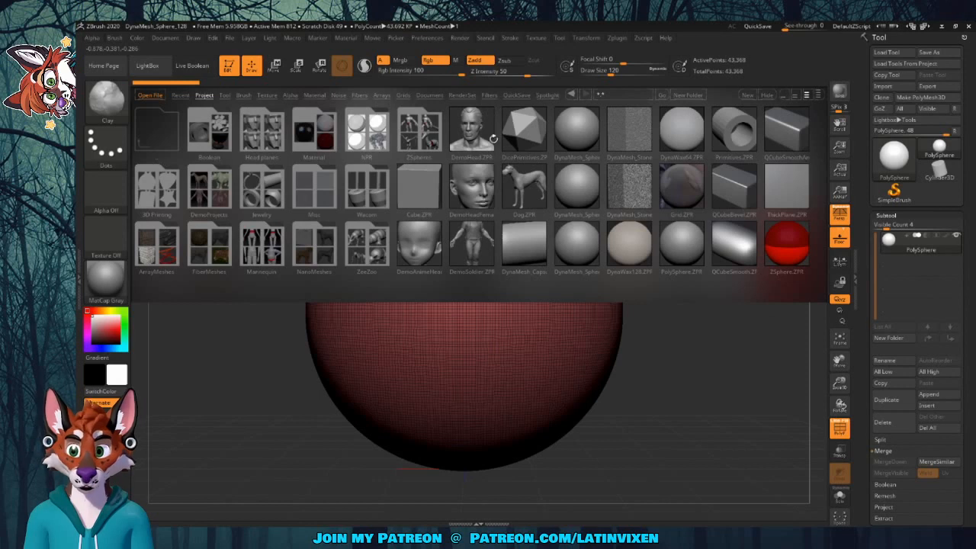
double_click(481, 131)
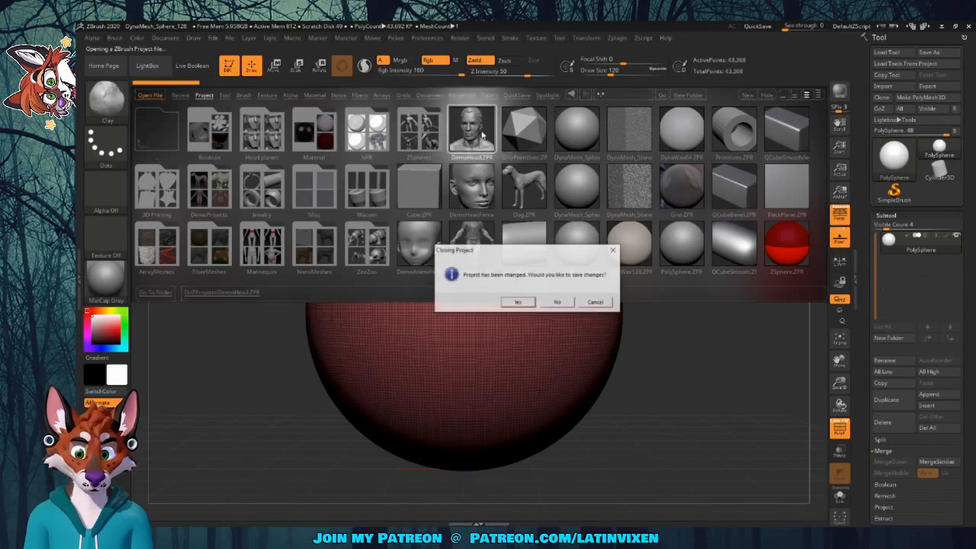
left_click(557, 303)
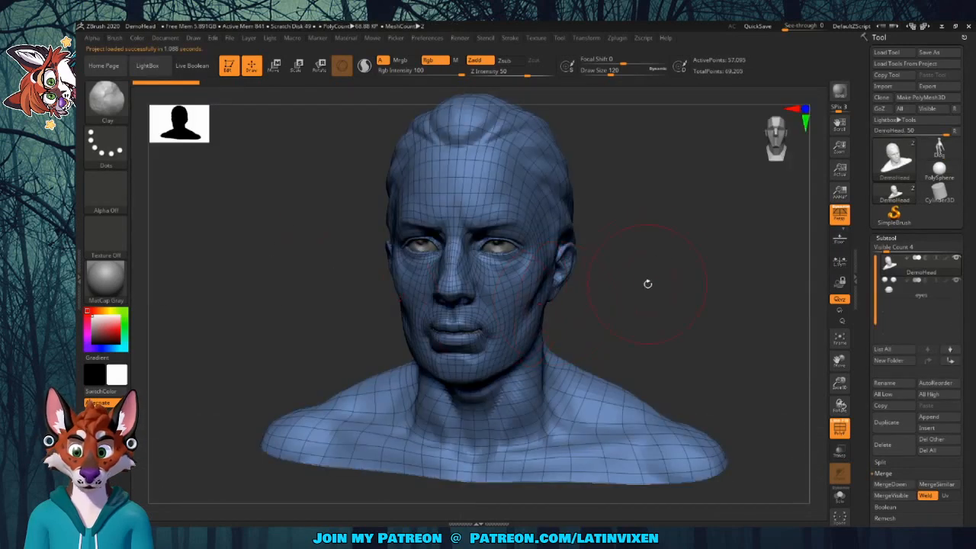
mouse_move(666, 254)
left_mouse_down()
mouse_move(627, 264)
mouse_move(680, 255)
mouse_move(675, 246)
left_mouse_up()
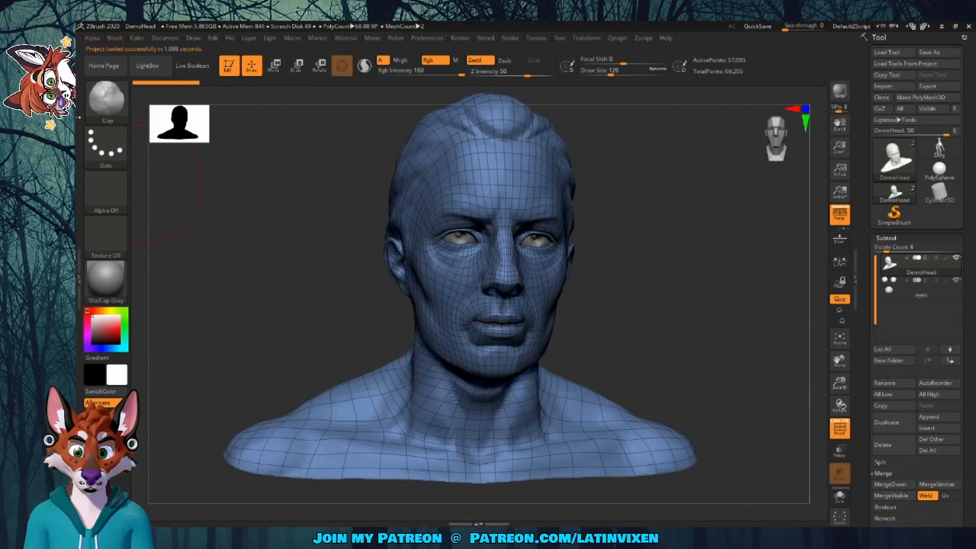
Open the DynaMesh_Sphere_128 project from LightBox without saving changes, and turn off the sphere's PolyFrame wireframe display
left_click(148, 66)
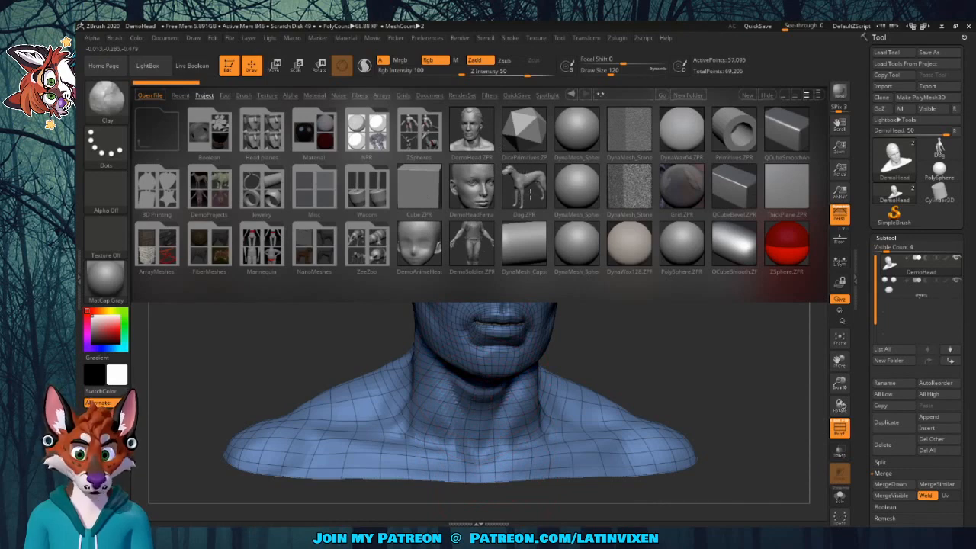
double_click(584, 135)
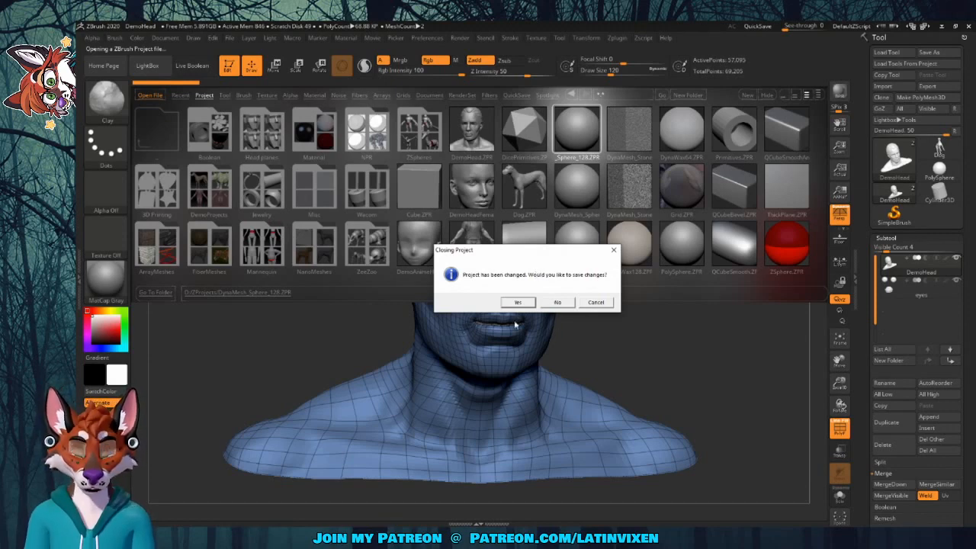
left_click(566, 303)
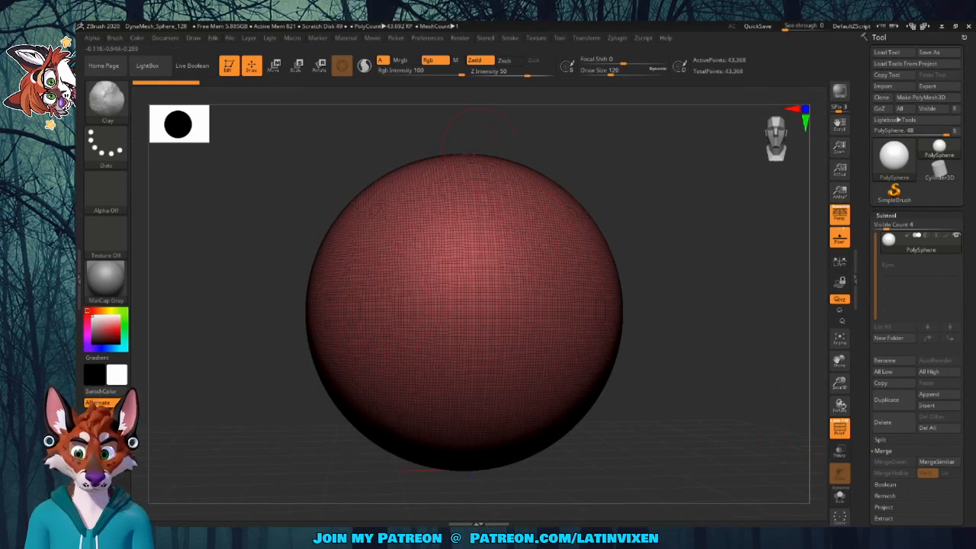
left_click(839, 428)
left_click_drag(742, 268, 764, 265)
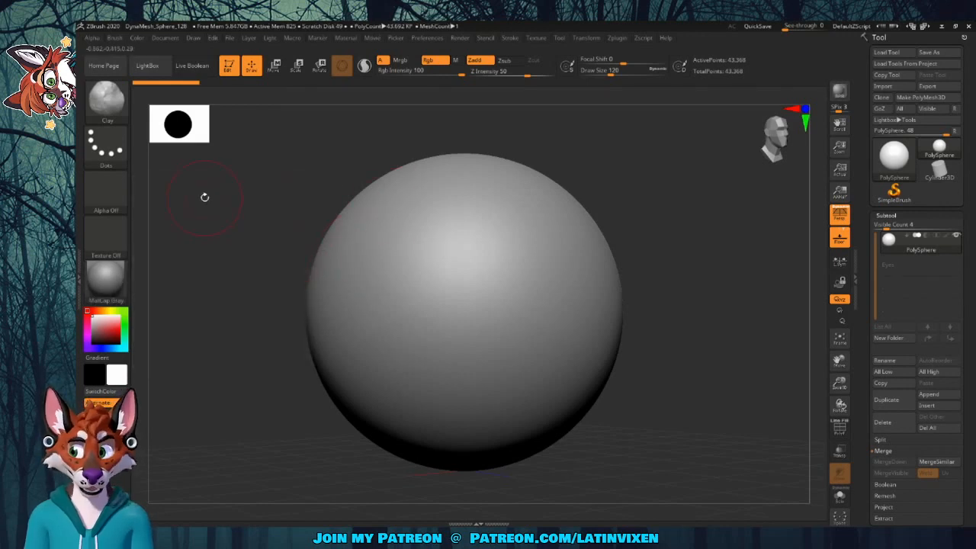
left_click(148, 66)
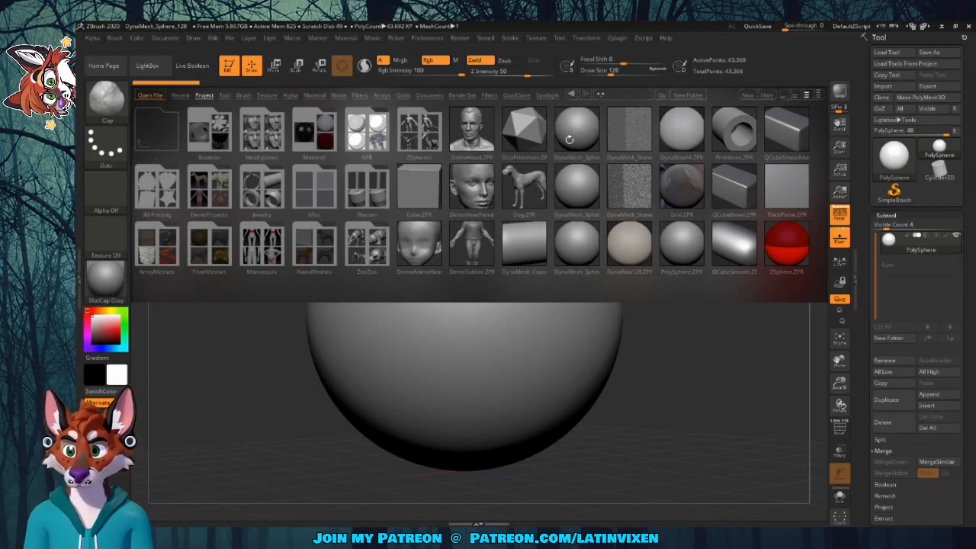
mouse_move(110, 280)
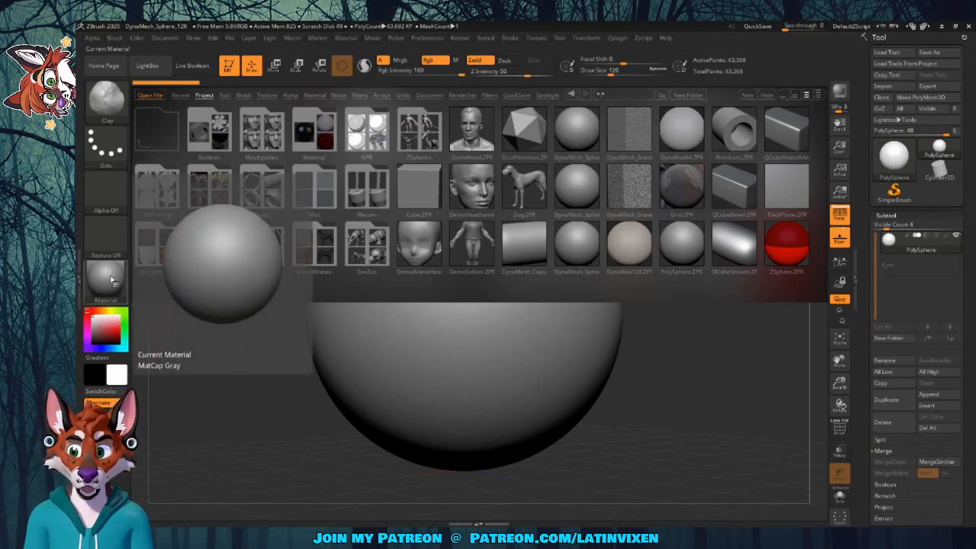
left_click(111, 282)
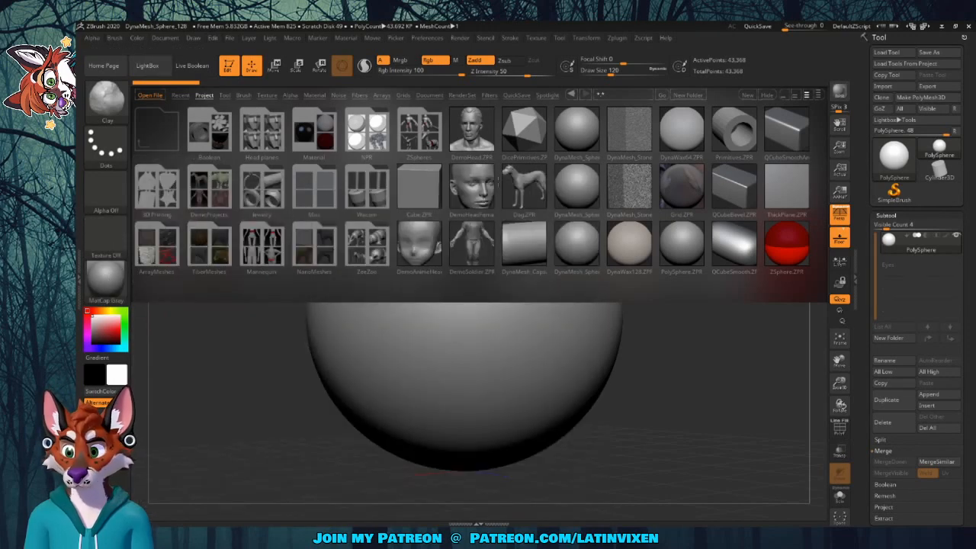
left_click(165, 67)
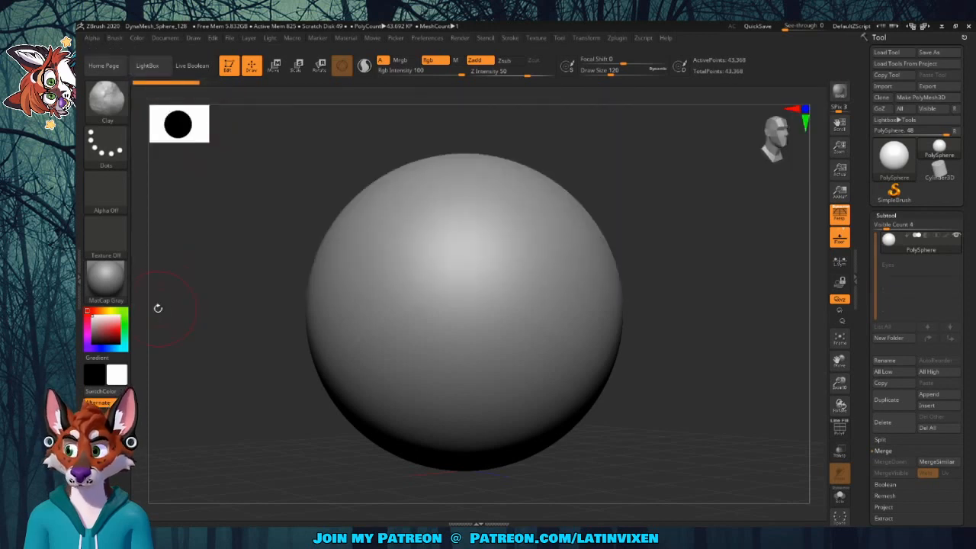
Try the Gold material on the sphere and replace it with MatCap Red Wax
left_click(111, 286)
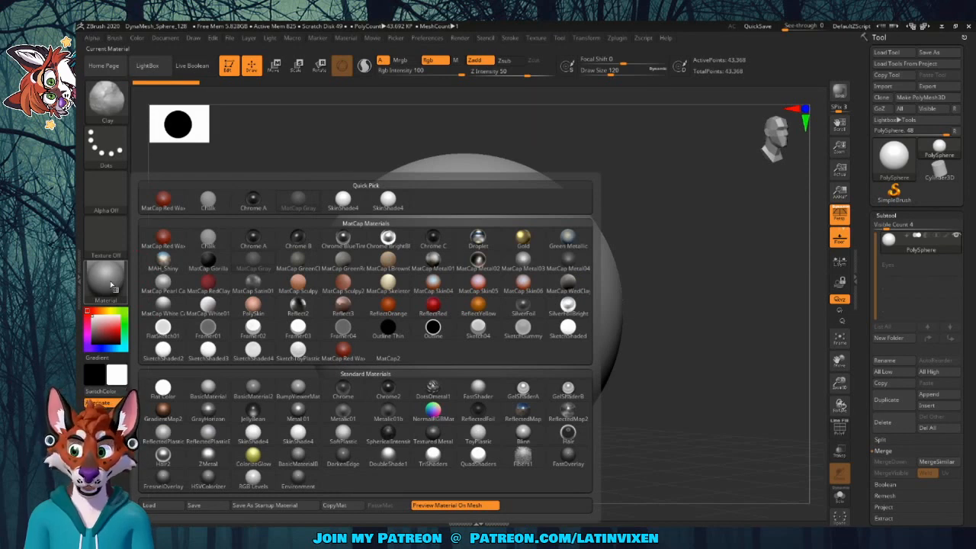
left_click(521, 236)
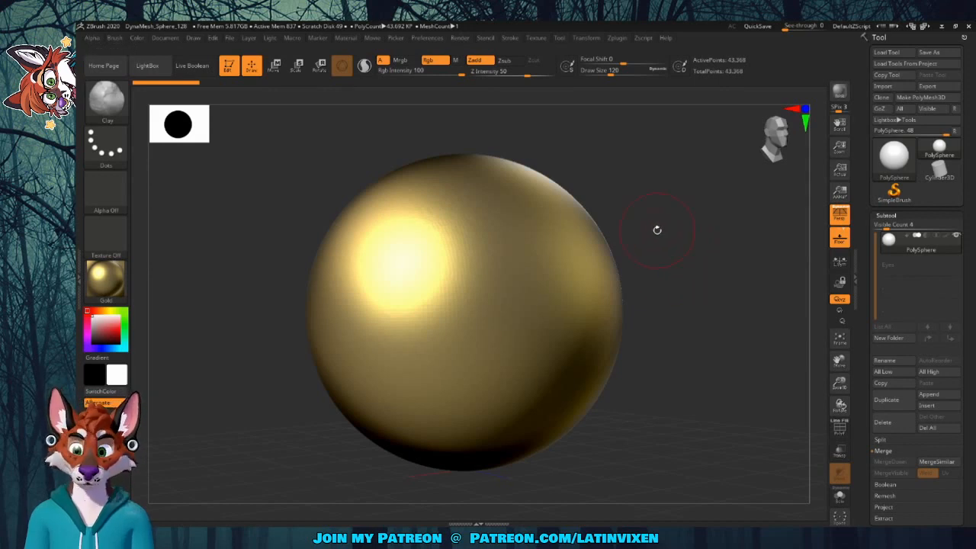
left_click(122, 290)
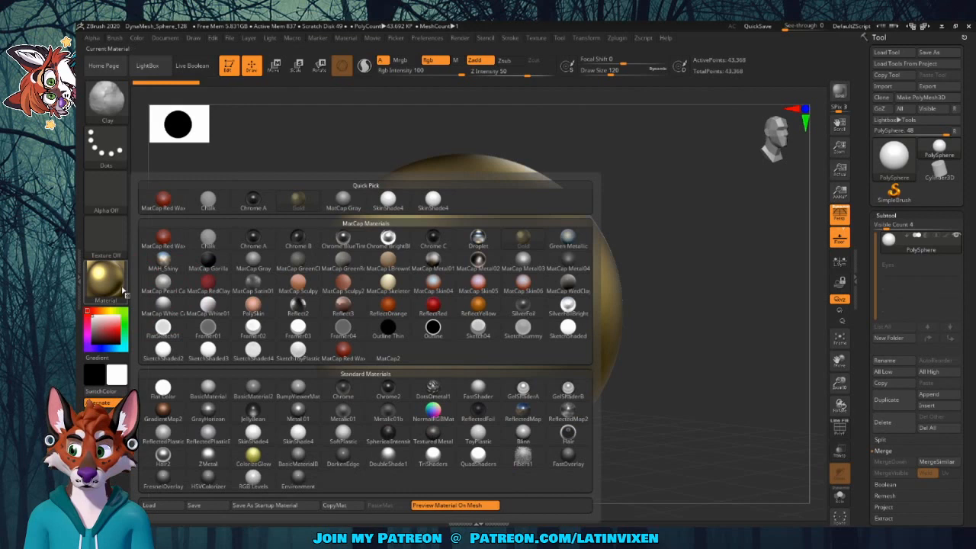
left_click(163, 237)
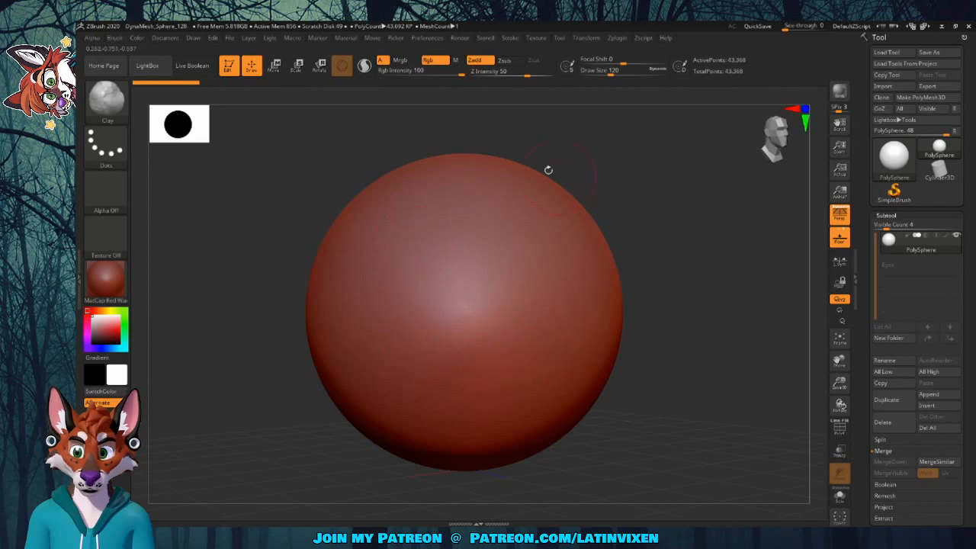
left_click(108, 281)
left_click(288, 272)
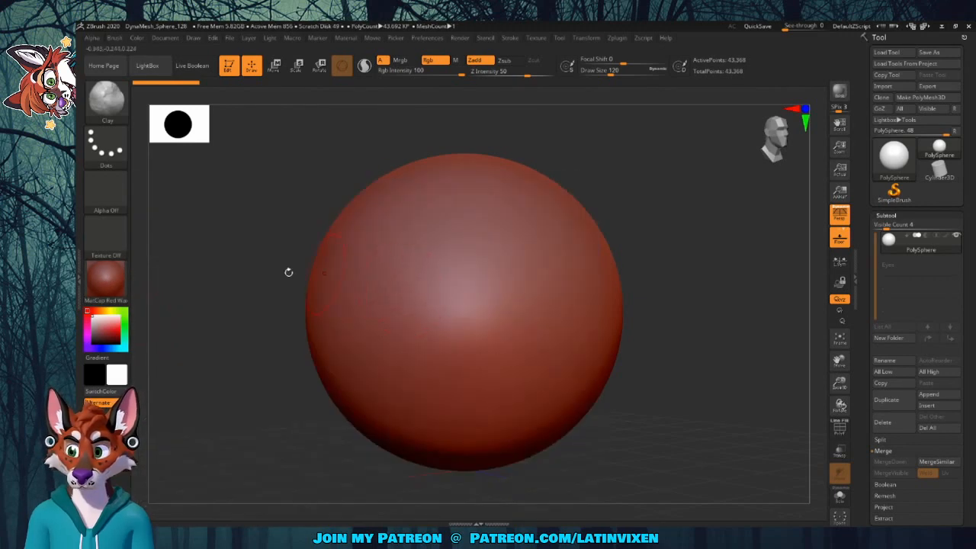
Try the Reflect3 material on the sphere and return to MatCap Red Wax
left_click(106, 279)
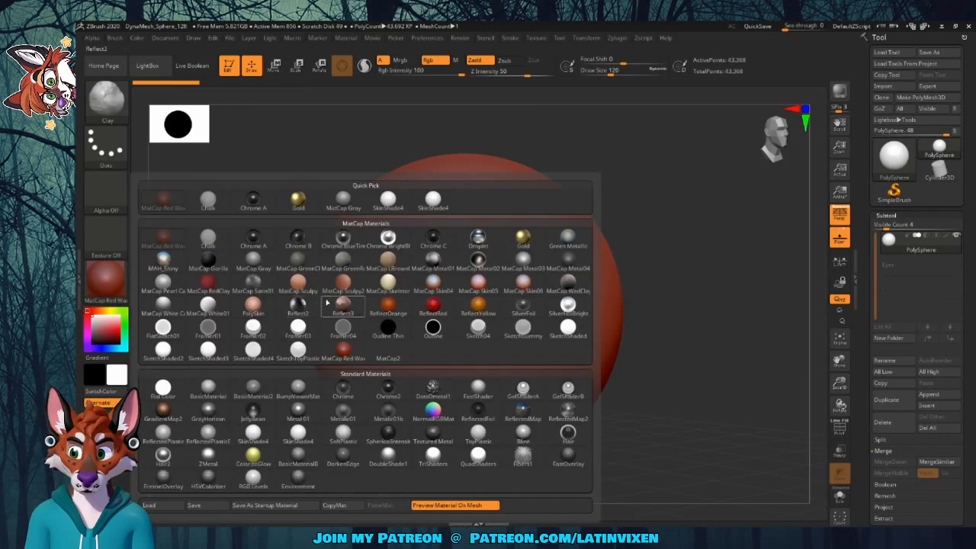
left_click(329, 304)
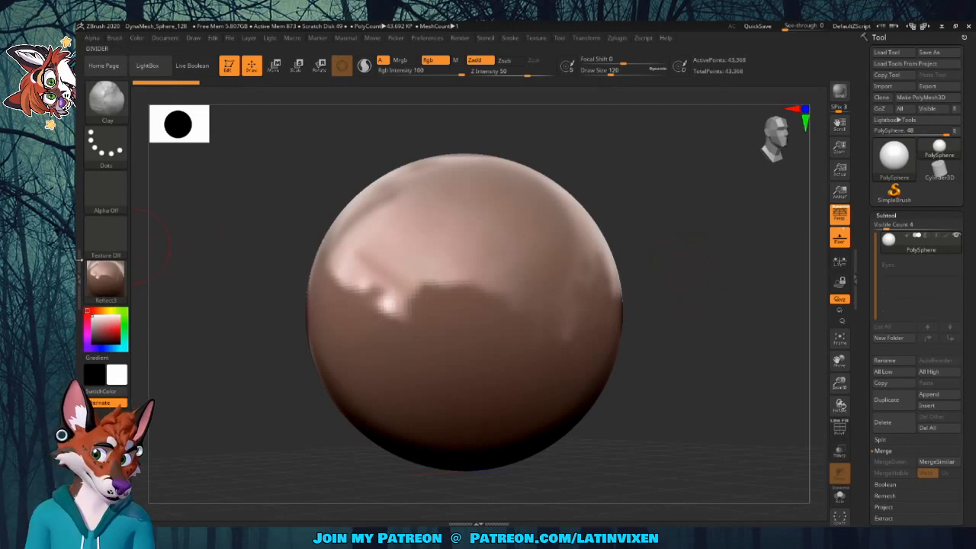
left_click(106, 279)
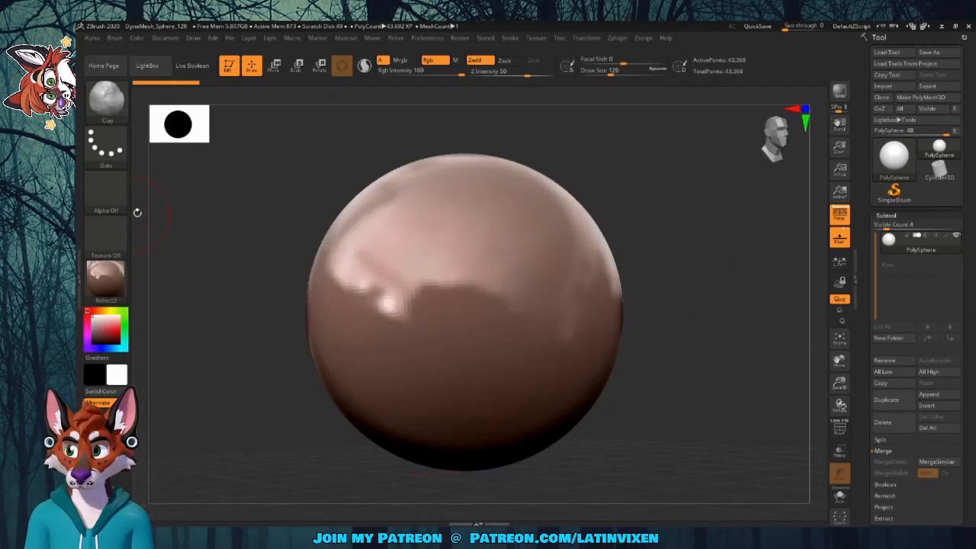
left_click(106, 279)
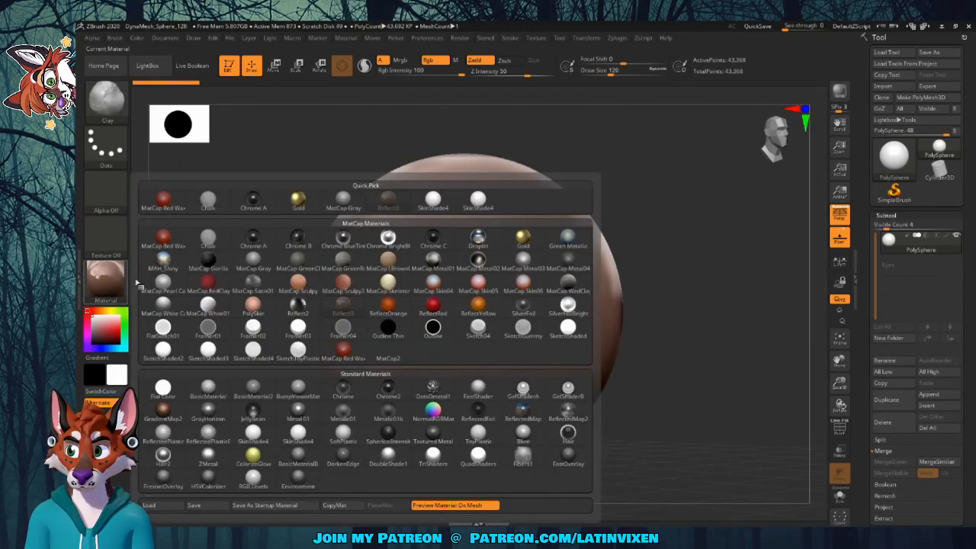
left_click(165, 204)
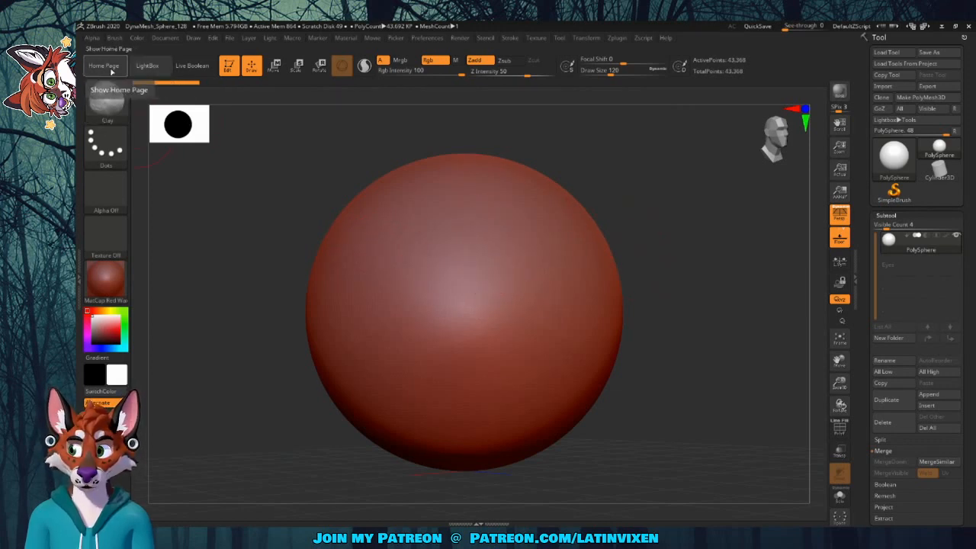
Show the home page and close it again
left_click(108, 67)
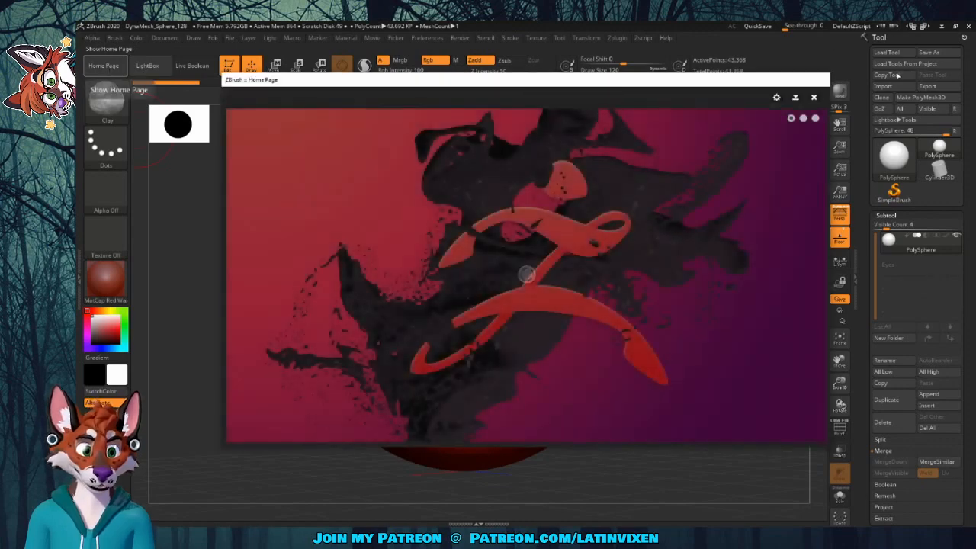
left_click(107, 67)
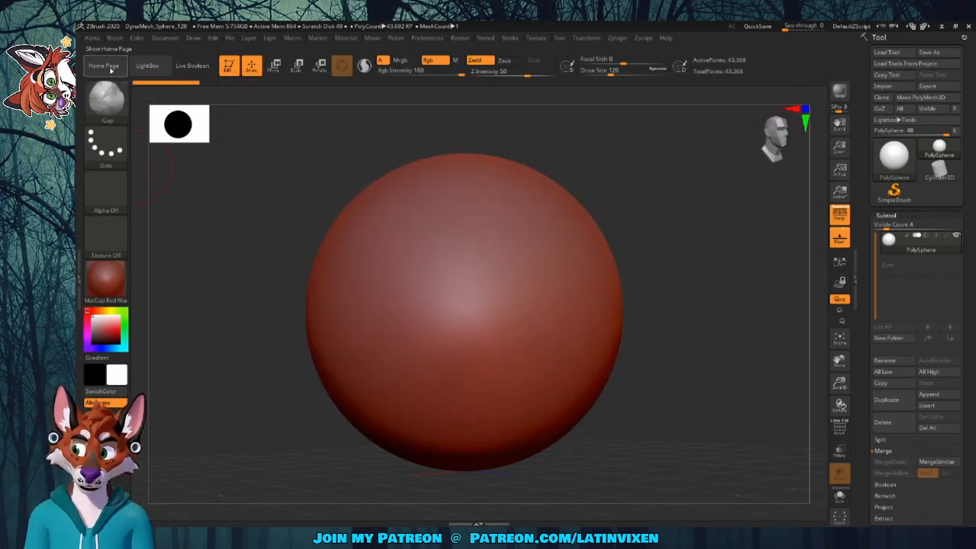
Open the DemoHead project from LightBox without saving changes to the sphere project
left_click(151, 68)
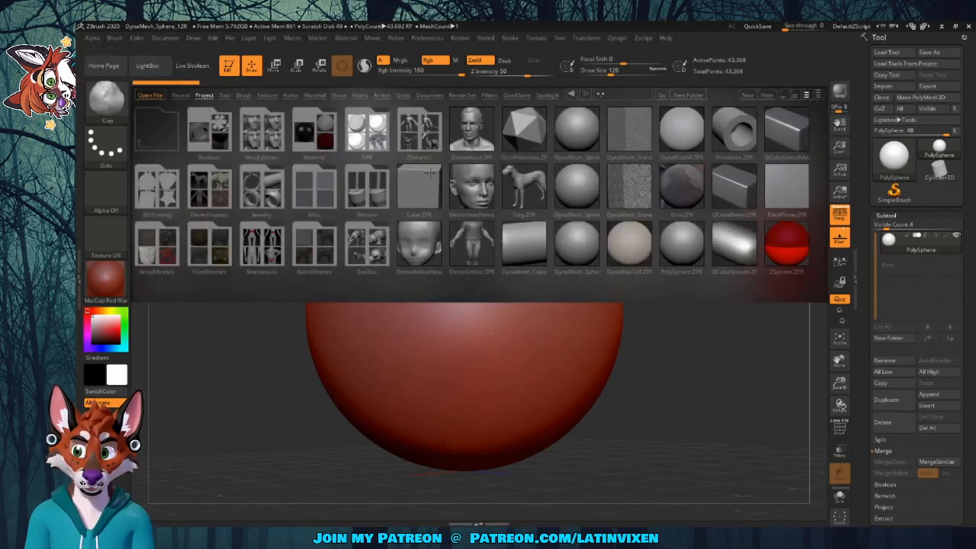
double_click(471, 134)
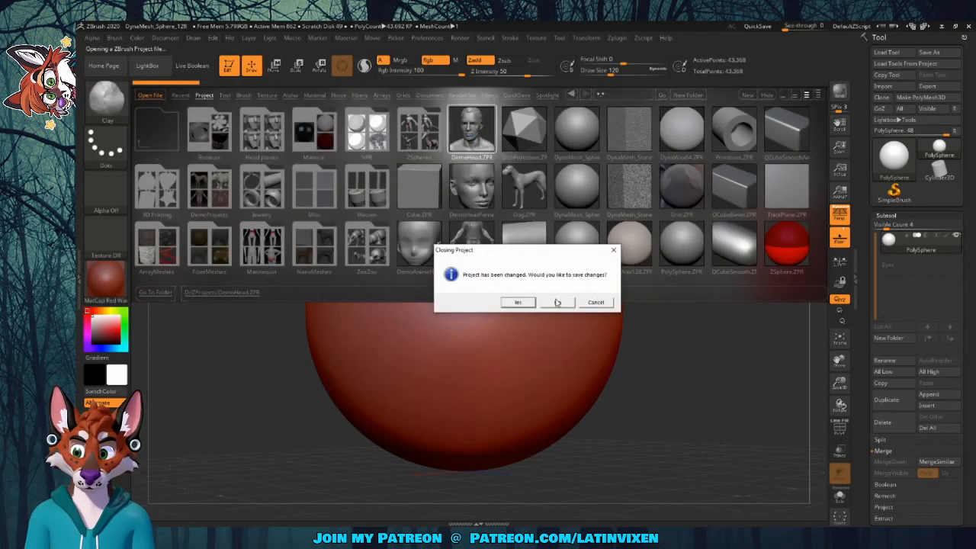
left_click(558, 303)
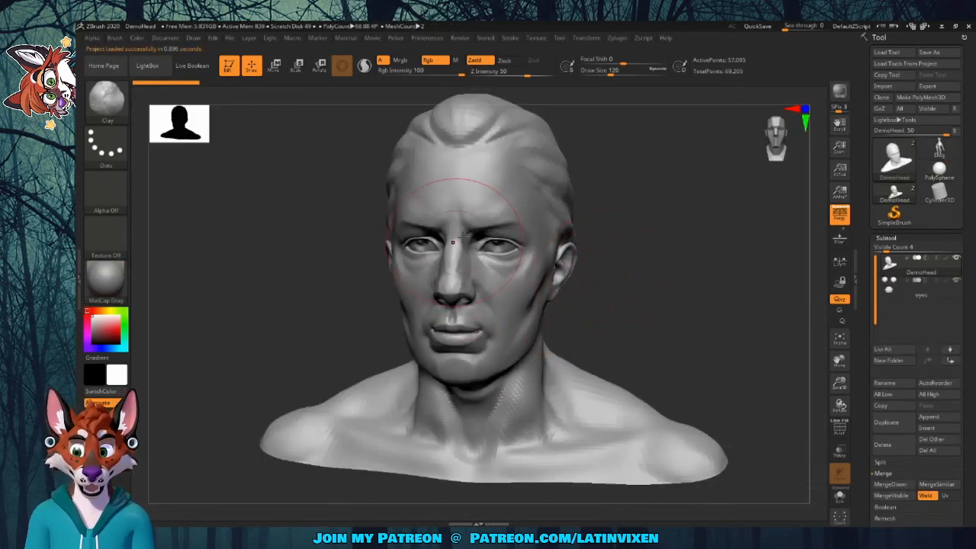
Examine the demo head by snapping it to a side view and rotating it freely to compare it with the camera orientation head
left_click_drag(643, 257, 647, 255)
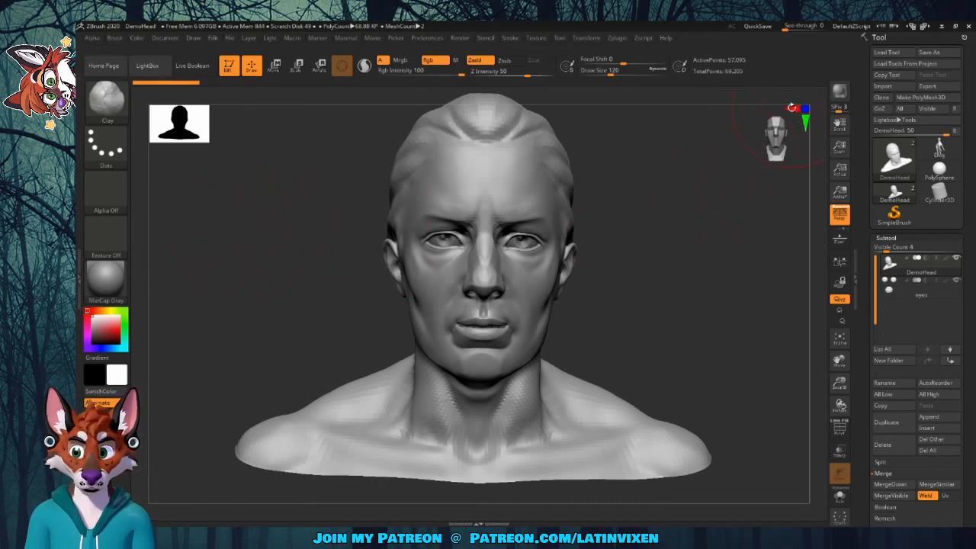
left_click(791, 108)
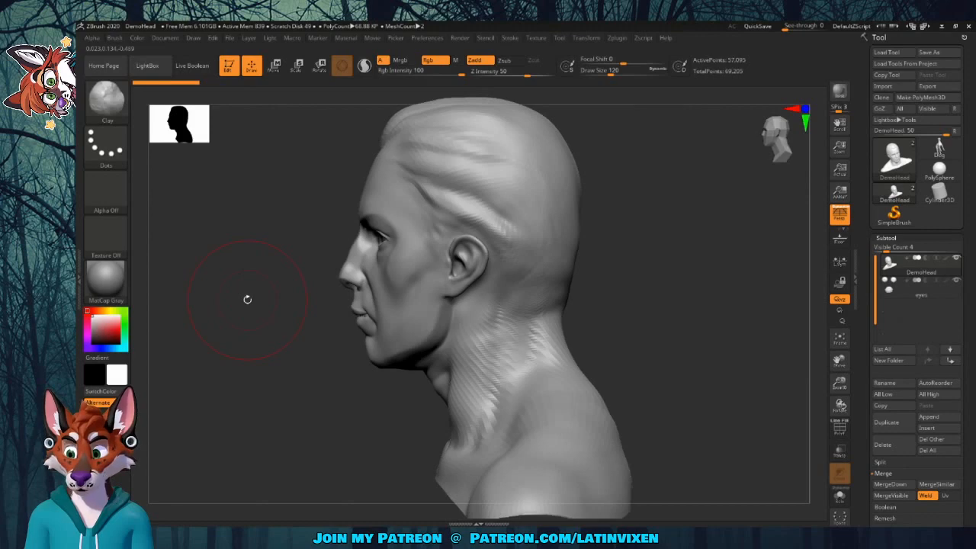
mouse_move(246, 298)
left_mouse_down()
mouse_move(266, 298)
mouse_move(252, 300)
mouse_move(261, 309)
mouse_move(293, 306)
mouse_move(251, 312)
mouse_move(286, 311)
mouse_move(269, 310)
left_mouse_up()
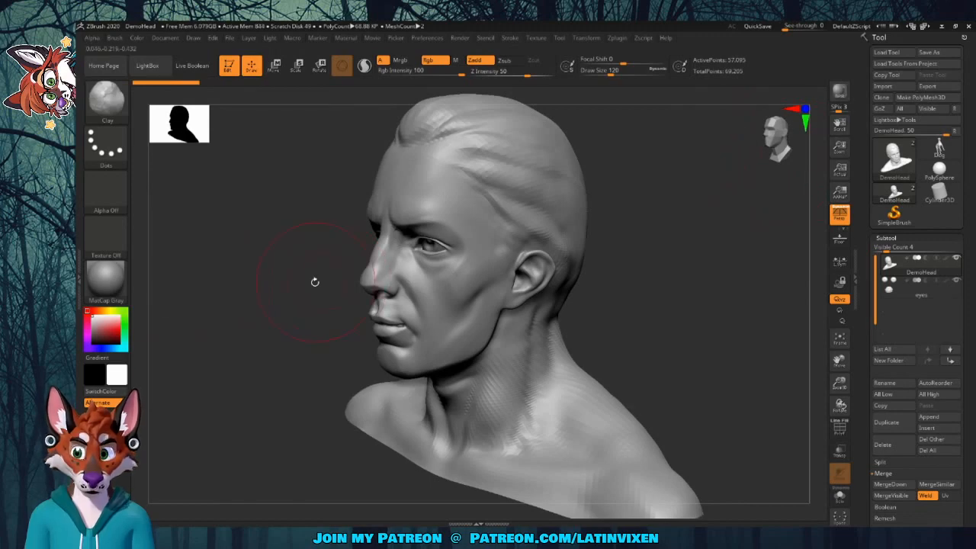
mouse_move(315, 282)
left_mouse_down()
mouse_move(255, 294)
mouse_move(411, 282)
mouse_move(242, 283)
mouse_move(296, 305)
mouse_move(269, 303)
left_mouse_up()
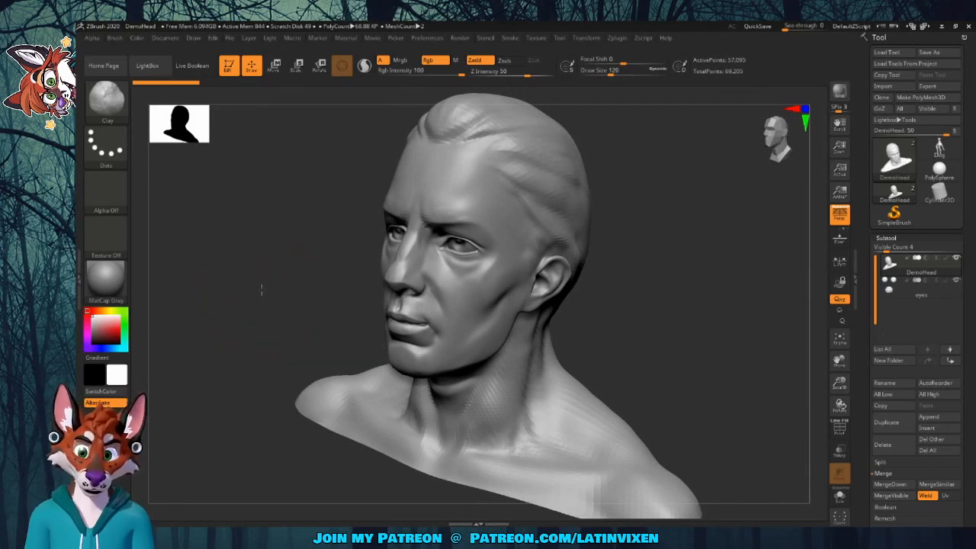
mouse_move(261, 290)
left_mouse_down()
mouse_move(237, 283)
mouse_move(268, 289)
mouse_move(311, 272)
mouse_move(283, 304)
mouse_move(269, 273)
mouse_move(286, 287)
left_mouse_up()
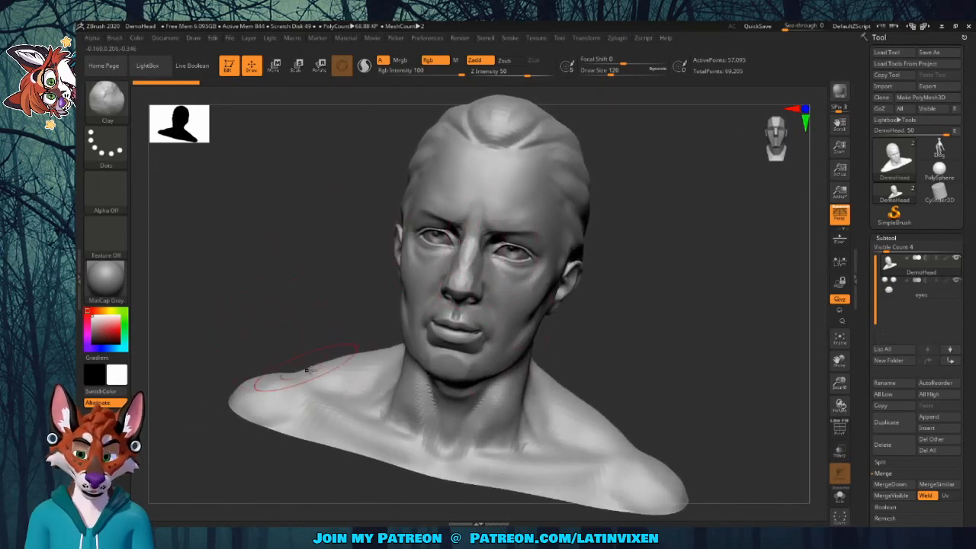
mouse_move(738, 388)
left_mouse_down()
mouse_move(717, 381)
mouse_move(737, 375)
mouse_move(724, 384)
left_mouse_up()
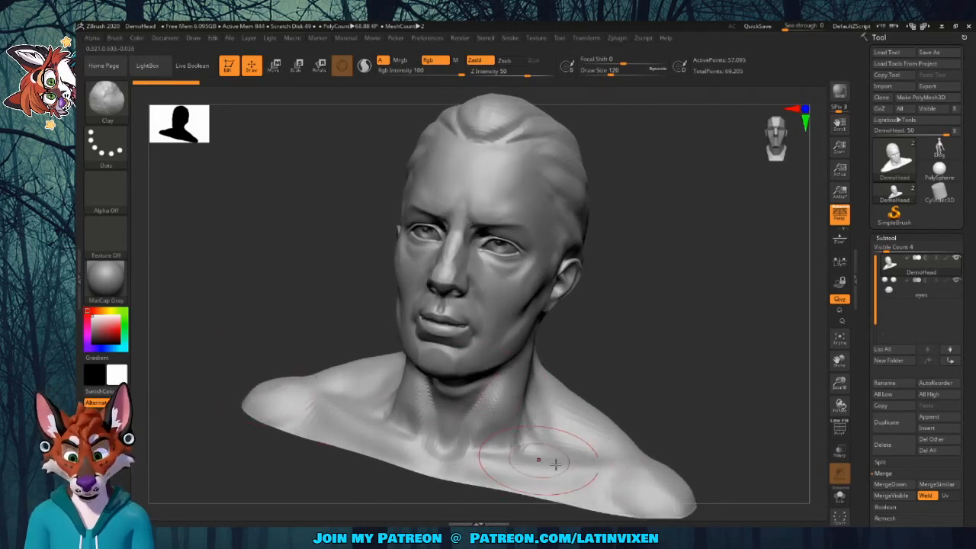
mouse_move(231, 264)
left_mouse_down()
mouse_move(268, 303)
mouse_move(321, 320)
mouse_move(370, 394)
mouse_move(395, 97)
mouse_move(342, 394)
mouse_move(365, 359)
mouse_move(648, 313)
mouse_move(671, 254)
mouse_move(673, 343)
mouse_move(639, 227)
mouse_move(429, 268)
left_mouse_up()
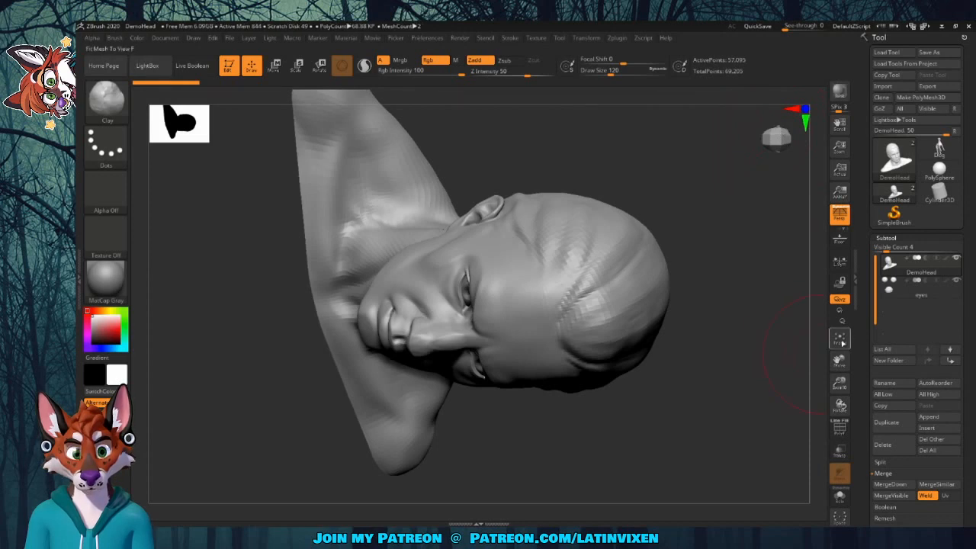
View the demo head from the side, back and front using the camera orientation head and its axis arrows
left_click(776, 134)
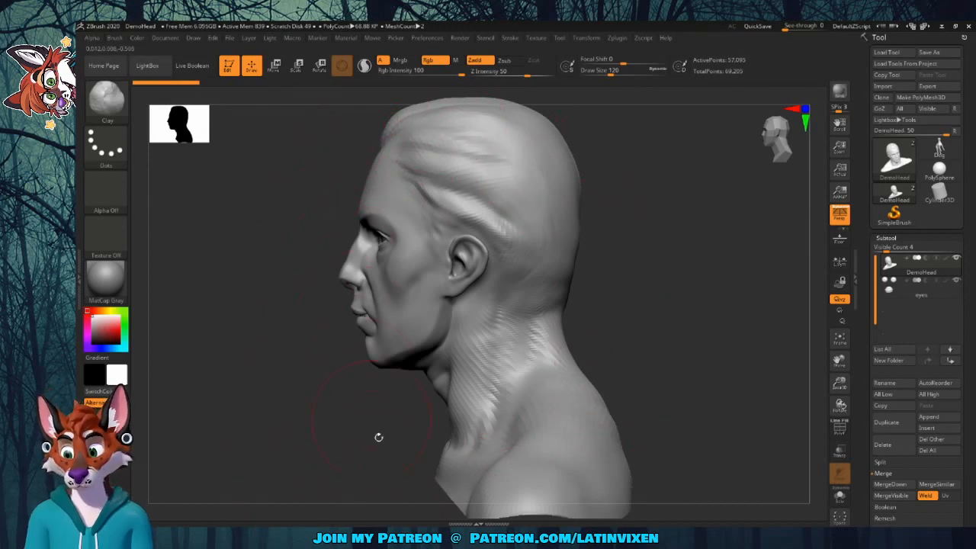
mouse_move(241, 340)
left_mouse_down()
mouse_move(298, 340)
mouse_move(244, 339)
mouse_move(254, 350)
left_mouse_up()
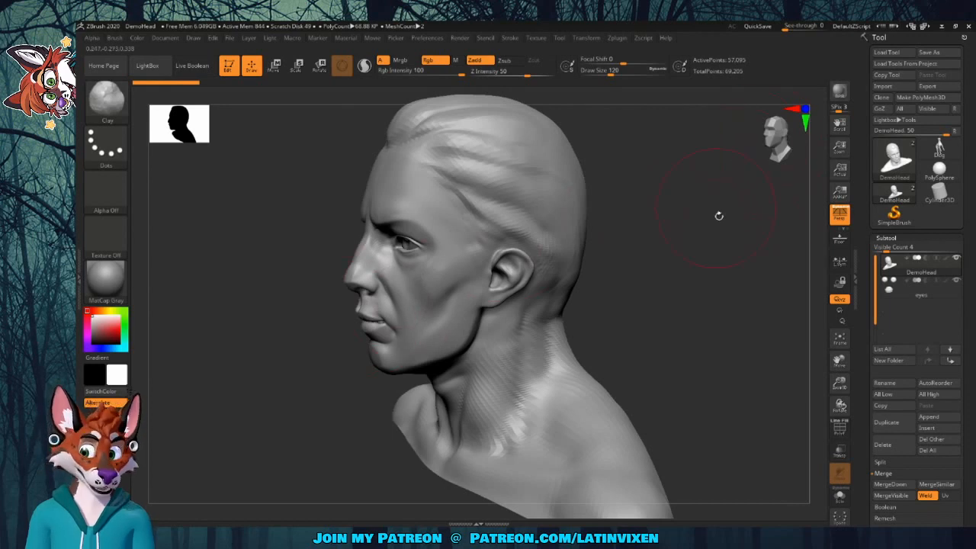
mouse_move(718, 216)
left_mouse_down()
mouse_move(698, 261)
mouse_move(714, 264)
left_mouse_up()
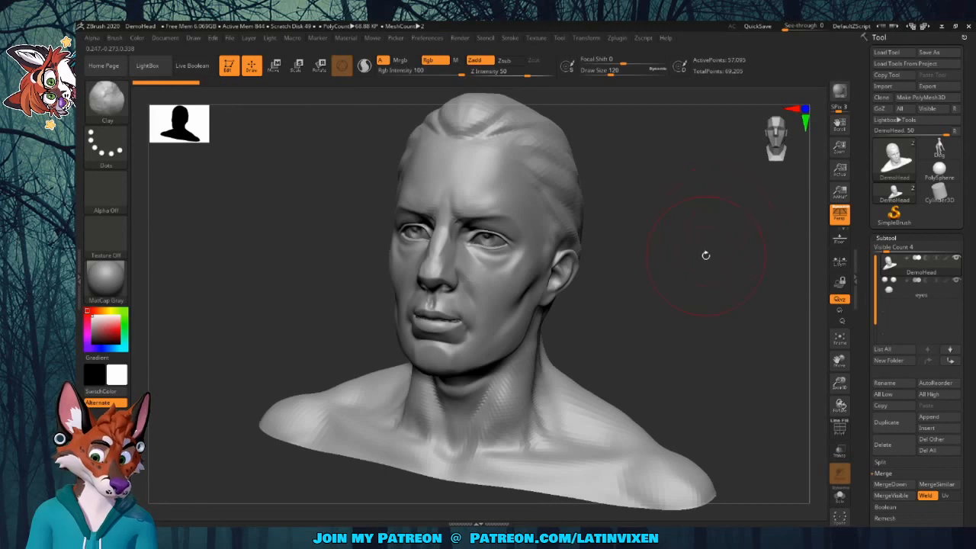
mouse_move(705, 255)
left_mouse_down()
mouse_move(686, 257)
mouse_move(740, 253)
mouse_move(722, 245)
mouse_move(753, 201)
mouse_move(709, 206)
mouse_move(707, 317)
left_mouse_up()
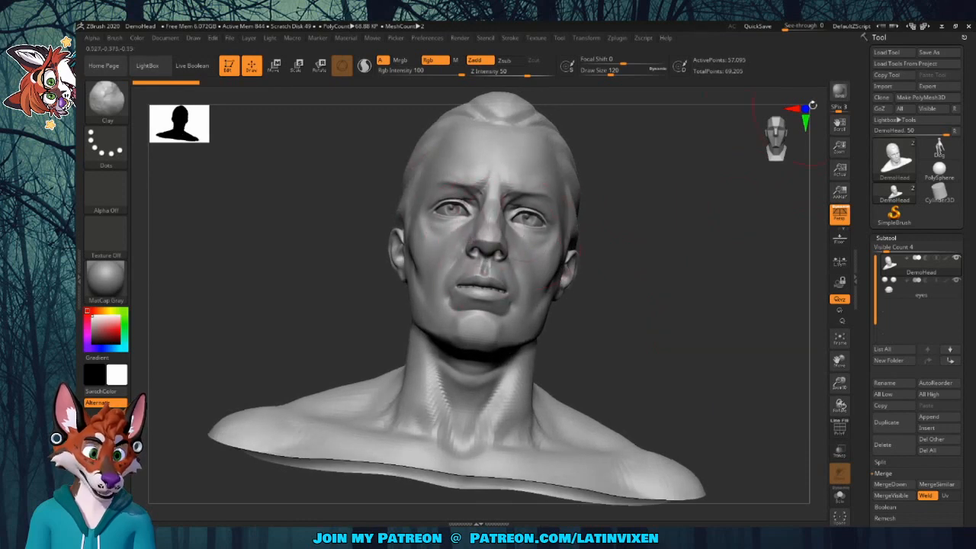
left_click(805, 108)
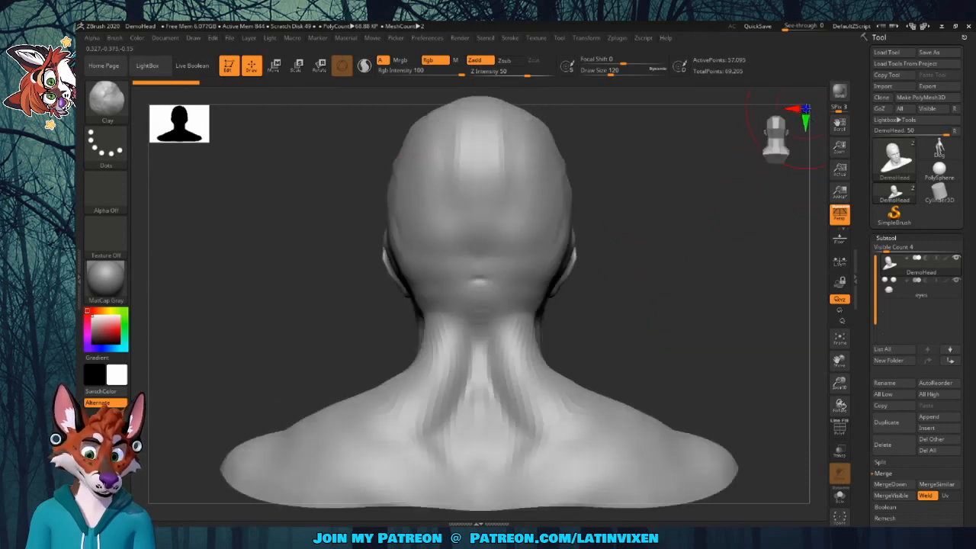
left_click(805, 108)
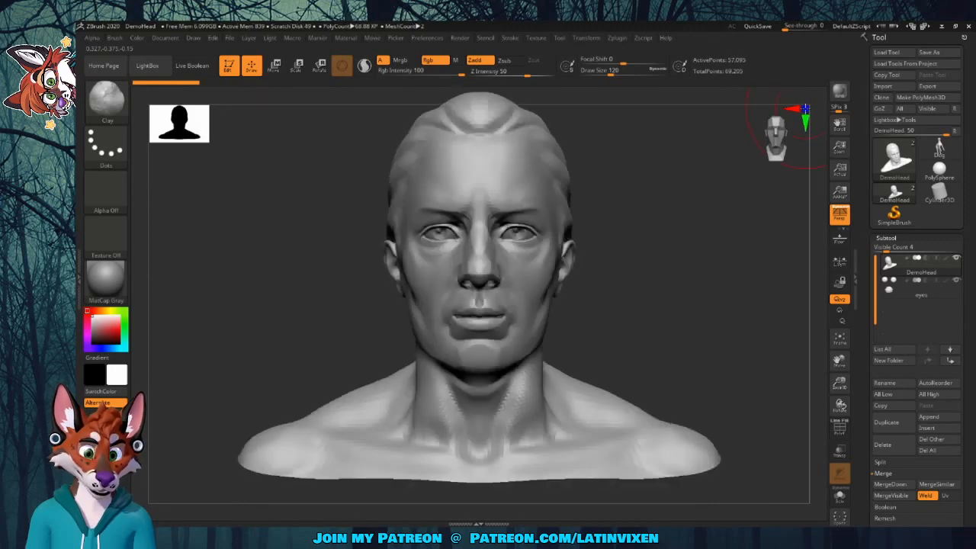
left_click_drag(658, 324, 654, 314)
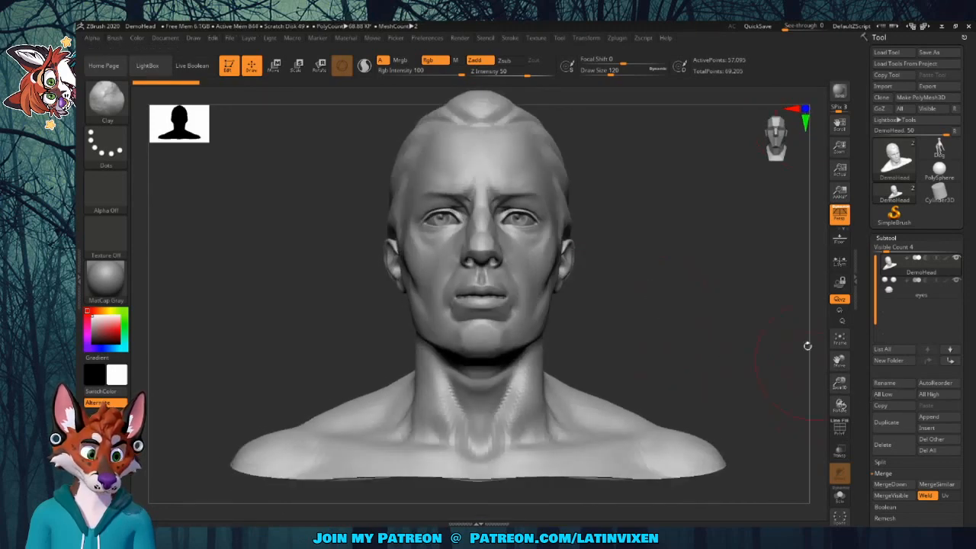
Zoom far out from the demo head, frame it to fit the view and inspect it from behind and both sides
left_click_drag(839, 382, 521, 284)
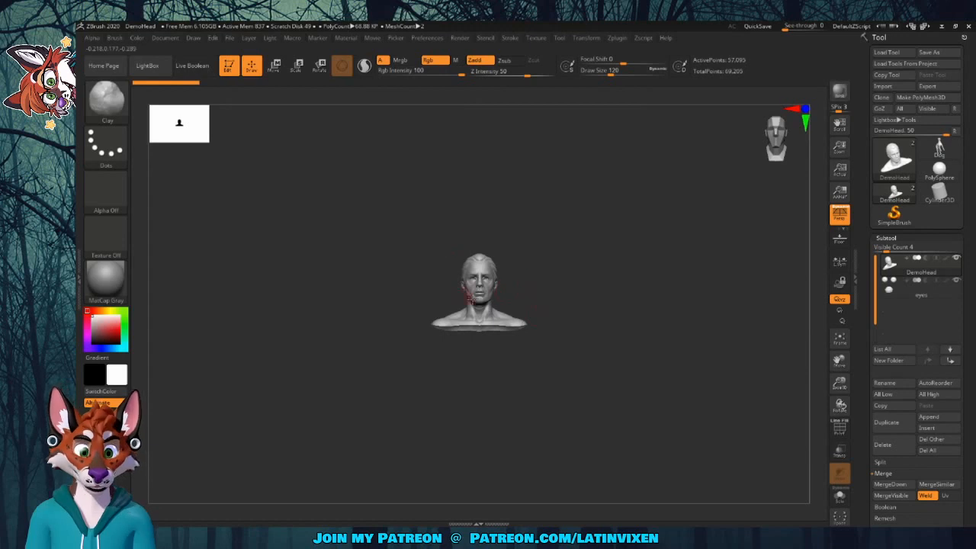
left_click(838, 342)
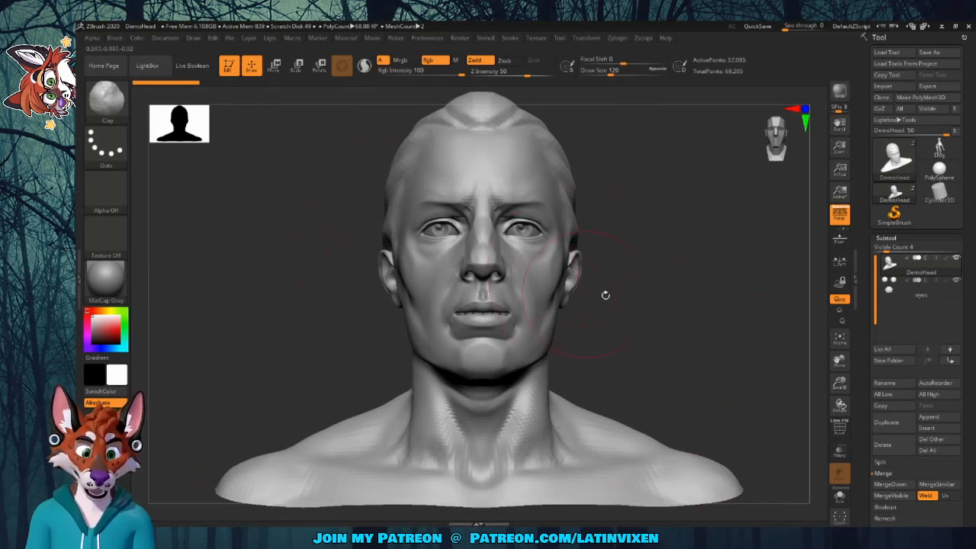
left_click_drag(711, 147, 731, 137)
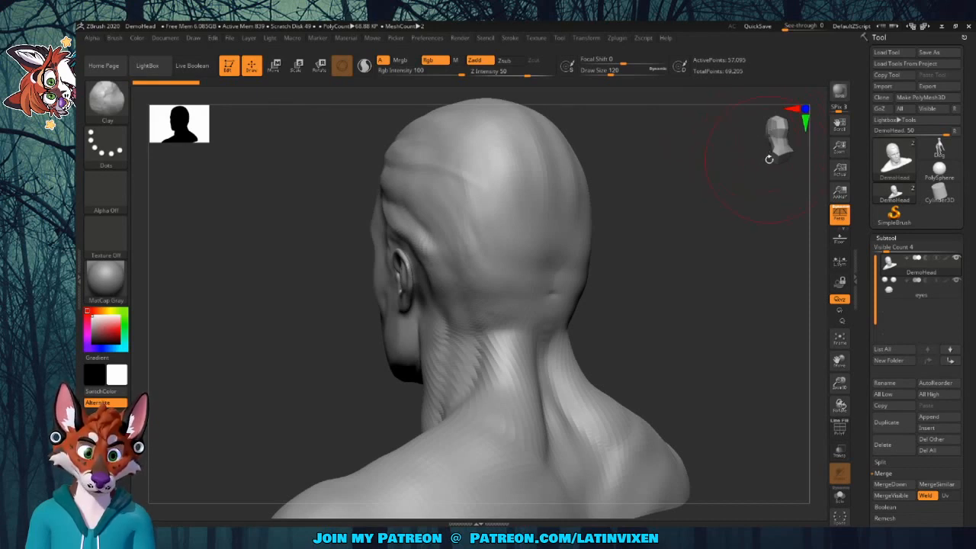
mouse_move(750, 139)
left_mouse_down()
mouse_move(773, 134)
mouse_move(734, 139)
mouse_move(737, 153)
mouse_move(738, 138)
left_mouse_up()
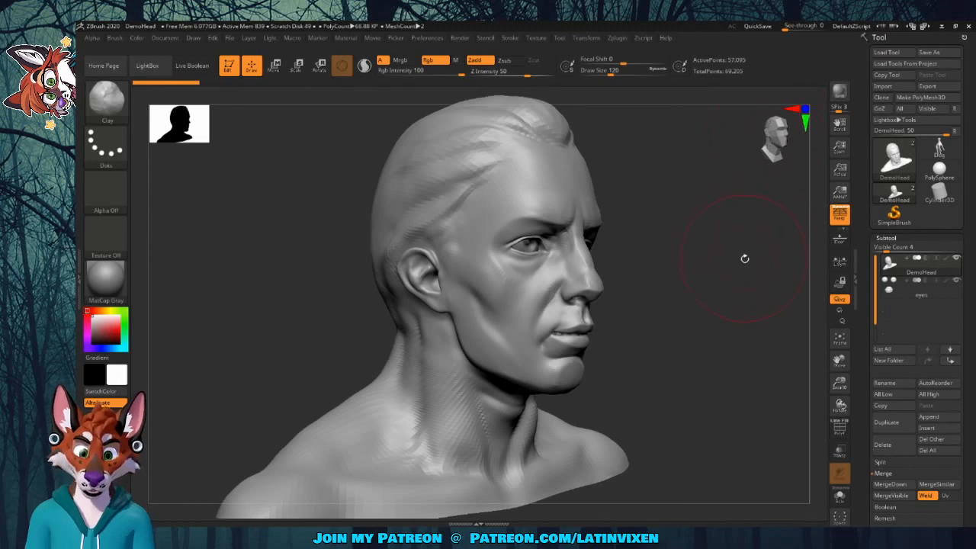
left_click_drag(737, 308, 699, 275)
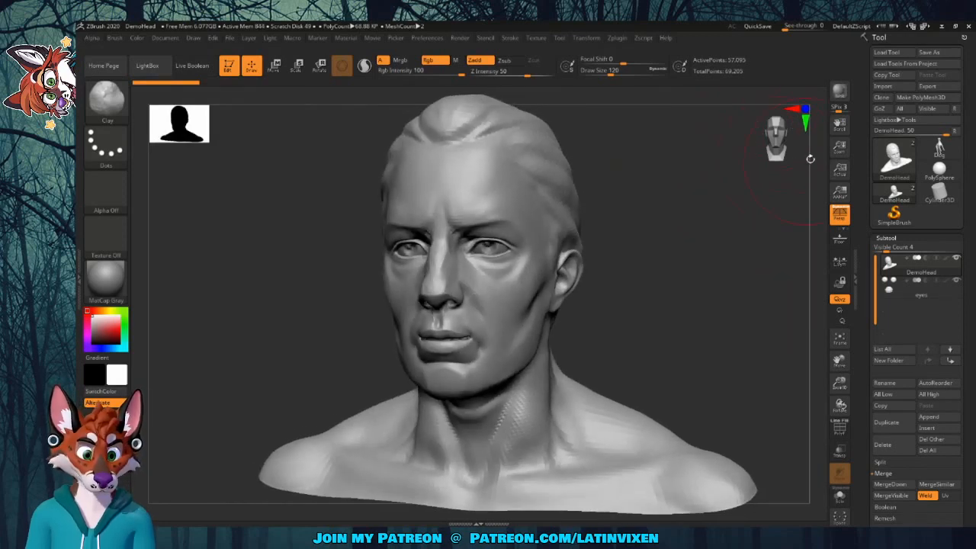
Apply the MatCap Red Wax material to the demo head, and show LightBox briefly before closing it
left_click(114, 280)
left_click(158, 197)
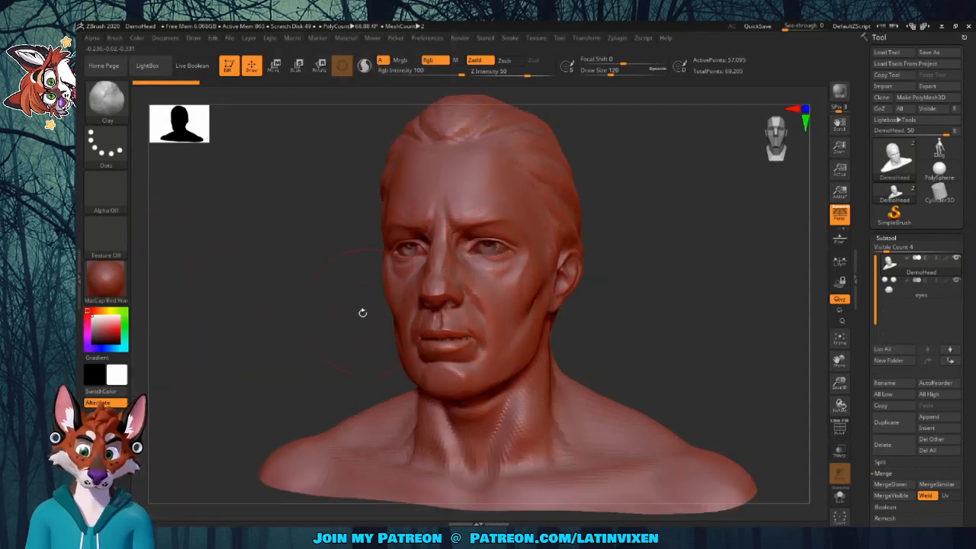
left_click(138, 72)
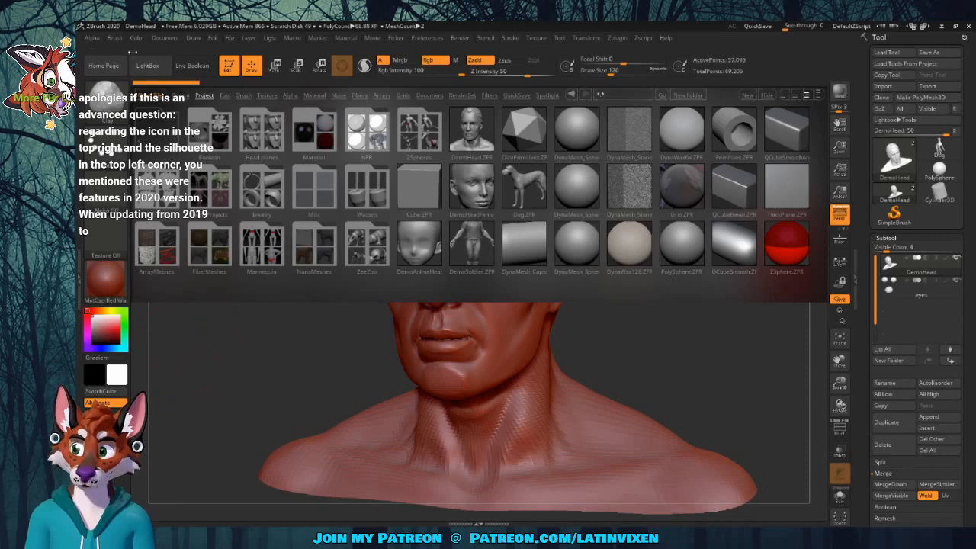
left_click(121, 95)
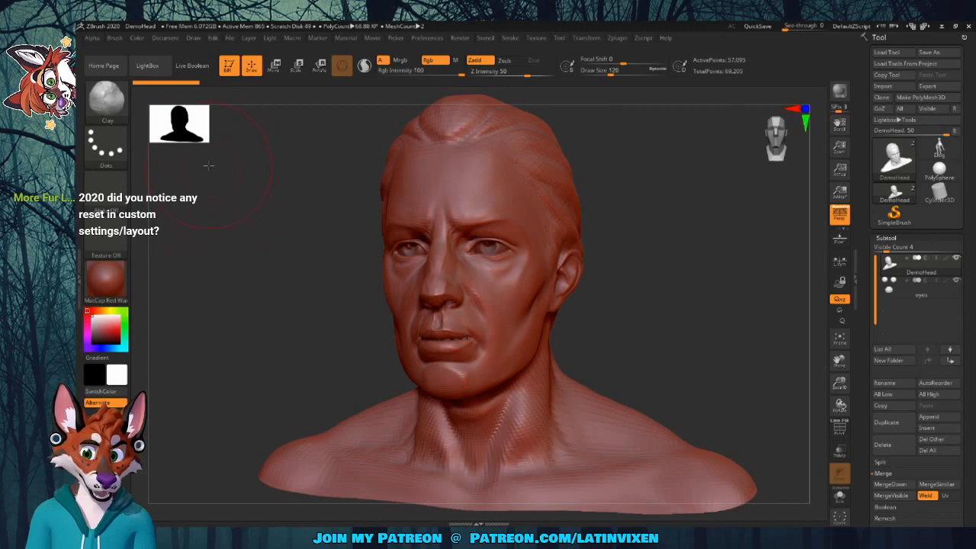
Enlarge the silhouette thumbnail to size 365 and turn the head to a side profile to check its outline
left_click_drag(216, 200, 205, 160, "shift")
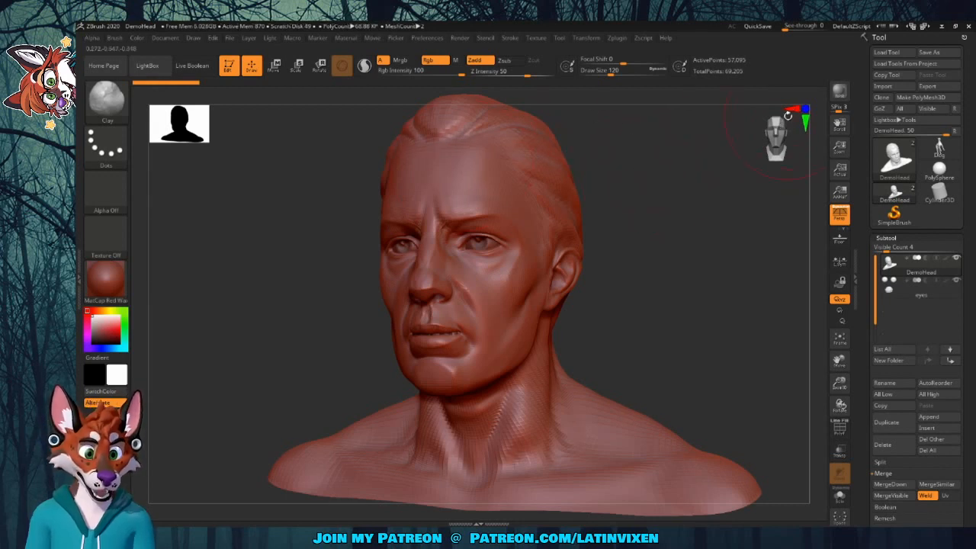
left_click_drag(207, 143, 290, 229)
left_click_drag(287, 310, 549, 328)
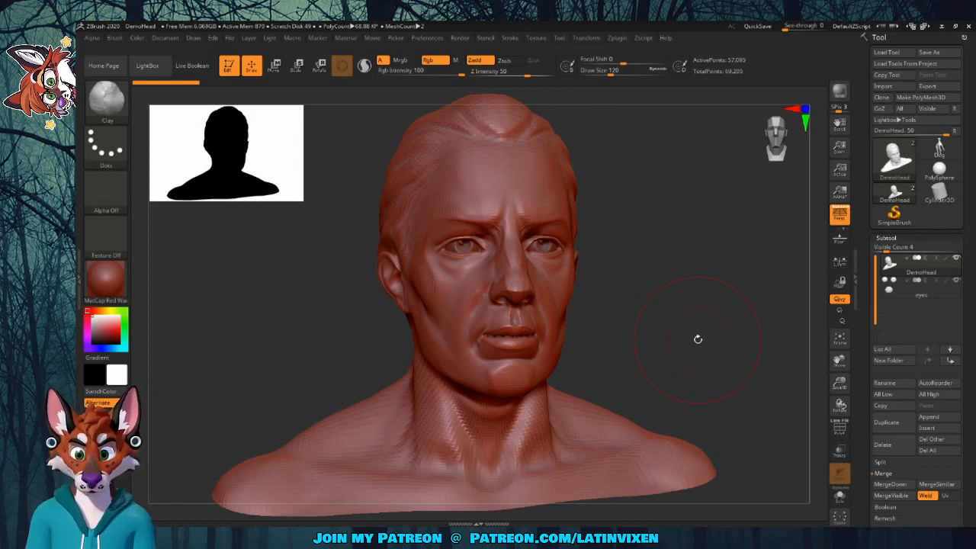
mouse_move(699, 339)
left_mouse_down()
mouse_move(682, 338)
mouse_move(698, 333)
left_mouse_up()
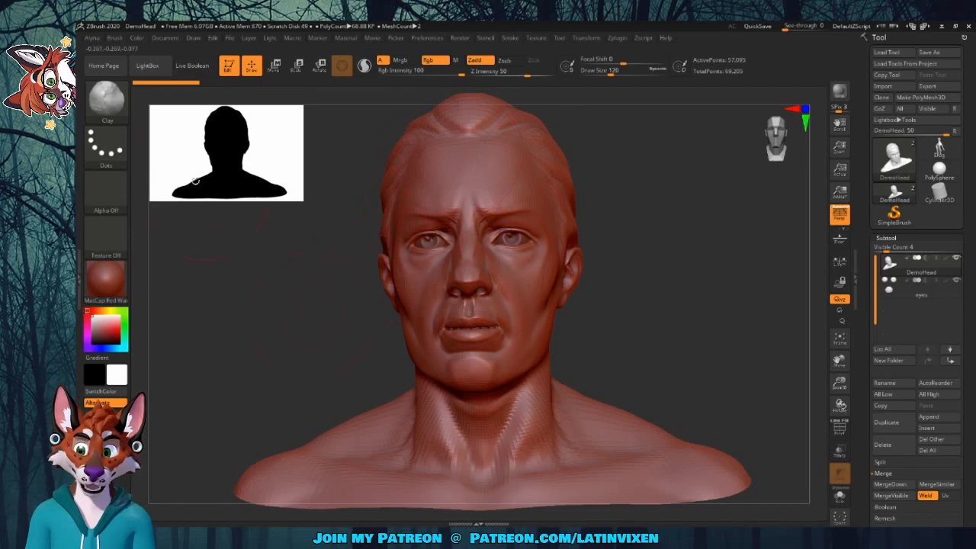
left_click_drag(219, 165, 222, 171)
left_click_drag(709, 224, 660, 221)
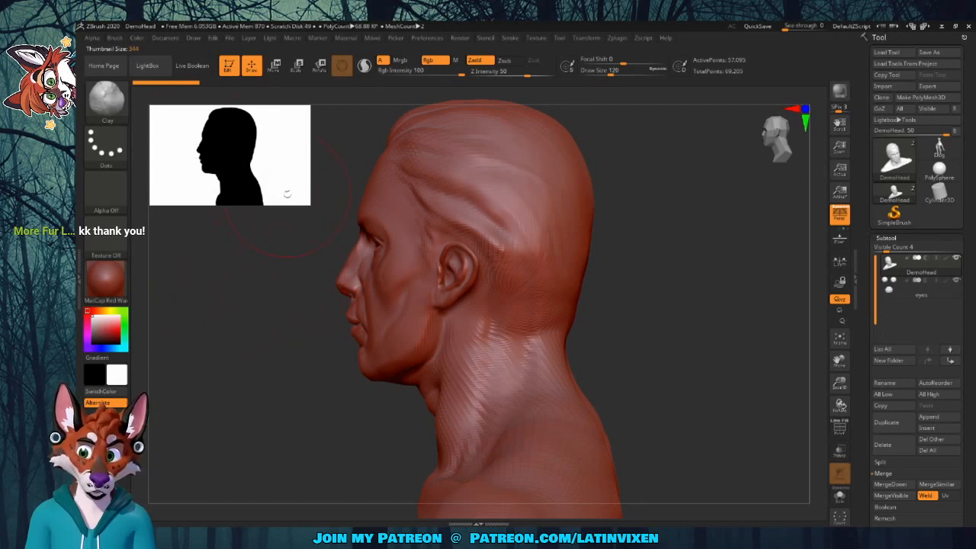
left_click_drag(288, 195, 288, 205)
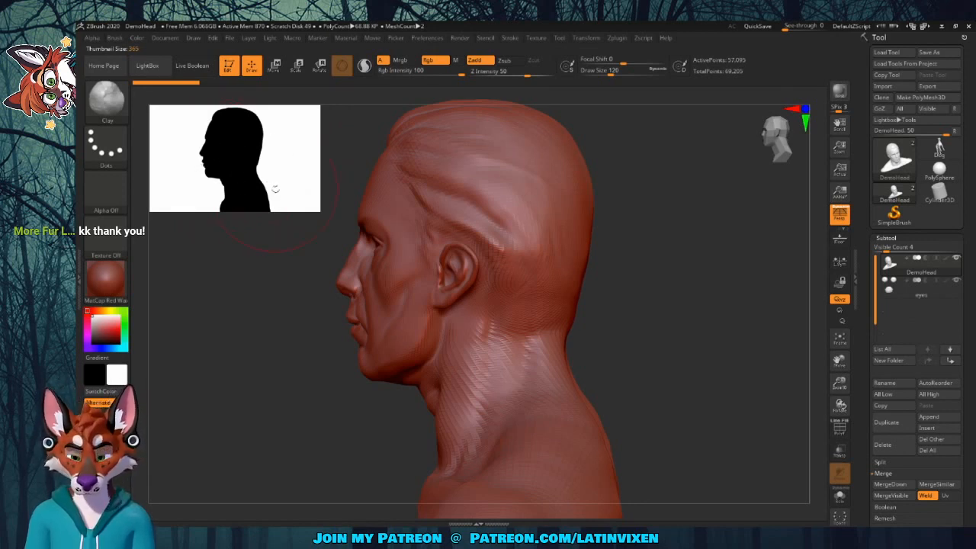
Shrink the silhouette thumbnail to size 90 and turn the demo head back towards the front
left_click_drag(305, 203, 192, 133)
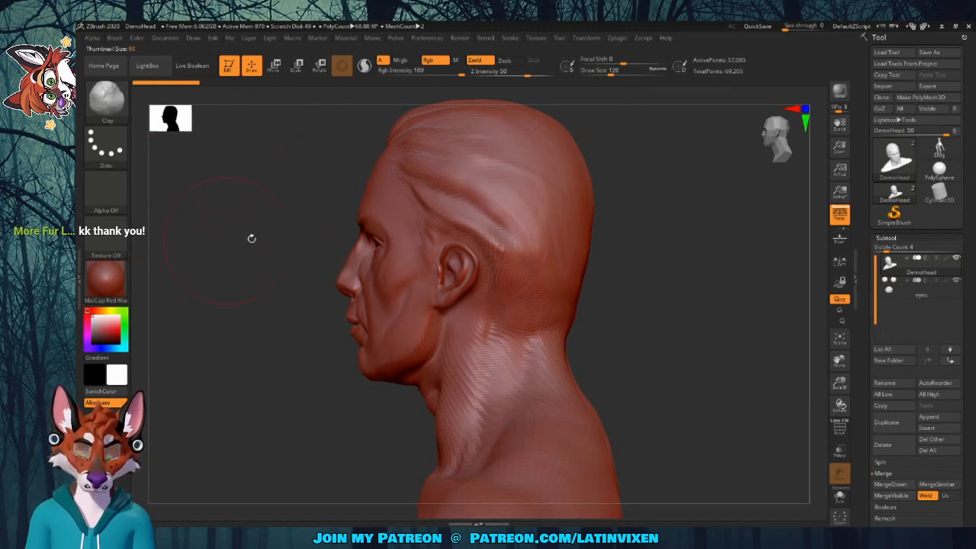
left_click_drag(246, 208, 276, 207)
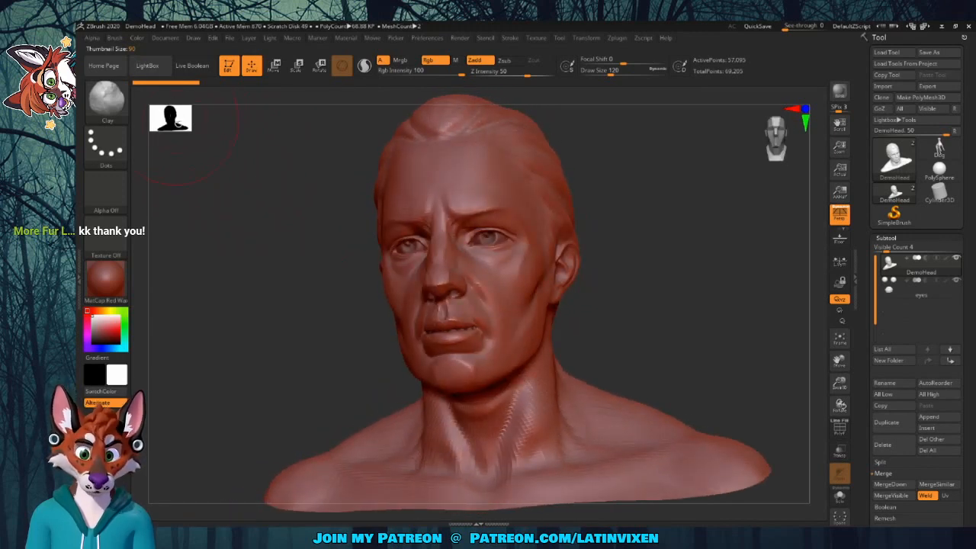
left_click_drag(694, 258, 706, 220)
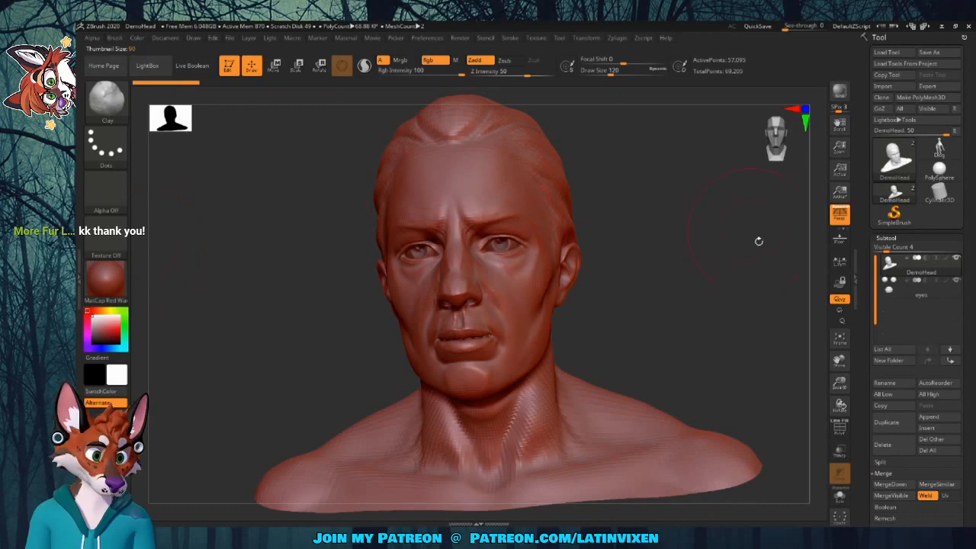
Turn on the PolyFrame wireframe display for the demo head, seen from a three-quarter angle
left_click_drag(759, 241, 721, 259)
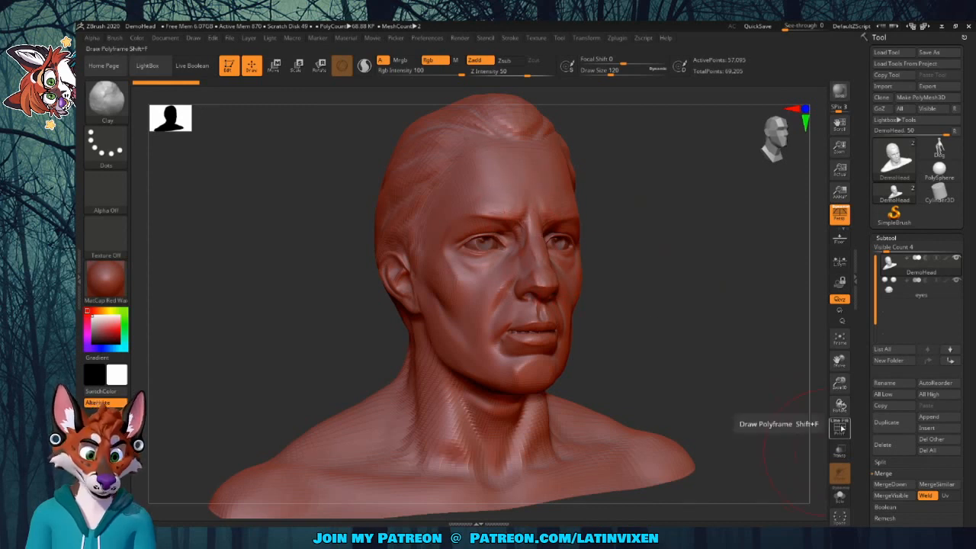
left_click(839, 430)
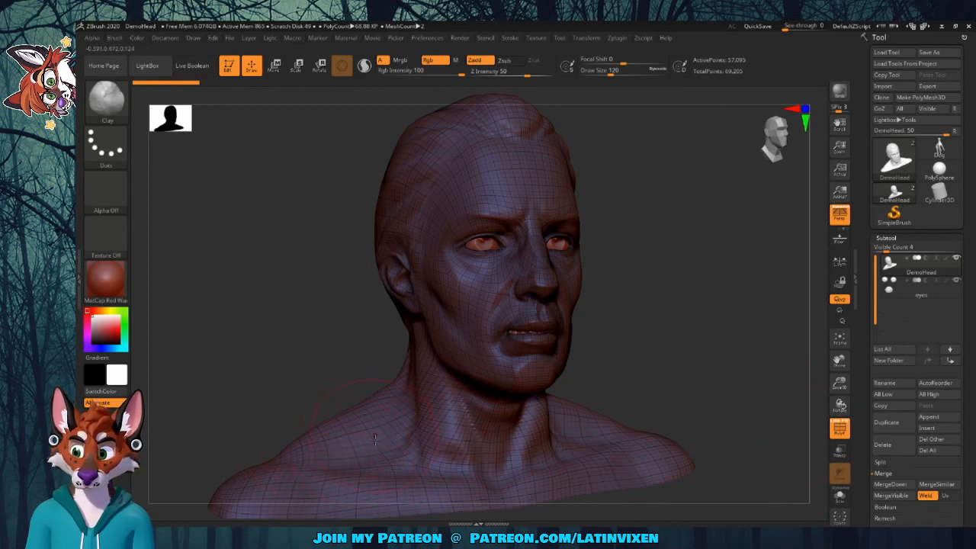
Inspect the demo head's wireframe from both side profiles, the front, above and slightly below
mouse_move(669, 280)
left_mouse_down()
mouse_move(687, 288)
mouse_move(677, 275)
left_mouse_up()
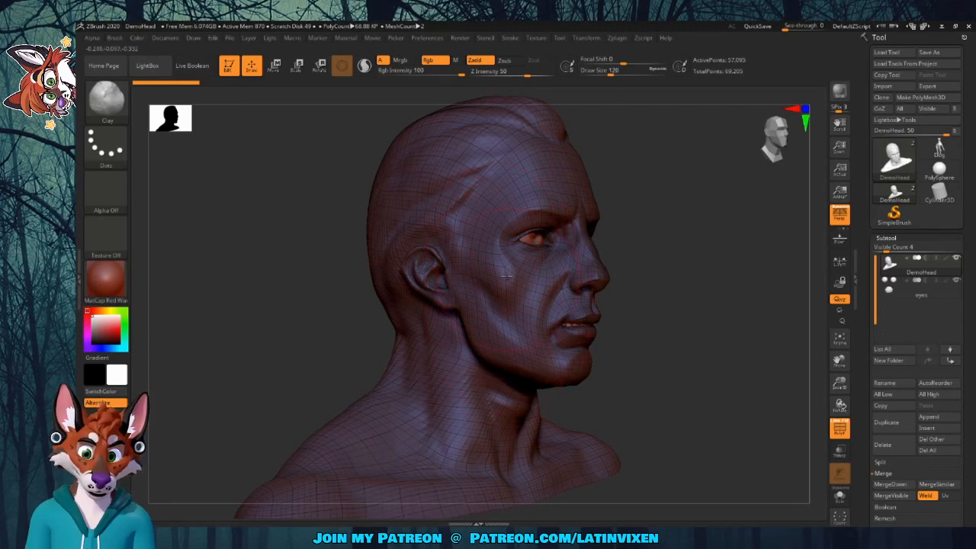
mouse_move(734, 251)
left_mouse_down()
mouse_move(643, 264)
mouse_move(660, 277)
left_mouse_up()
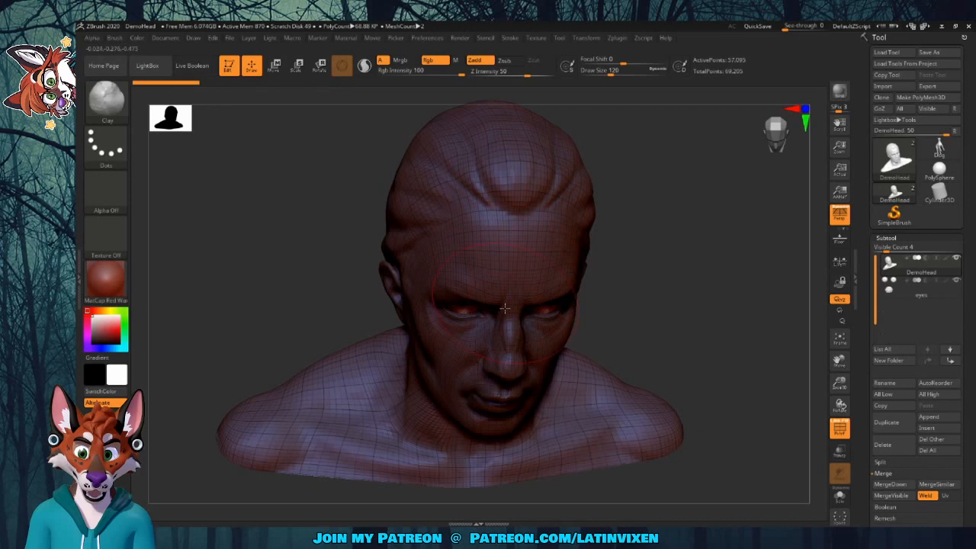
right_click_drag(503, 308, 512, 286)
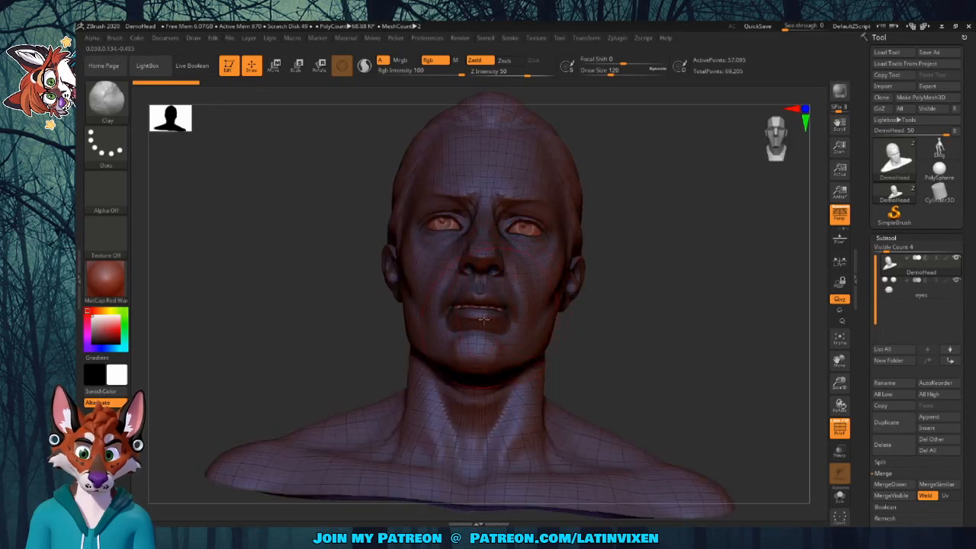
left_click_drag(671, 273, 610, 259)
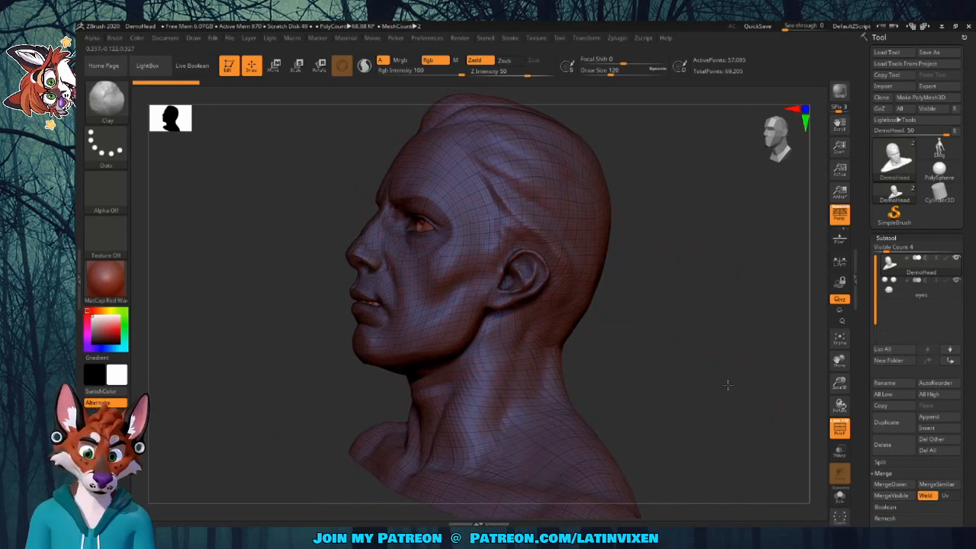
mouse_move(729, 382)
left_mouse_down()
mouse_move(750, 393)
mouse_move(547, 318)
left_mouse_up()
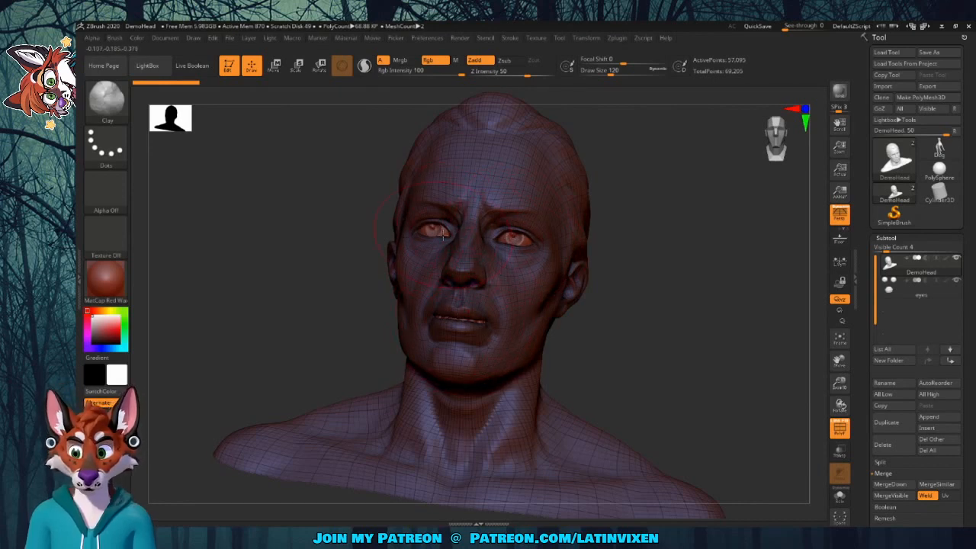
left_click_drag(686, 265, 691, 309)
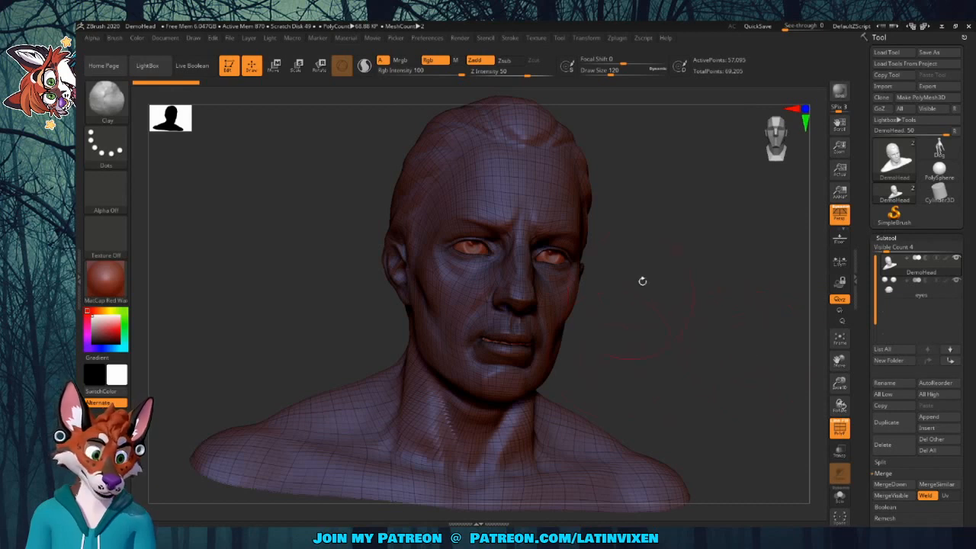
Toggle the PolyFrame wireframe on the demo head to compare it with the plain surface, leaving it off
left_click(839, 430)
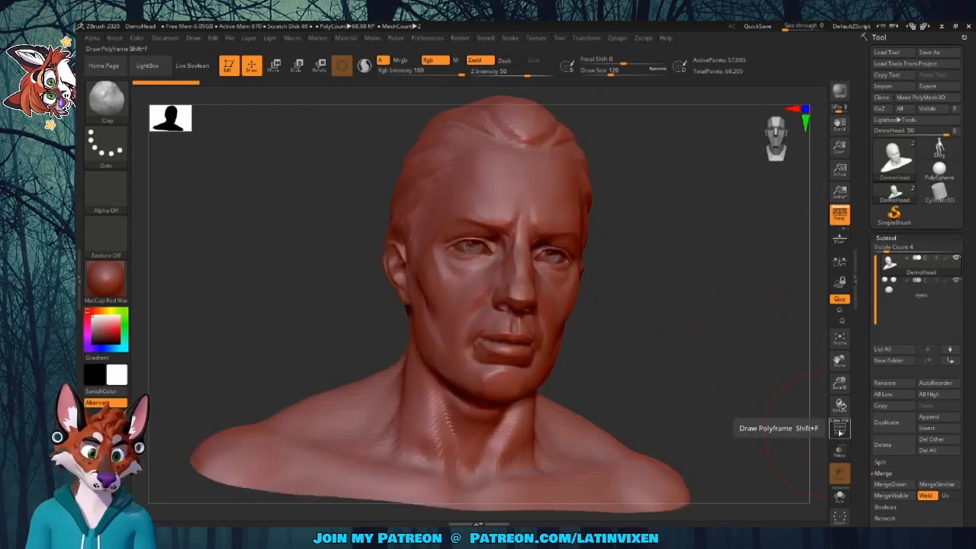
left_click(840, 430)
left_click(840, 431)
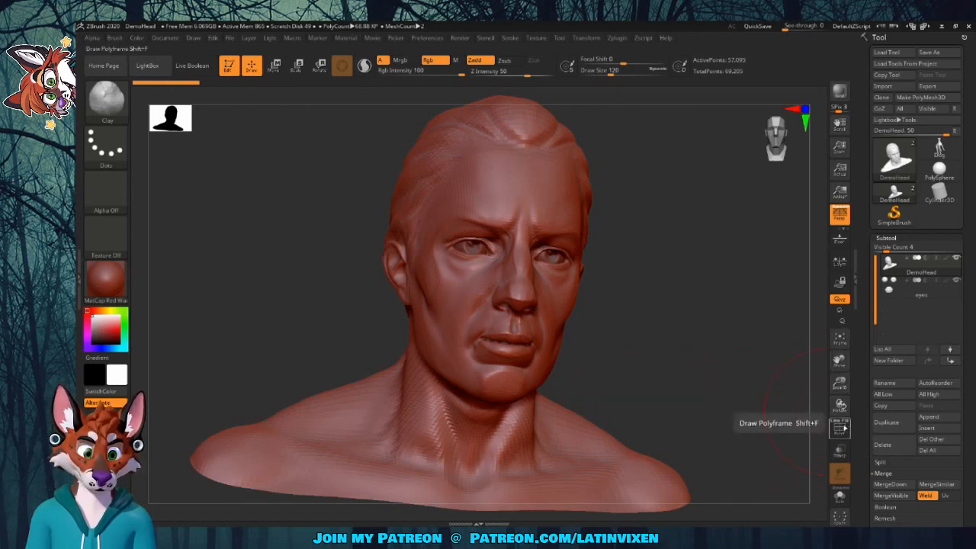
left_click(838, 430)
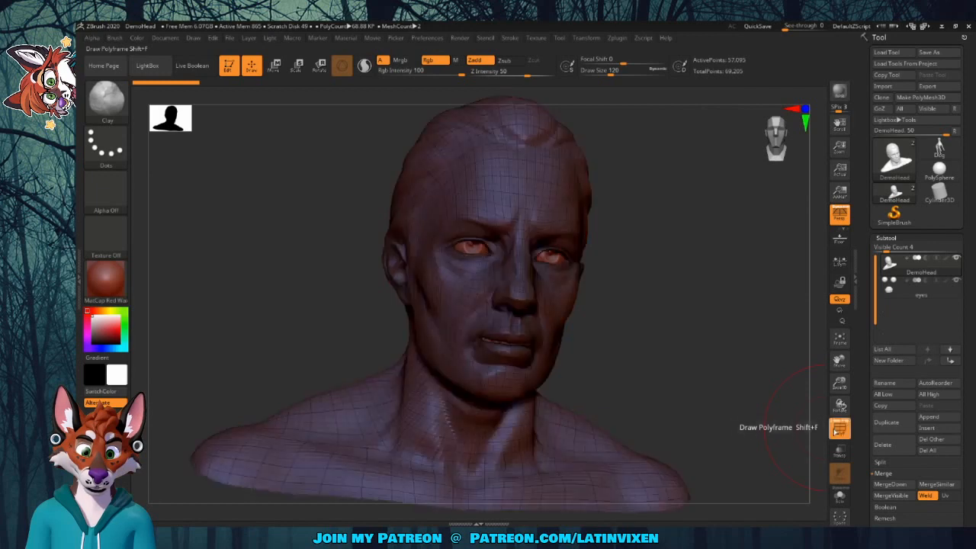
left_click(837, 431)
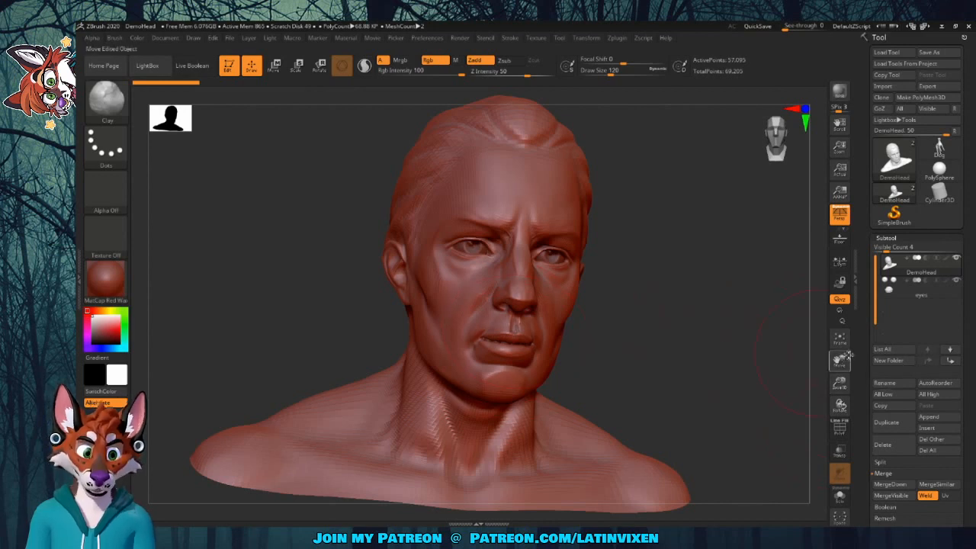
Demonstrate moving, scaling and rotating the view of the demo head with the on-screen navigation controls
mouse_move(839, 360)
left_mouse_down()
mouse_move(848, 356)
mouse_move(839, 366)
mouse_move(831, 355)
left_mouse_up()
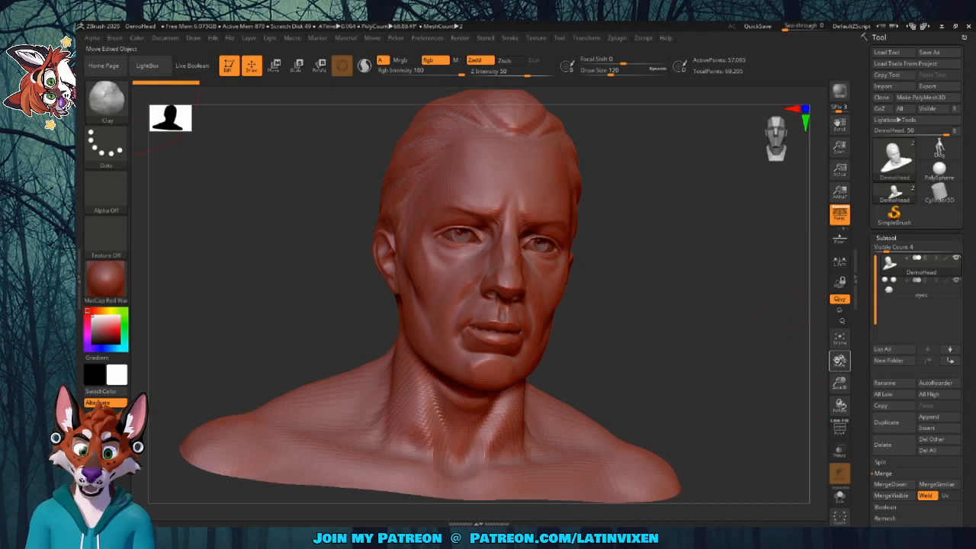
left_click_drag(615, 268, 667, 315)
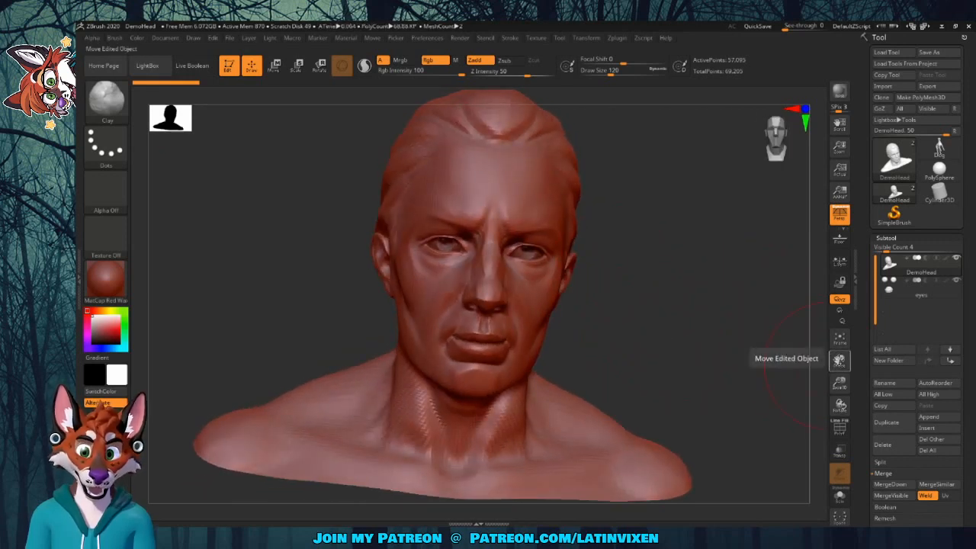
left_click_drag(839, 360, 839, 385)
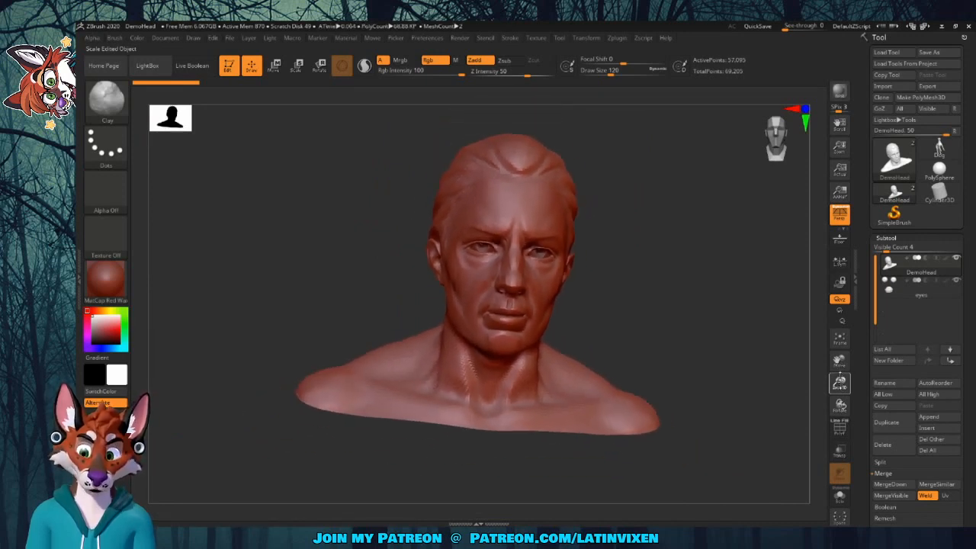
left_click_drag(840, 383, 822, 403)
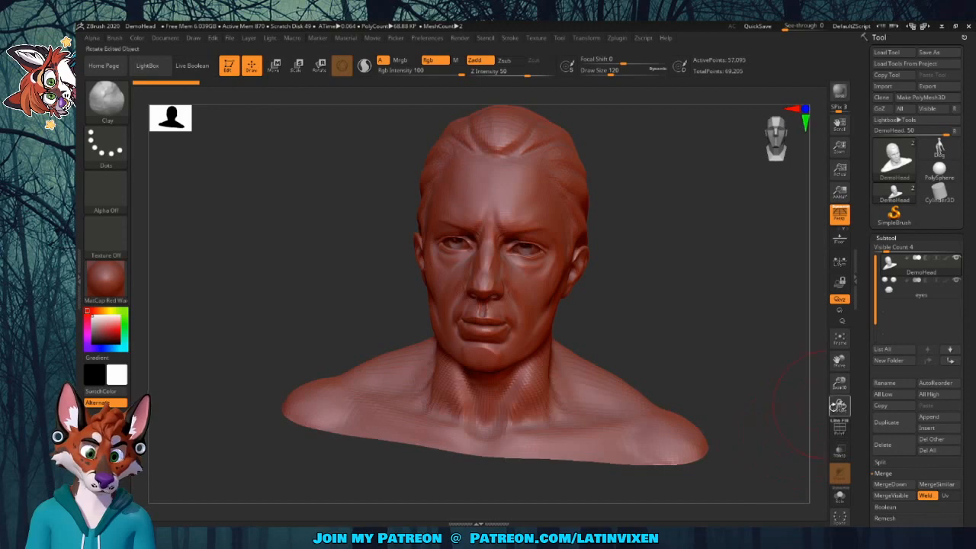
left_click_drag(839, 405, 837, 405)
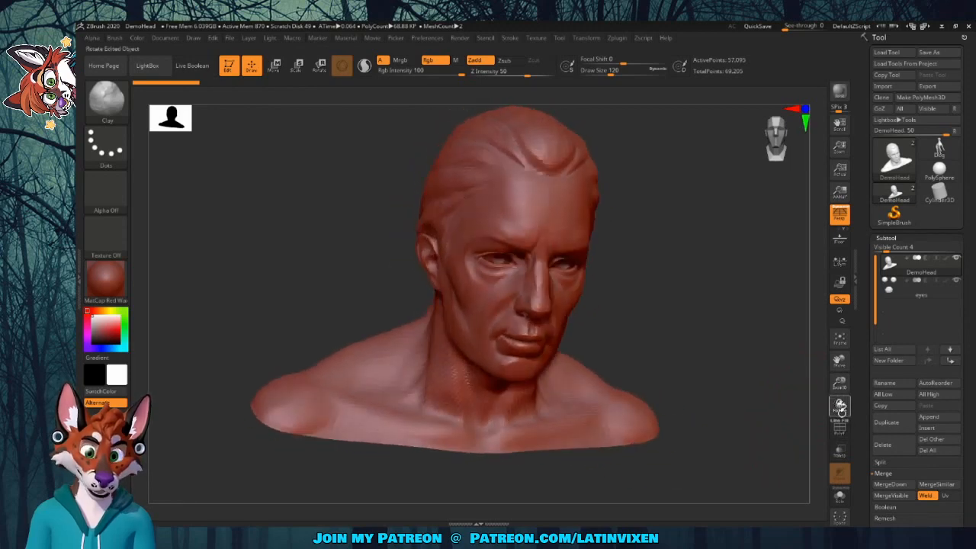
left_click_drag(658, 293, 641, 284)
left_click_drag(673, 251, 680, 282)
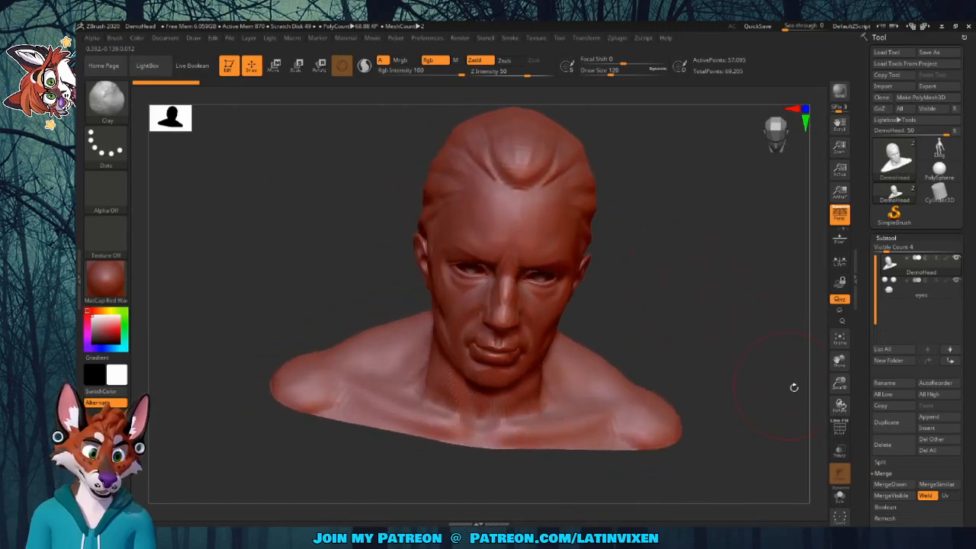
Fit the demo head to the view from above and below, and snap the camera to a framed front view
left_click(840, 339)
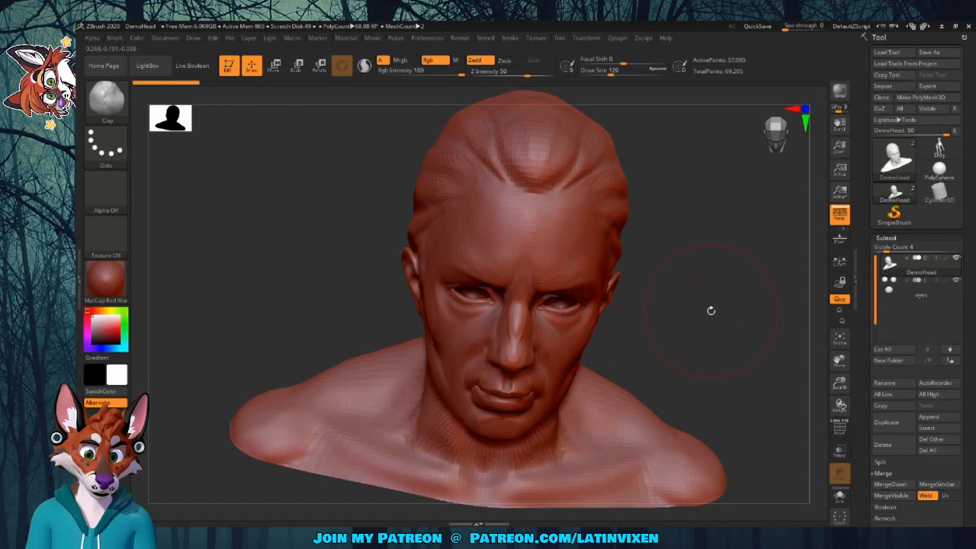
left_click_drag(710, 310, 516, 227)
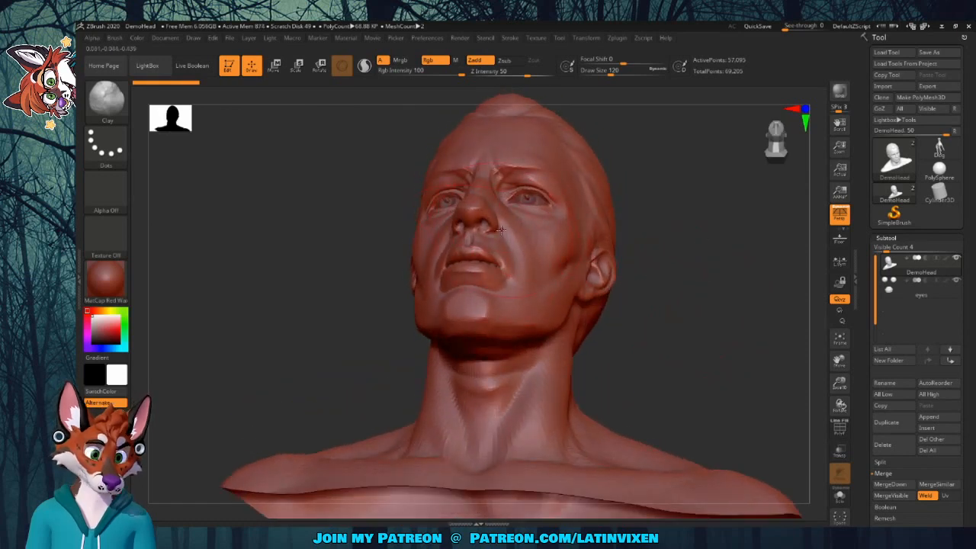
left_click(838, 338)
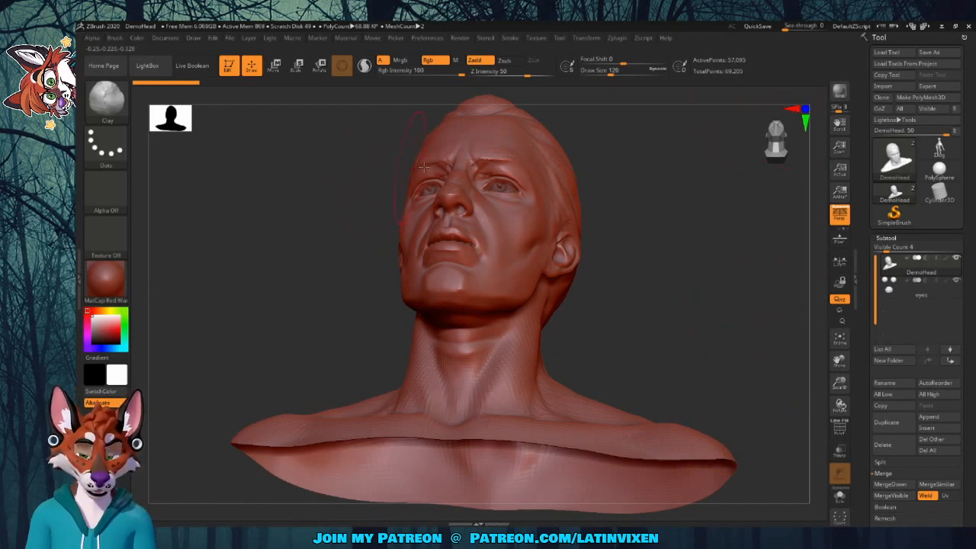
left_click(807, 107)
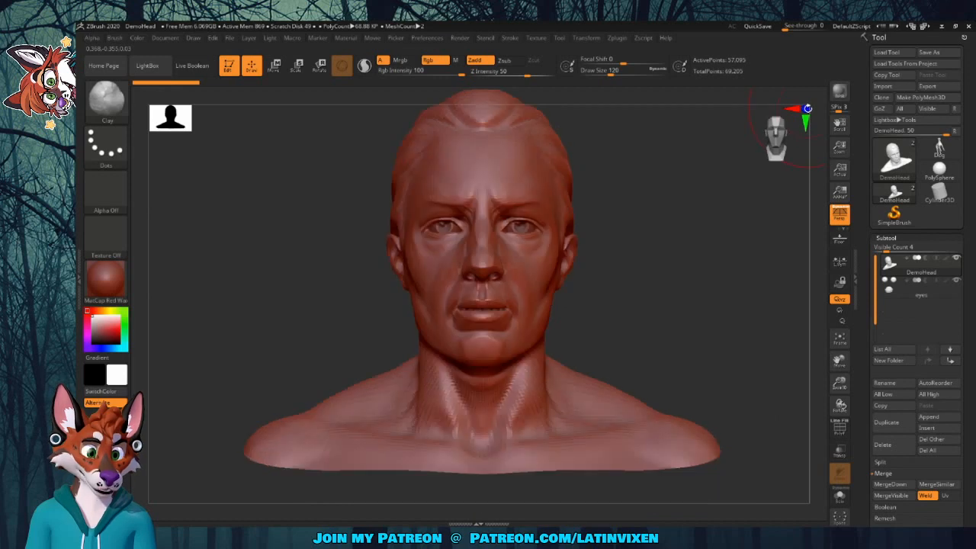
left_click(839, 340)
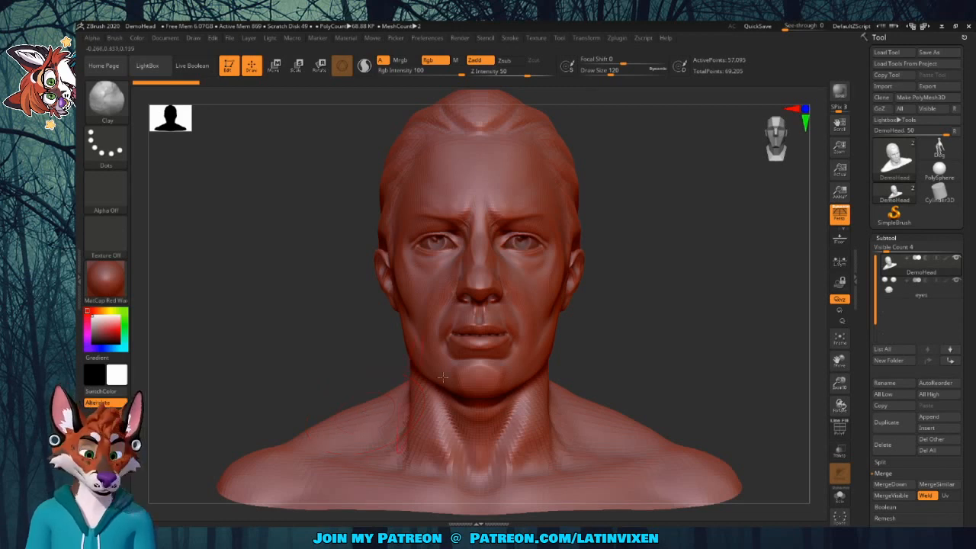
Turn the demo head to a three-quarter angle and apply the Gold material to it
left_click_drag(685, 344, 629, 319)
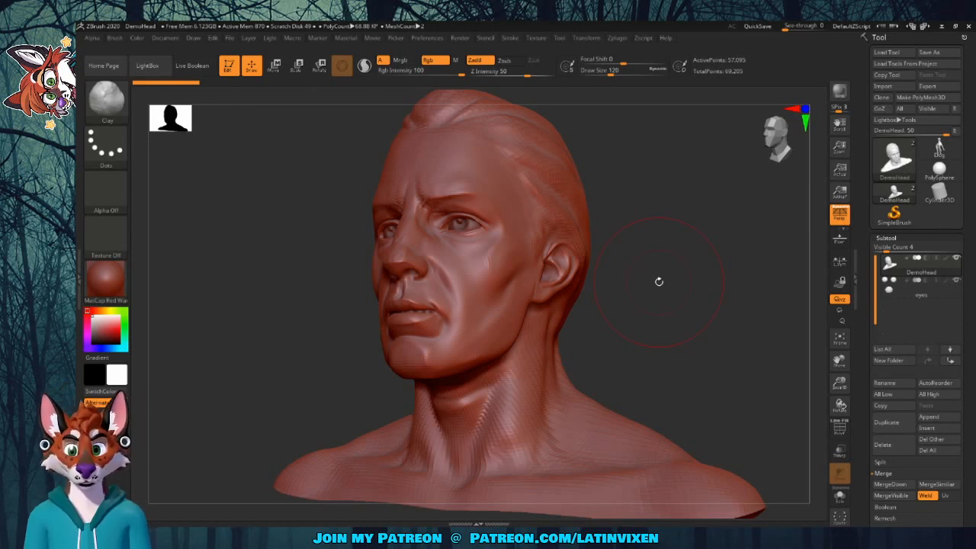
mouse_move(653, 222)
left_mouse_down()
mouse_move(697, 246)
mouse_move(683, 246)
mouse_move(660, 218)
mouse_move(670, 229)
mouse_move(683, 220)
mouse_move(679, 231)
mouse_move(668, 226)
left_mouse_up()
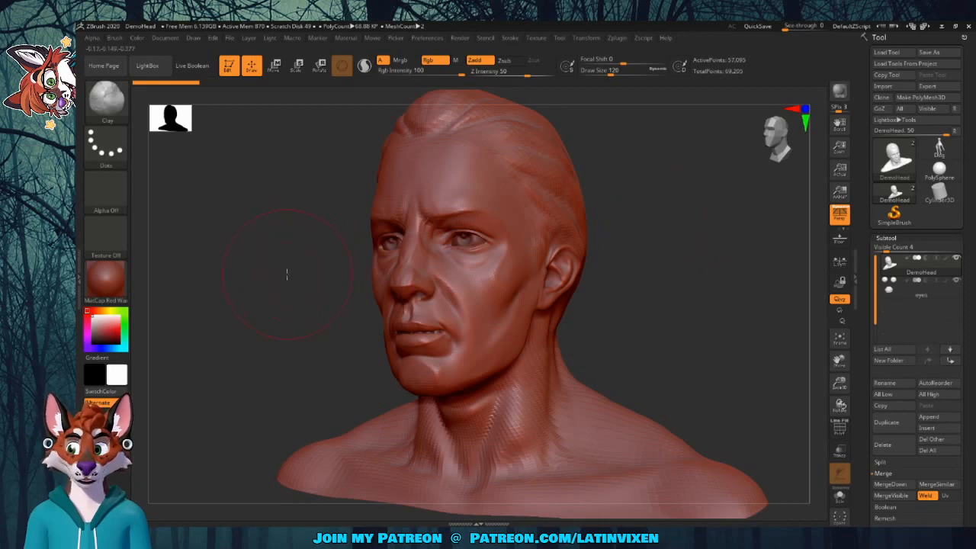
left_click_drag(287, 273, 694, 284)
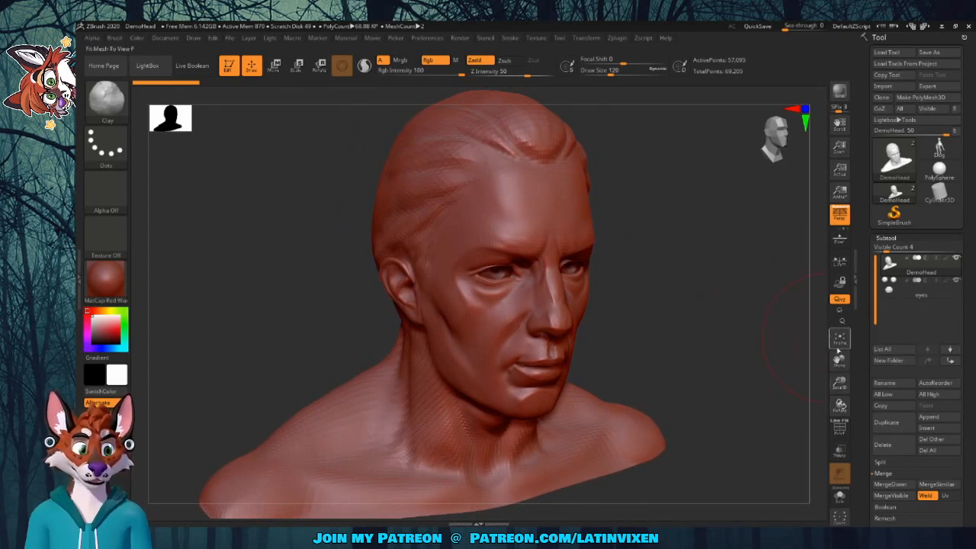
left_click(99, 280)
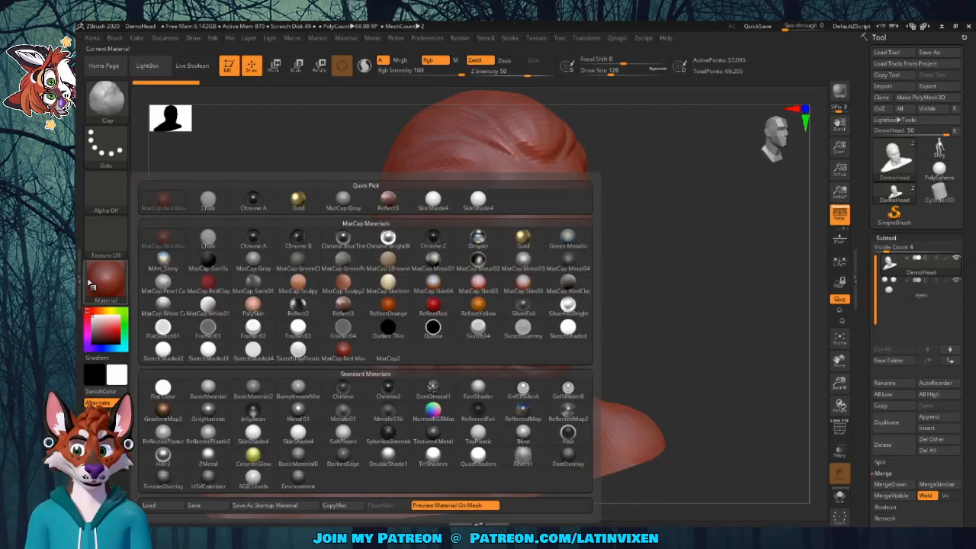
left_click(298, 198)
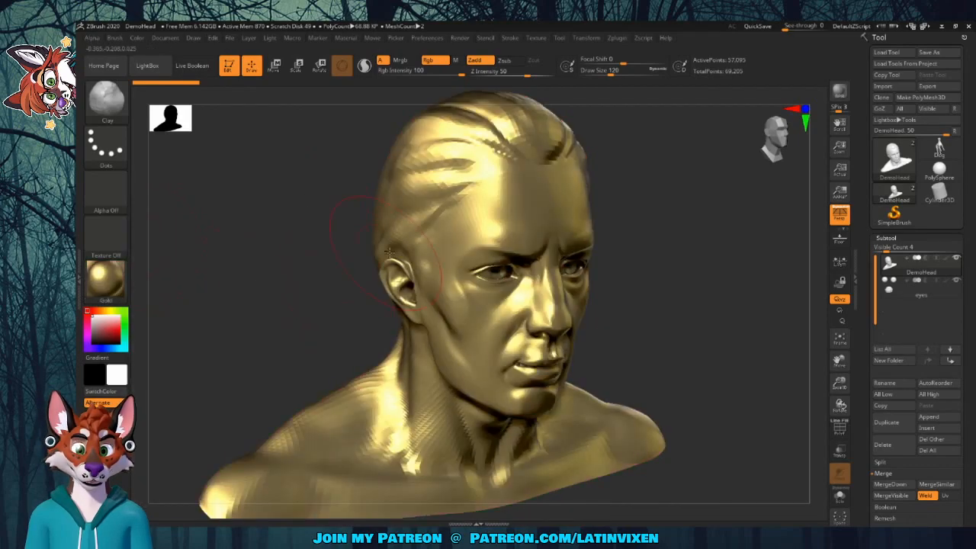
left_click_drag(713, 279, 673, 266)
Switch the demo head's material back to MatCap Red Wax and turn the head towards the front
left_click(105, 280)
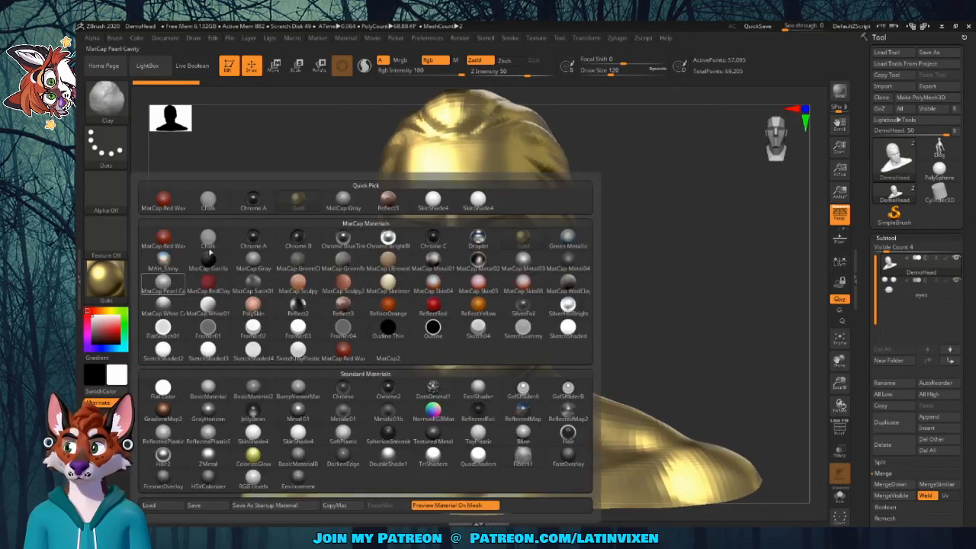
left_click(164, 199)
left_click(105, 280)
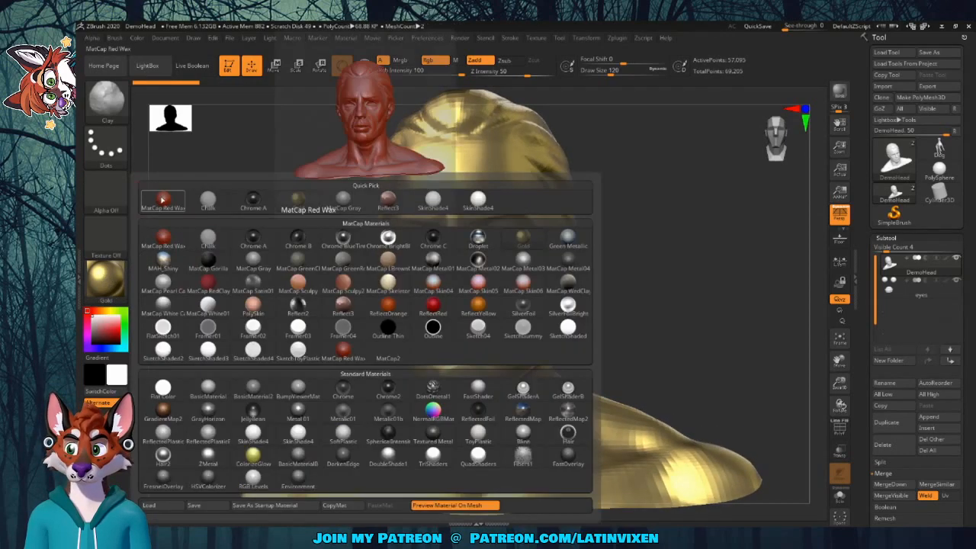
left_click(161, 200)
left_click_drag(643, 262, 526, 404)
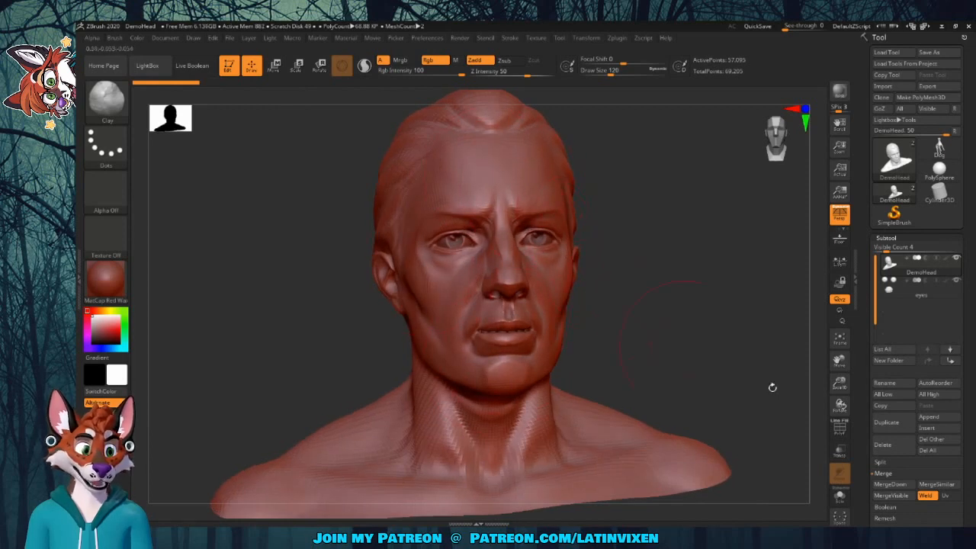
Turn on the PolyFrame wireframe and zoom in on the demo head's nose and eyes to examine the mesh
left_click(838, 429)
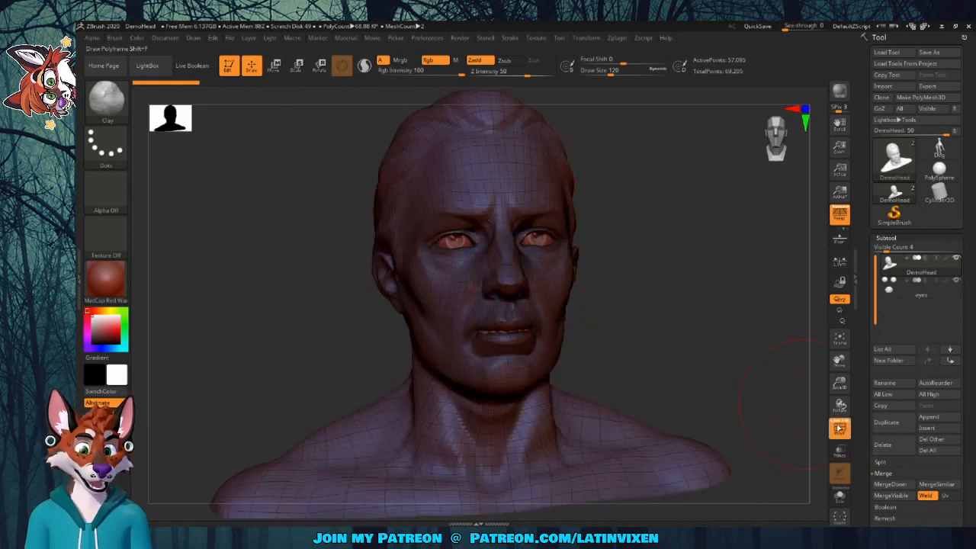
mouse_move(662, 282)
left_mouse_down()
mouse_move(595, 285)
mouse_move(671, 272)
mouse_move(656, 284)
left_mouse_up()
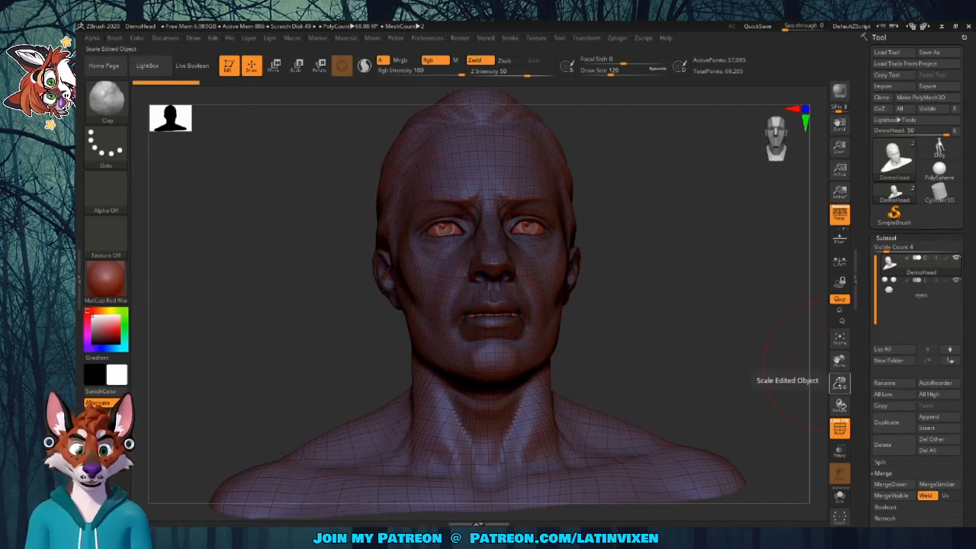
left_click_drag(839, 384, 860, 458)
left_click_drag(839, 360, 809, 330)
left_click_drag(838, 360, 837, 427)
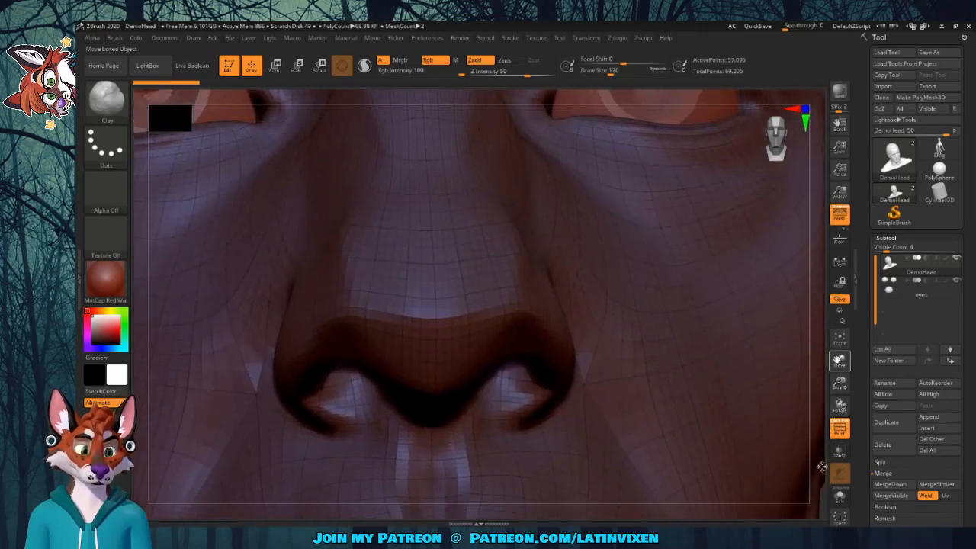
left_click_drag(839, 387, 866, 373)
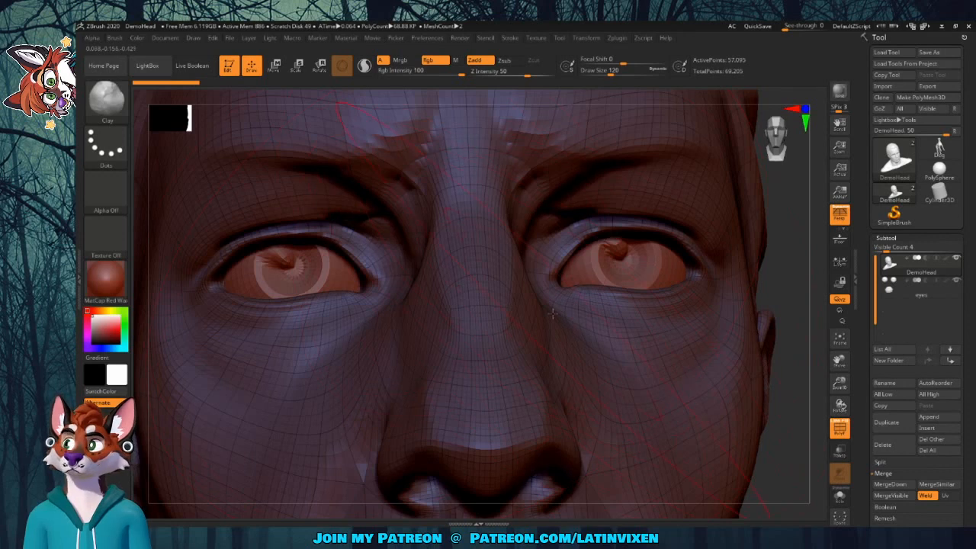
Fit the whole demo head back into the view and turn off the PolyFrame wireframe
left_click(839, 338)
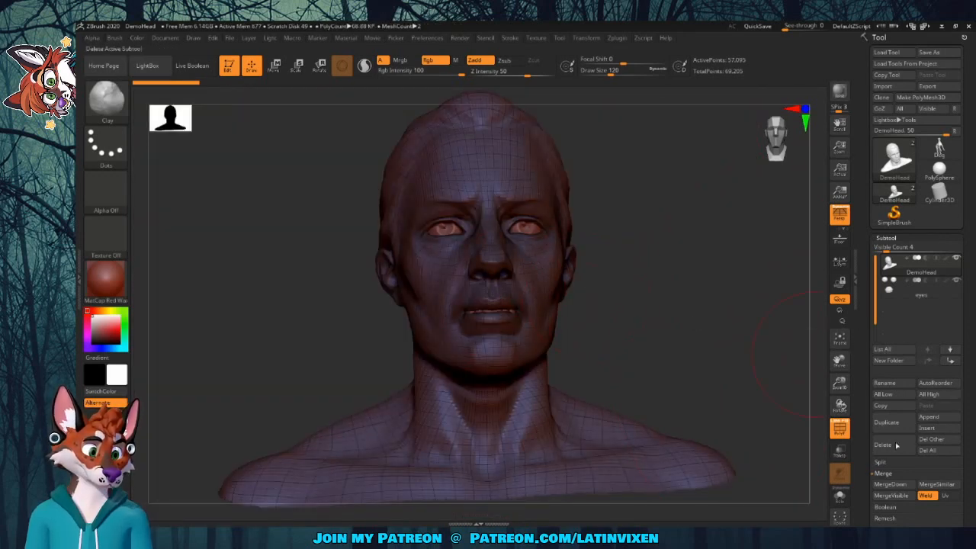
left_click(842, 430)
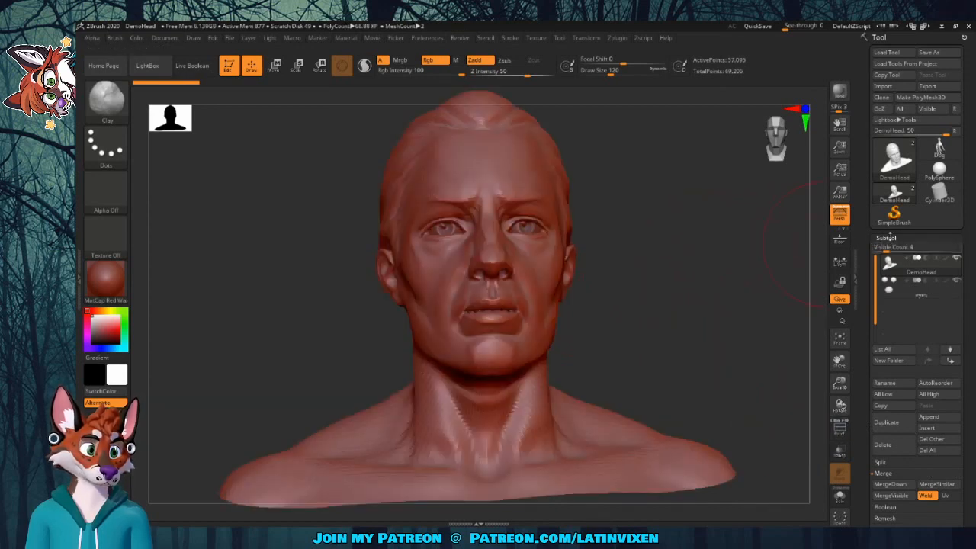
Collapse and reopen the Subtool section, and inspect the DemoHead and eyes subtools in its list
left_click(885, 237)
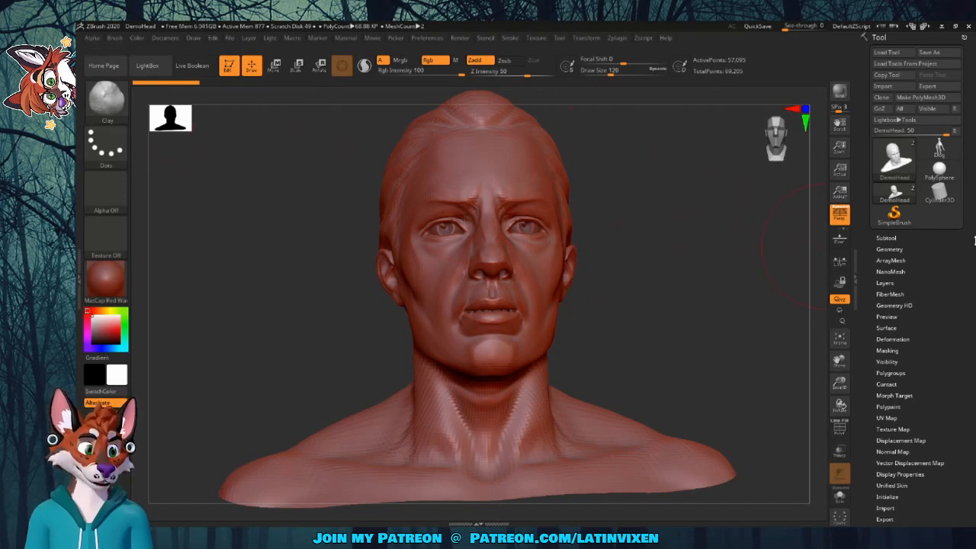
left_click(886, 238)
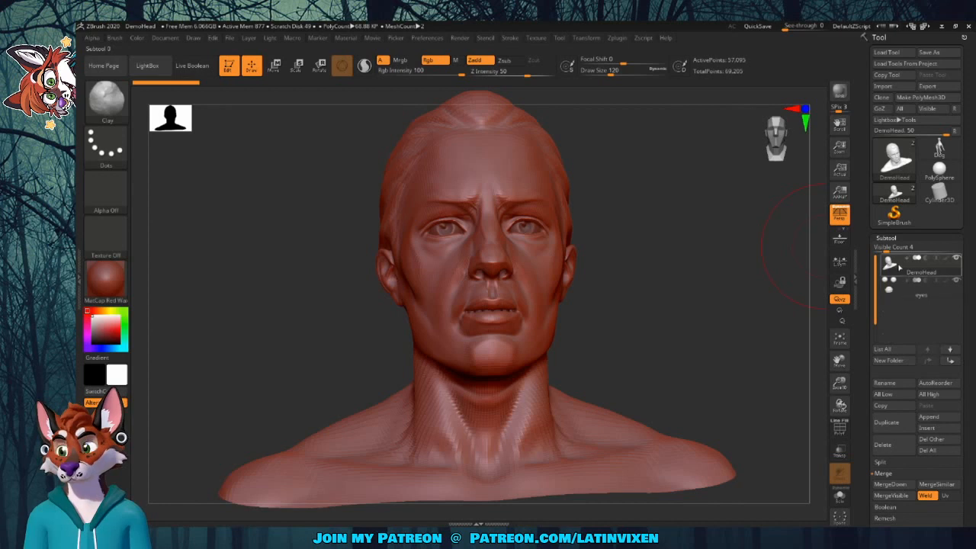
mouse_move(911, 263)
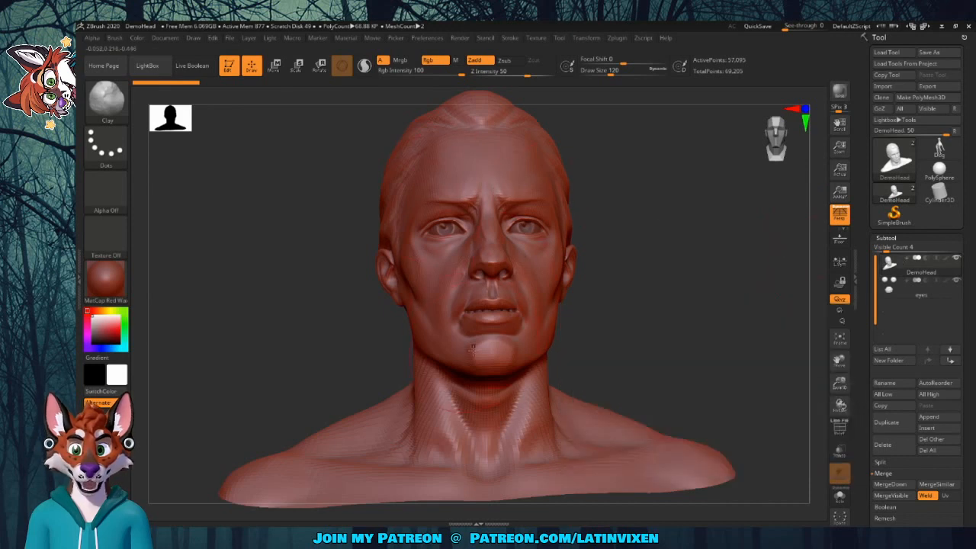
mouse_move(902, 296)
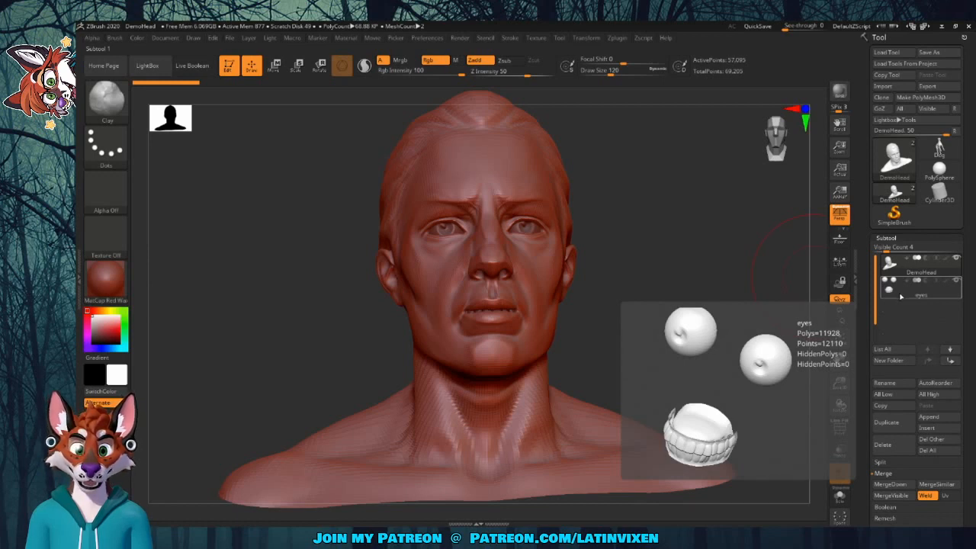
Try the visibility toggles of the DemoHead and eyes subtools, ending with both shown and DemoHead selected
left_click(954, 262)
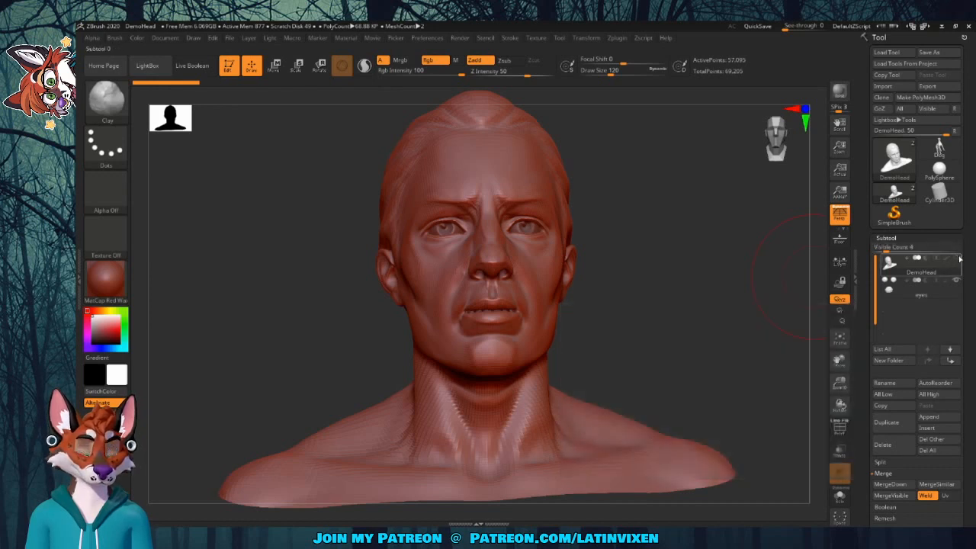
left_click(956, 282)
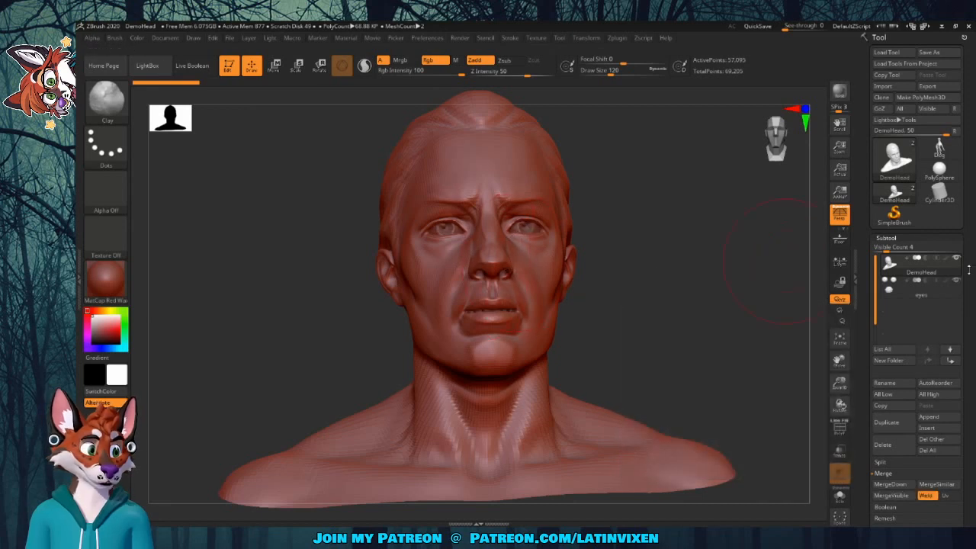
mouse_move(956, 282)
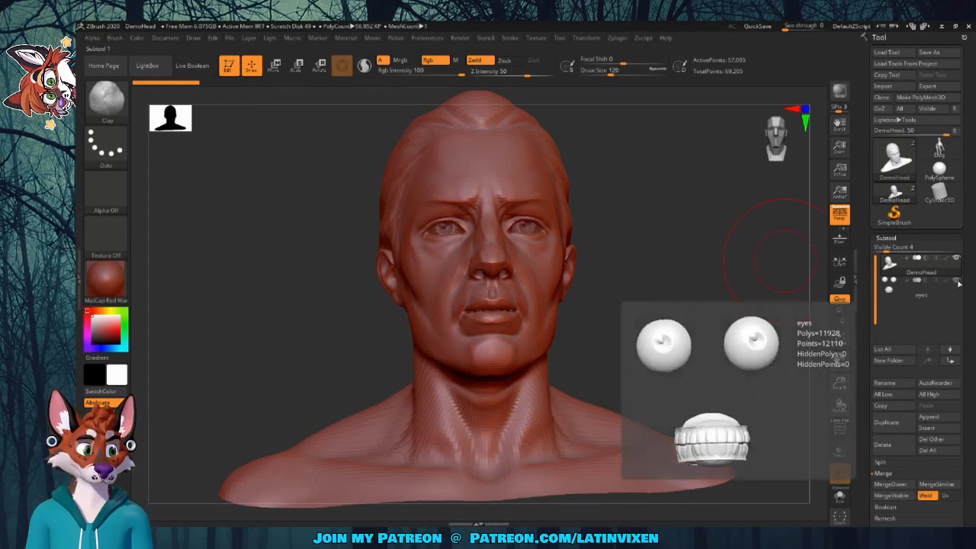
left_click(904, 267)
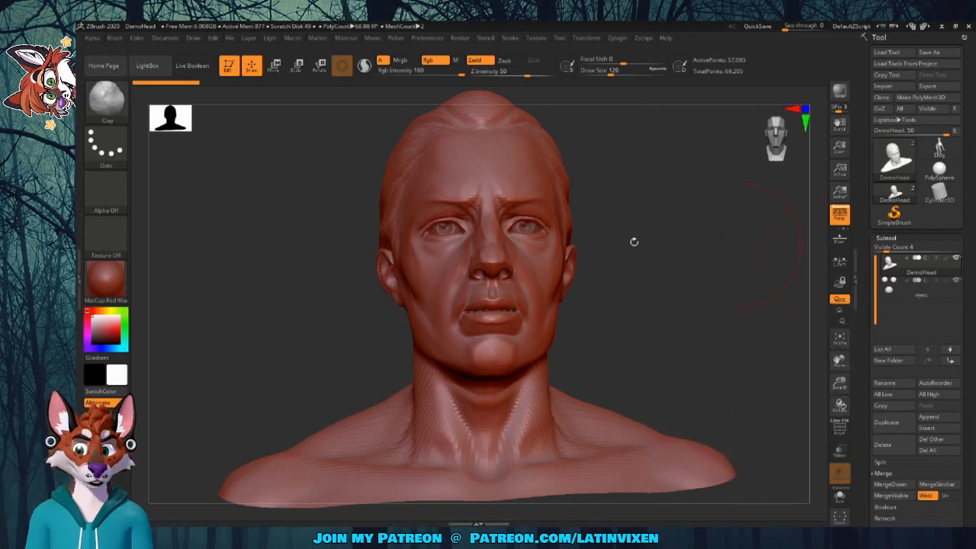
Hide the eyes subtool with the demo head's eye area in close-up
left_click_drag(608, 228, 611, 234)
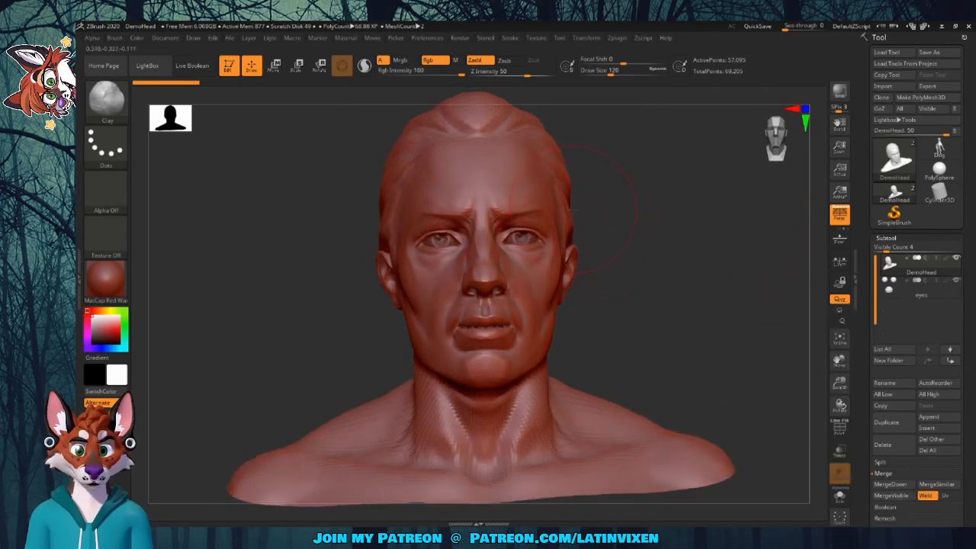
left_click_drag(842, 381, 852, 428)
left_click_drag(841, 362, 818, 535)
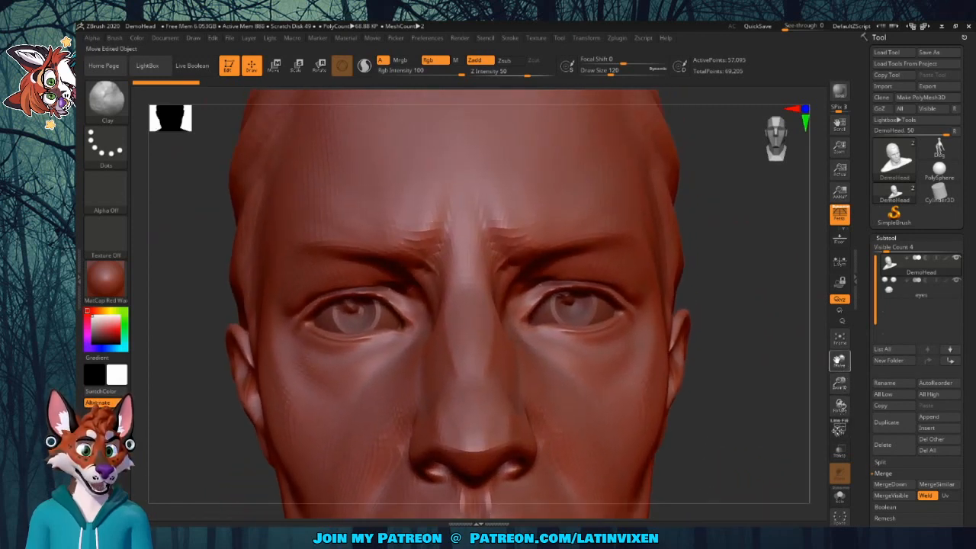
left_click(957, 281)
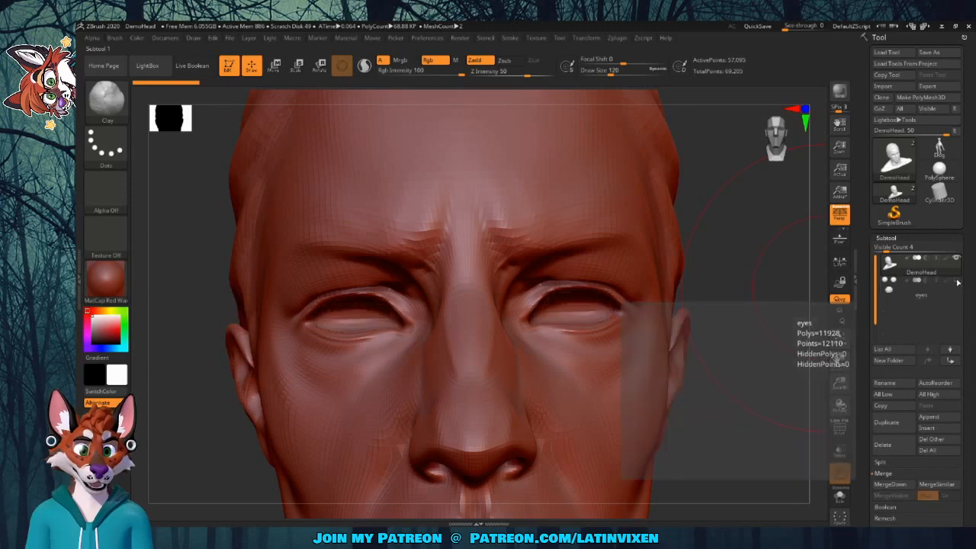
Examine the demo head's empty eye sockets from below and from the side, and show the eyes subtool again
left_click_drag(800, 323, 721, 282)
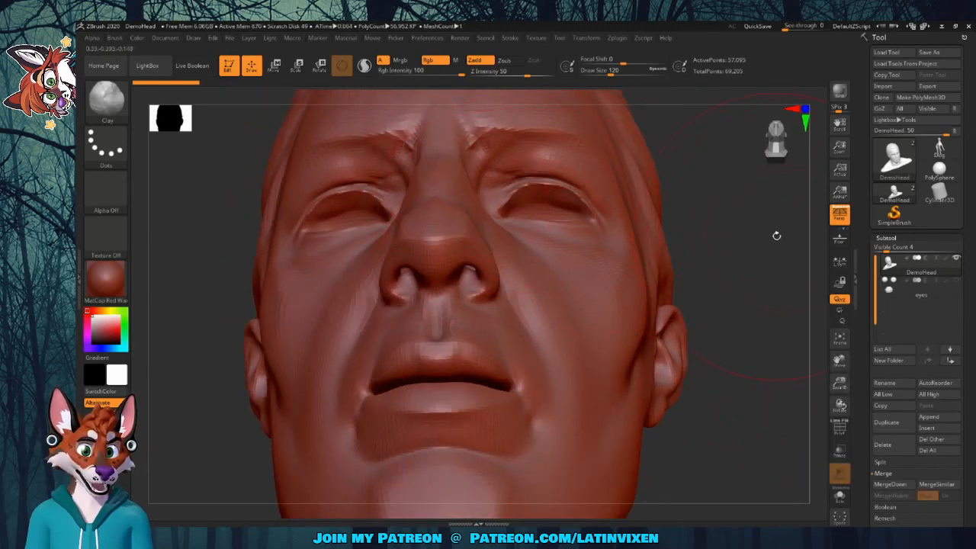
left_click_drag(774, 236, 776, 273)
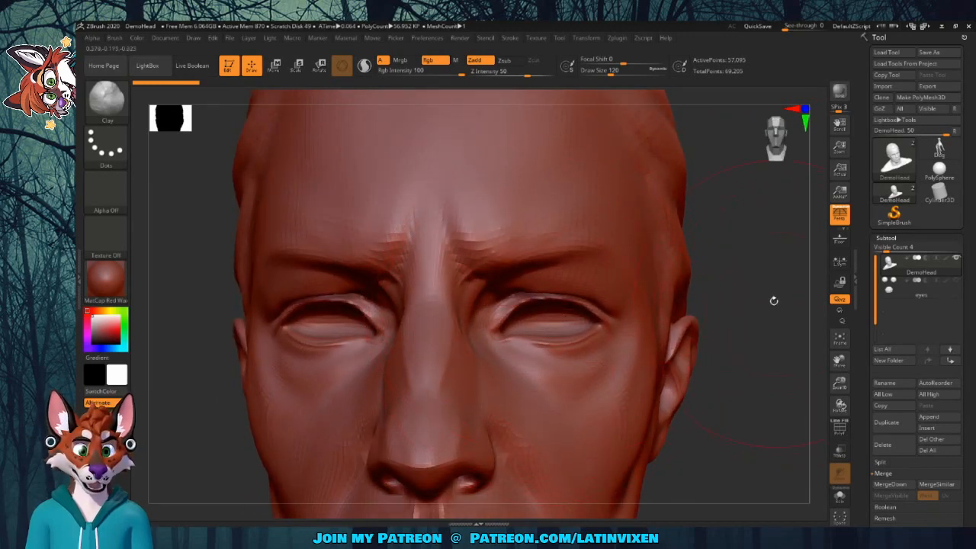
left_click_drag(770, 300, 496, 317)
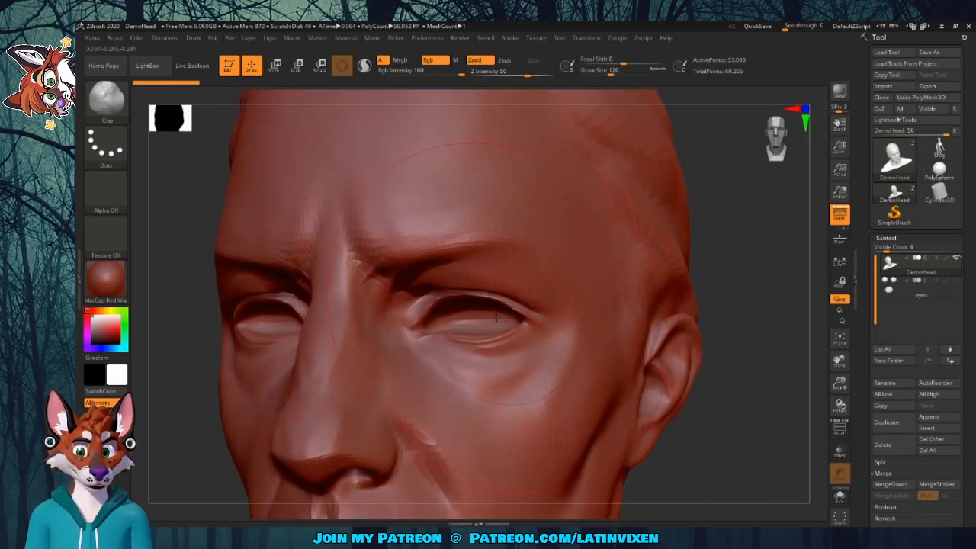
left_click_drag(751, 279, 757, 279, "shift")
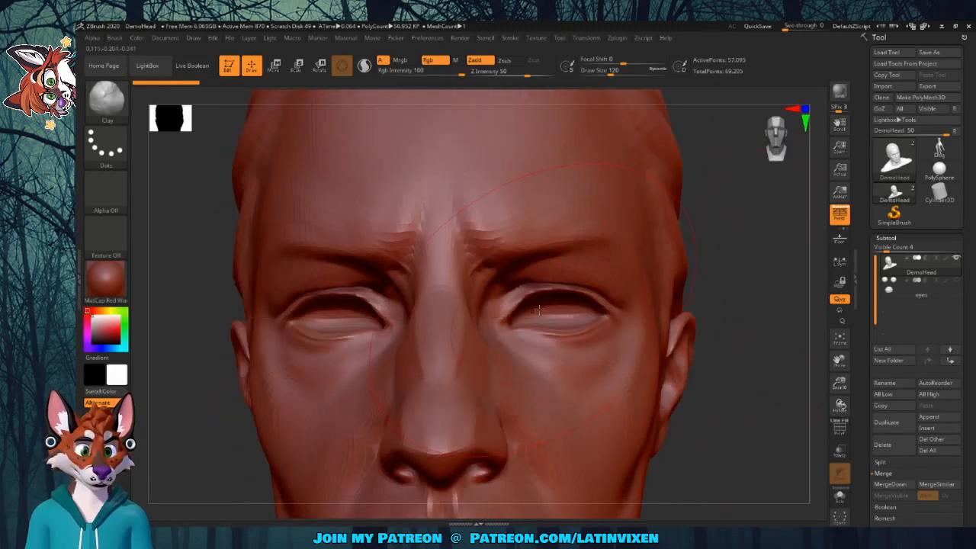
left_click(956, 280)
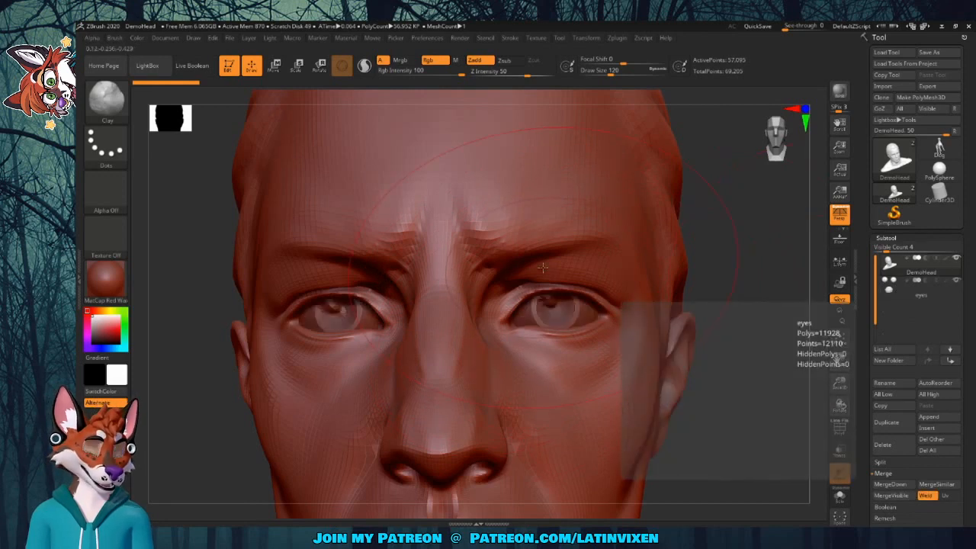
left_click_drag(776, 357, 776, 351)
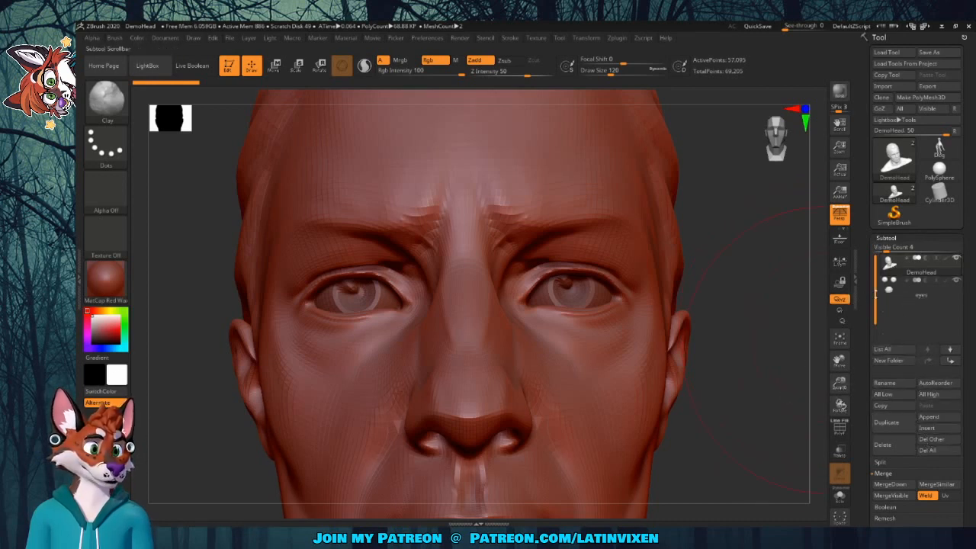
Try different lengths for the subtool list, set its Visible Count to 5, and try scrolling the list
left_click_drag(875, 295, 882, 261)
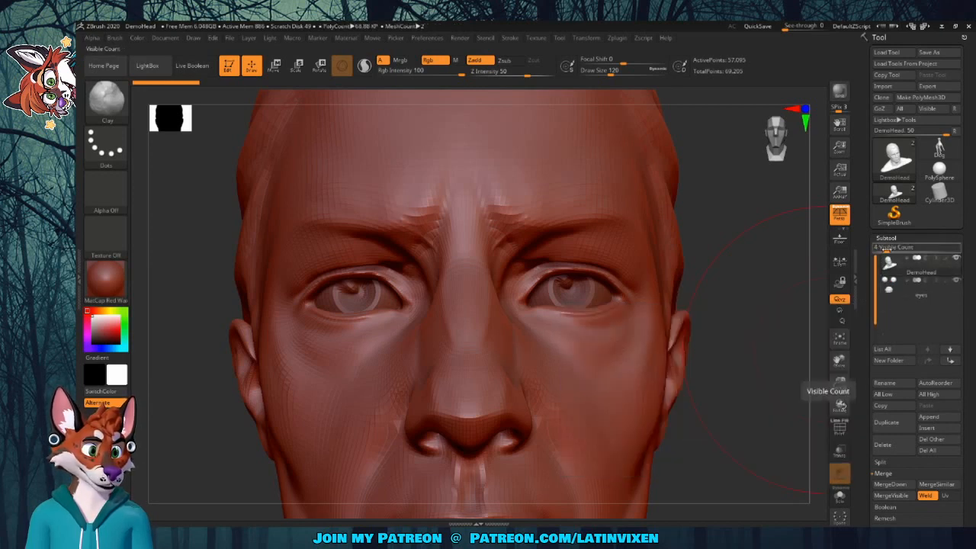
left_click_drag(886, 248, 900, 248)
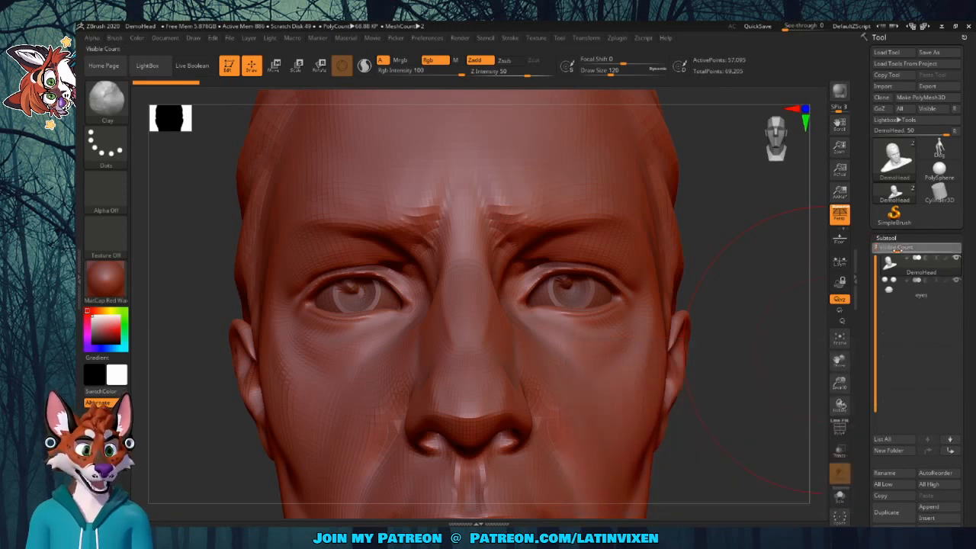
left_click_drag(898, 248, 890, 249)
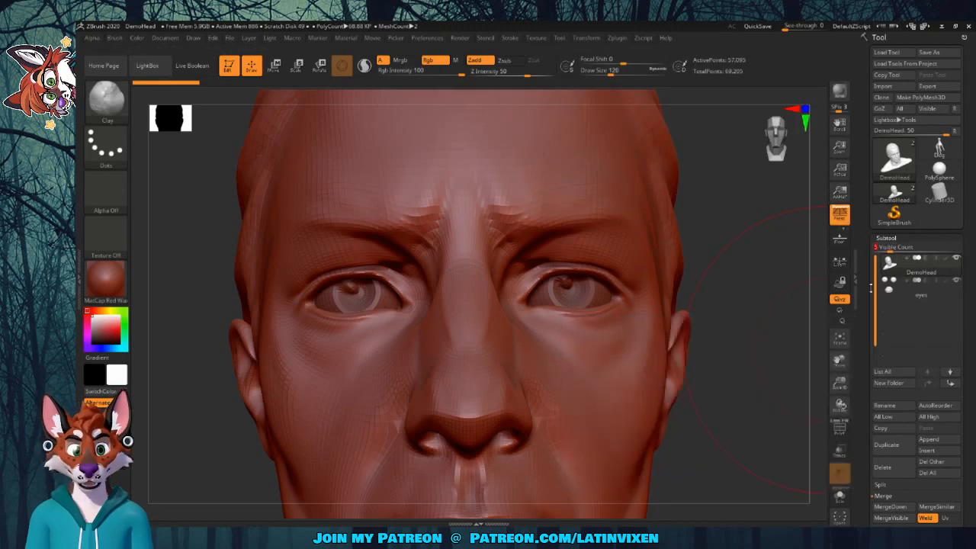
left_click_drag(875, 284, 876, 293)
mouse_move(876, 265)
left_mouse_down()
mouse_move(870, 284)
mouse_move(876, 265)
left_mouse_up()
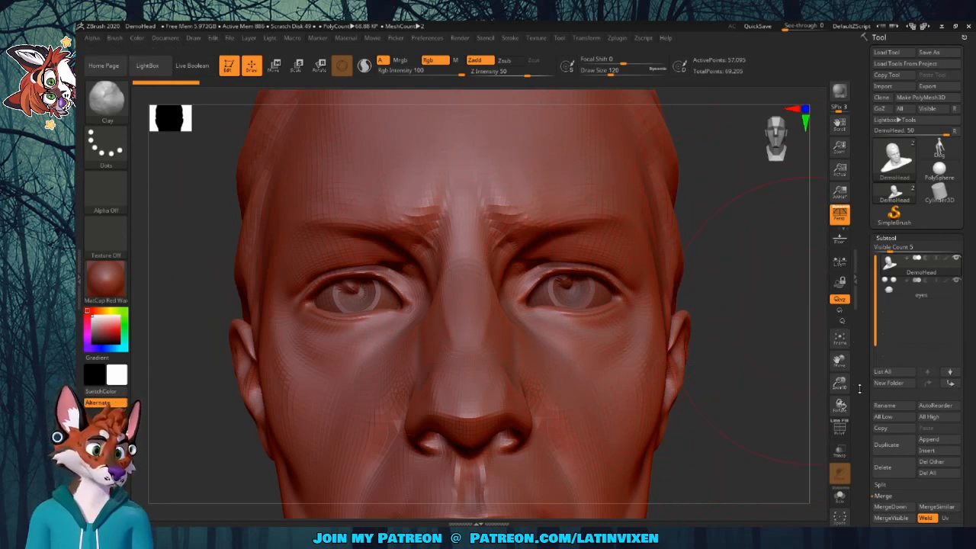
Insert a Ring3D mesh as a new subtool directly below DemoHead
left_click_drag(839, 384, 806, 353)
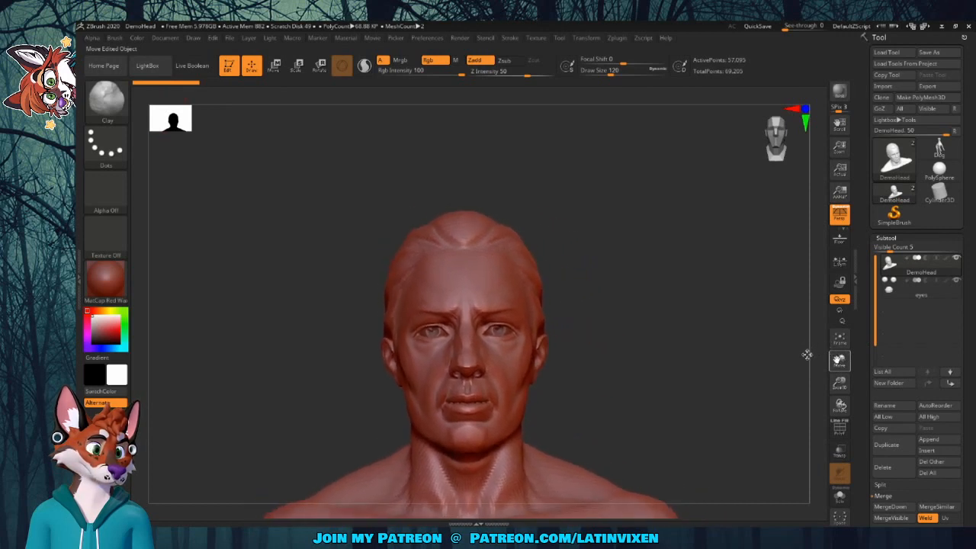
left_click(938, 453)
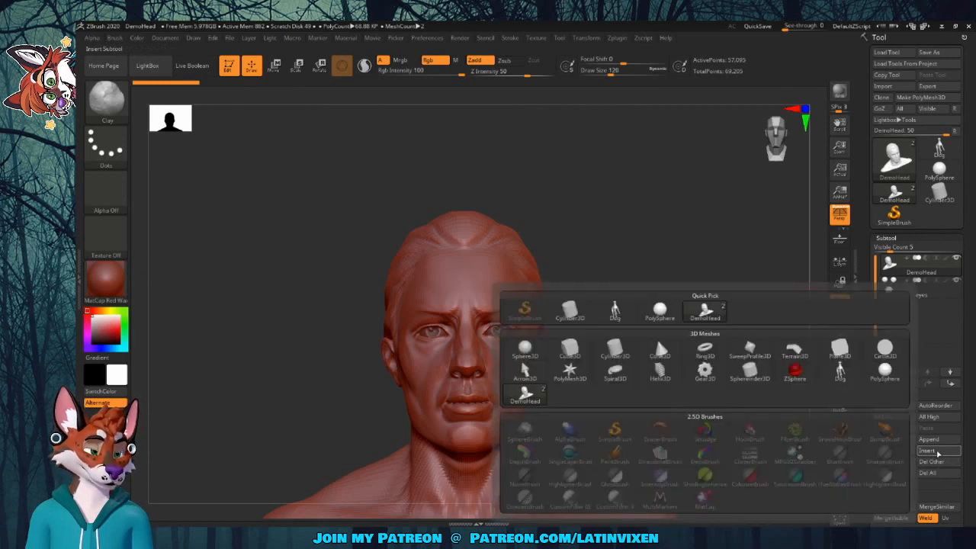
left_click(656, 337)
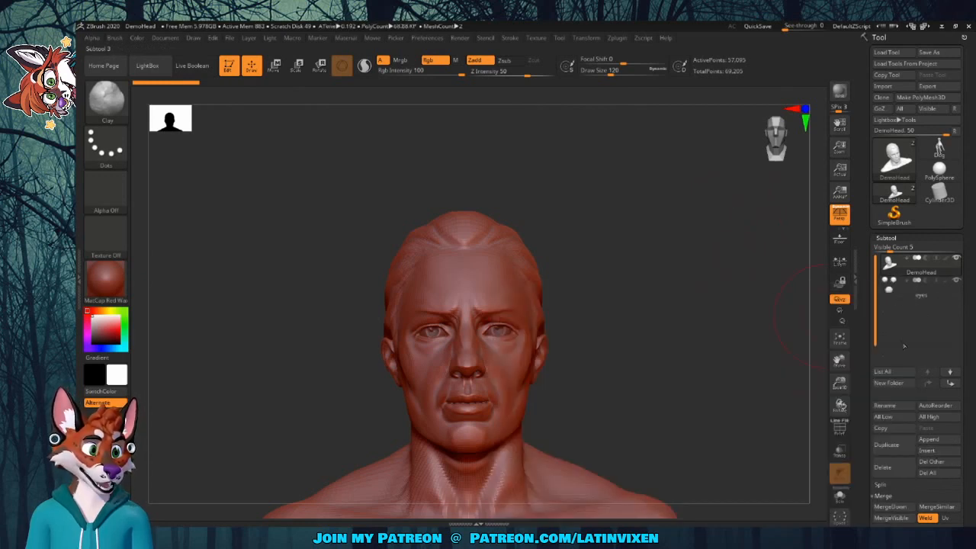
left_click(925, 453)
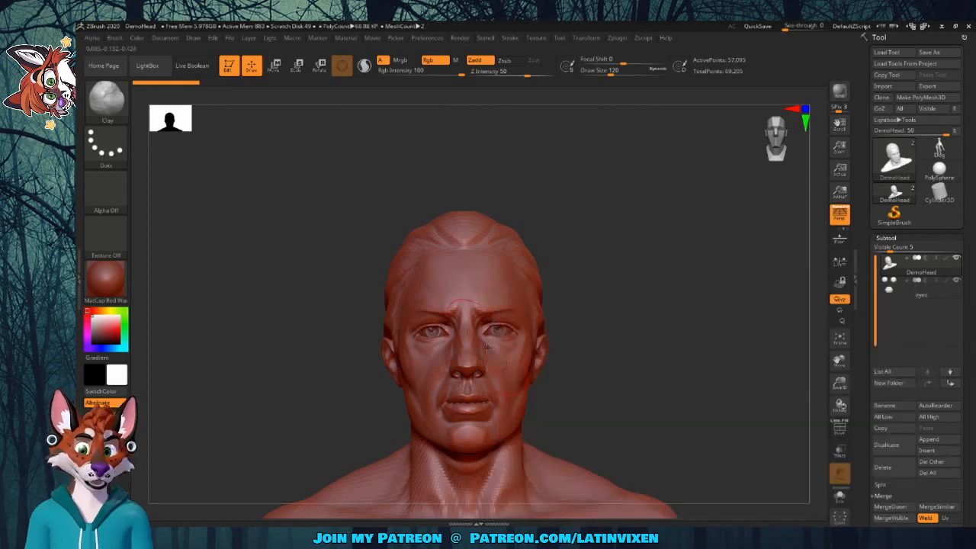
left_click(936, 450)
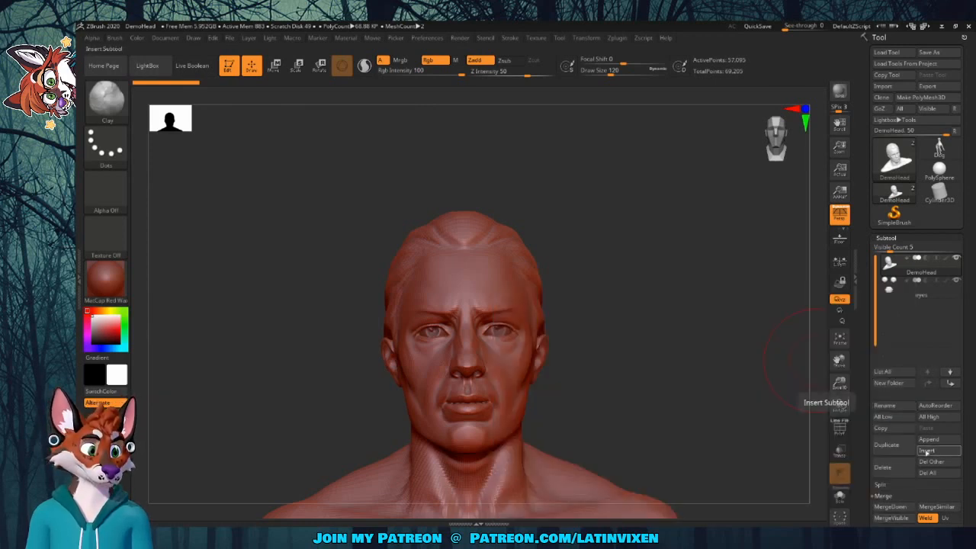
left_click(927, 451)
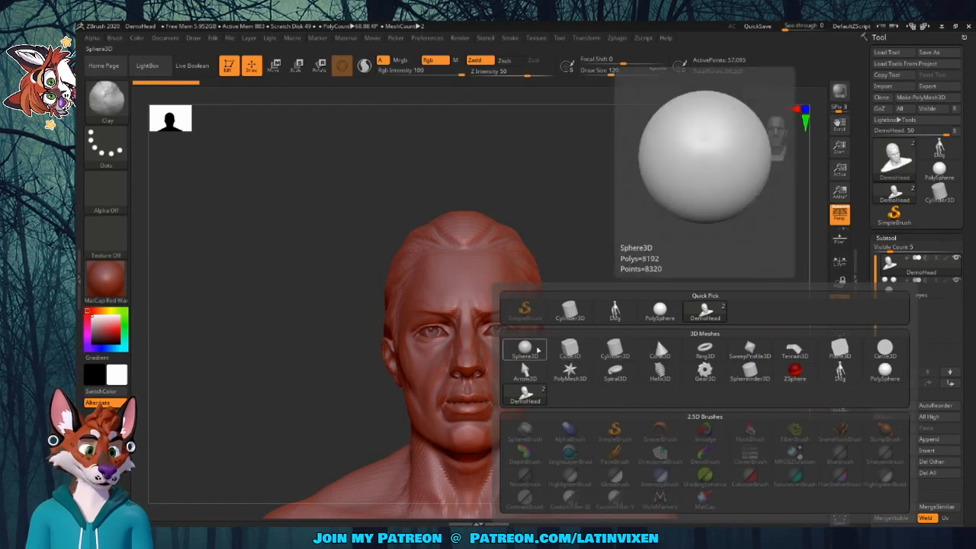
left_click(702, 351)
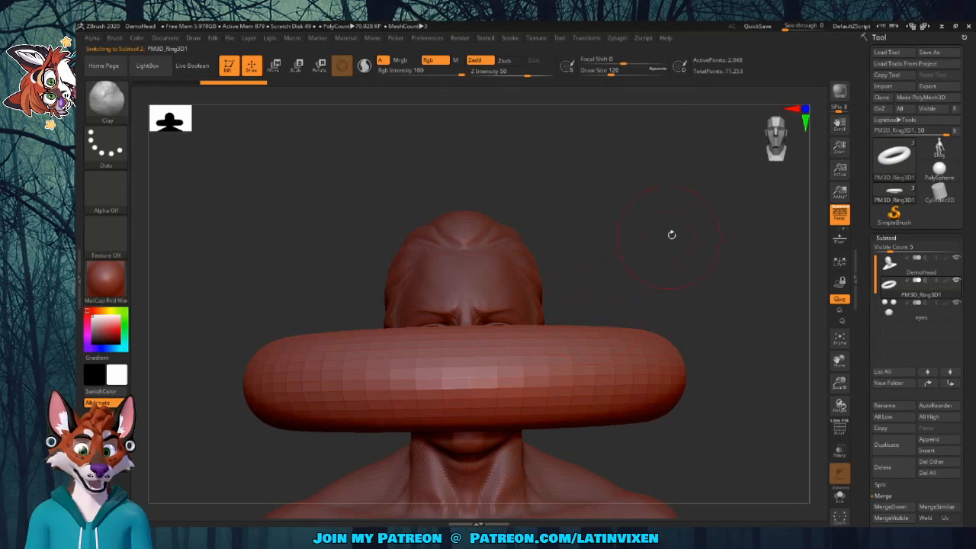
Examine the ring around the demo head and move its subtool below the eyes subtool in the list
left_click_drag(672, 234, 570, 419)
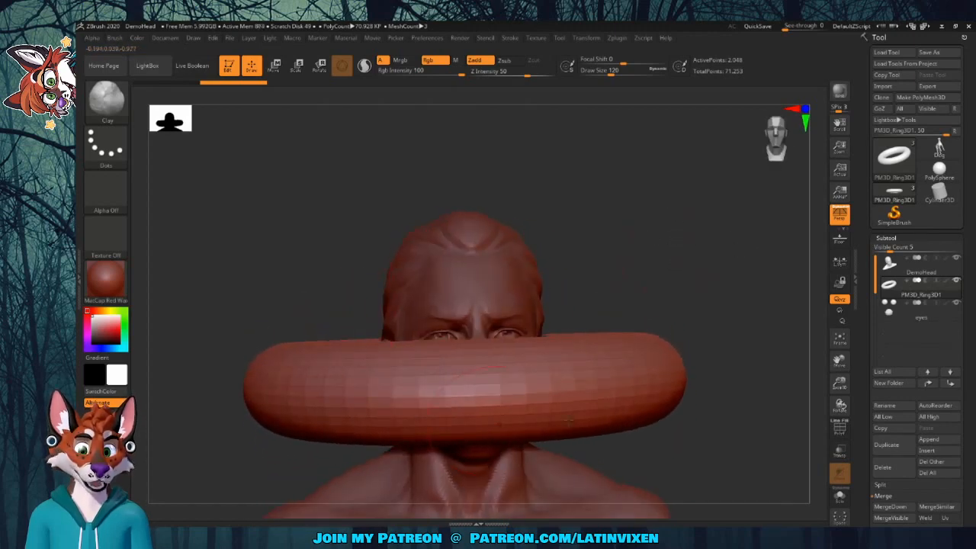
left_click_drag(751, 262, 771, 283)
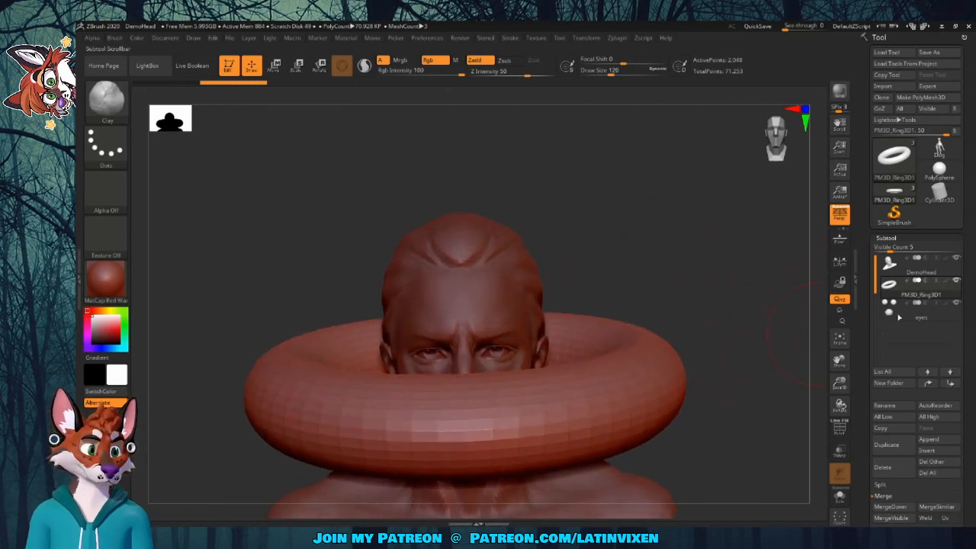
mouse_move(957, 281)
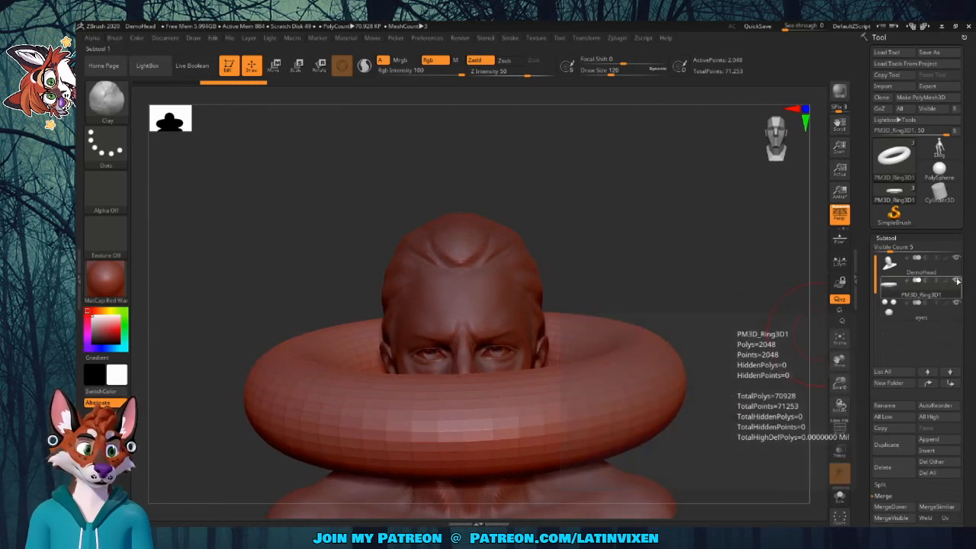
left_click_drag(957, 281, 943, 335)
mouse_move(956, 303)
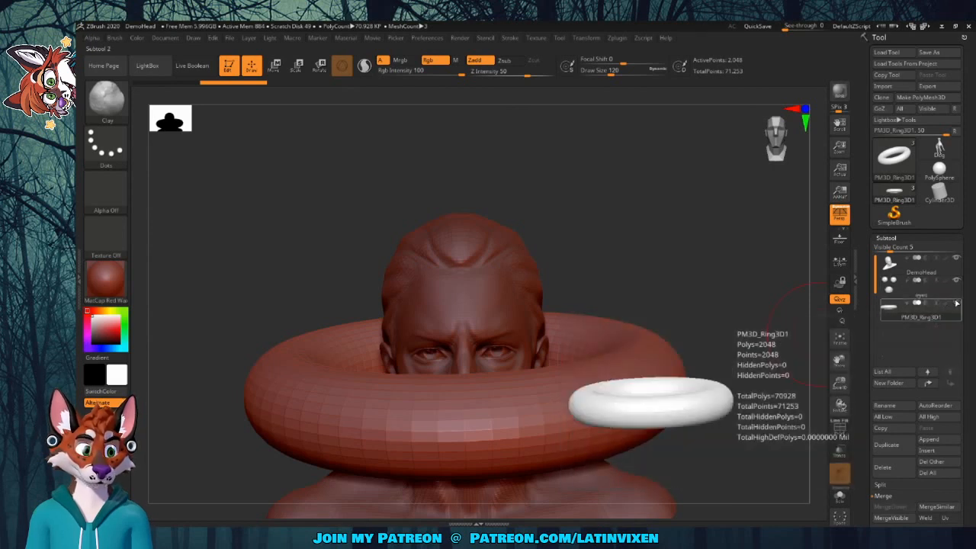
mouse_move(671, 280)
left_mouse_down()
mouse_move(670, 302)
mouse_move(648, 293)
mouse_move(667, 268)
left_mouse_up()
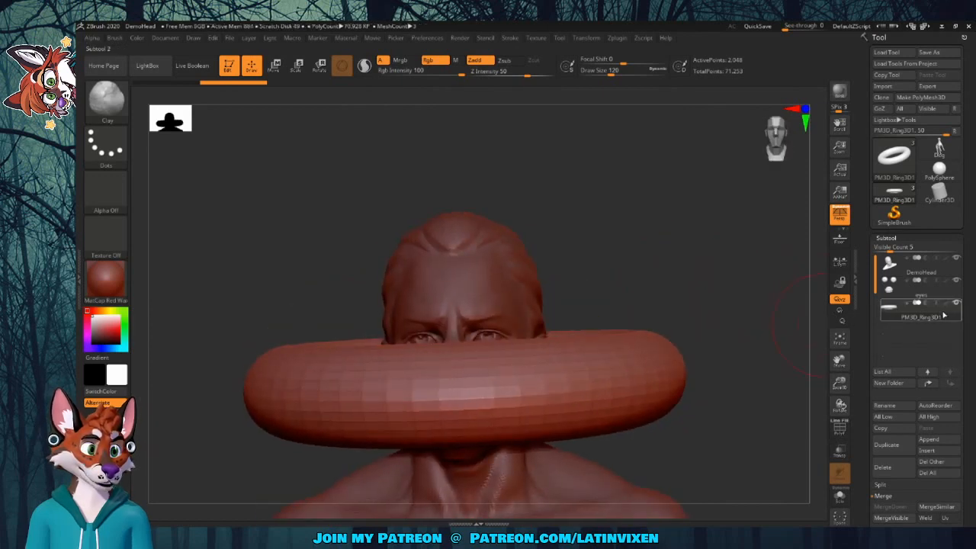
left_click_drag(714, 273, 718, 273)
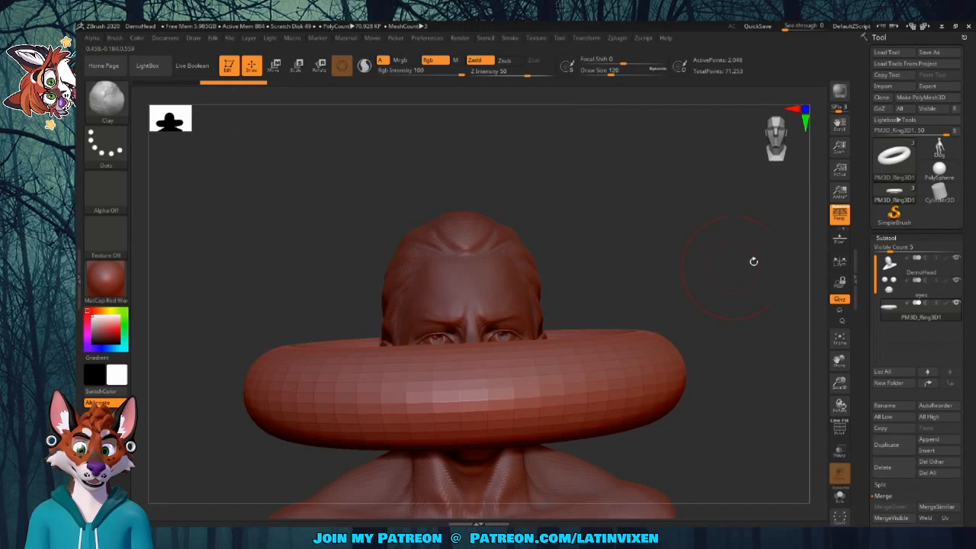
left_click_drag(753, 261, 577, 311)
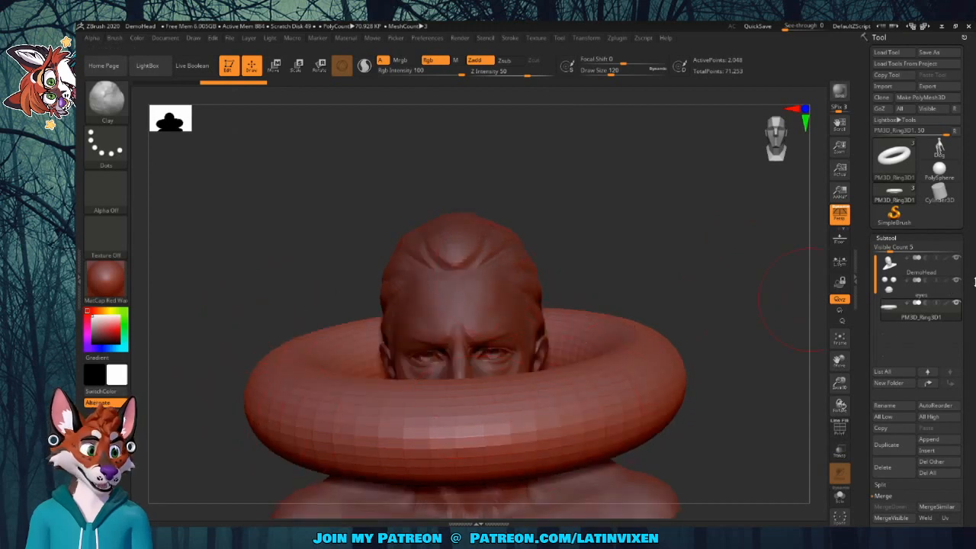
Hide the DemoHead subtool to examine the eyes and ring on their own, and show it again
left_click(957, 258)
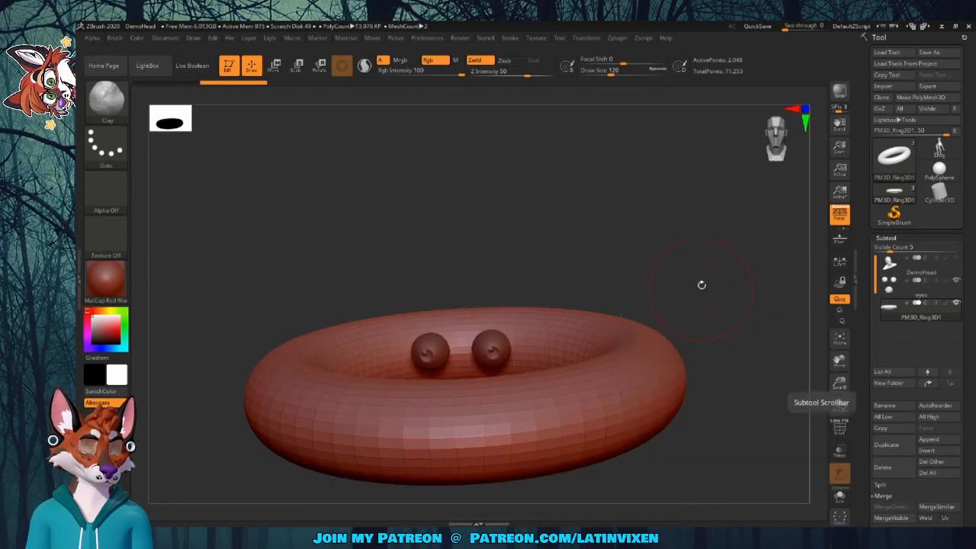
left_click_drag(700, 283, 720, 248)
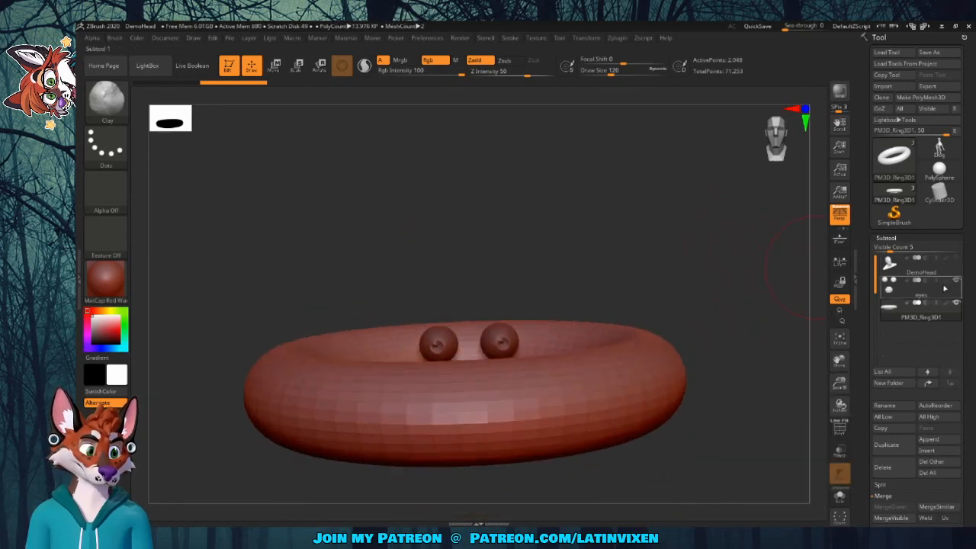
mouse_move(959, 282)
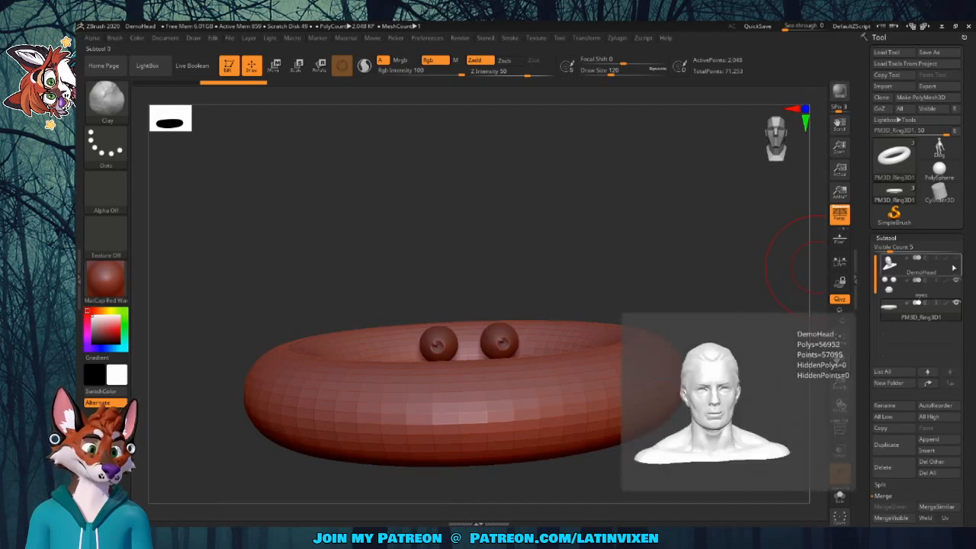
left_click(956, 258)
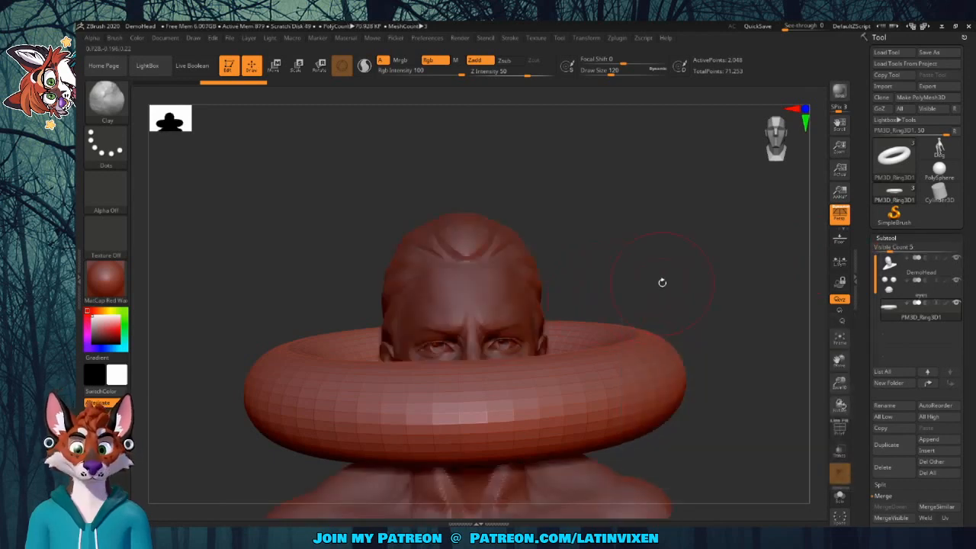
mouse_move(661, 281)
left_mouse_down()
mouse_move(656, 265)
mouse_move(652, 283)
mouse_move(663, 283)
left_mouse_up()
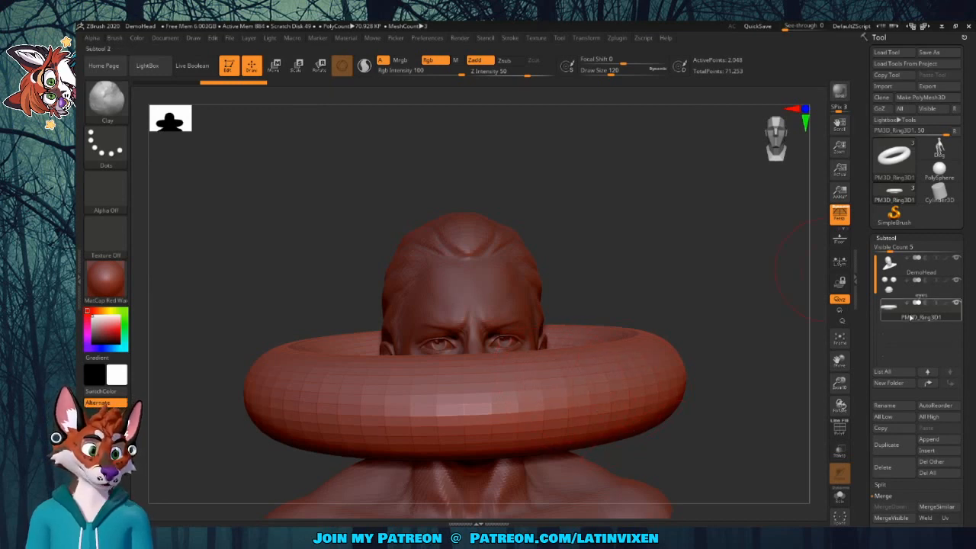
left_click(930, 451)
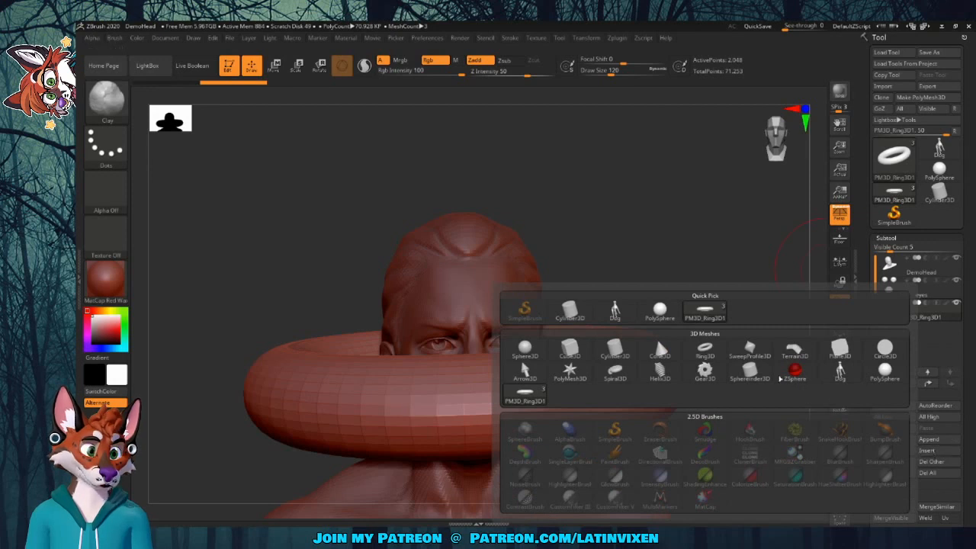
mouse_move(705, 352)
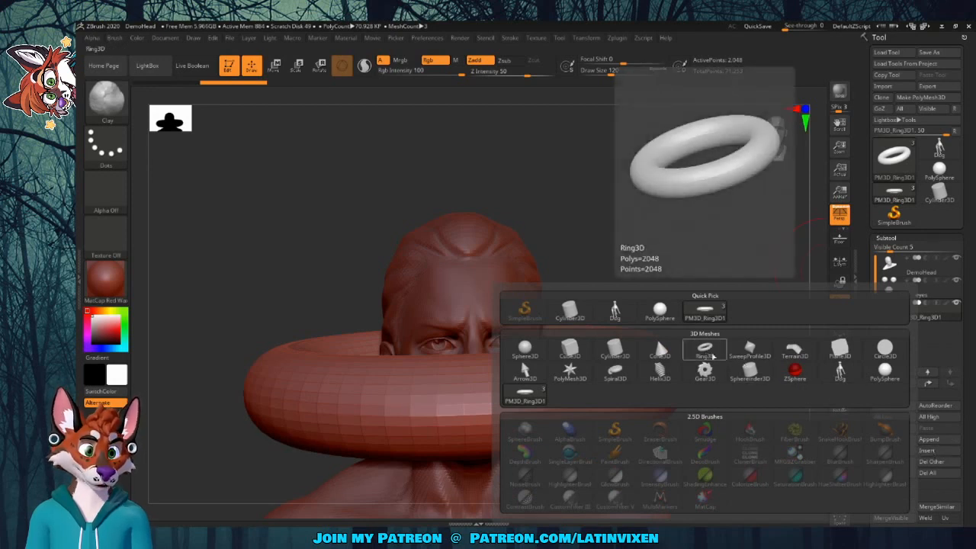
left_click(705, 352)
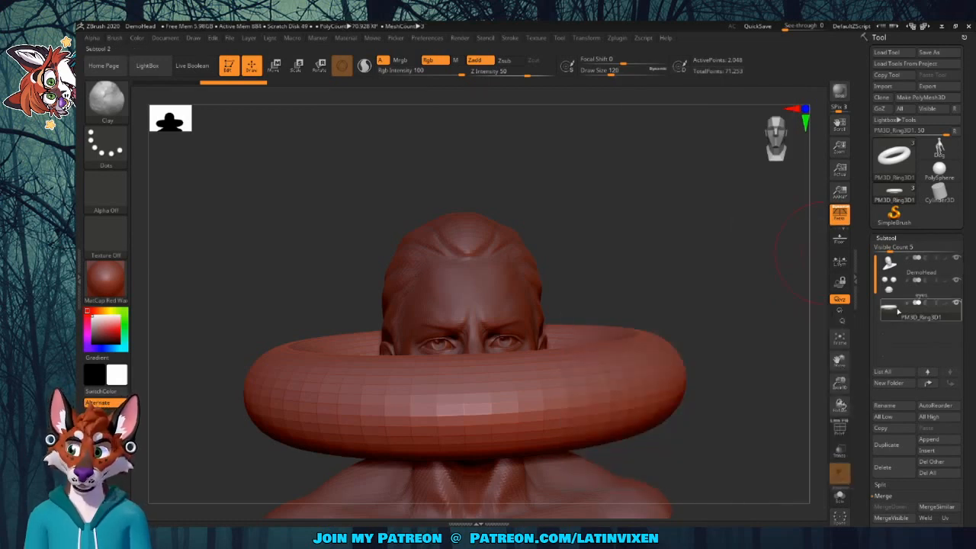
Rename the ring subtool to Halo
mouse_move(897, 310)
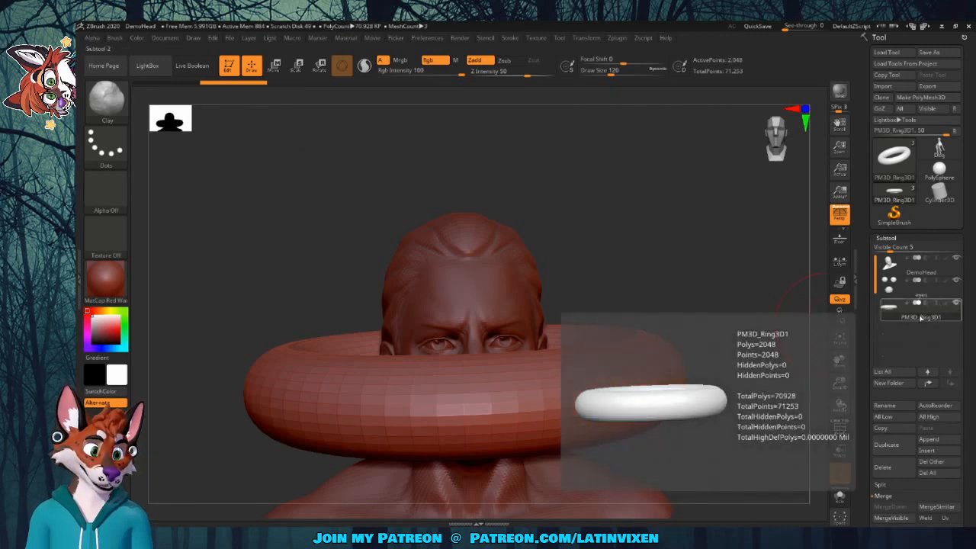
left_click(884, 404)
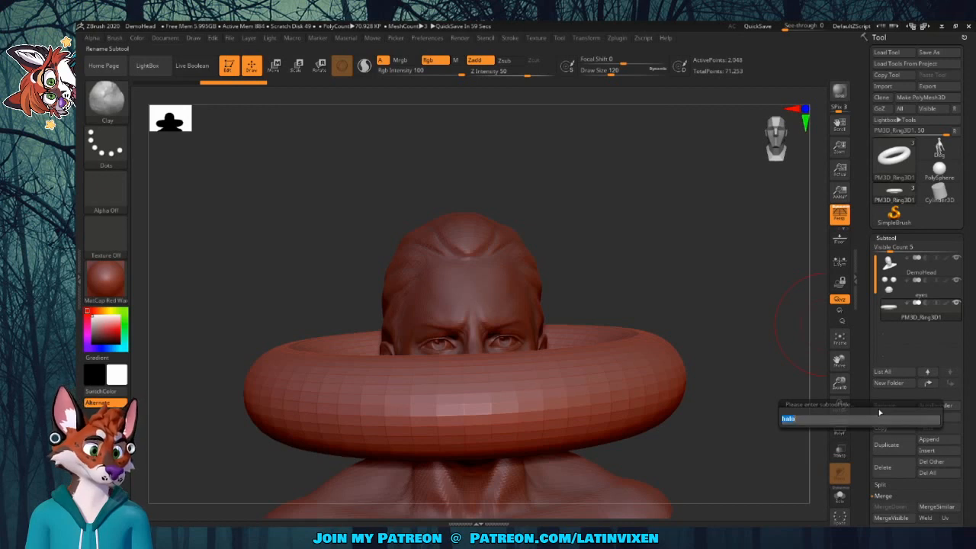
key("Return")
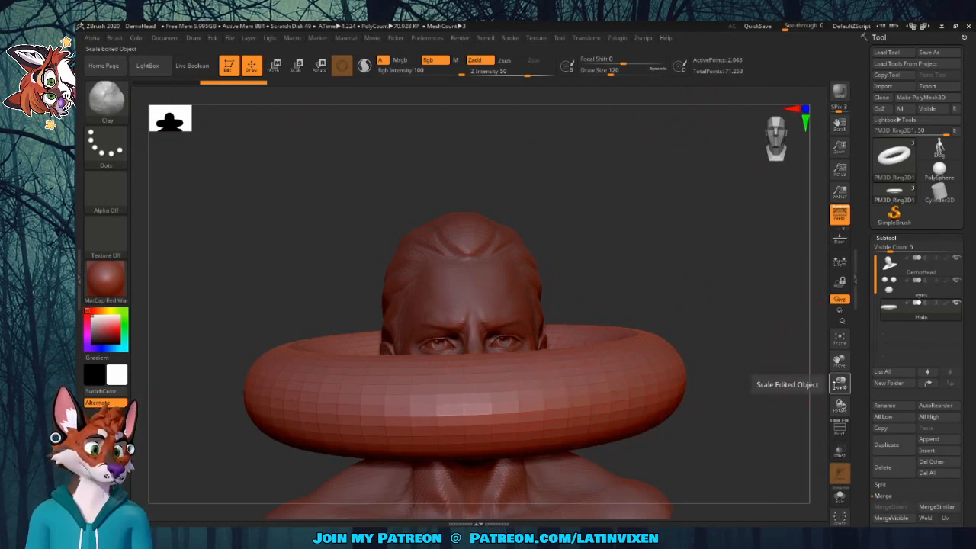
Try the Chalk material on the model and restore the MatCap Red Wax material
left_click_drag(839, 383, 858, 343)
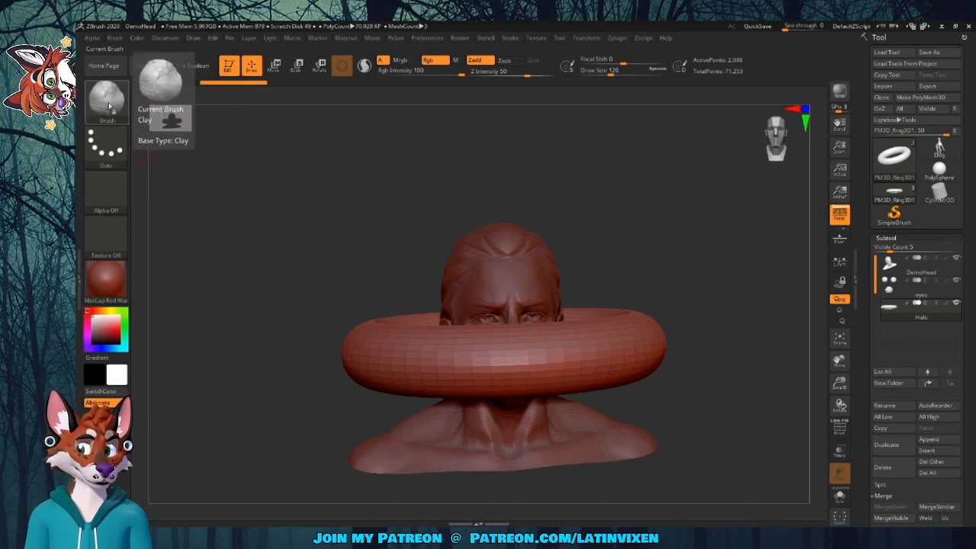
left_click(106, 285)
left_click(211, 200)
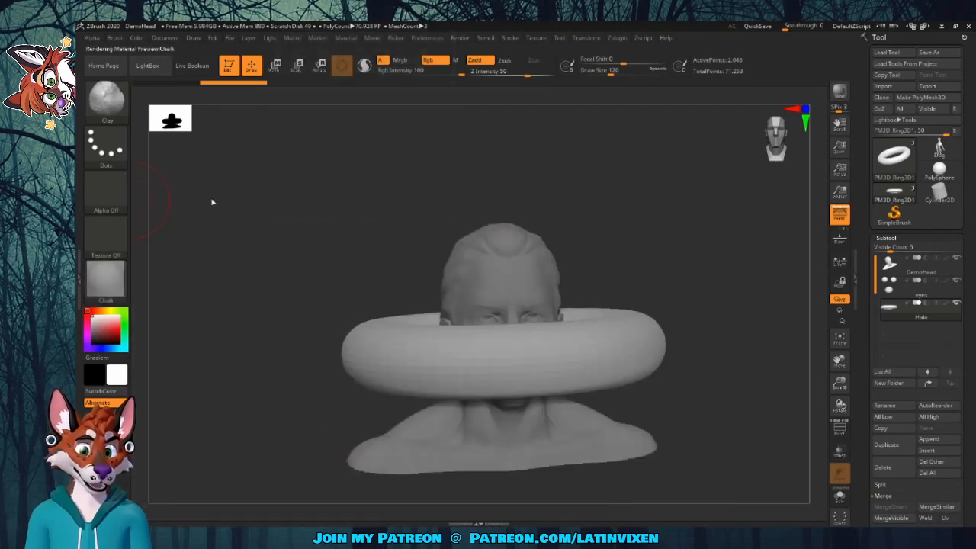
left_click(107, 284)
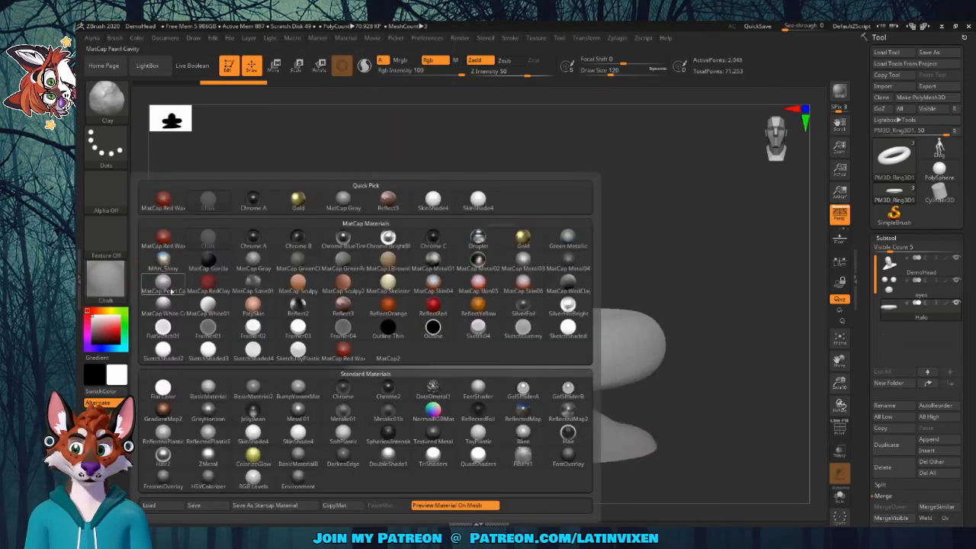
left_click(175, 202)
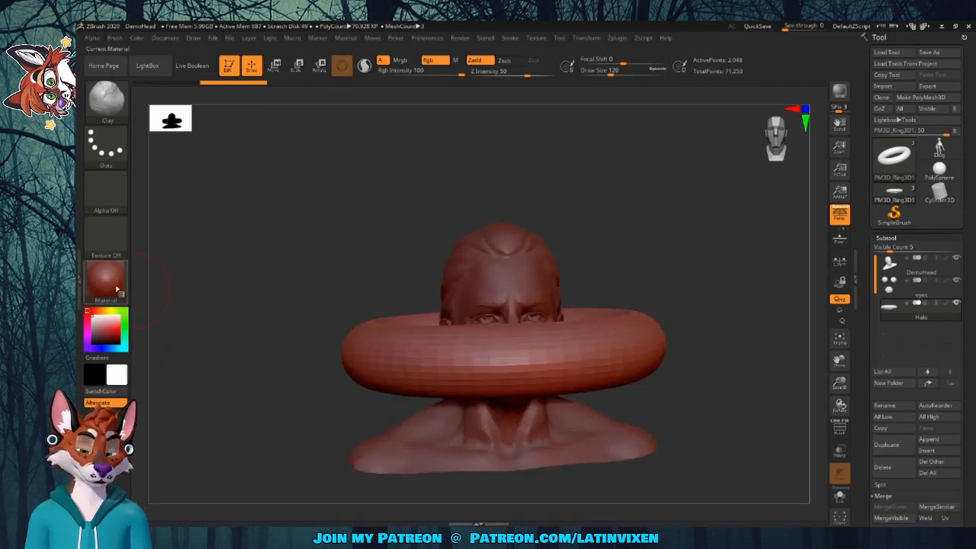
mouse_move(109, 293)
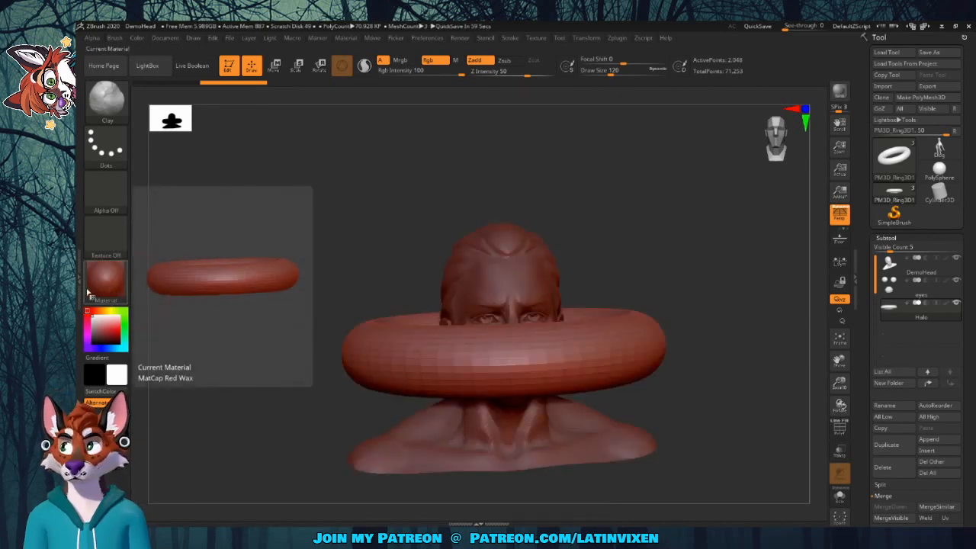
Choose the IMM BParts brush and browse its body-part meshes through to Dog Head
mouse_move(106, 113)
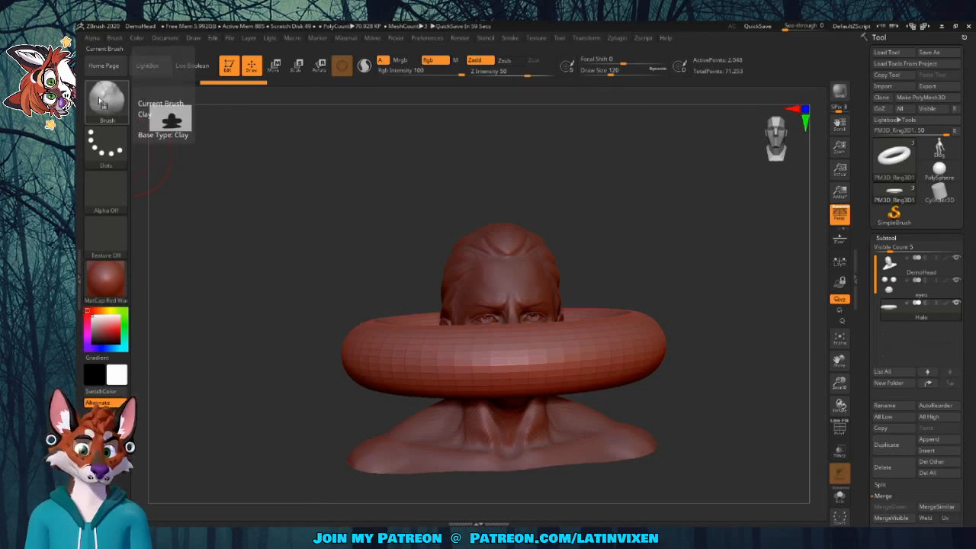
left_click(102, 103)
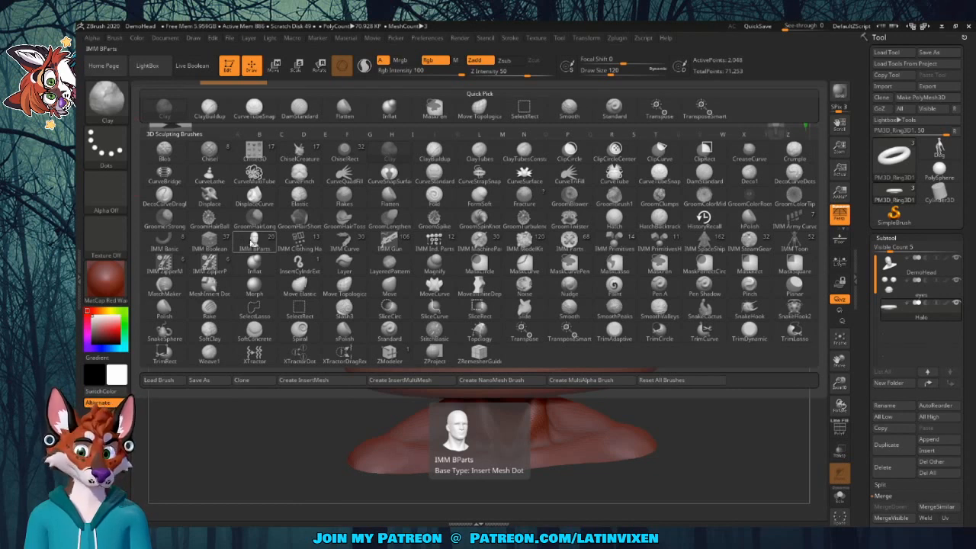
left_click(251, 242)
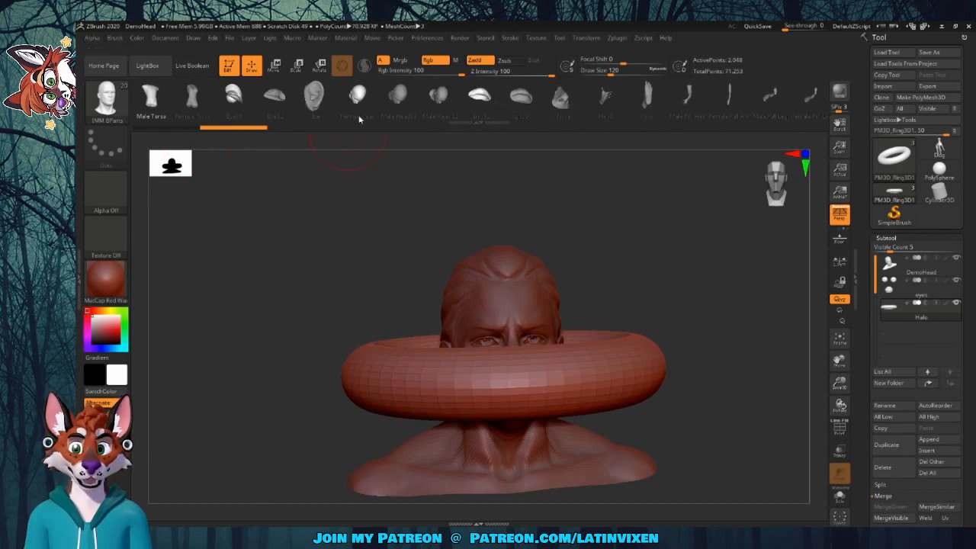
left_click(761, 113)
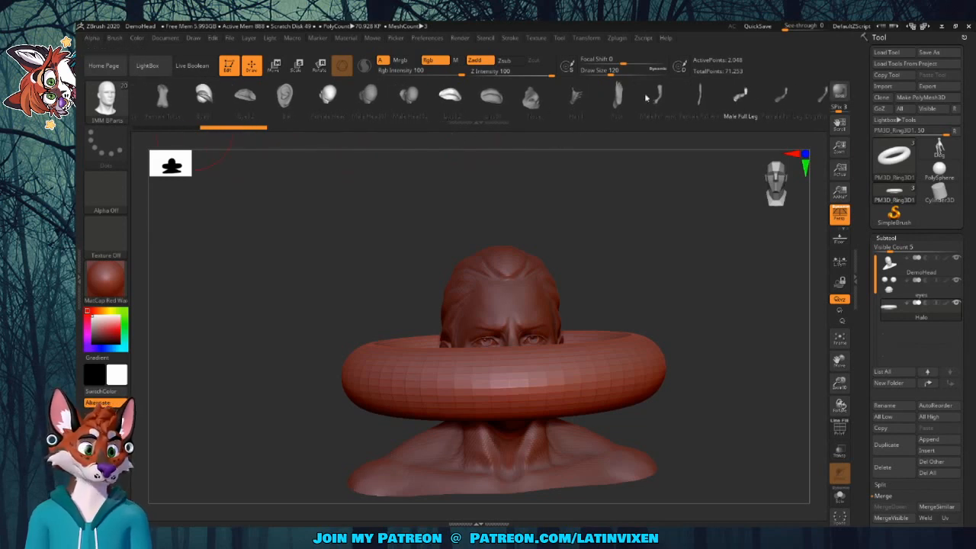
left_click(780, 106)
left_click_drag(756, 113, 637, 113)
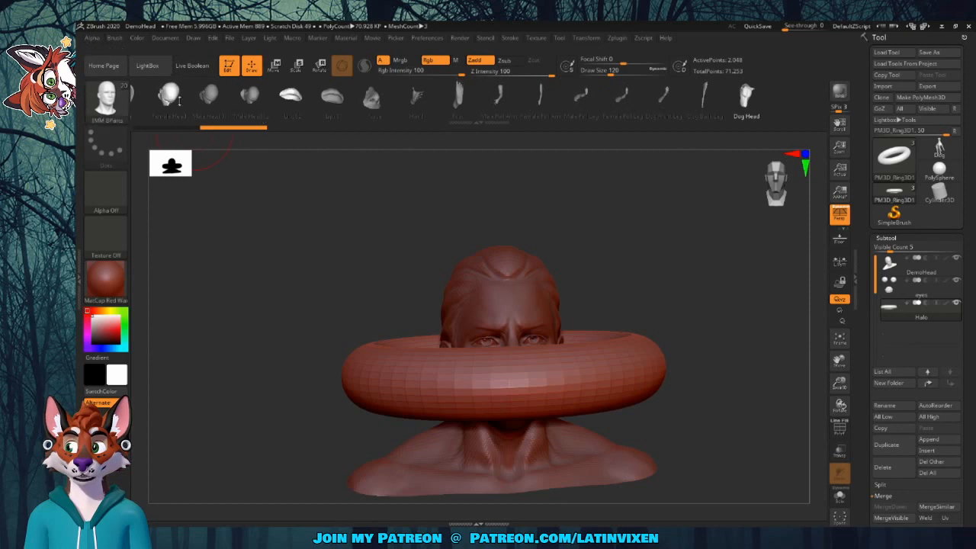
Switch to the Transpose brush to get the move, scale and rotate gizmo on the Halo ring
left_click(108, 107)
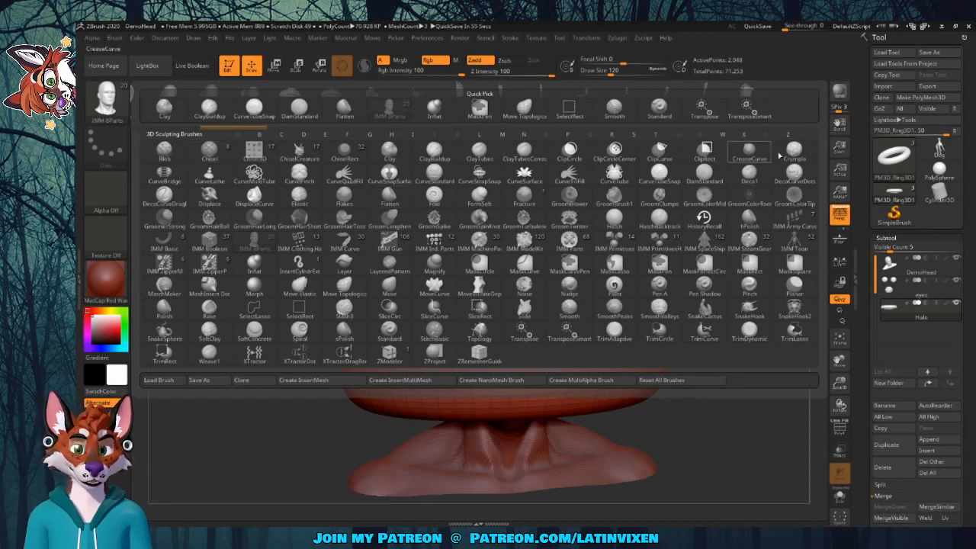
left_click(778, 155)
key("b")
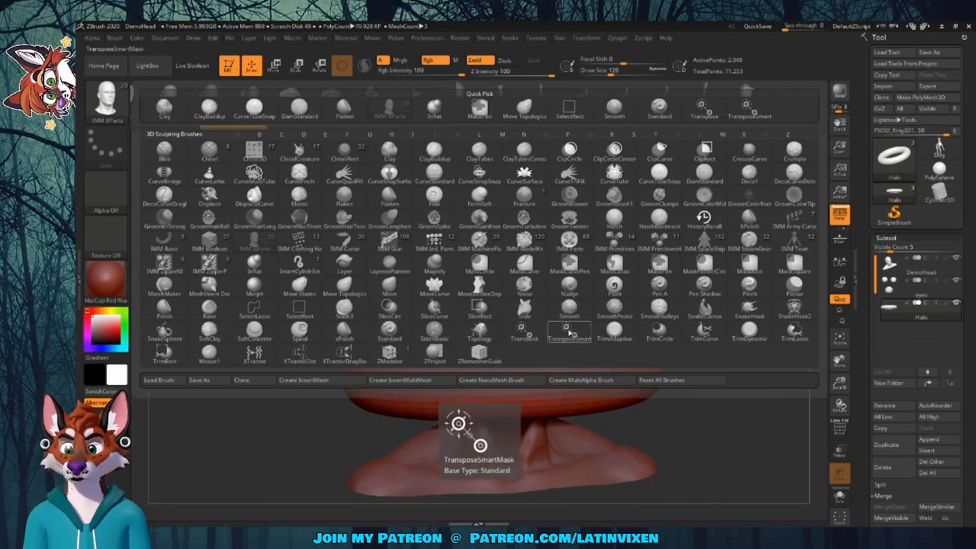
left_click(524, 331)
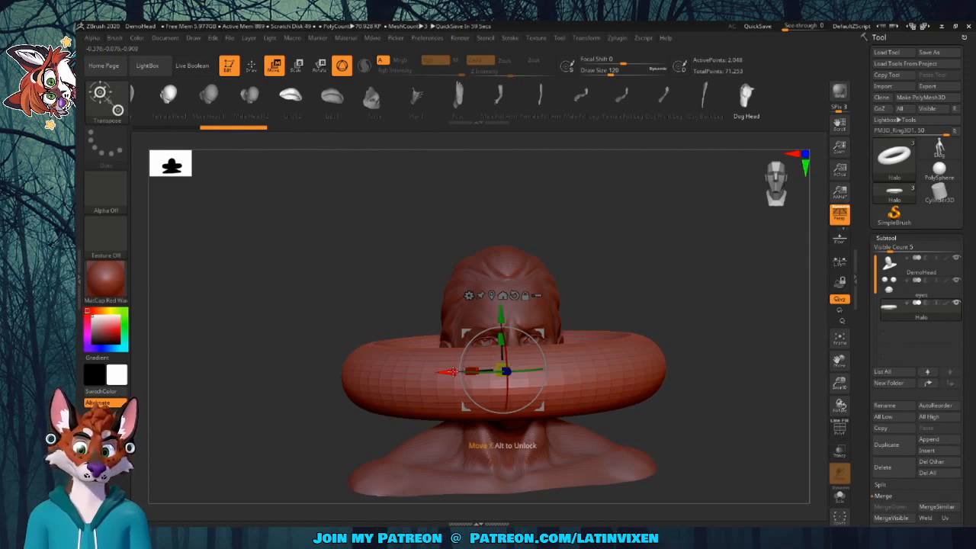
Move the Halo ring straight up along the vertical axis until it sits at the top of the head
left_click_drag(646, 303, 665, 340)
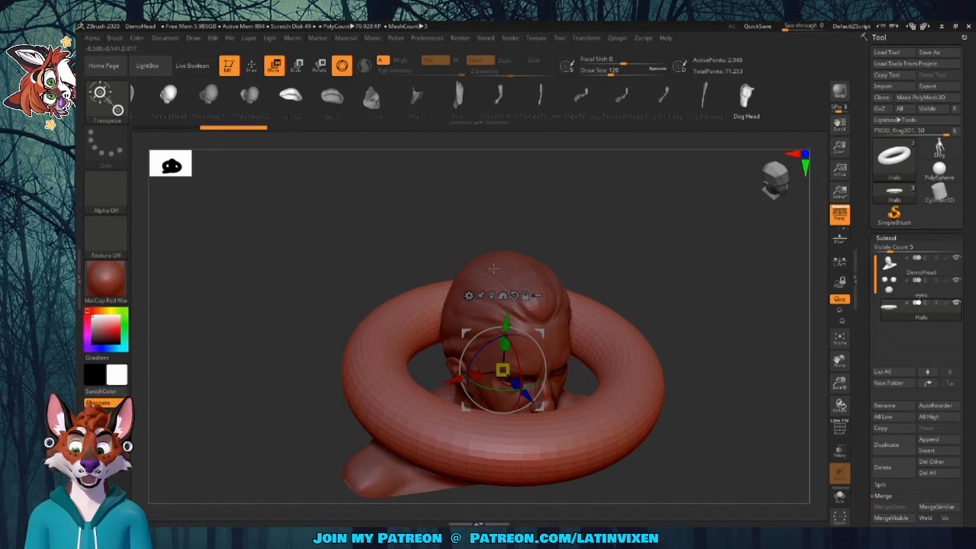
left_click_drag(593, 379, 792, 316)
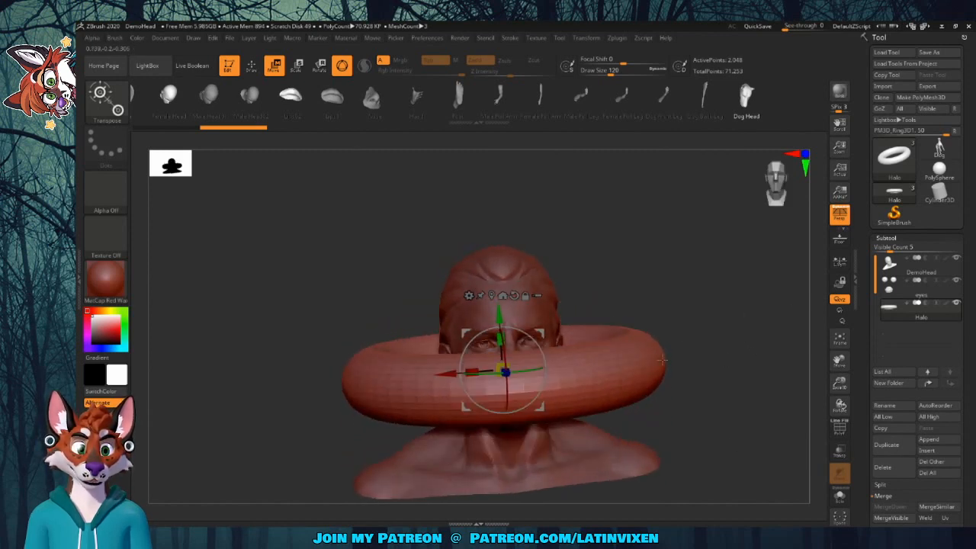
left_click(838, 338)
left_click(805, 154)
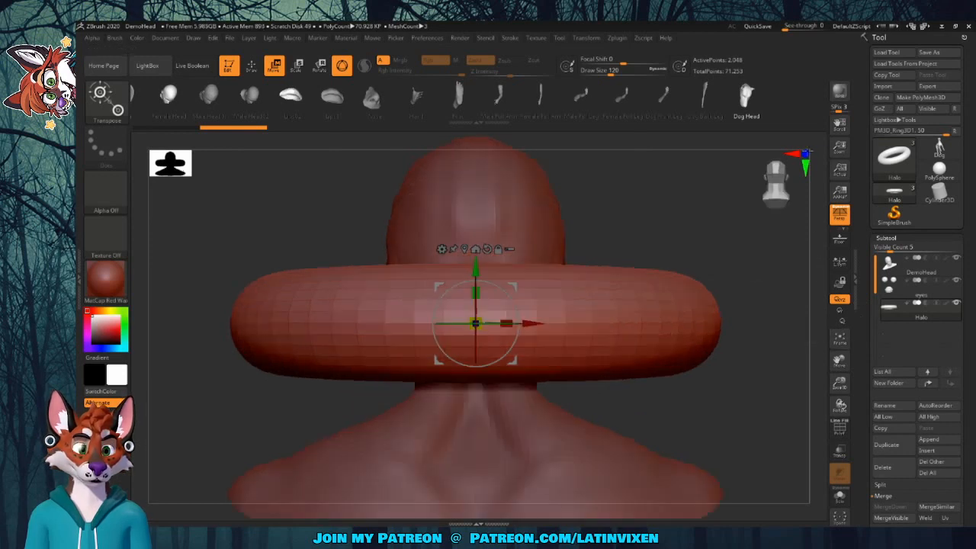
left_click(805, 154)
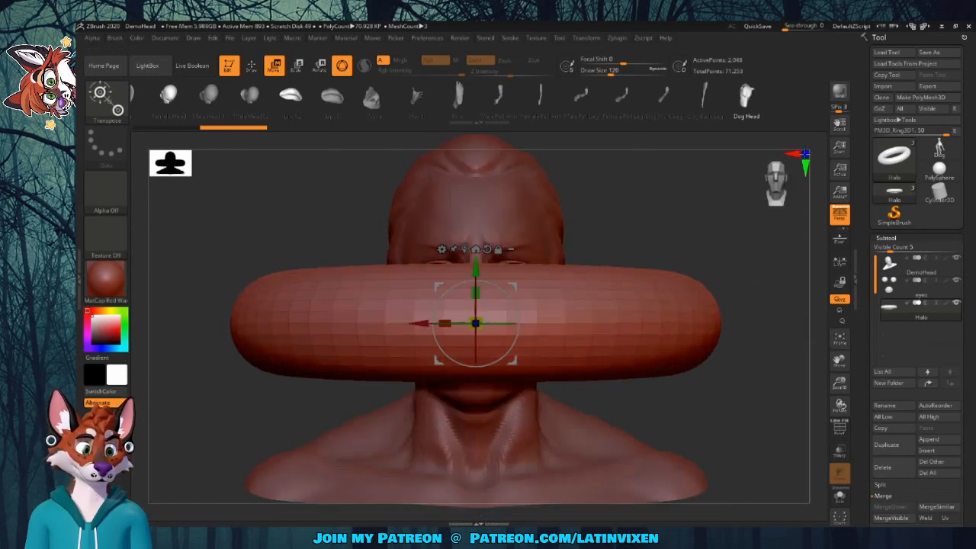
left_click_drag(838, 384, 838, 361)
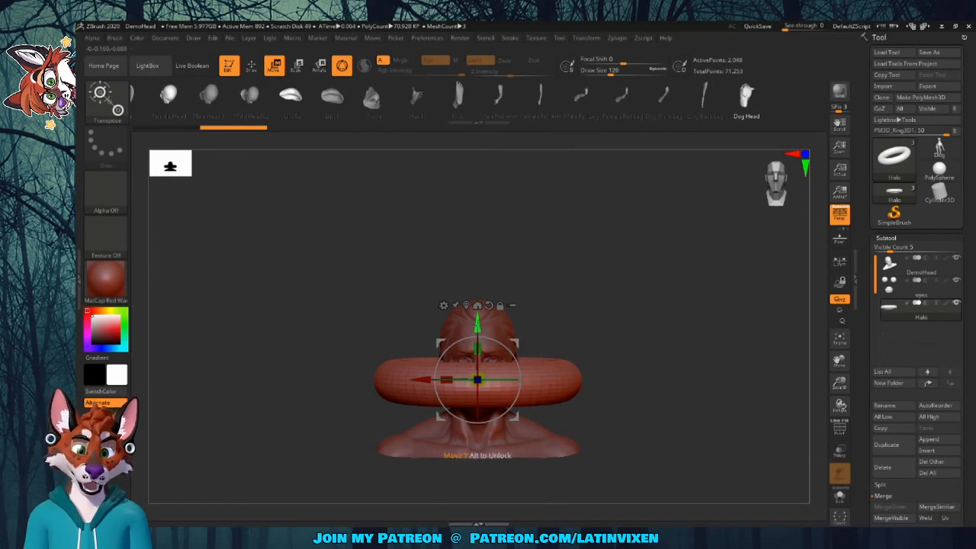
left_click_drag(476, 326, 460, 223)
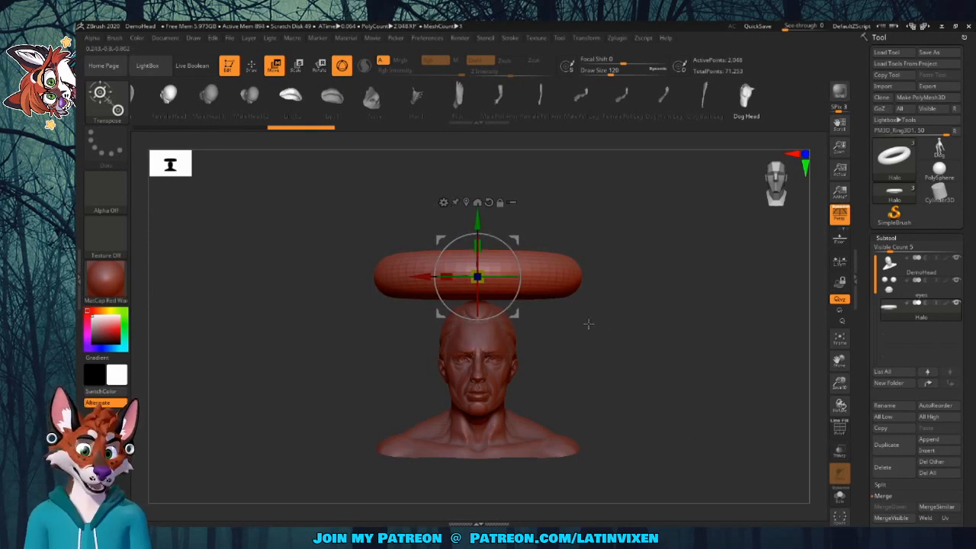
Scale the Halo ring down uniformly to roughly half its size so it is only somewhat wider than the head
left_click_drag(616, 344, 547, 296)
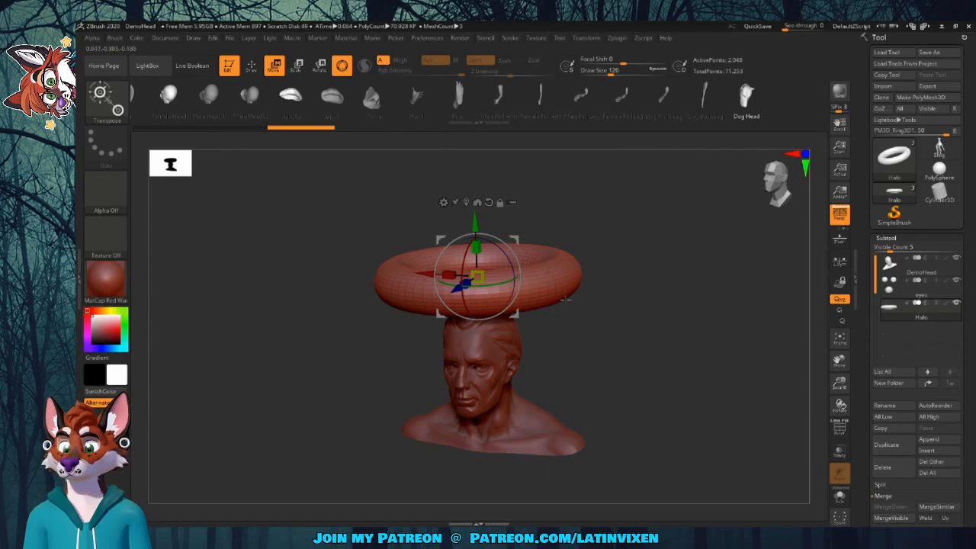
key("shift+f")
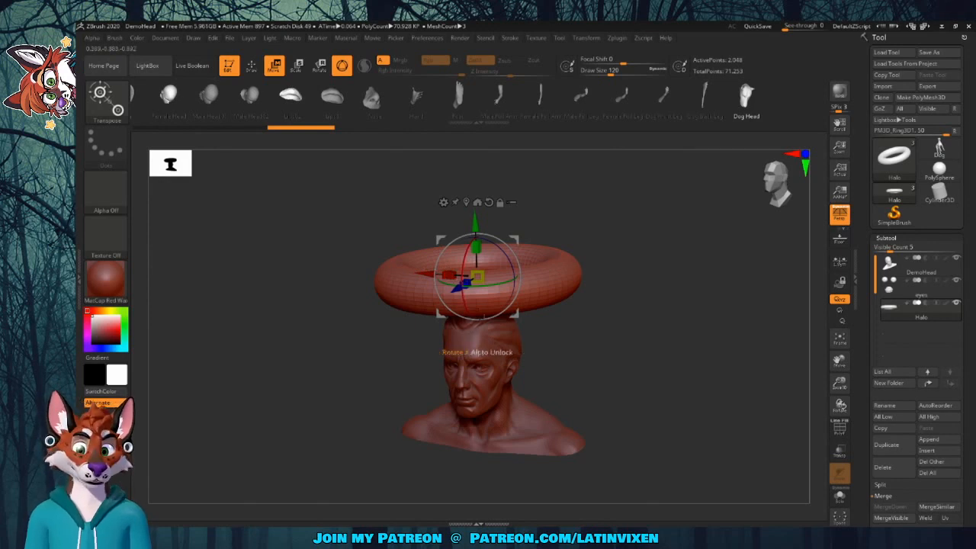
left_click_drag(594, 351, 597, 386)
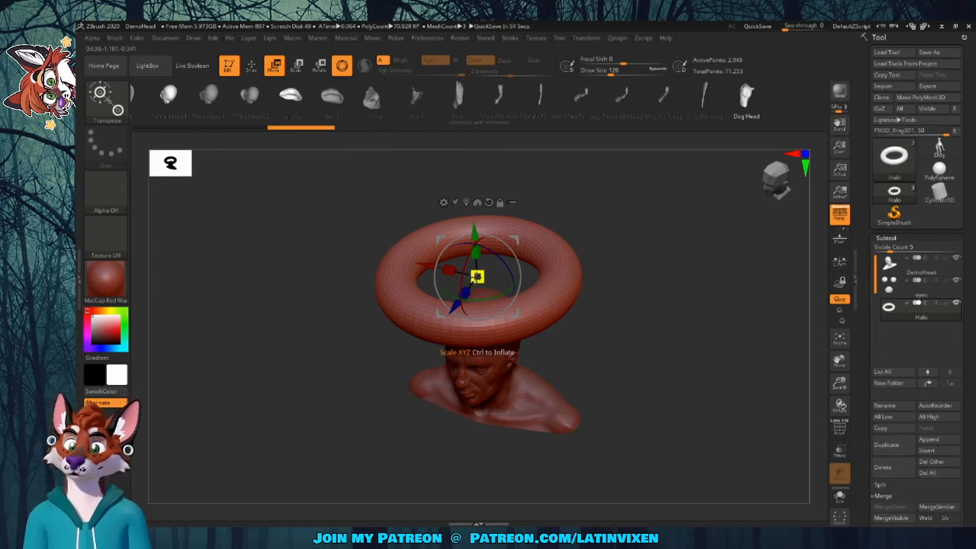
left_click_drag(476, 276, 497, 244)
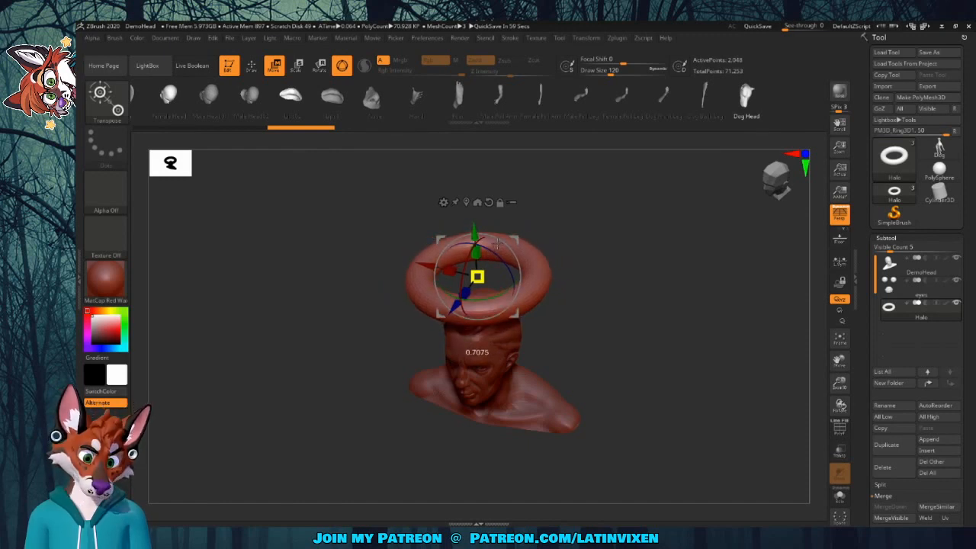
left_click_drag(499, 243, 506, 209)
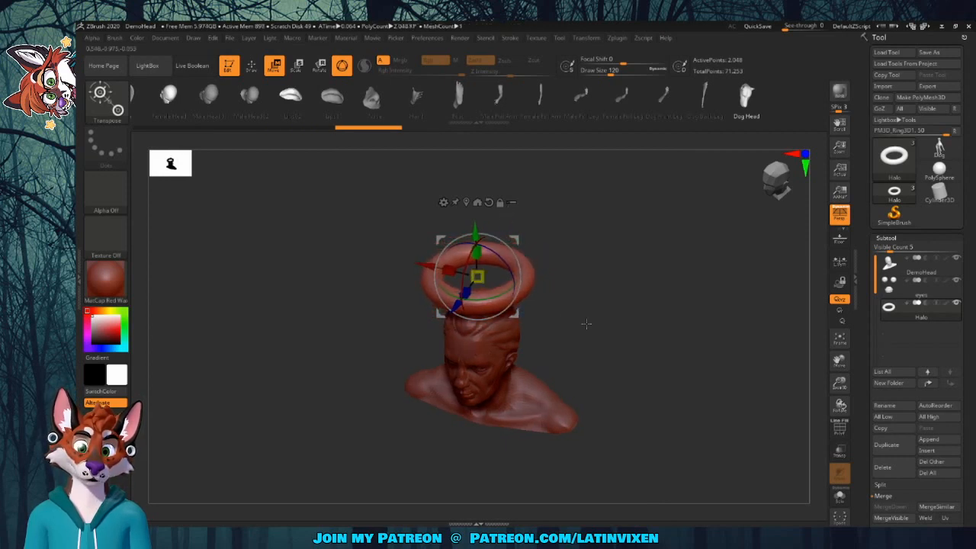
Scale the Halo ring down uniformly by a factor of about 0.7 and lower it closer to the top of the head
mouse_move(586, 325)
left_mouse_down()
mouse_move(585, 273)
mouse_move(591, 305)
mouse_move(582, 320)
left_mouse_up()
left_click_drag(477, 276, 490, 268)
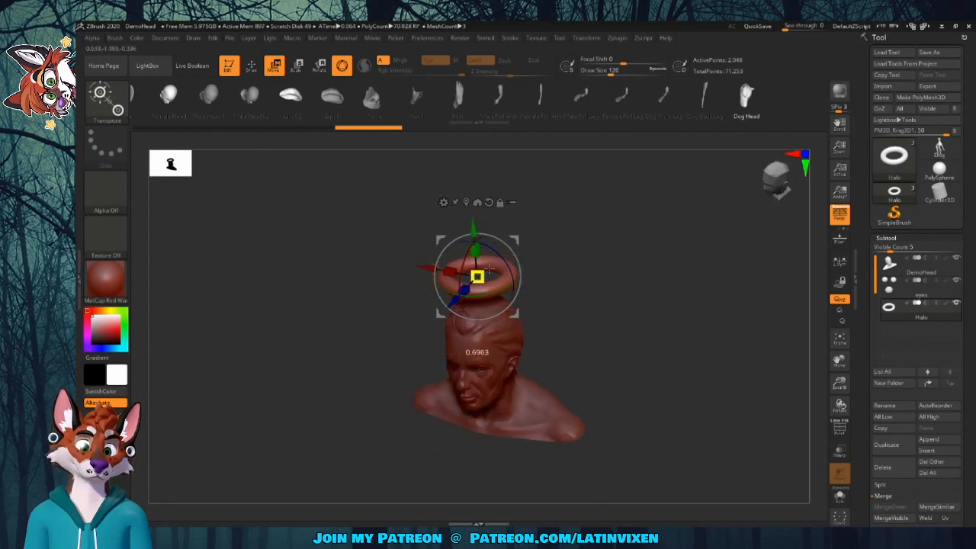
left_click_drag(603, 344, 584, 312)
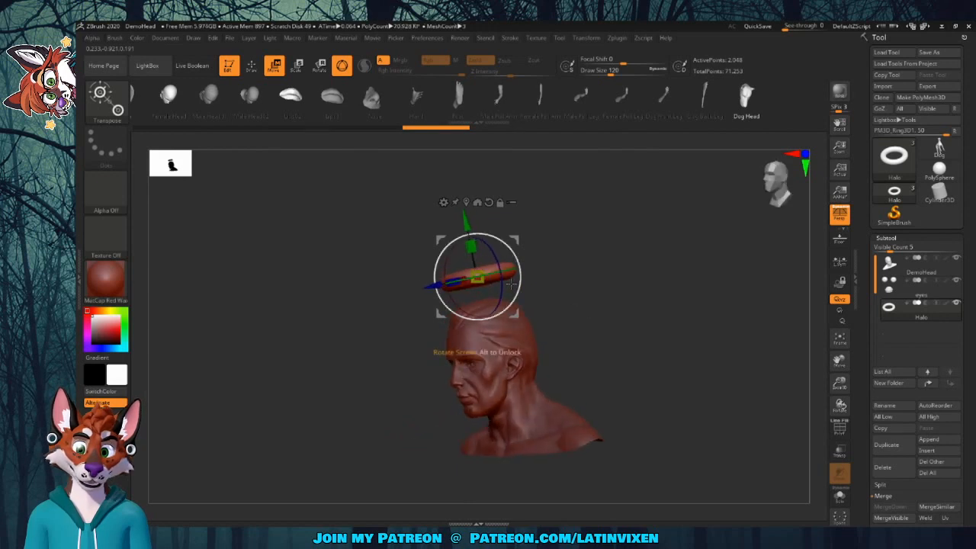
left_click_drag(477, 278, 480, 287)
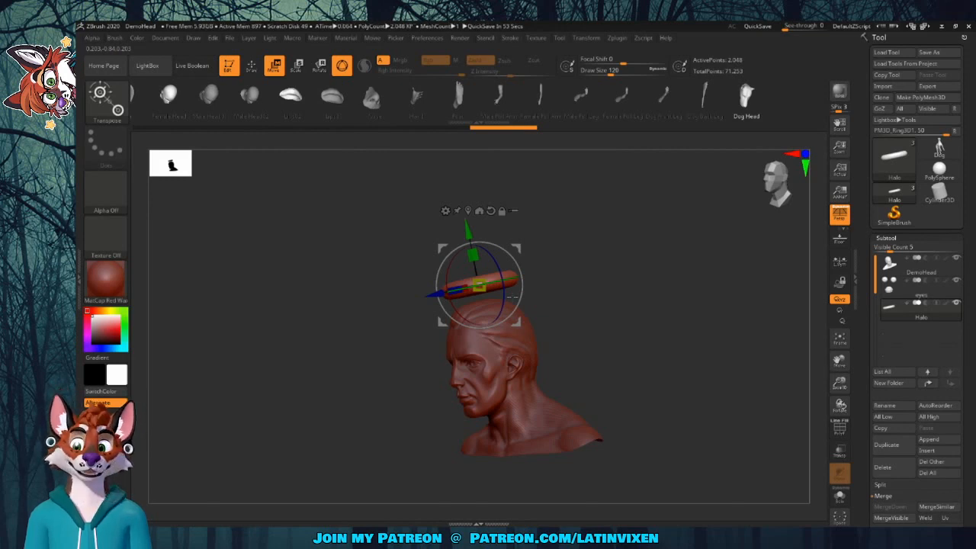
key("ctrl+z")
Snap the view to the back and front of the head, and orbit around it to check the Halo's placement
left_click_drag(603, 304, 682, 344)
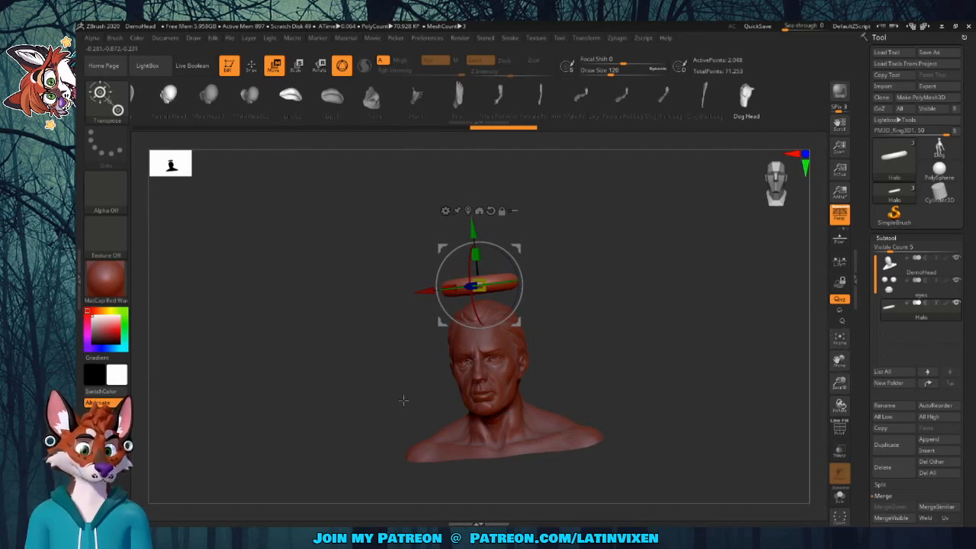
left_click(805, 153)
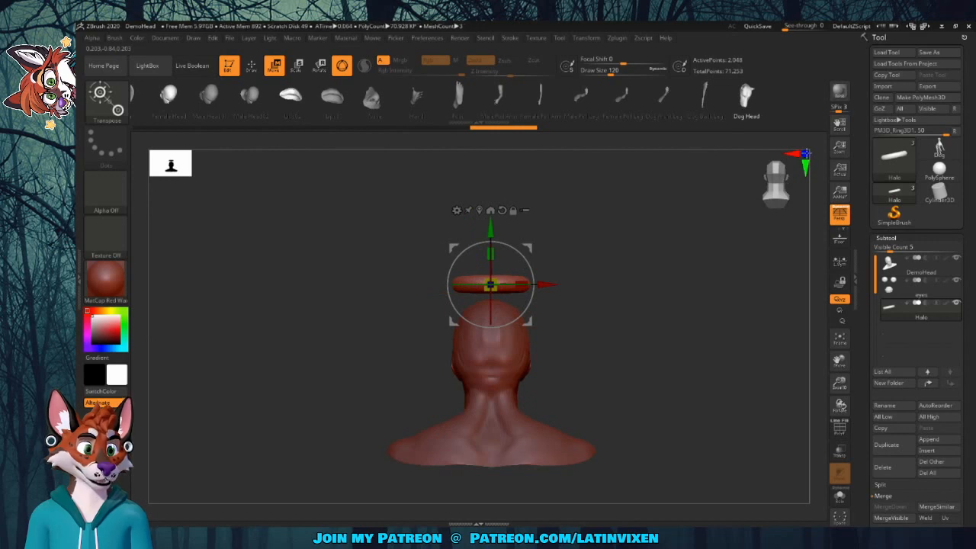
left_click(804, 153)
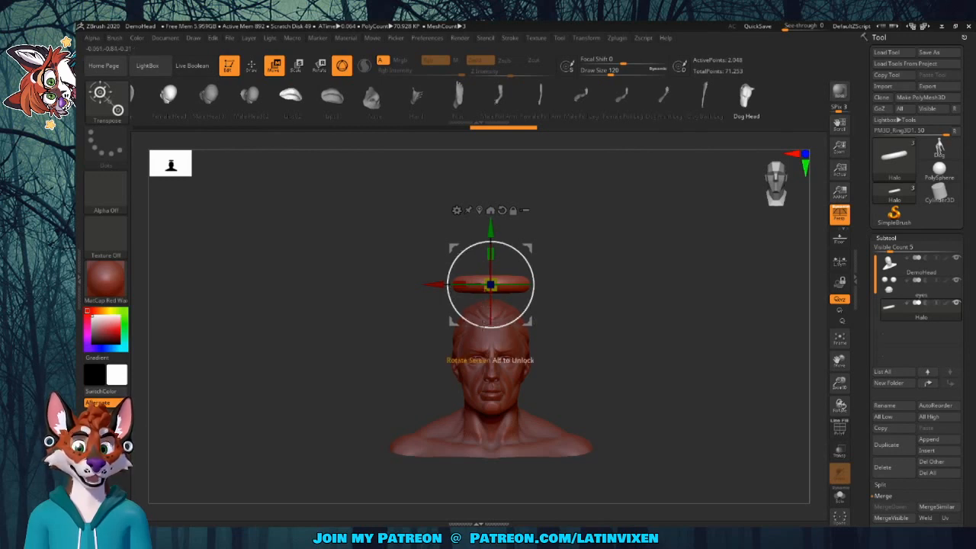
left_click_drag(581, 359, 545, 344)
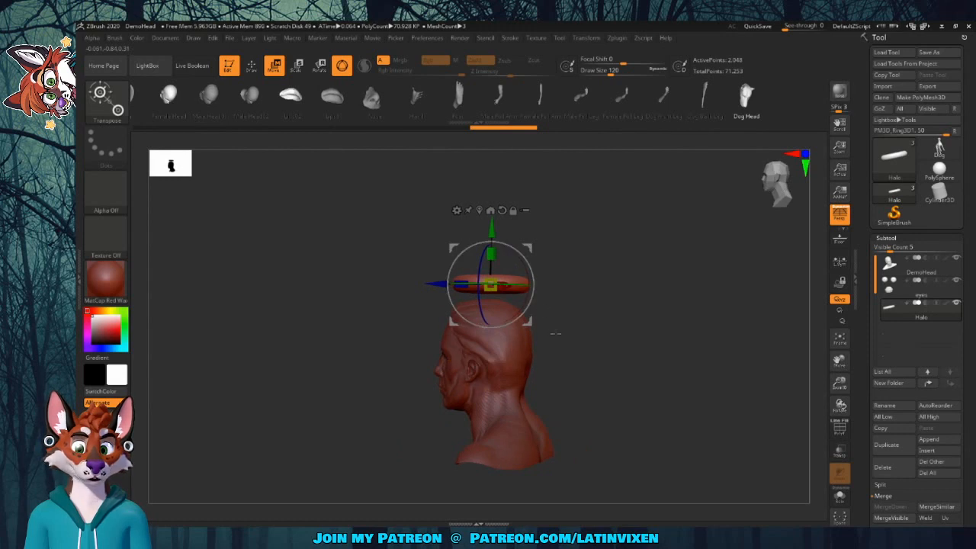
left_click_drag(579, 298, 644, 321)
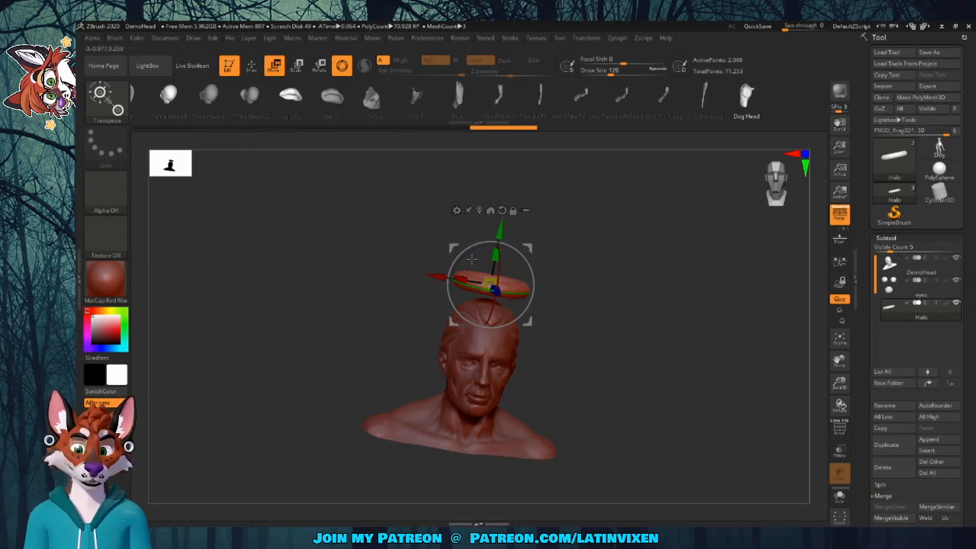
left_click_drag(595, 258, 559, 267)
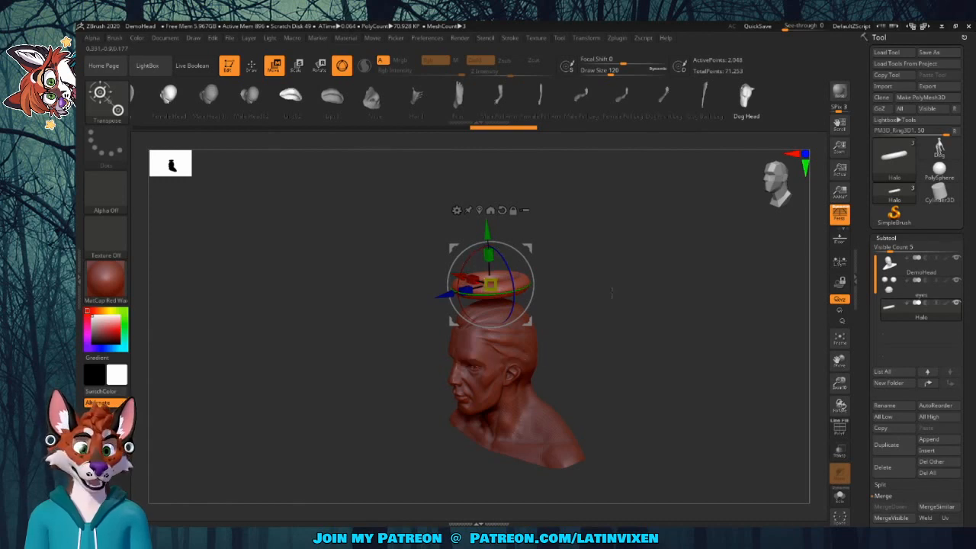
Tilt the Halo ring toward the back of the head and shift it backward along its Z axis by about 0.2
left_click_drag(843, 382, 845, 415)
left_click_drag(631, 348, 619, 349)
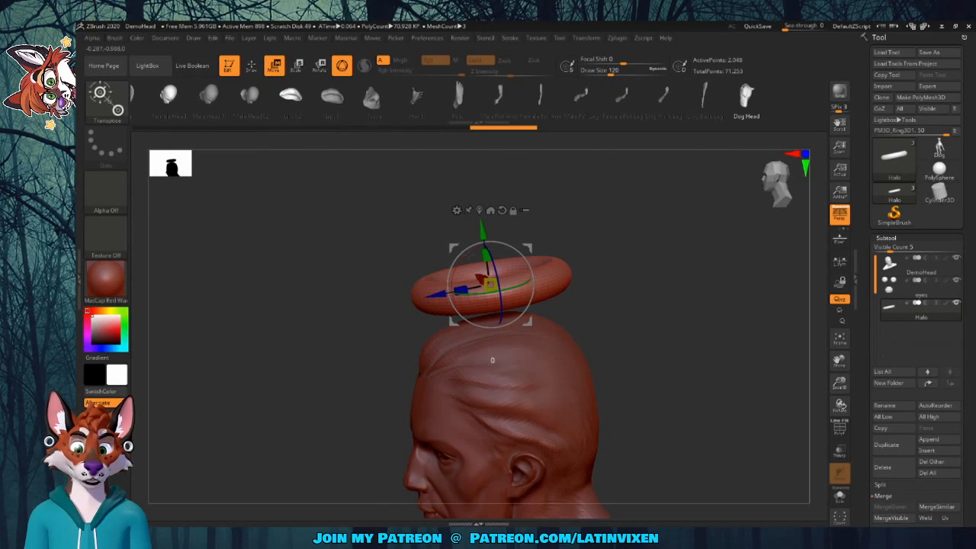
left_click_drag(480, 248, 479, 244)
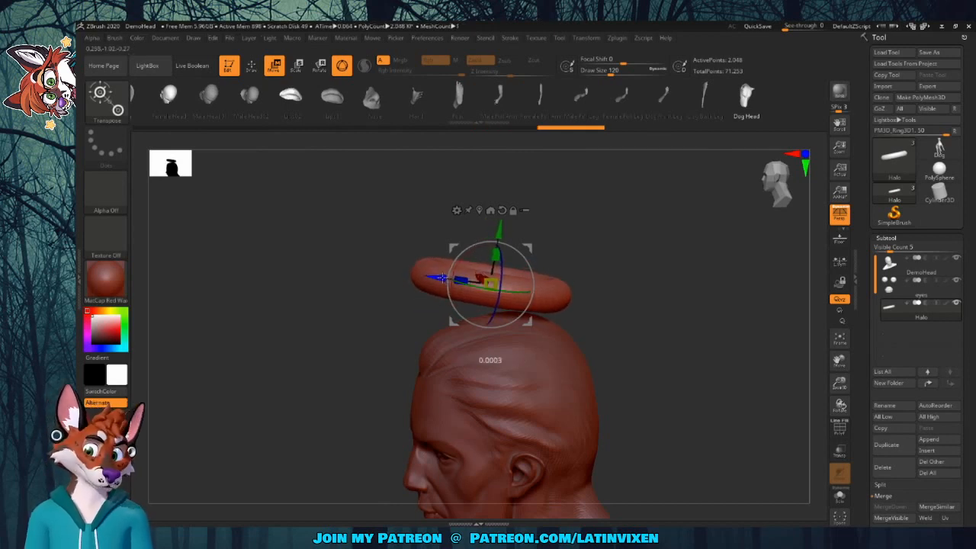
left_click_drag(441, 277, 481, 285)
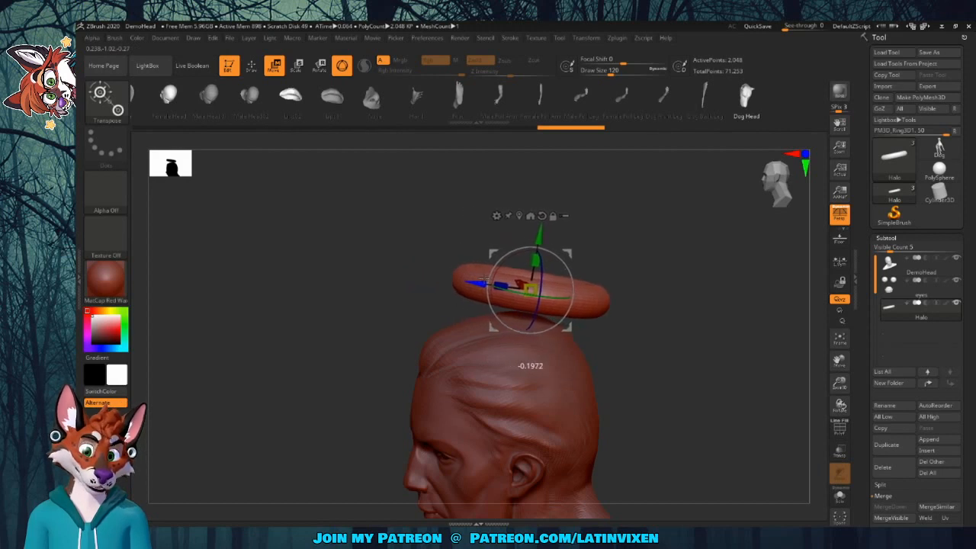
Scale the Halo ring up uniformly so that it is wider than the head
mouse_move(625, 369)
left_mouse_down()
mouse_move(671, 373)
mouse_move(629, 382)
left_mouse_up()
left_click_drag(604, 340, 653, 408)
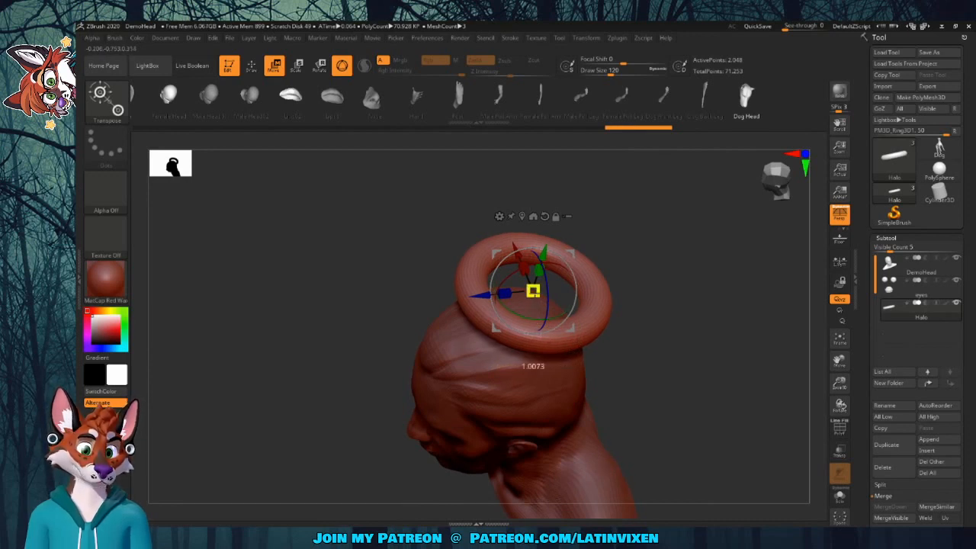
left_click_drag(533, 291, 549, 309)
left_click_drag(689, 406, 670, 347)
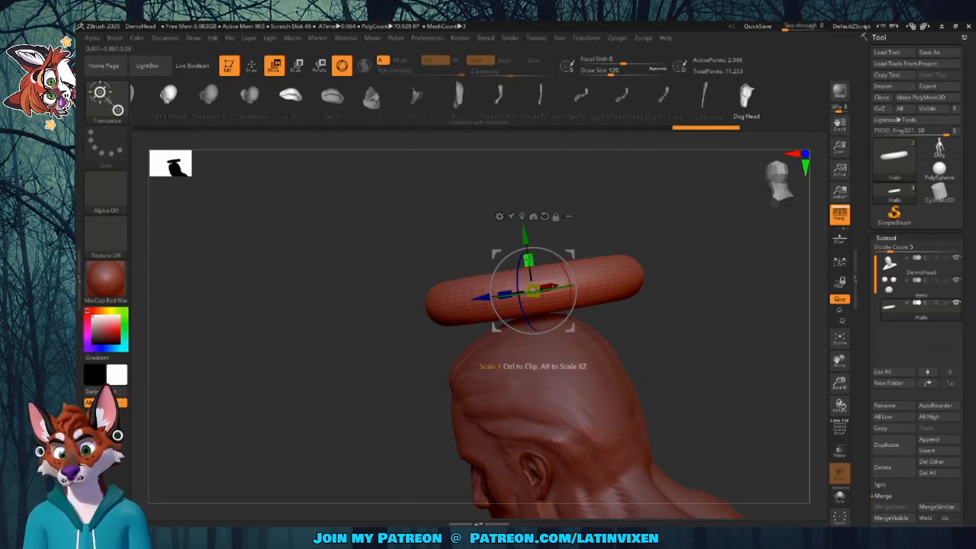
Flatten the Halo ring along its Y axis and narrow it slightly along its Z axis to even out its shape
left_click_drag(530, 267, 530, 282)
left_click_drag(409, 245, 453, 280)
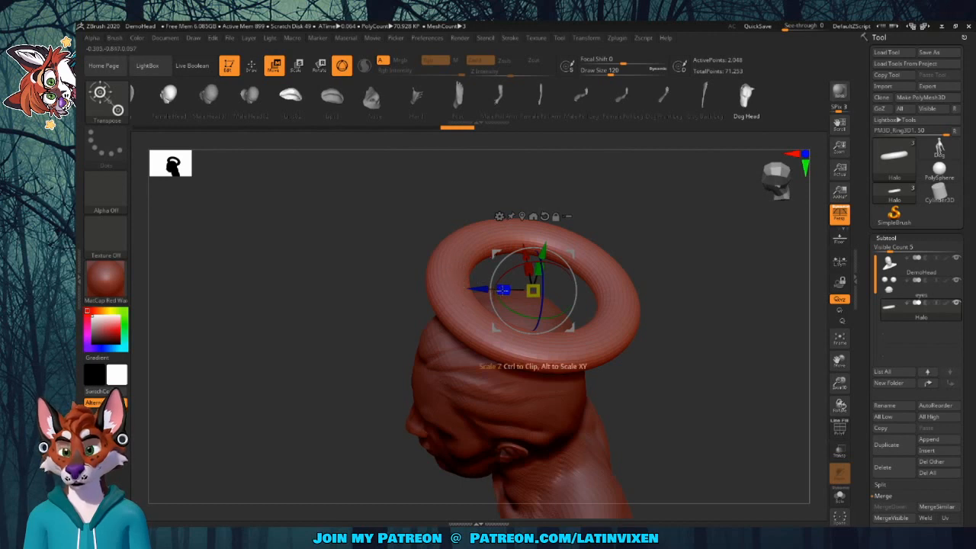
left_click_drag(502, 290, 530, 277)
left_click_drag(654, 340, 674, 389)
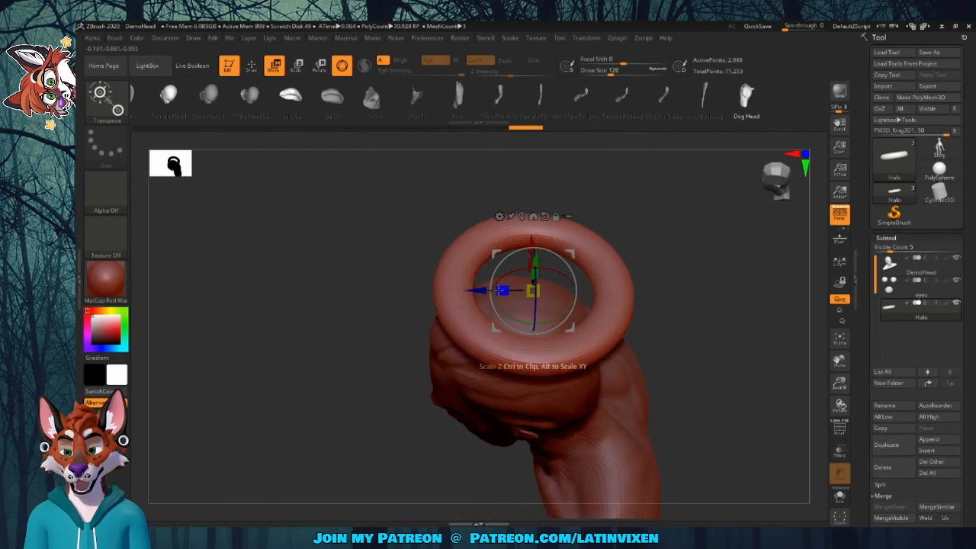
left_click_drag(499, 290, 506, 290)
left_click_drag(688, 383, 750, 282)
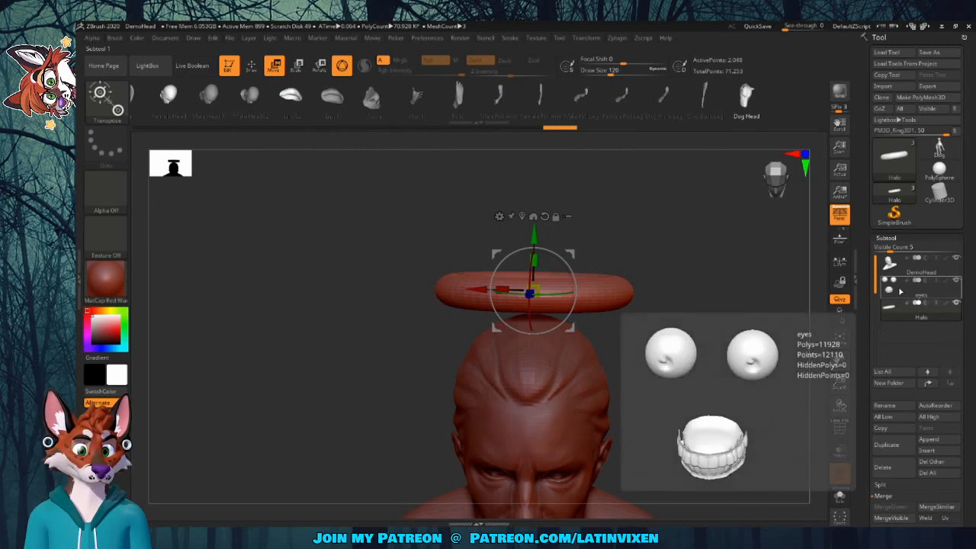
Select the eyes subtool and move its eyeballs and teeth straight up along the Y axis to the level of the Halo
left_click(900, 290)
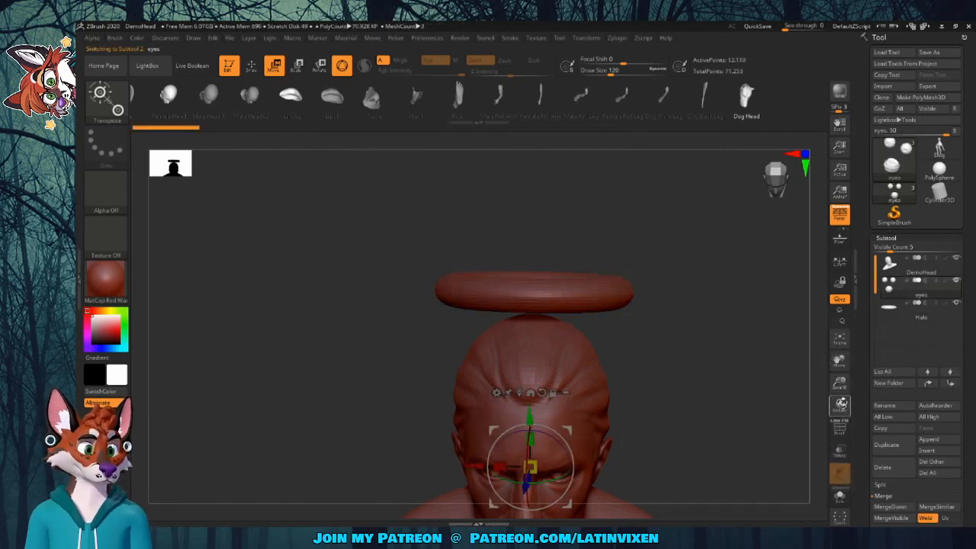
left_click_drag(839, 361, 806, 202)
left_click_drag(750, 357, 751, 333)
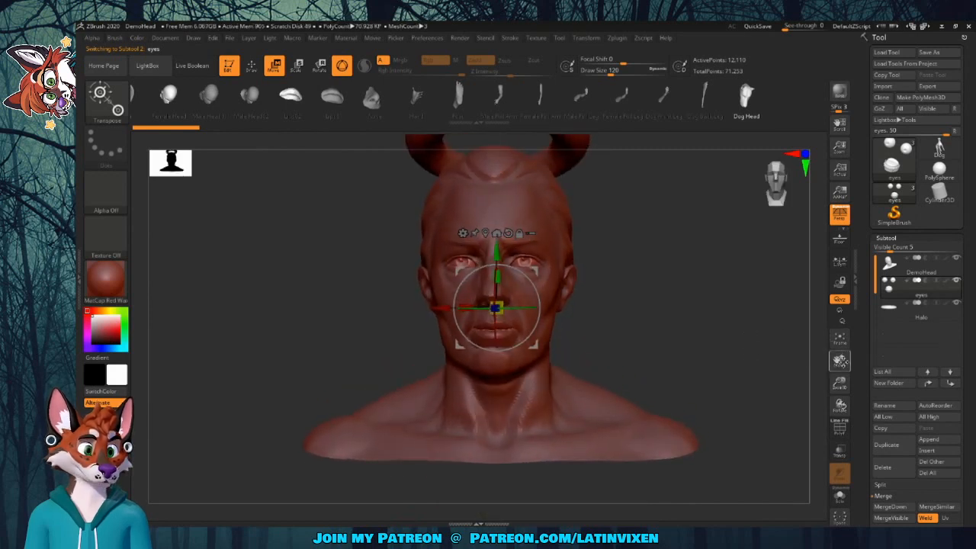
left_click_drag(841, 360, 841, 400)
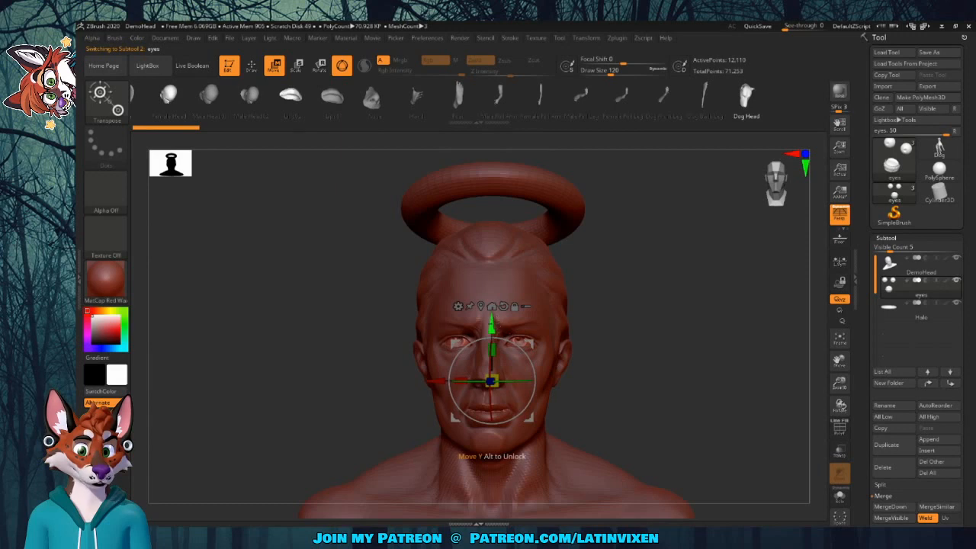
left_click_drag(491, 327, 491, 175)
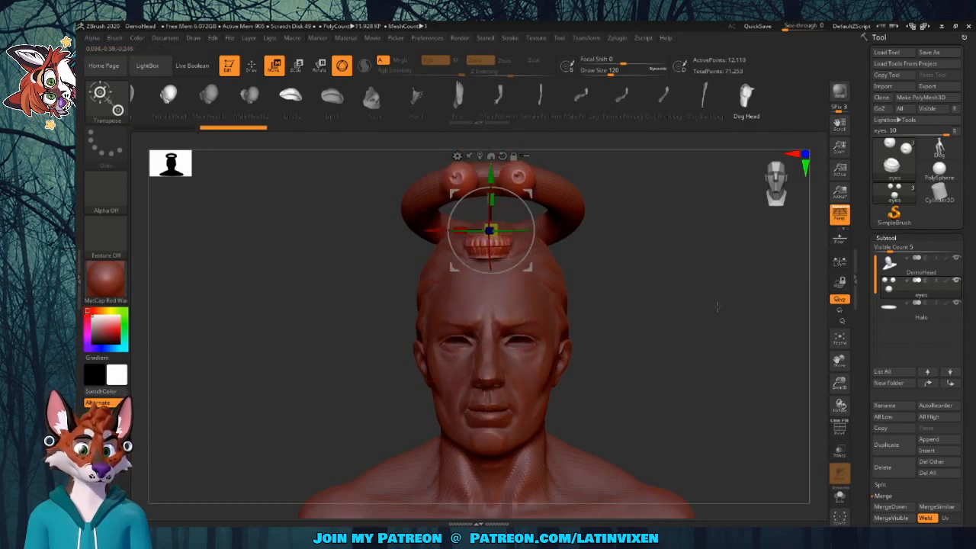
Move the eyes subtool back down along the Y axis until the eyeballs sit in the head's sockets
left_click_drag(716, 305, 709, 284)
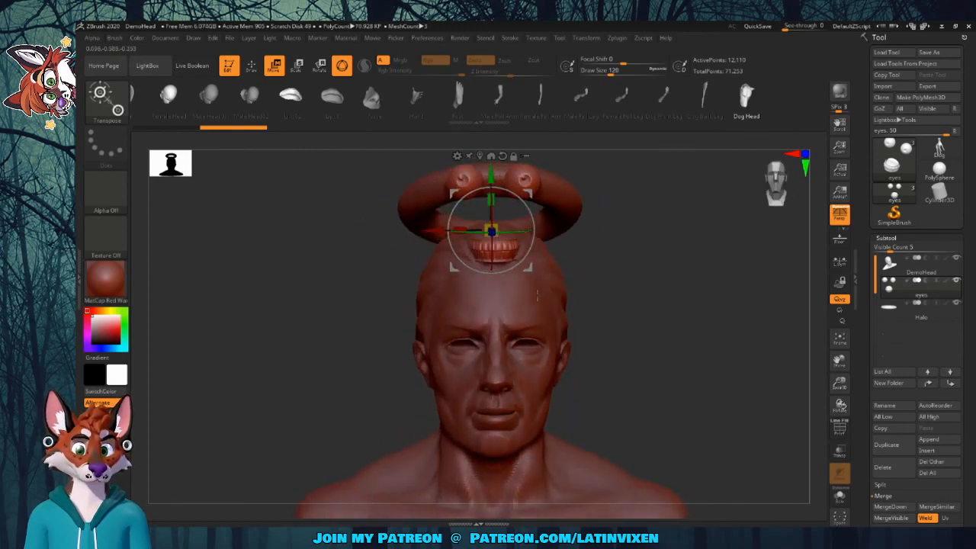
left_click_drag(492, 177, 506, 320)
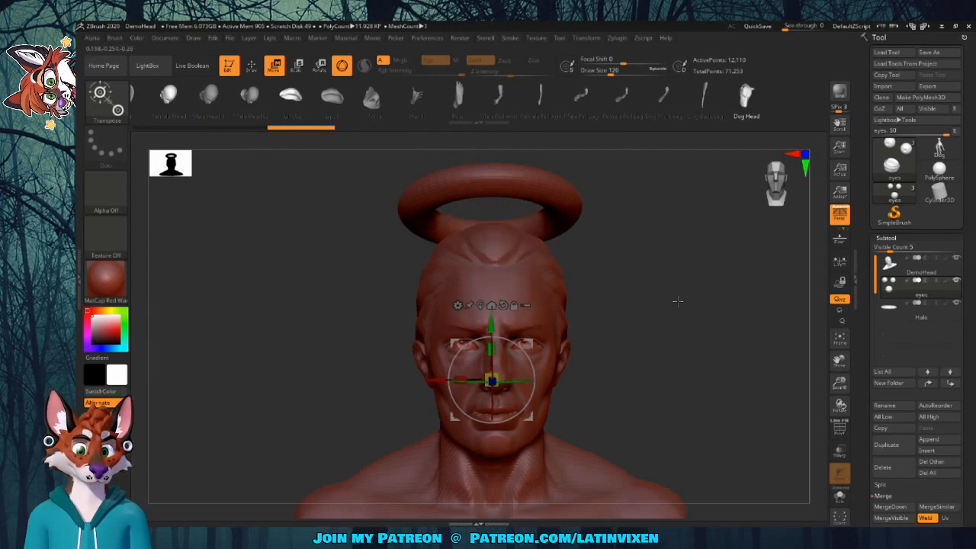
mouse_move(677, 302)
left_mouse_down()
mouse_move(638, 306)
mouse_move(698, 305)
mouse_move(663, 305)
mouse_move(686, 305)
mouse_move(665, 304)
mouse_move(676, 302)
left_mouse_up()
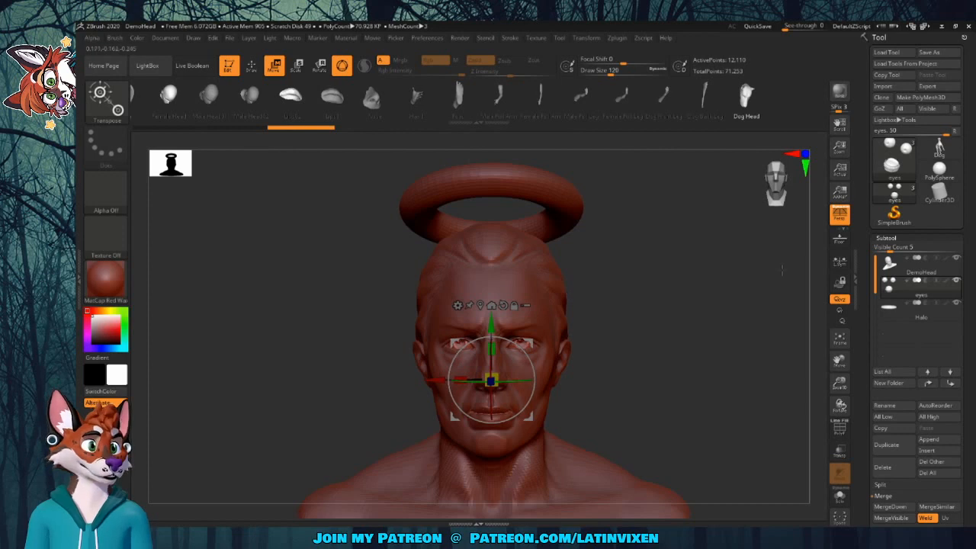
Switch the active subtool to DemoHead, view the head from the side and front, and switch back to the eyes subtool
left_click(892, 264)
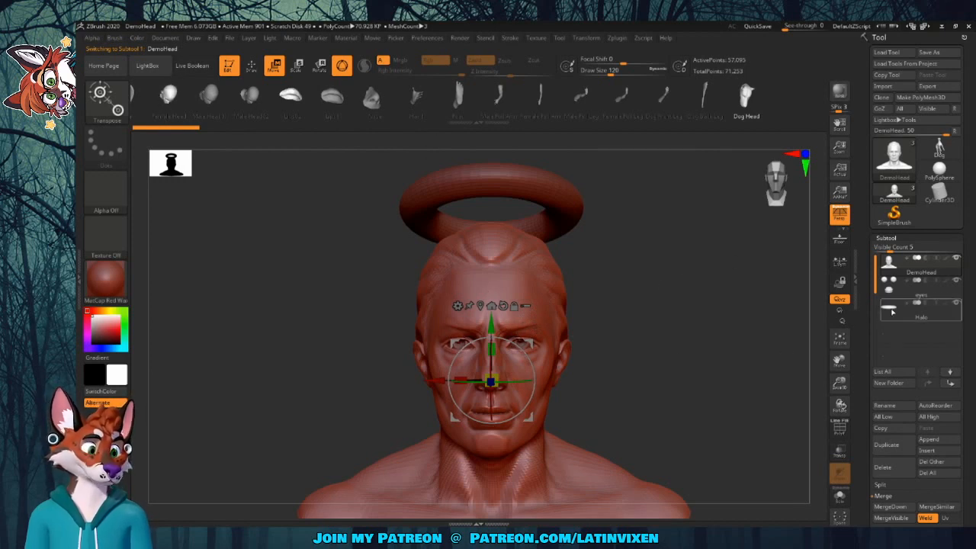
left_click_drag(686, 319, 579, 263)
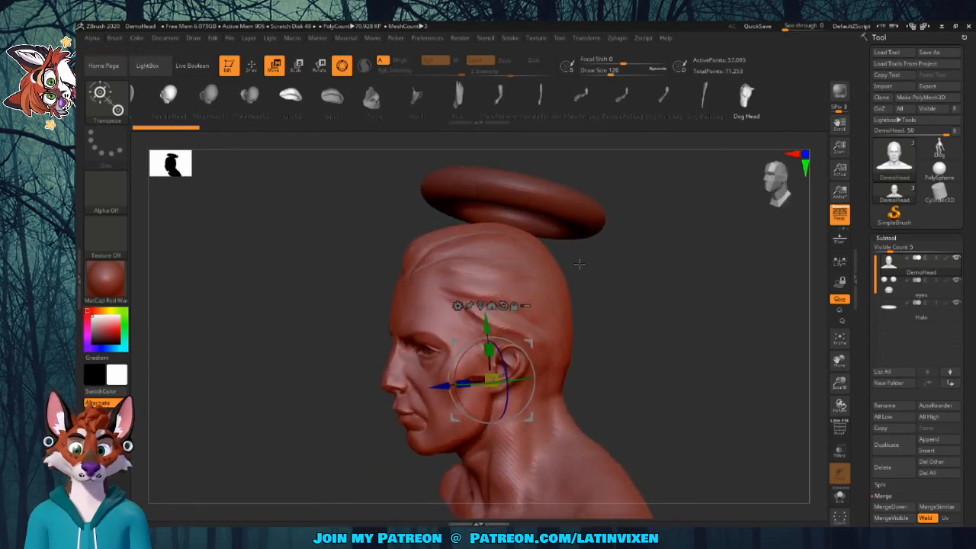
left_click_drag(624, 304, 647, 300)
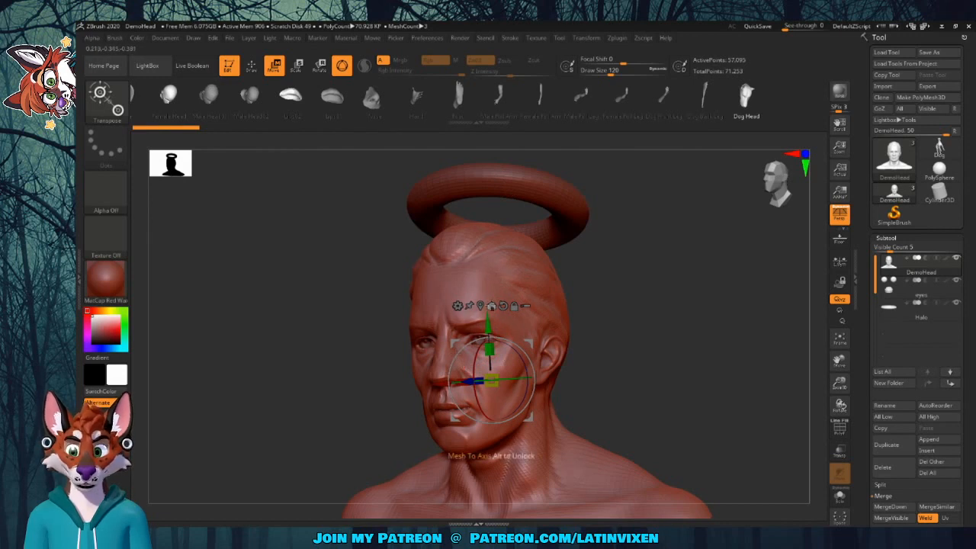
left_click_drag(666, 259, 705, 253)
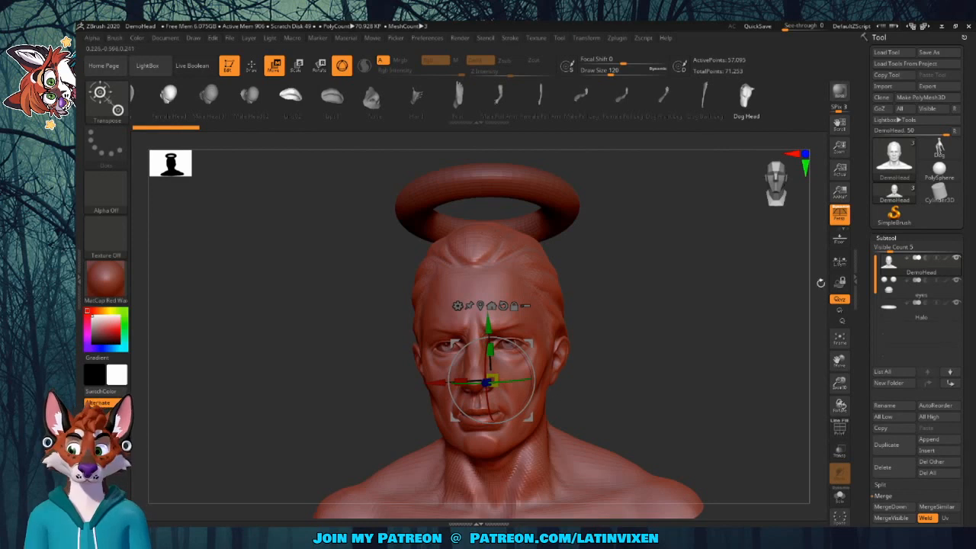
left_click(890, 290)
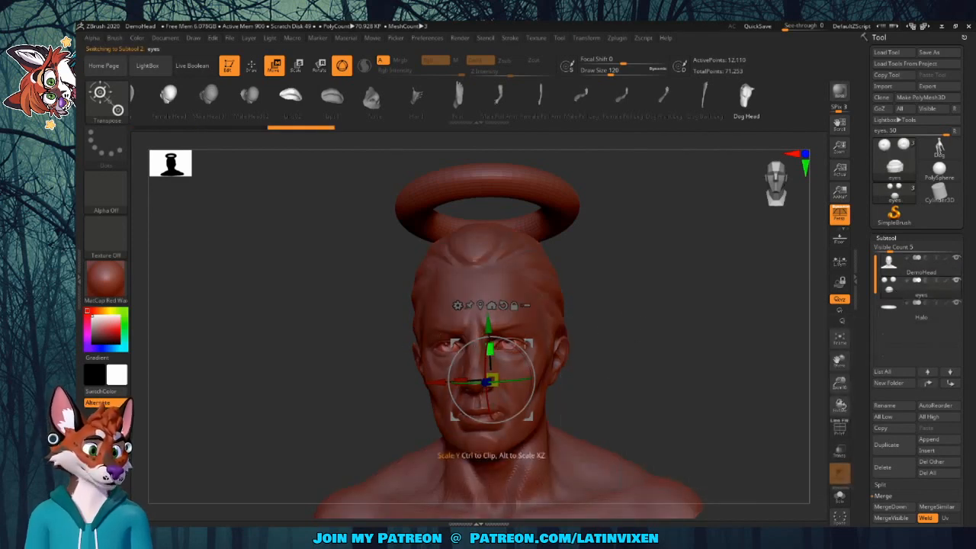
Select the Halo subtool and step back through its undo history to the state before it was lowered toward the head
left_click(893, 305)
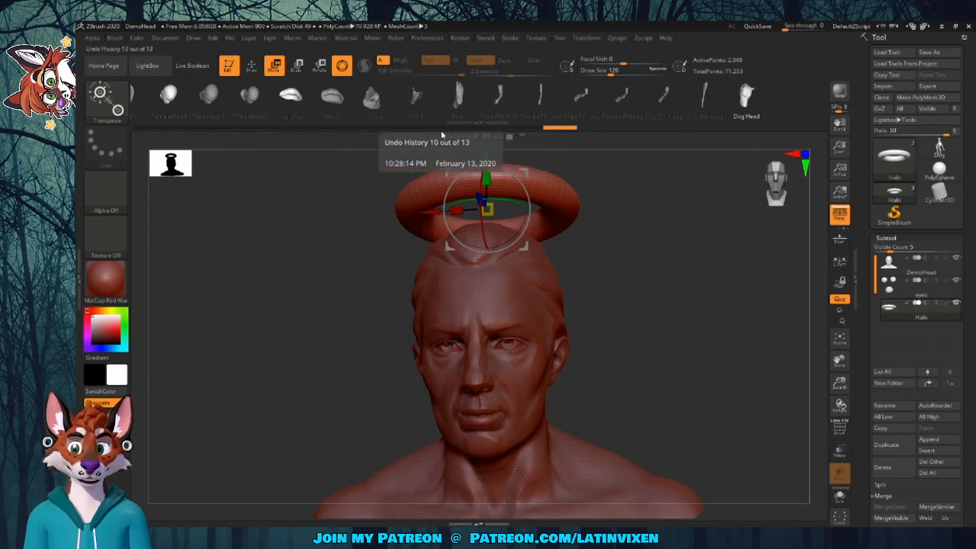
left_click(412, 134)
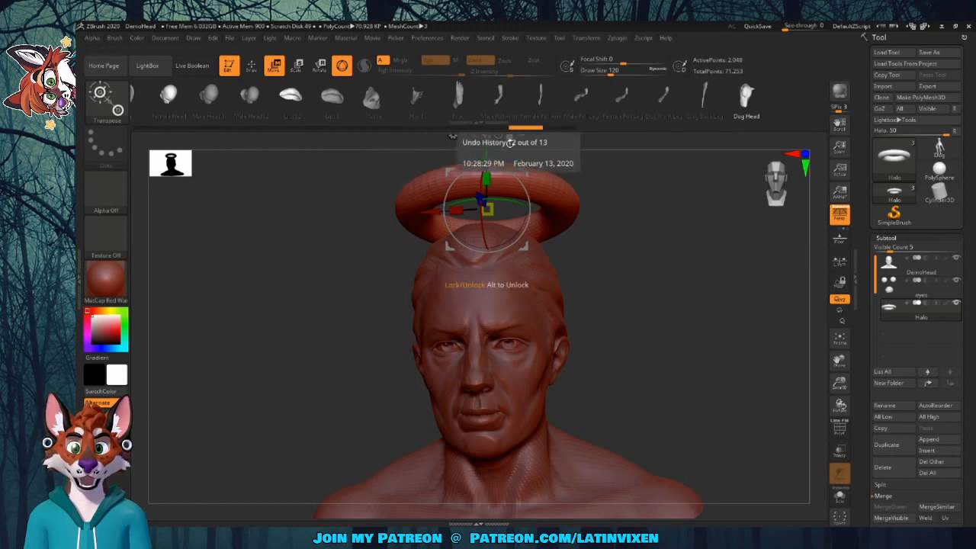
left_click(487, 132)
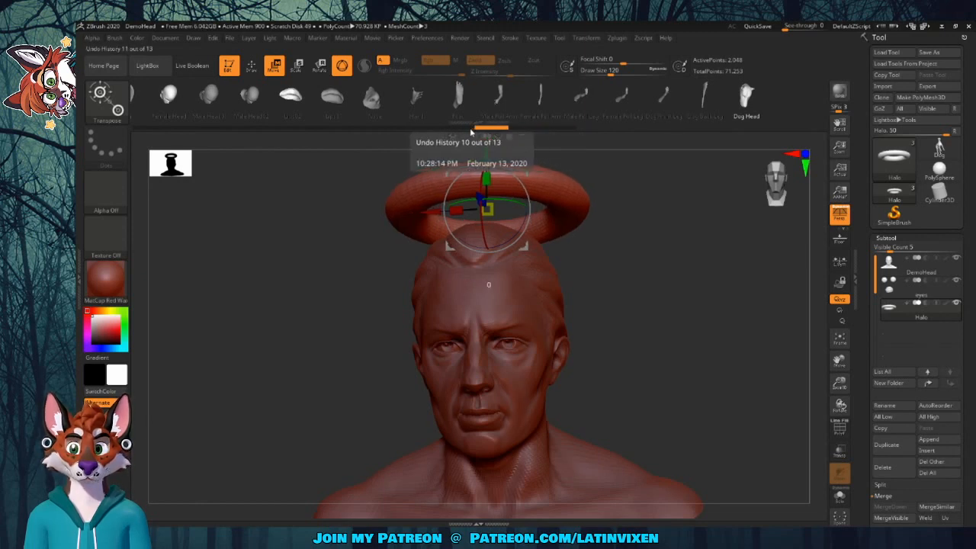
left_click(424, 131)
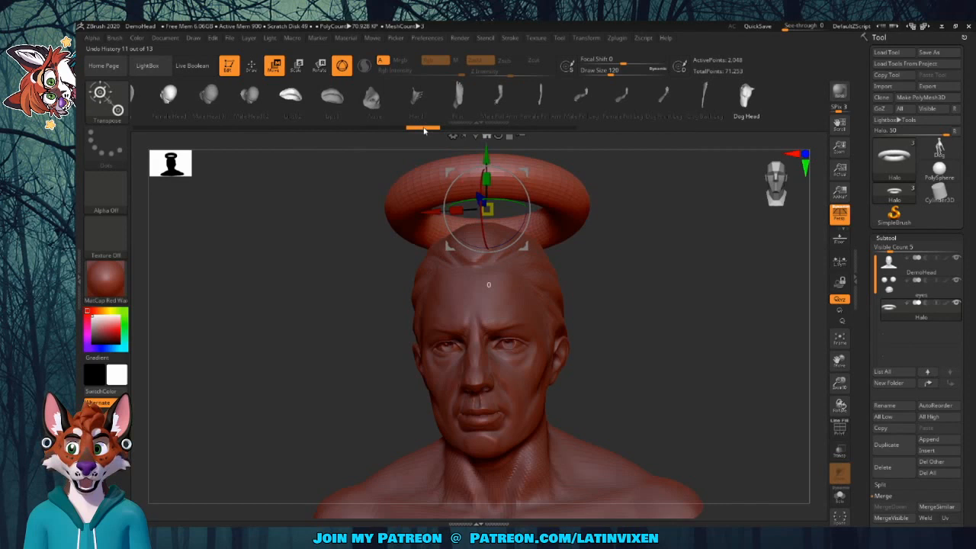
left_click(386, 132)
left_click(352, 132)
left_click(320, 131)
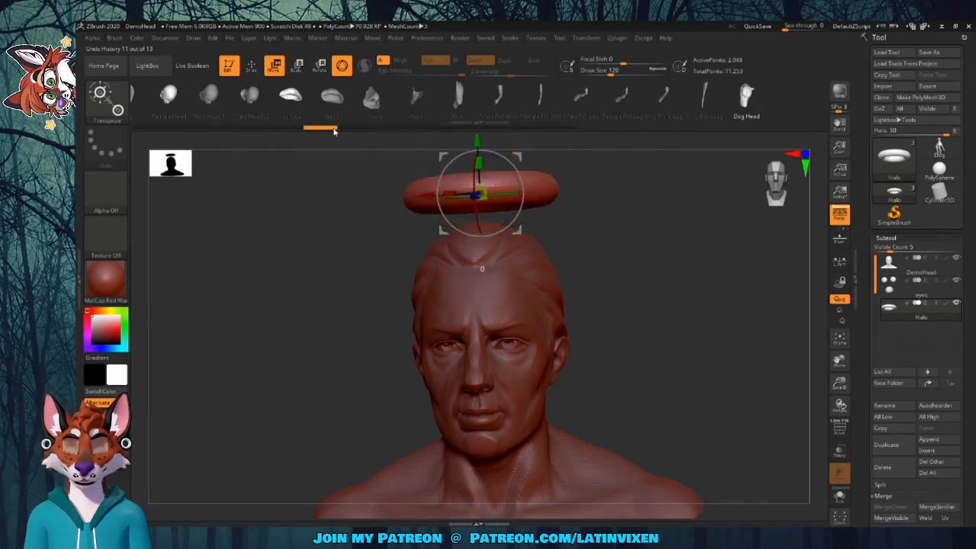
left_click(286, 131)
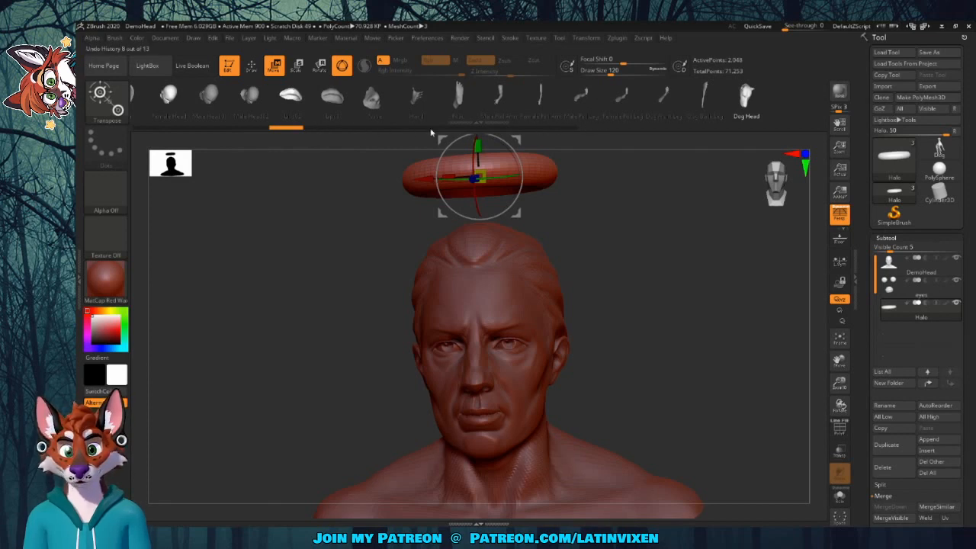
Step the Halo subtool forward through its undo history to the most recent state, 13 out of 13
mouse_move(570, 133)
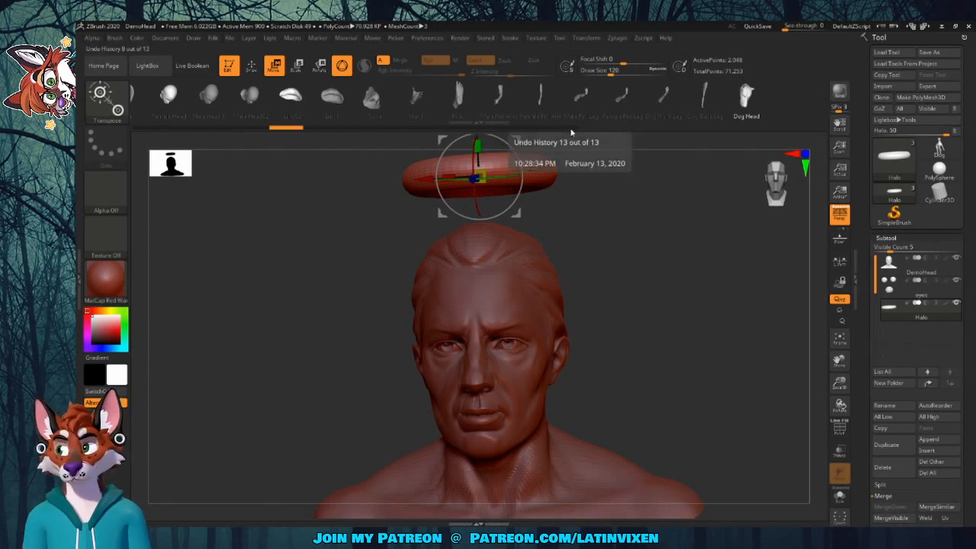
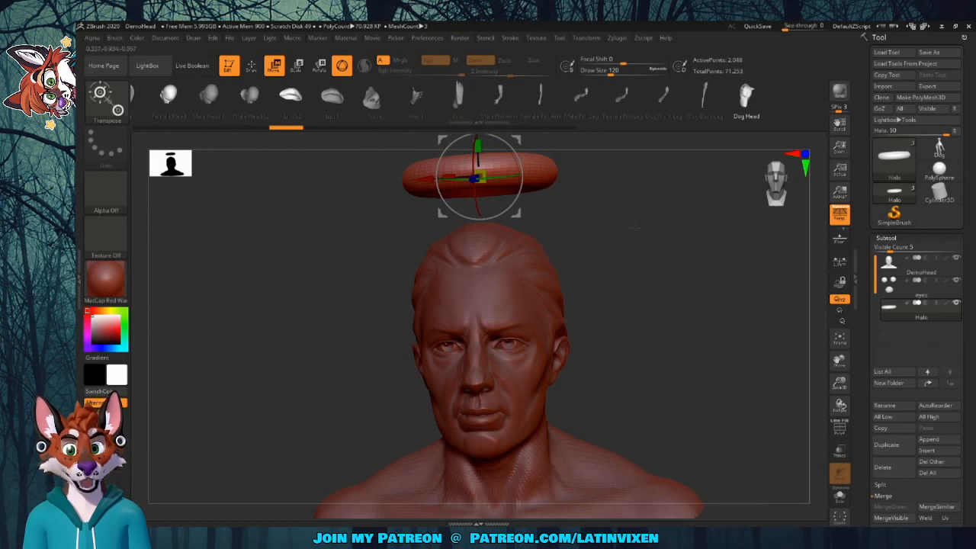
right_click_drag(589, 234, 560, 298)
left_click_drag(603, 237, 600, 237)
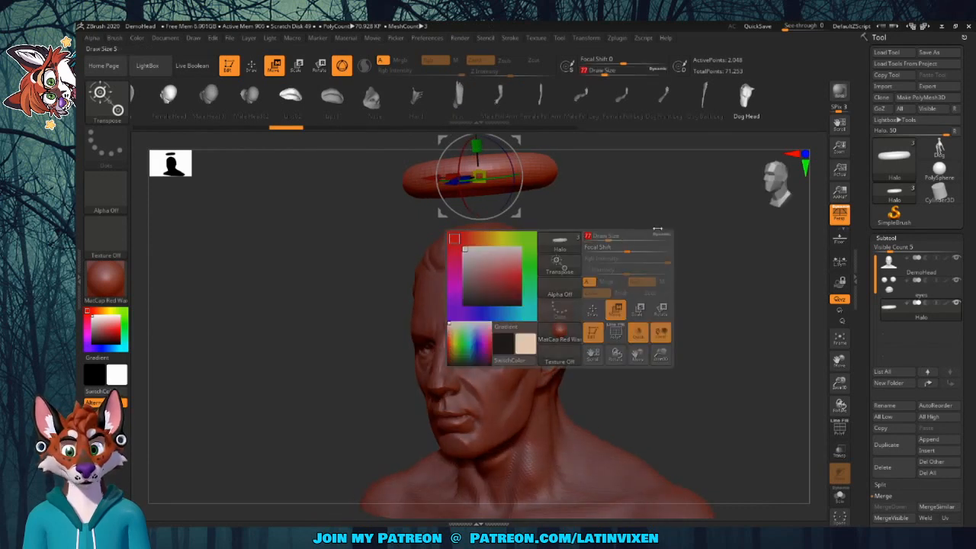
left_click(562, 126)
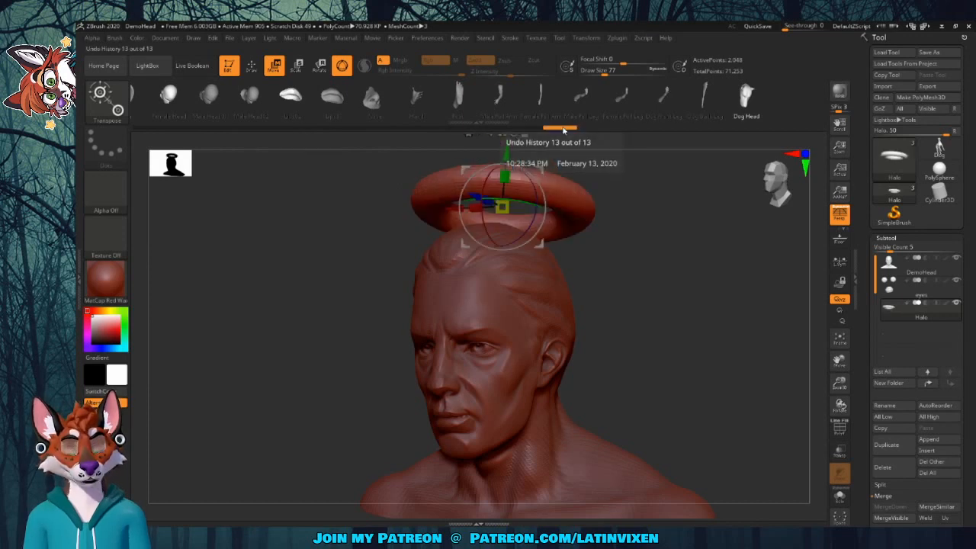
left_click_drag(648, 305, 702, 177)
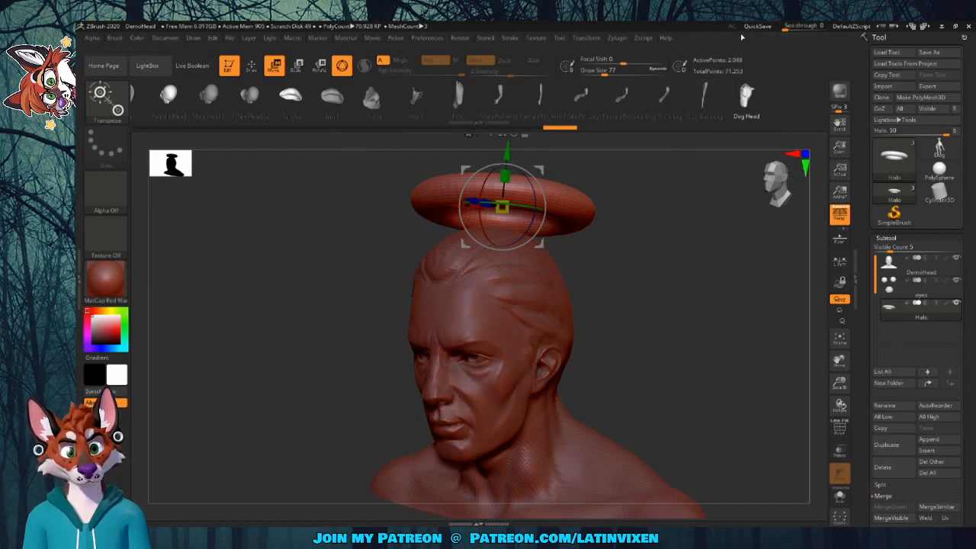
QuickSave the project and look through the recent projects in LightBox
left_click(756, 26)
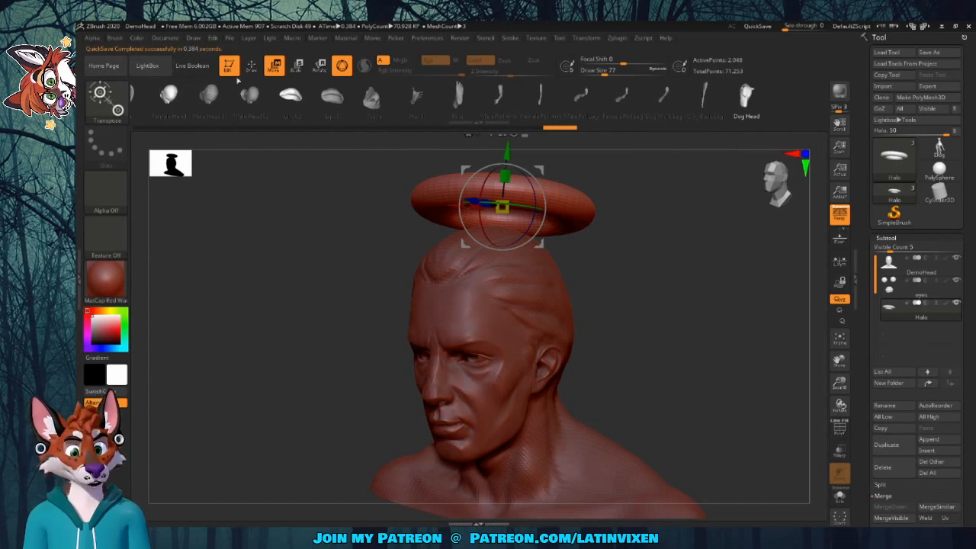
mouse_move(685, 278)
left_mouse_down()
mouse_move(703, 247)
mouse_move(709, 267)
mouse_move(648, 276)
mouse_move(663, 286)
mouse_move(671, 276)
left_mouse_up()
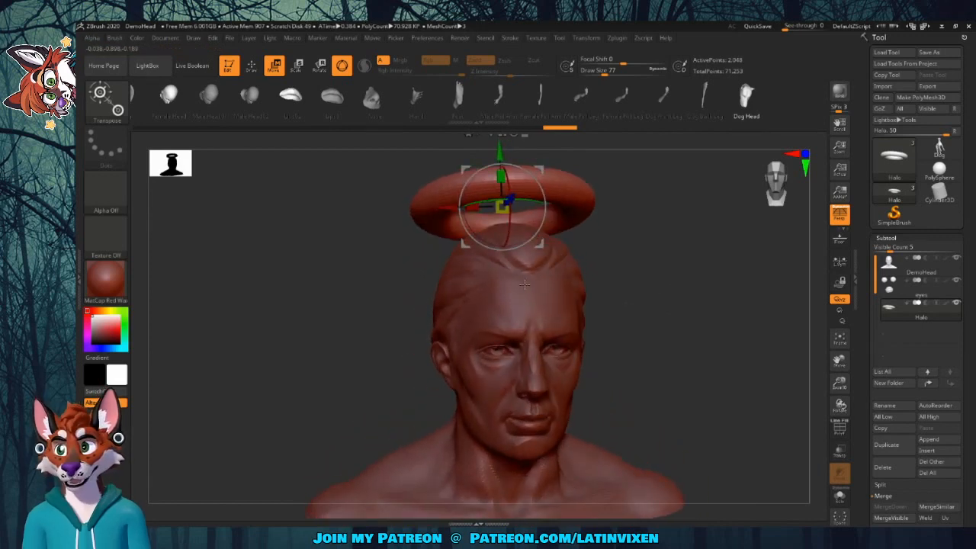
left_click(148, 65)
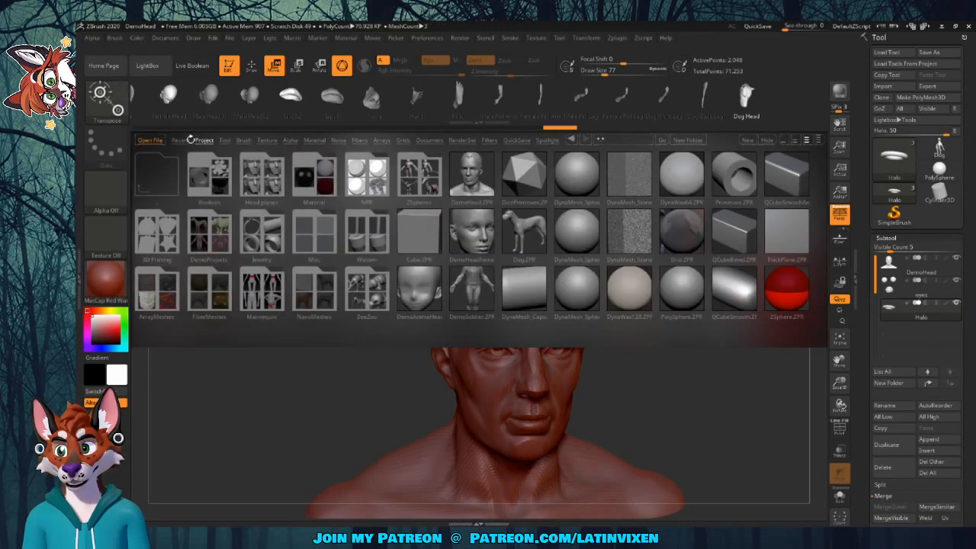
left_click(181, 141)
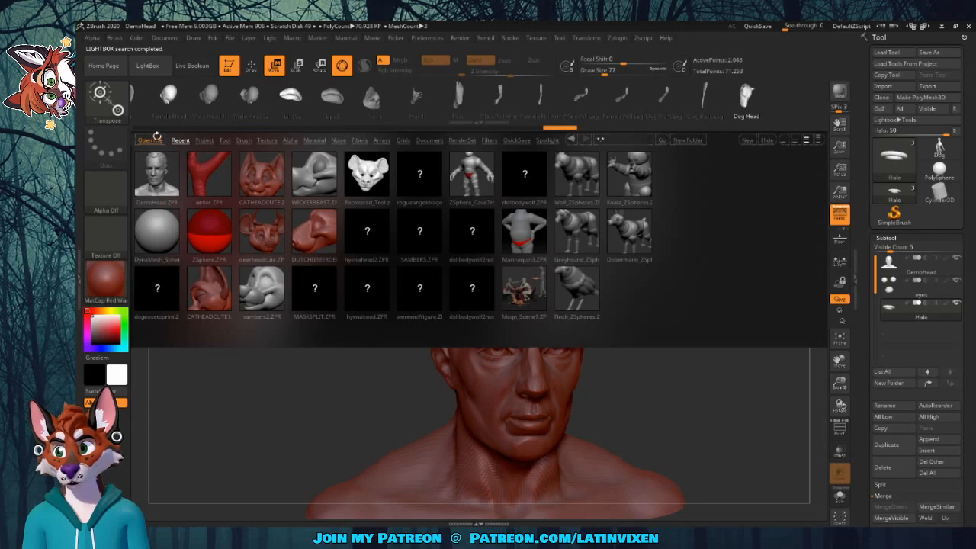
left_click(146, 66)
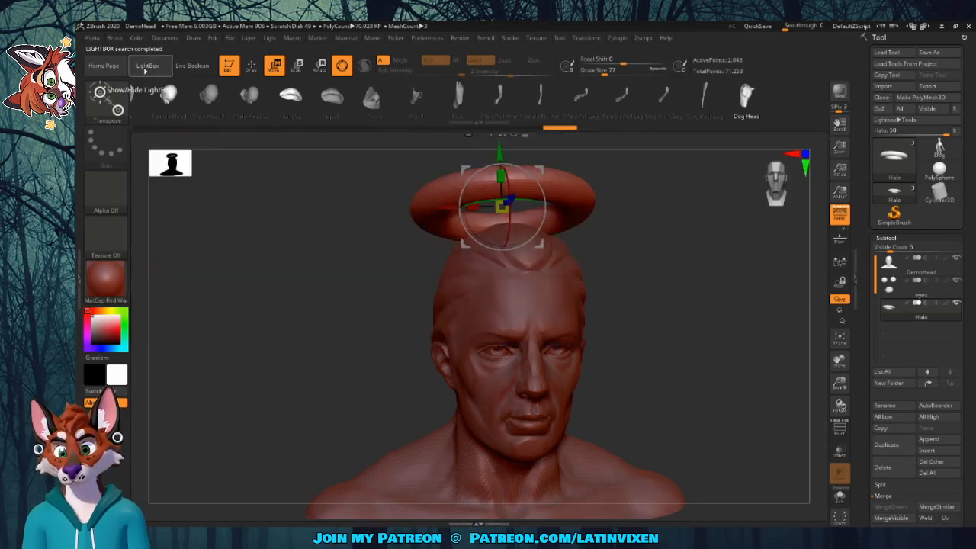
mouse_move(642, 294)
left_mouse_down()
mouse_move(625, 316)
mouse_move(627, 255)
mouse_move(623, 289)
mouse_move(664, 290)
mouse_move(632, 261)
mouse_move(628, 299)
left_mouse_up()
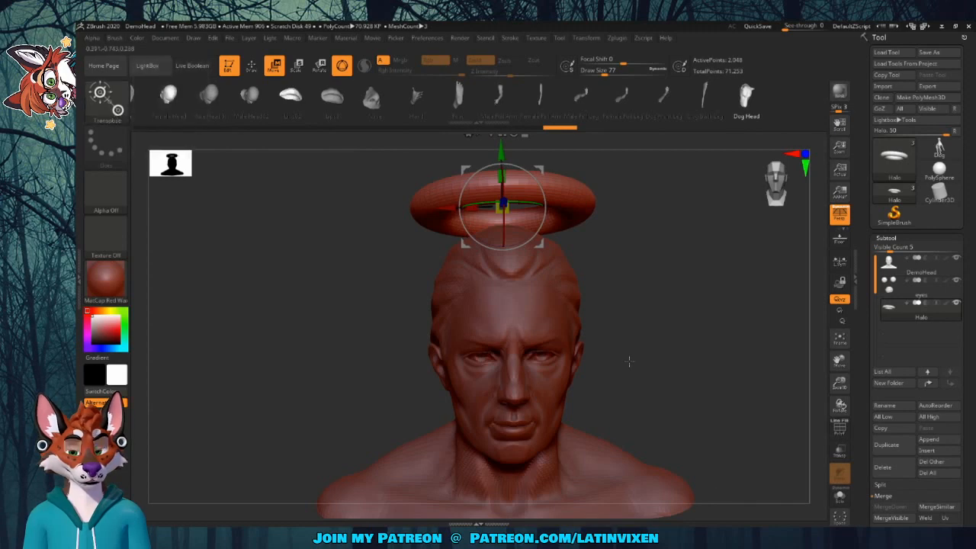
mouse_move(639, 359)
left_mouse_down()
mouse_move(675, 350)
mouse_move(628, 321)
mouse_move(710, 344)
left_mouse_up()
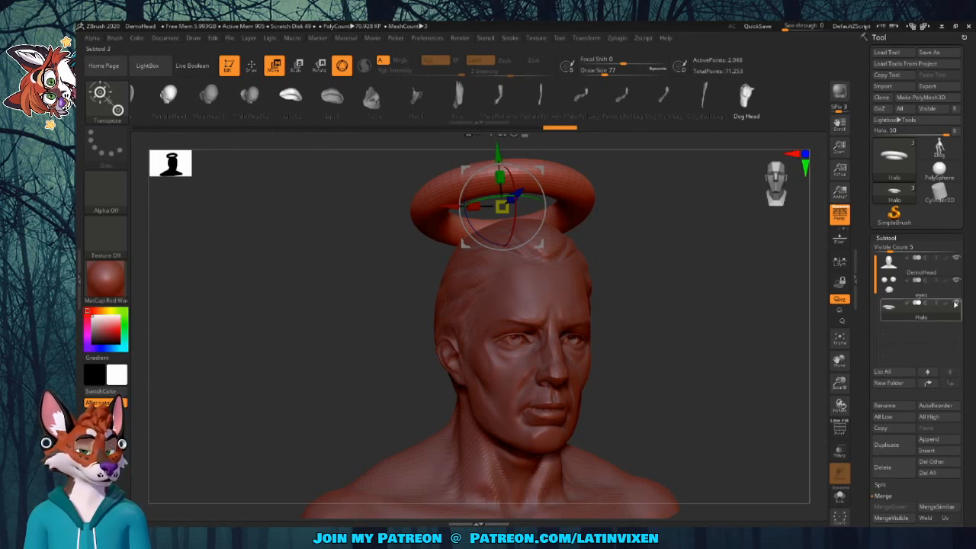
Filter the sculpting brushes to those starting with M and choose the Move Topological brush
left_click(106, 106)
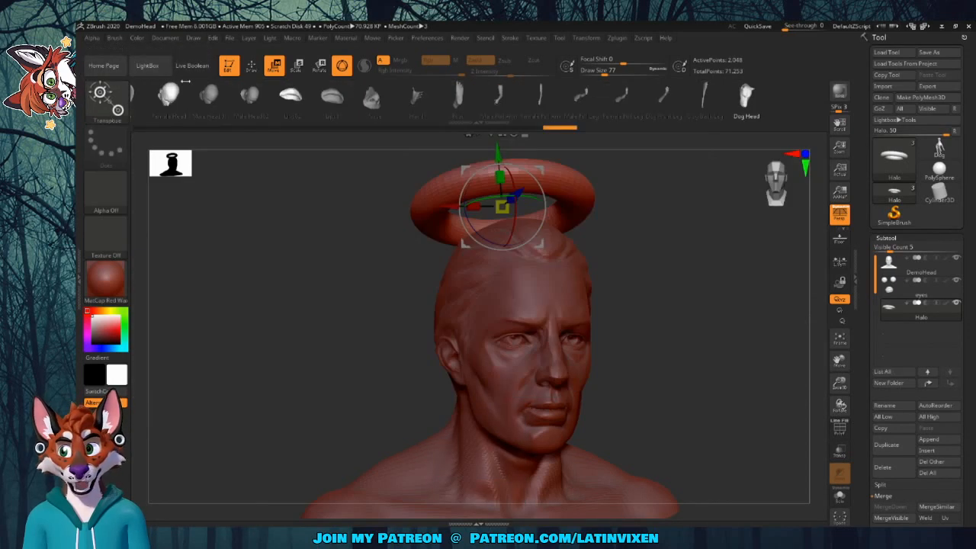
left_click(97, 95)
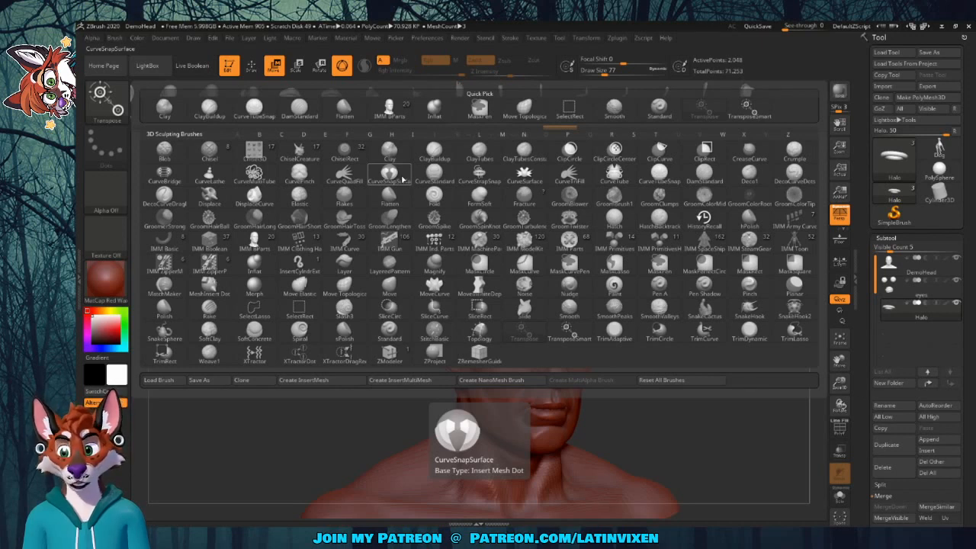
key("m")
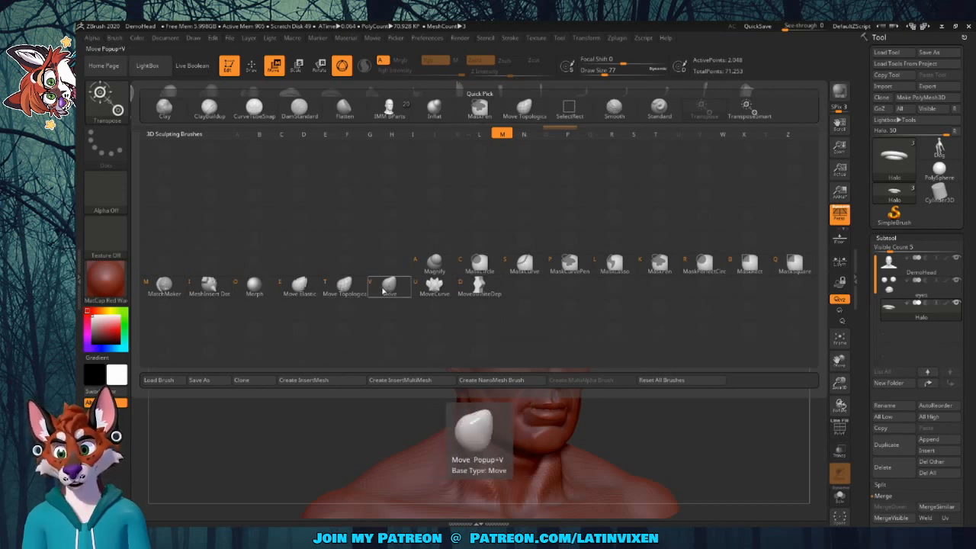
left_click(330, 283)
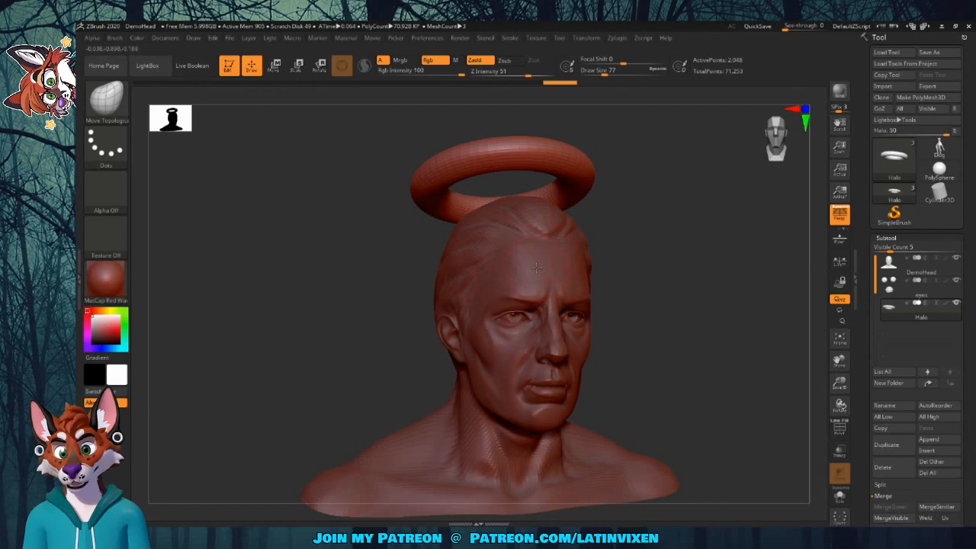
left_click_drag(691, 249, 666, 246)
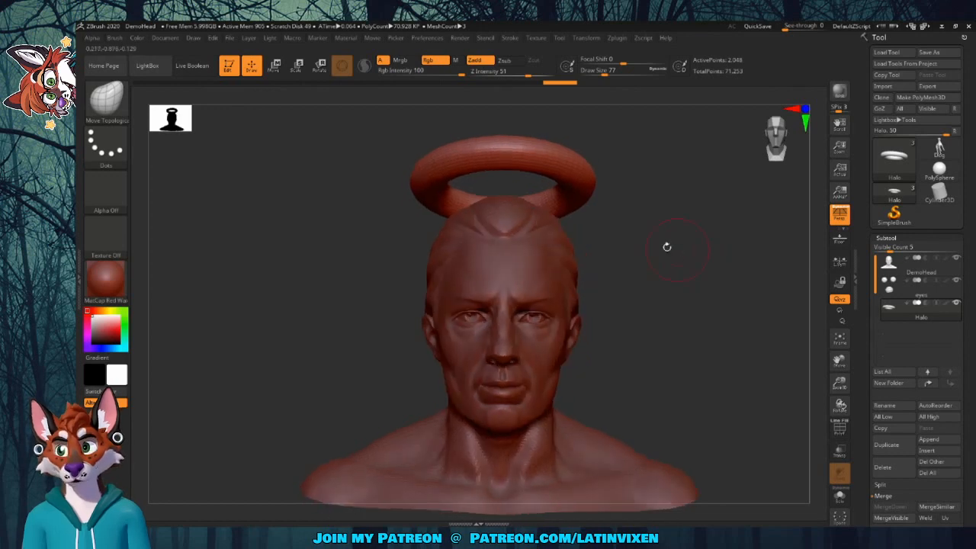
Switch from Move Topological to the regular Move brush using the brush palette's letter filter
left_click(99, 103)
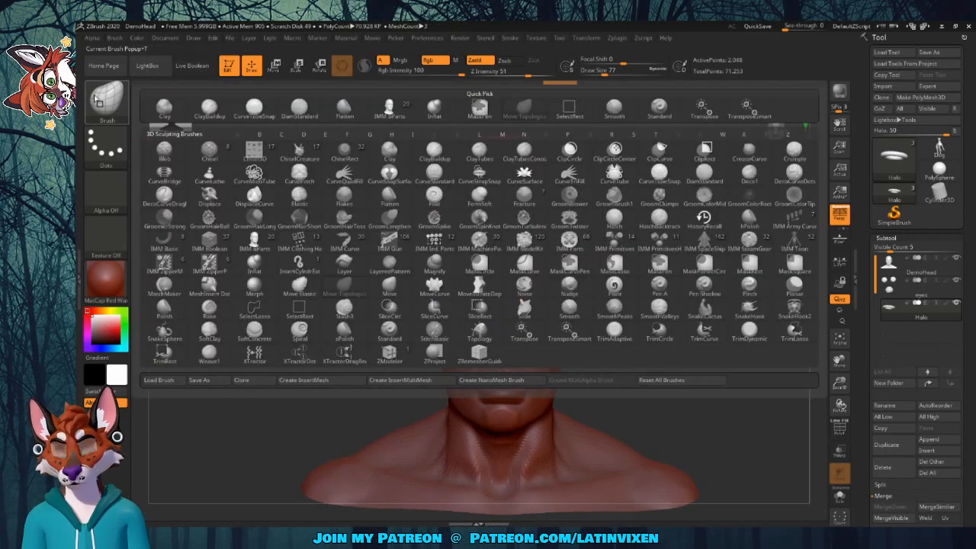
left_click(333, 183)
left_click(108, 110)
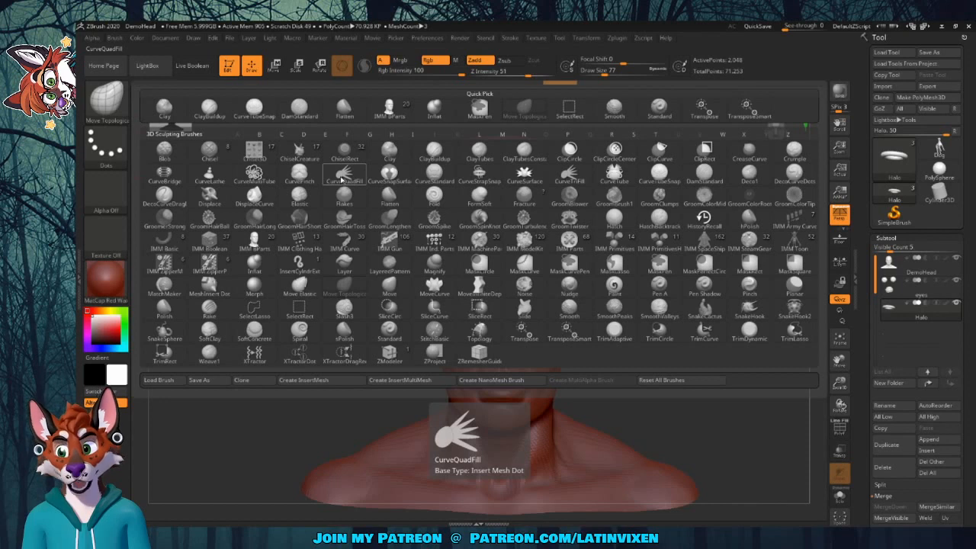
key("m")
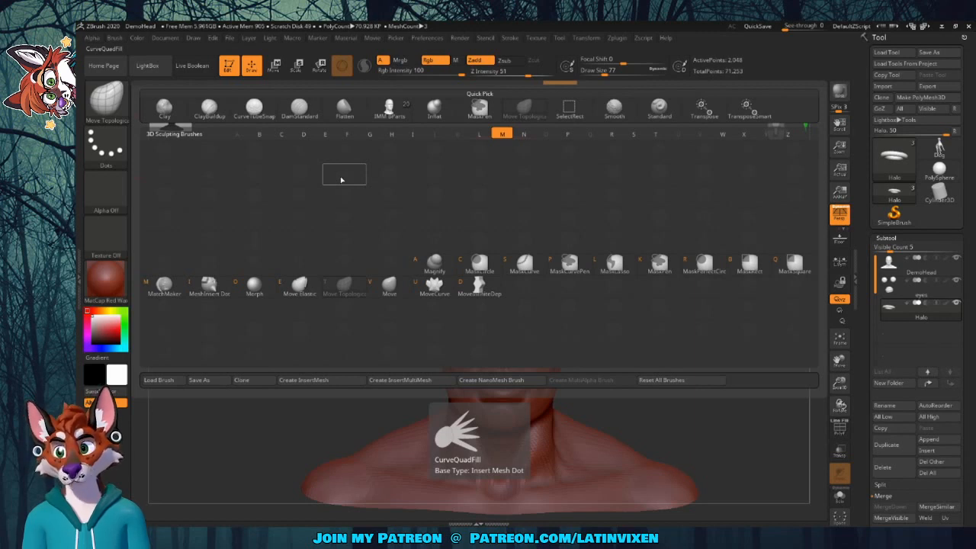
key("v")
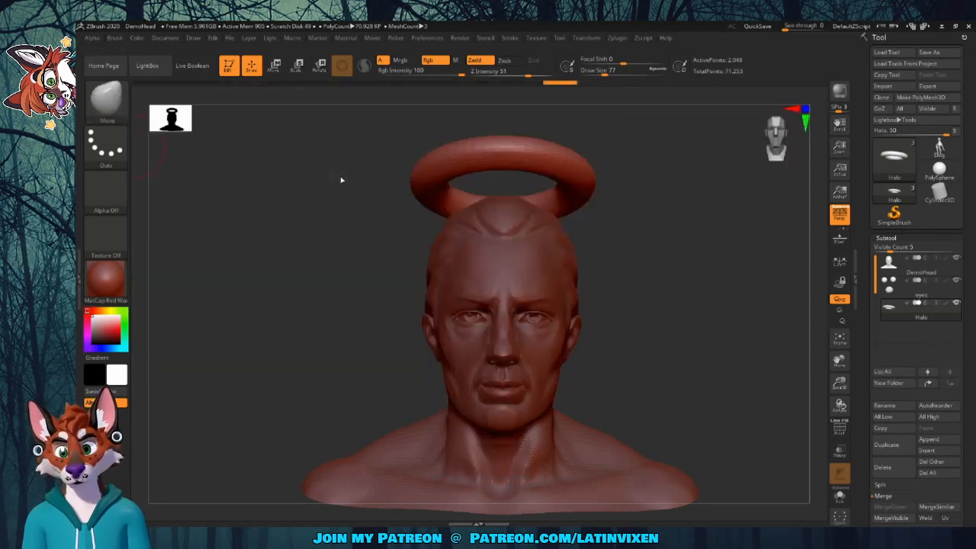
Stay in 3D mode and make Move Topological the active sculpting brush again
left_click(105, 112)
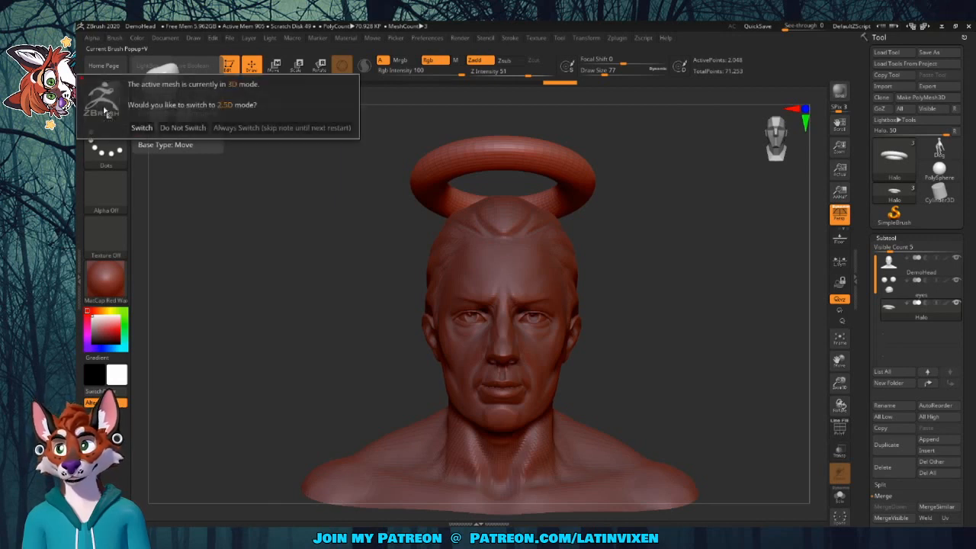
left_click(181, 127)
left_click(107, 101)
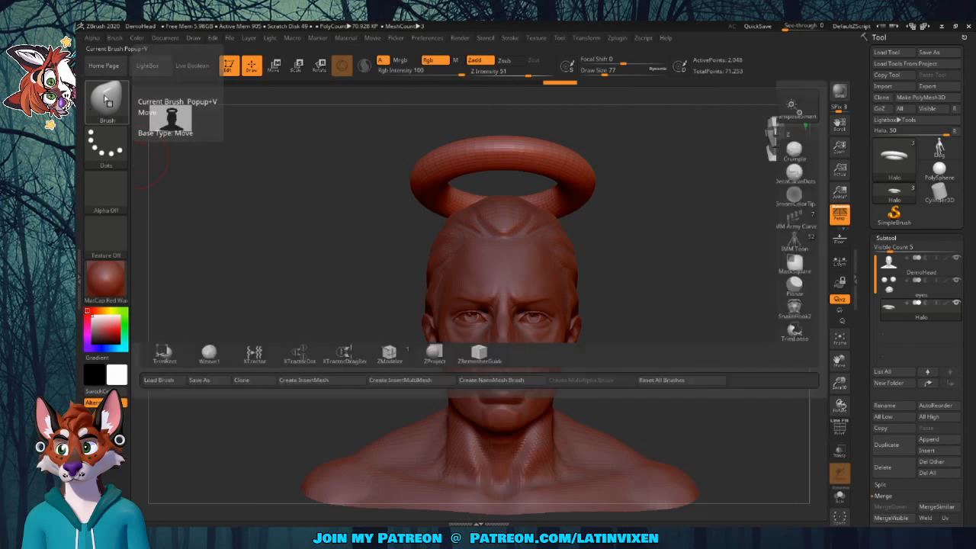
left_click(406, 227)
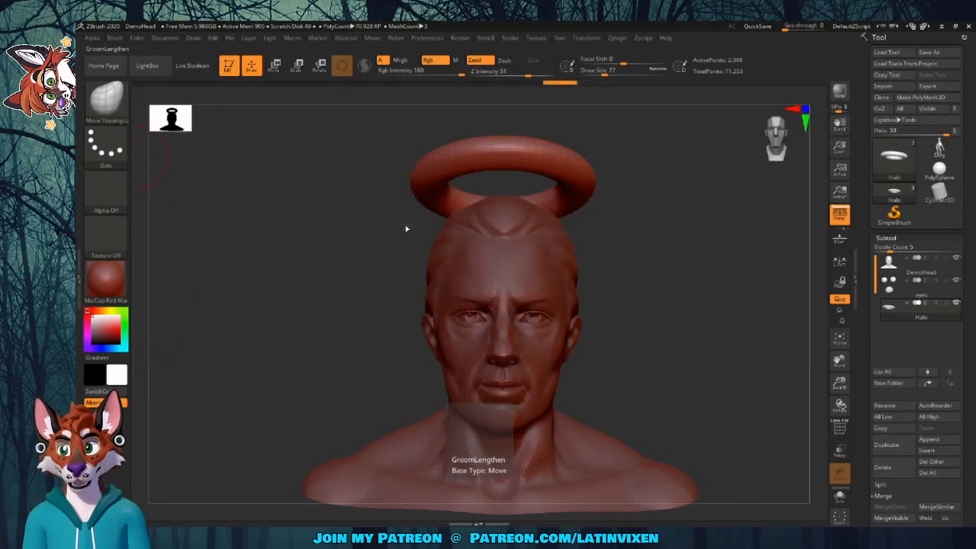
Make DemoHead the active subtool and set the brush's draw size to 65
left_click(902, 279)
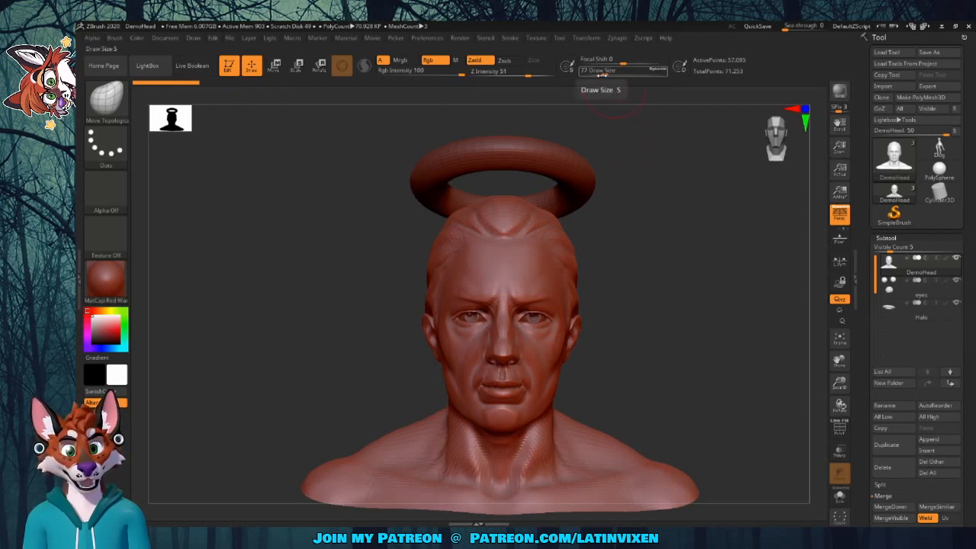
mouse_move(603, 74)
left_mouse_down()
mouse_move(625, 74)
mouse_move(600, 79)
left_mouse_up()
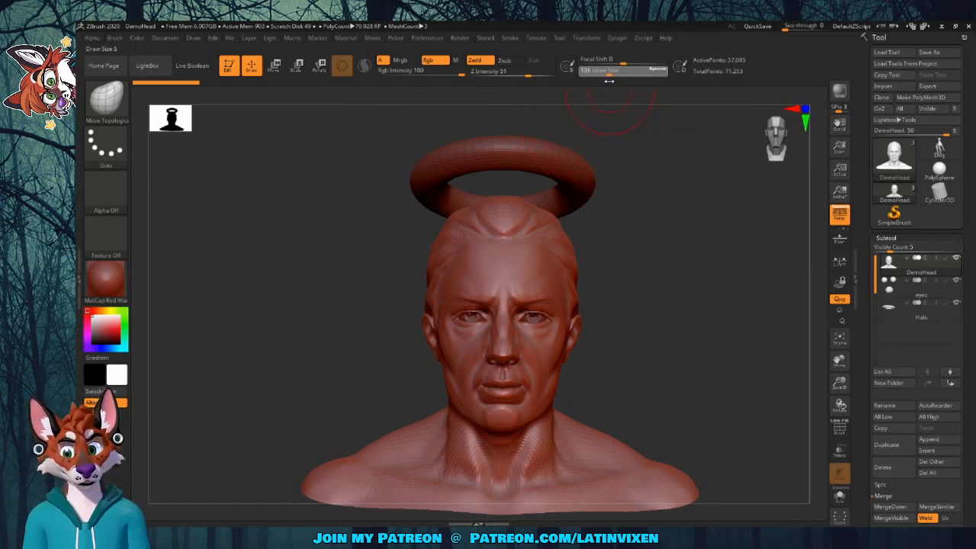
left_click_drag(609, 80, 581, 84)
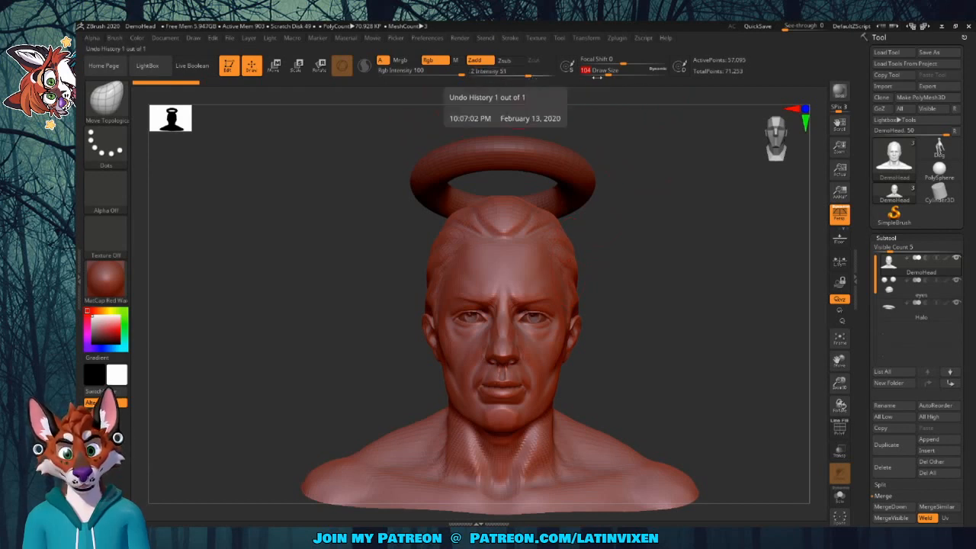
left_click_drag(596, 77, 591, 77)
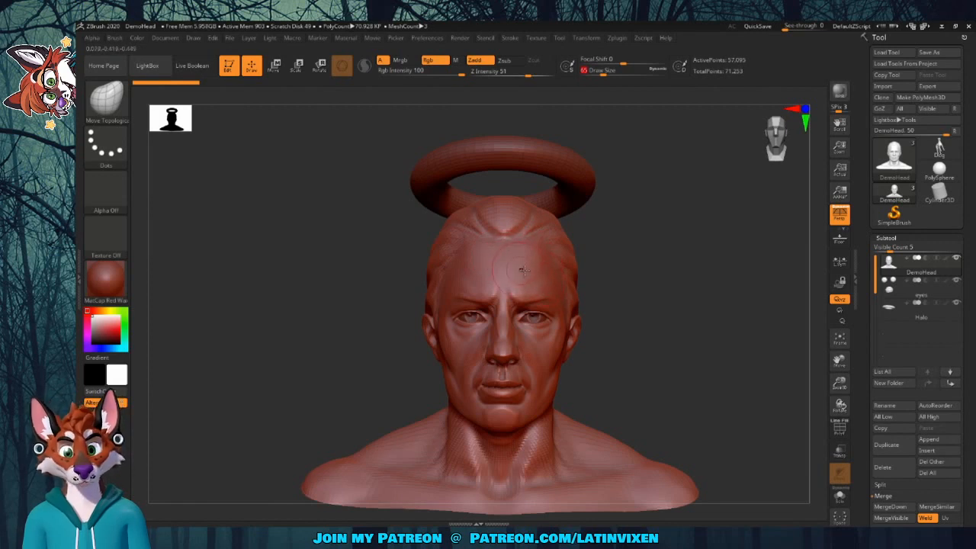
Try pulling a pointed bump out of one side of the forehead, inspect it from several angles, and undo it
mouse_move(544, 271)
left_mouse_down()
mouse_move(559, 278)
mouse_move(572, 267)
left_mouse_up()
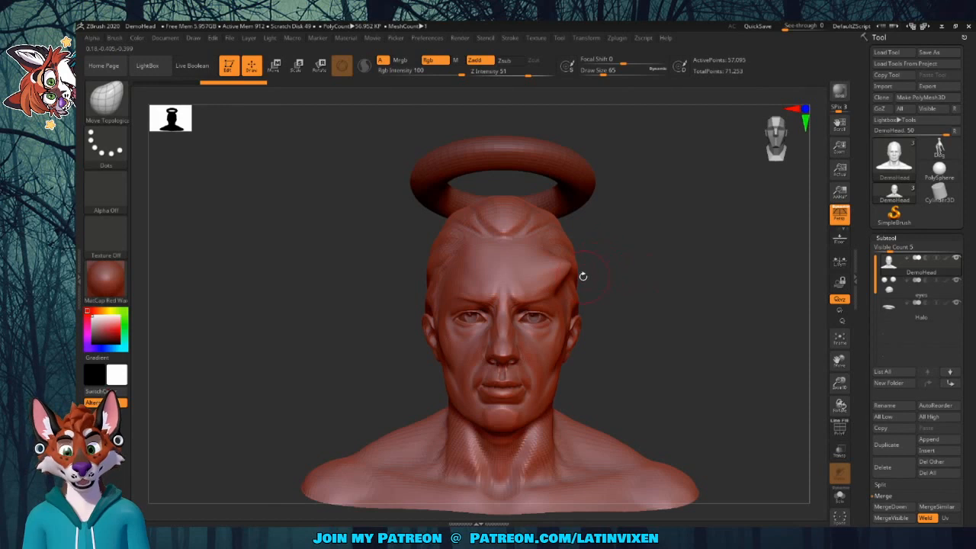
mouse_move(653, 266)
left_mouse_down()
mouse_move(614, 259)
mouse_move(666, 272)
left_mouse_up()
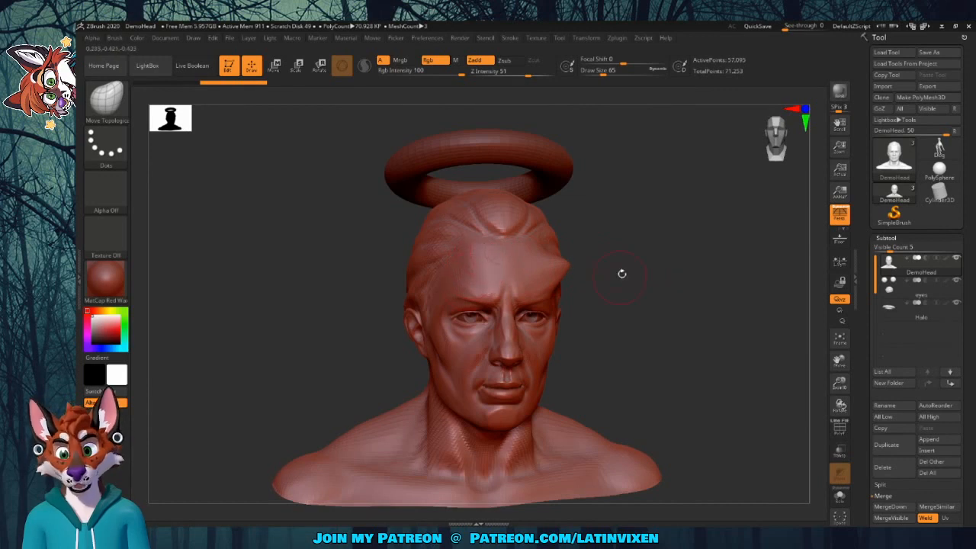
left_click_drag(638, 255, 621, 261)
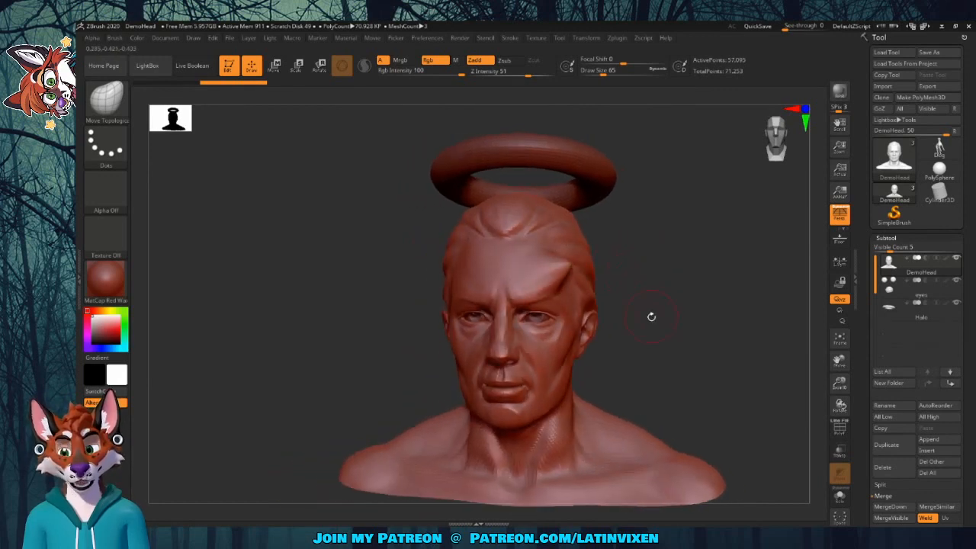
left_click_drag(651, 316, 655, 311)
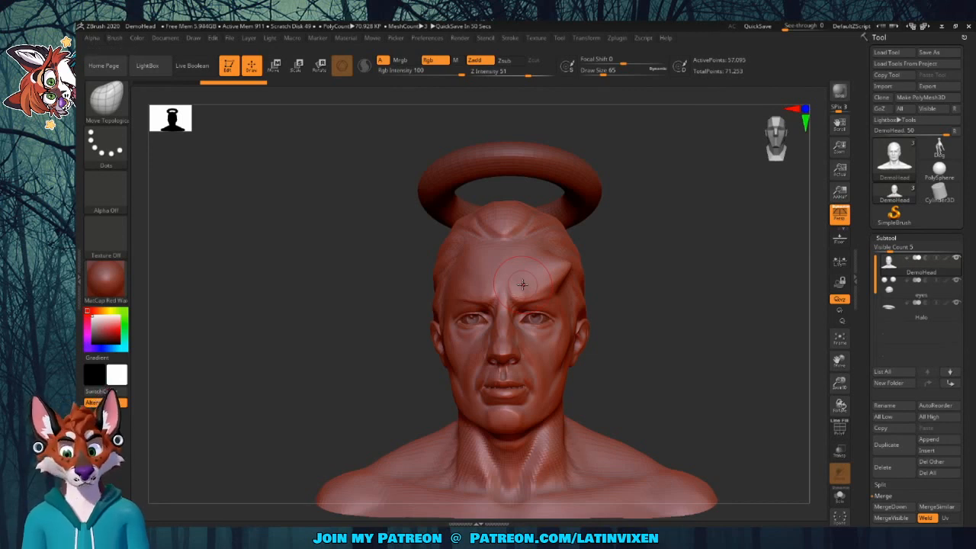
key("ctrl")
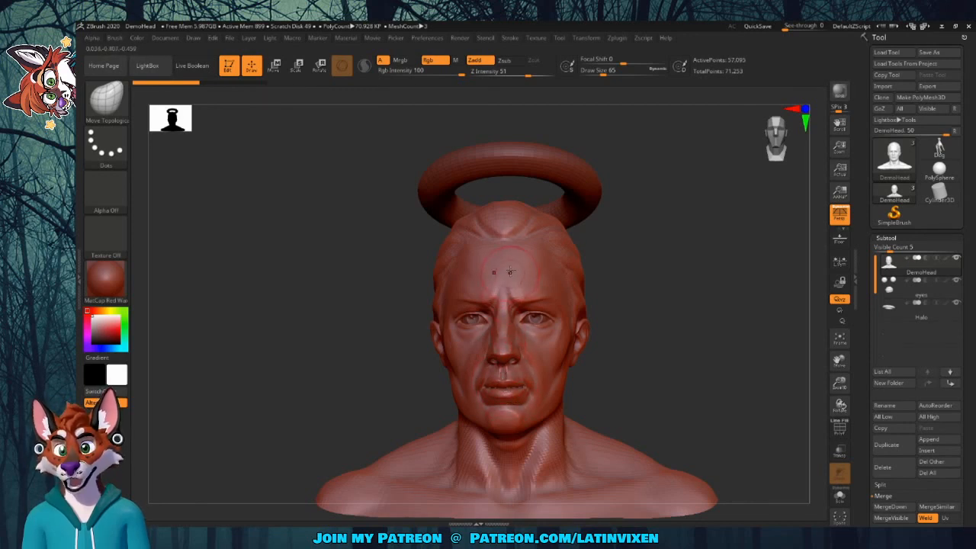
Pull a mirrored pair of pointed horns out of both sides of the forehead with symmetry active
left_click_drag(629, 256, 633, 256)
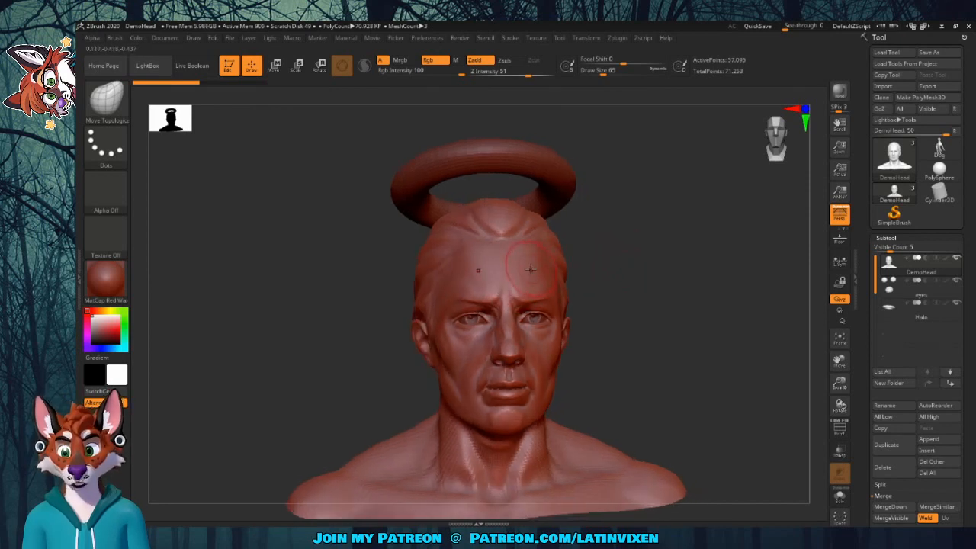
mouse_move(530, 269)
left_mouse_down()
mouse_move(584, 252)
mouse_move(619, 223)
mouse_move(608, 199)
mouse_move(632, 252)
mouse_move(616, 249)
mouse_move(686, 242)
mouse_move(698, 297)
mouse_move(673, 236)
mouse_move(668, 258)
mouse_move(610, 268)
left_mouse_up()
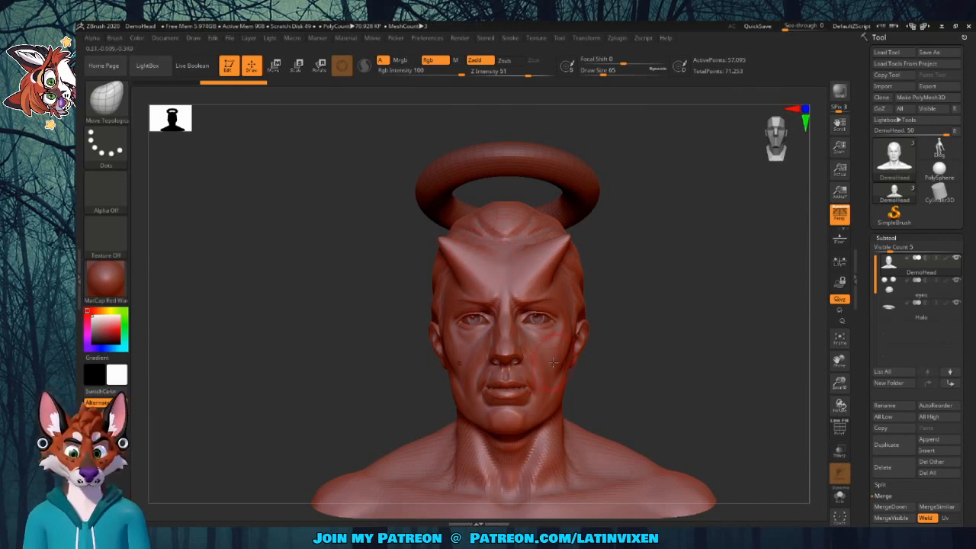
Pull the cheeks and the jaw corners outward into mirrored protruding points with the Move Topological brush
left_click_drag(558, 364, 593, 384)
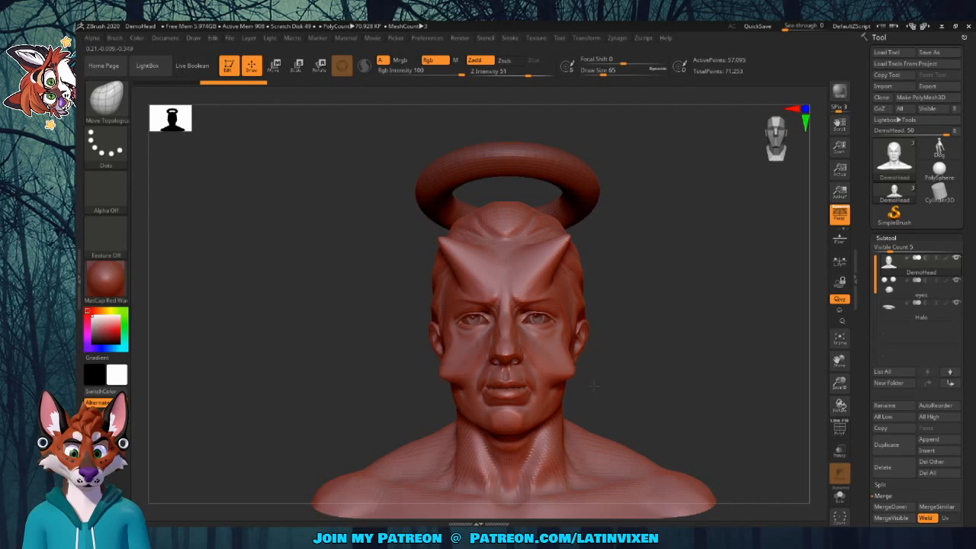
mouse_move(692, 338)
left_mouse_down()
mouse_move(647, 334)
mouse_move(692, 338)
mouse_move(690, 352)
mouse_move(696, 323)
mouse_move(662, 328)
mouse_move(692, 331)
mouse_move(691, 339)
left_mouse_up()
left_click_drag(533, 414, 549, 431)
mouse_move(636, 398)
left_mouse_down()
mouse_move(765, 319)
mouse_move(751, 321)
mouse_move(799, 320)
left_mouse_up()
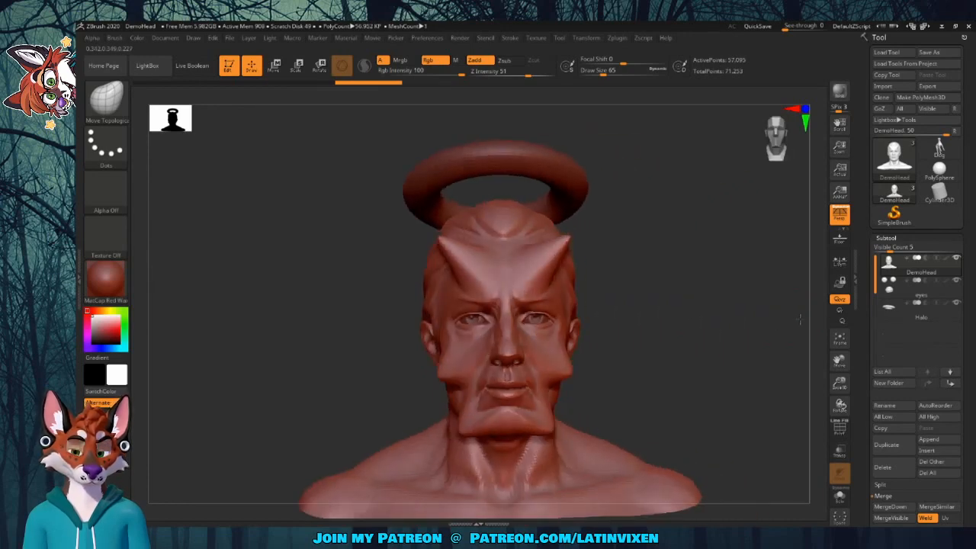
left_click_drag(673, 292, 647, 289)
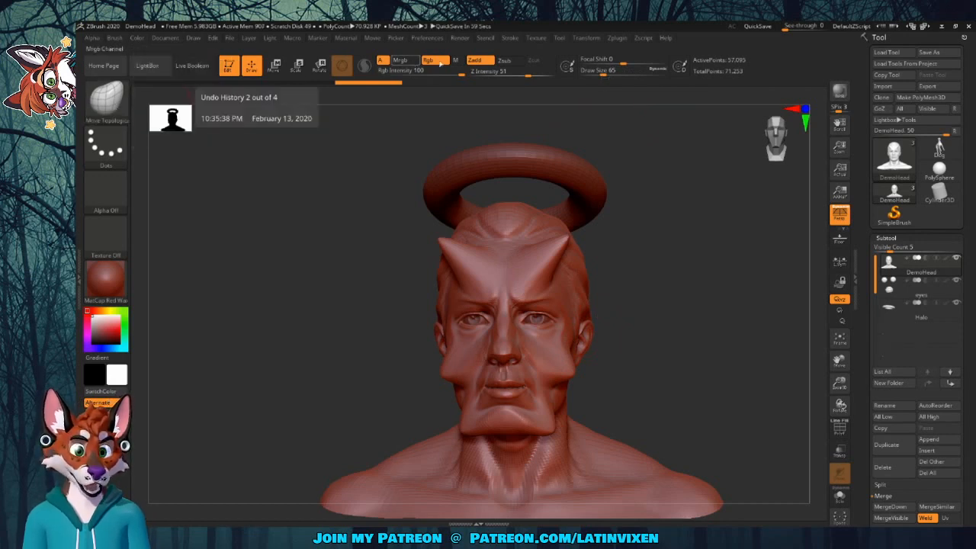
Set the draw size to 400 and pull both shoulders upward and outward with broad mirrored strokes
left_click_drag(609, 74, 634, 84)
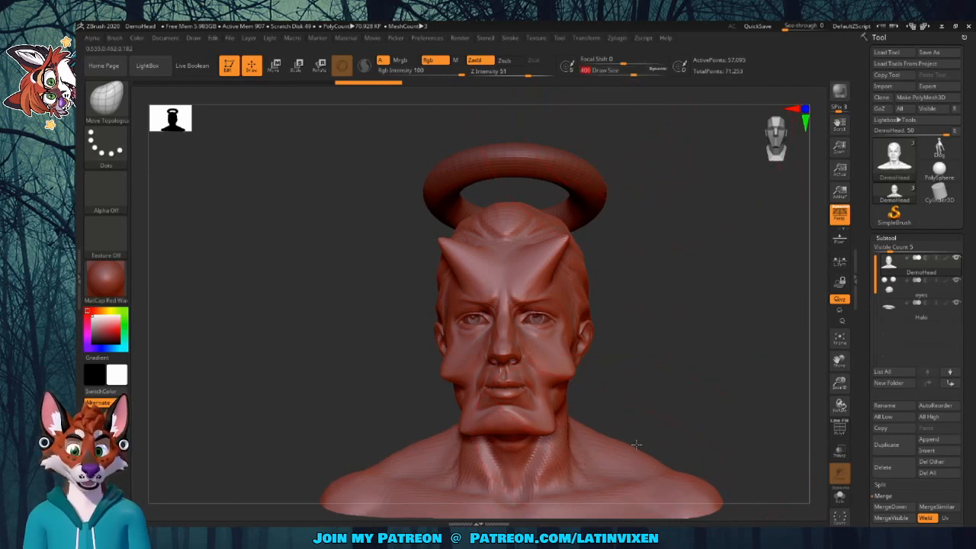
left_click_drag(636, 444, 662, 417)
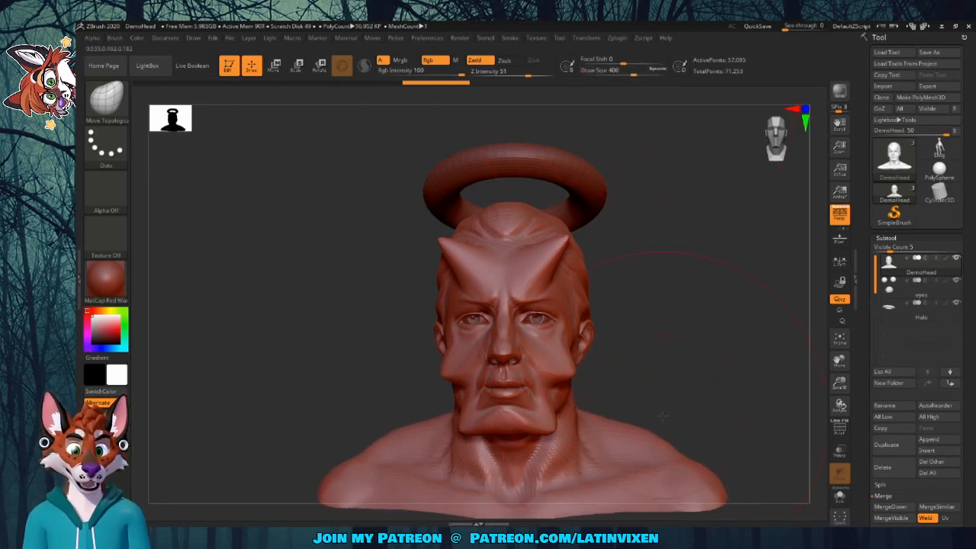
left_click_drag(704, 333, 653, 374)
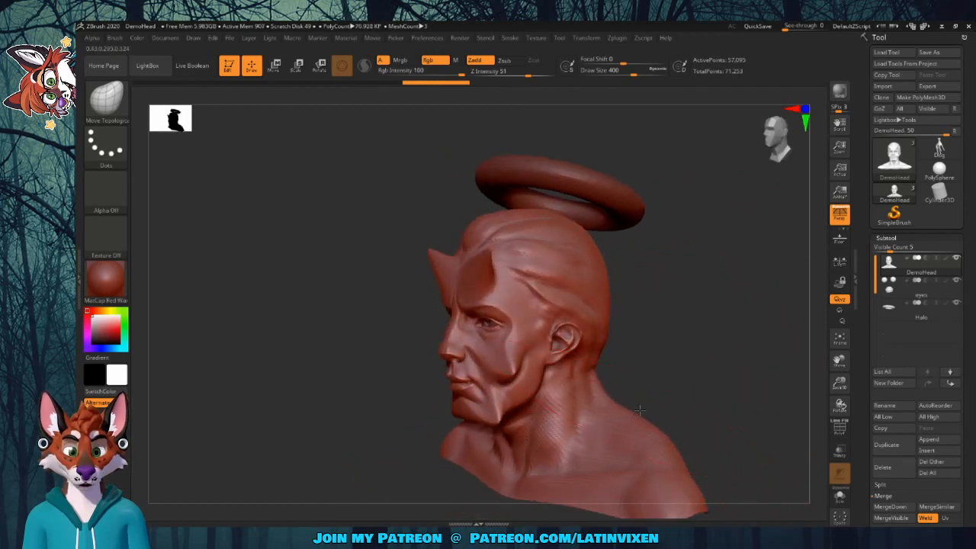
left_click_drag(640, 410, 653, 397)
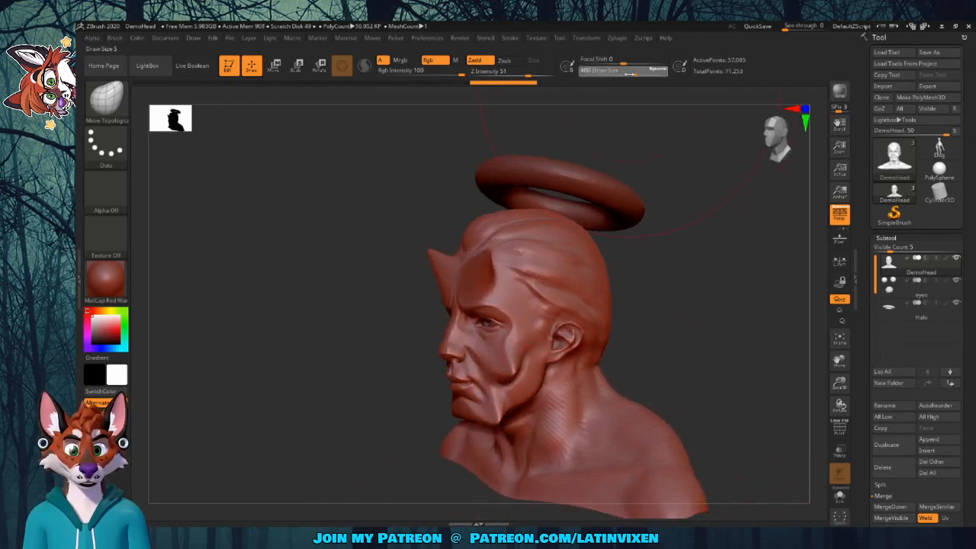
Set the draw size to 16 and pull small mirrored spikes out of the hair at the side and back of the head
left_click_drag(592, 77, 591, 77)
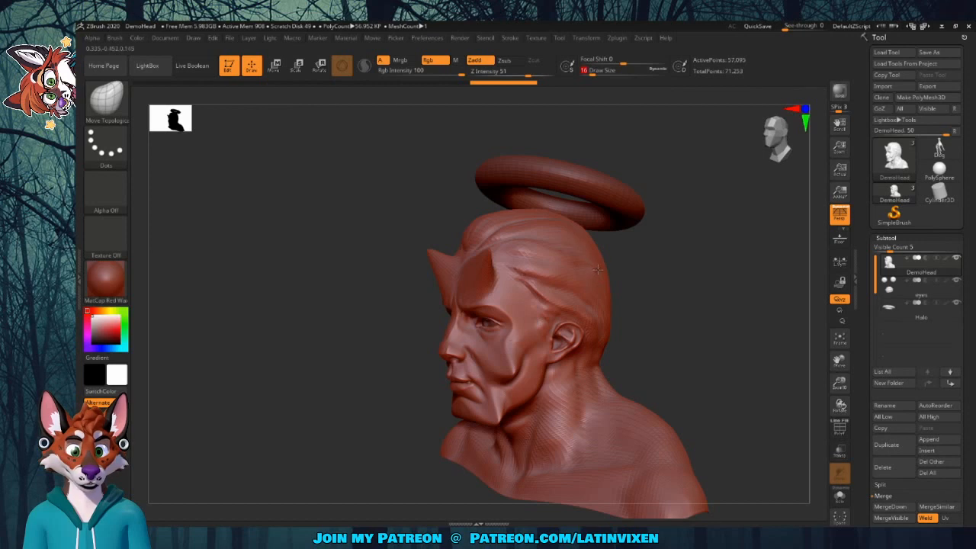
left_click(611, 264)
mouse_move(602, 250)
left_mouse_down()
mouse_move(585, 238)
mouse_move(599, 232)
left_mouse_up()
left_click_drag(546, 267, 598, 269)
mouse_move(627, 272)
left_mouse_down()
mouse_move(681, 273)
mouse_move(646, 254)
mouse_move(598, 252)
mouse_move(664, 269)
left_mouse_up()
left_click_drag(661, 263, 627, 283, "shift")
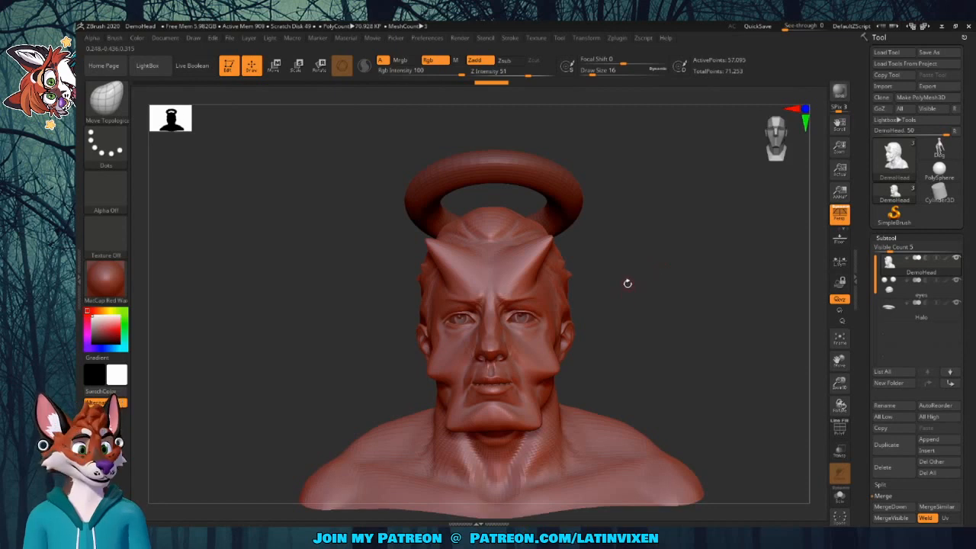
Move in on the face and make DamStandard the active sculpting brush
left_click_drag(839, 382, 839, 364)
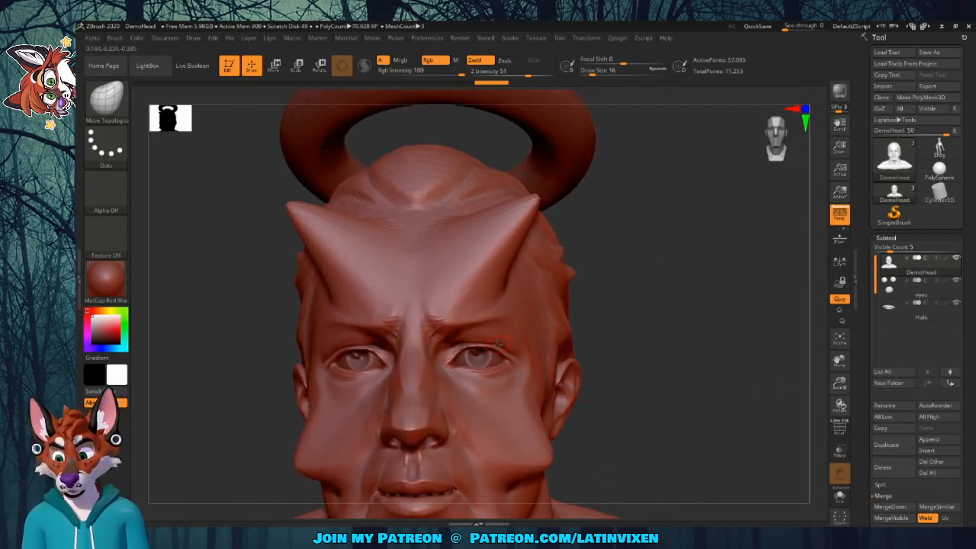
key("shift+f")
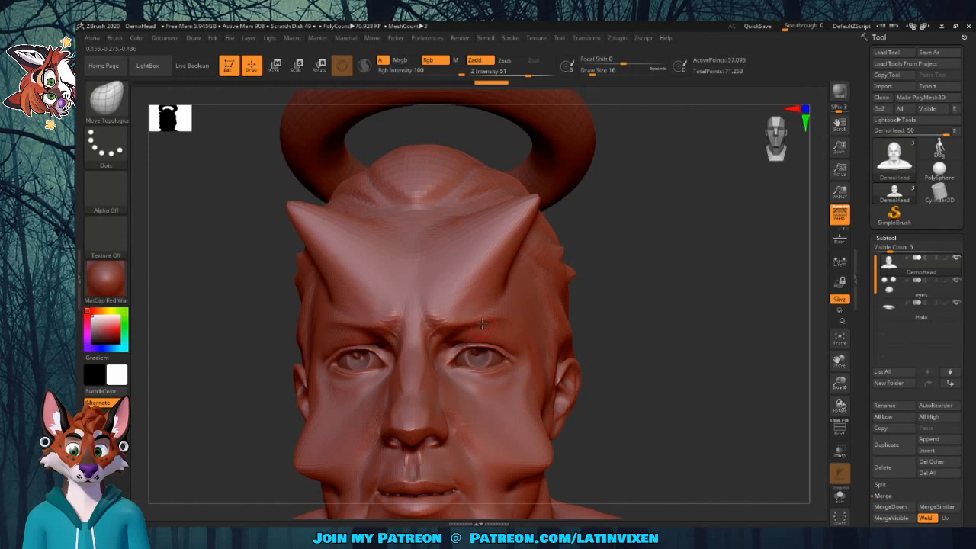
left_click(106, 98)
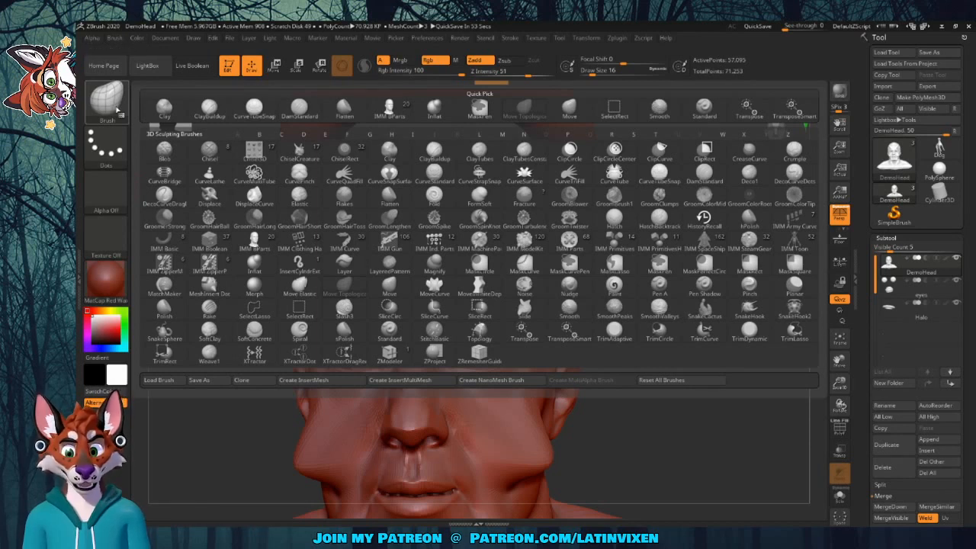
key("d")
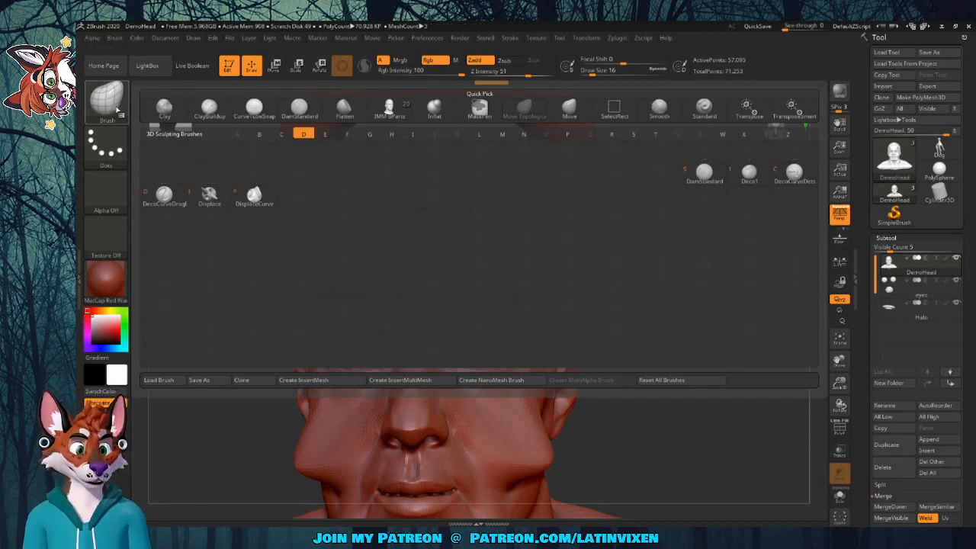
left_click(700, 175)
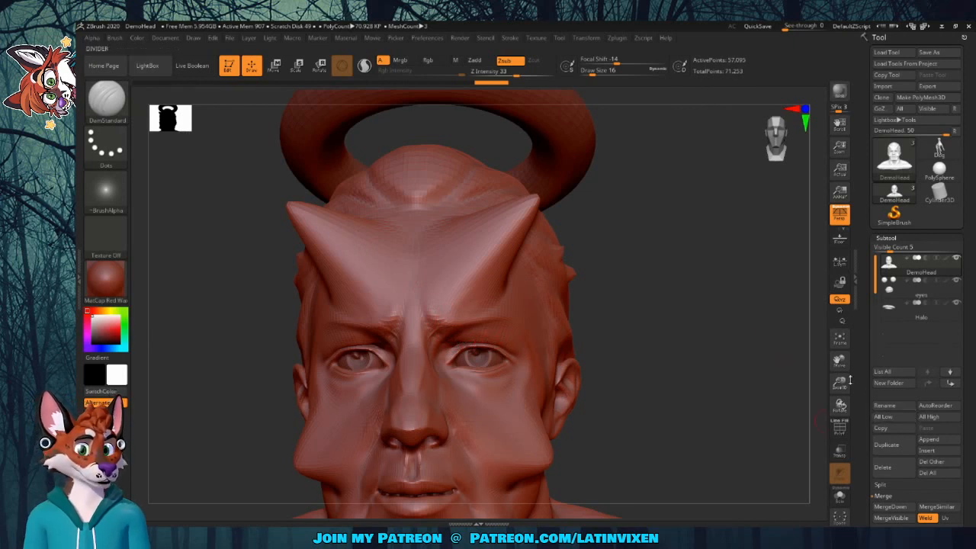
Carve a scar above and below one eye only, running from the brow down onto the cheek
left_click_drag(840, 383, 851, 410)
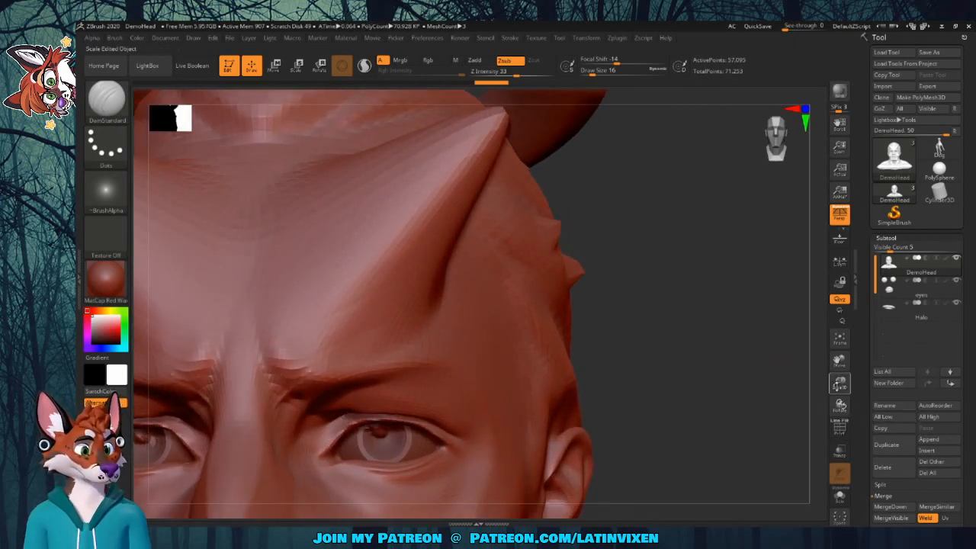
left_click_drag(839, 370, 851, 330)
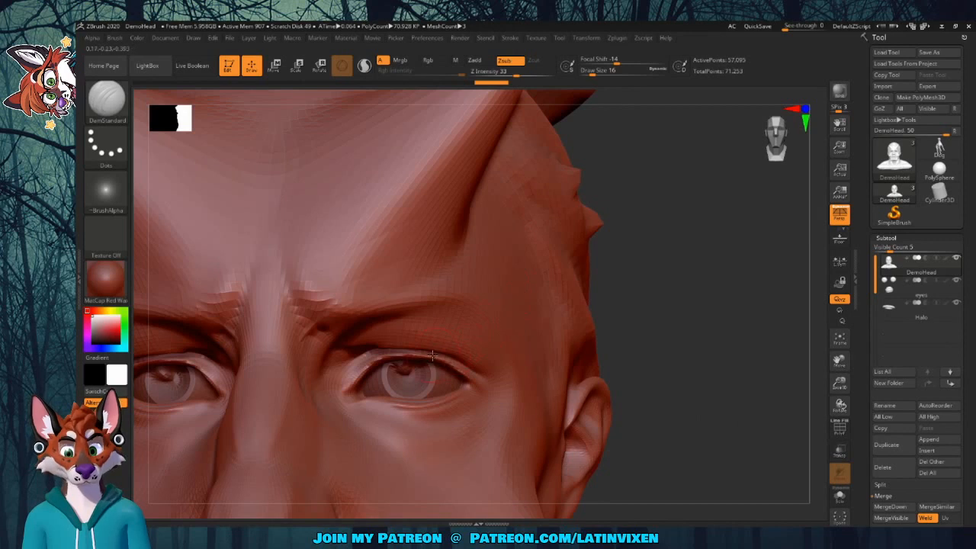
mouse_move(432, 355)
left_mouse_down()
mouse_move(451, 327)
mouse_move(452, 279)
left_mouse_up()
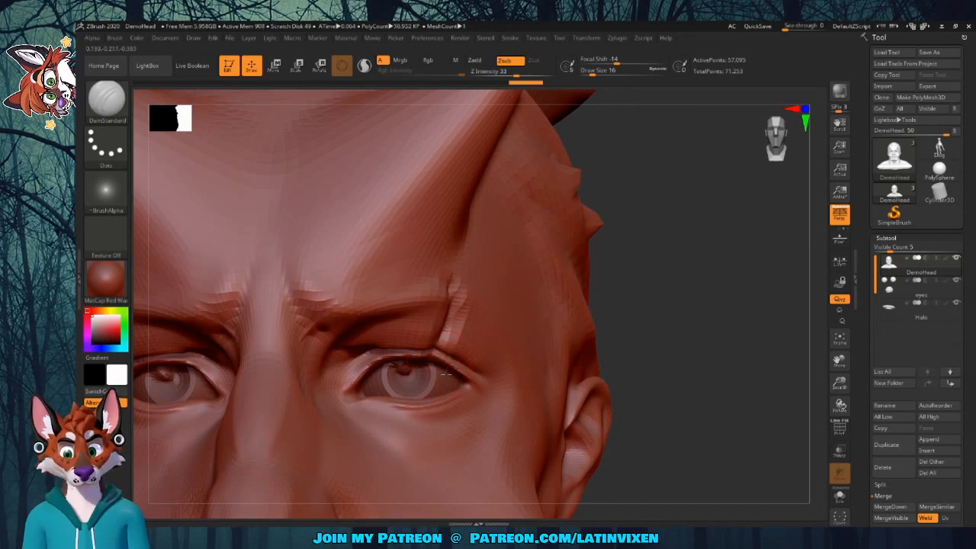
left_click_drag(424, 404, 453, 497)
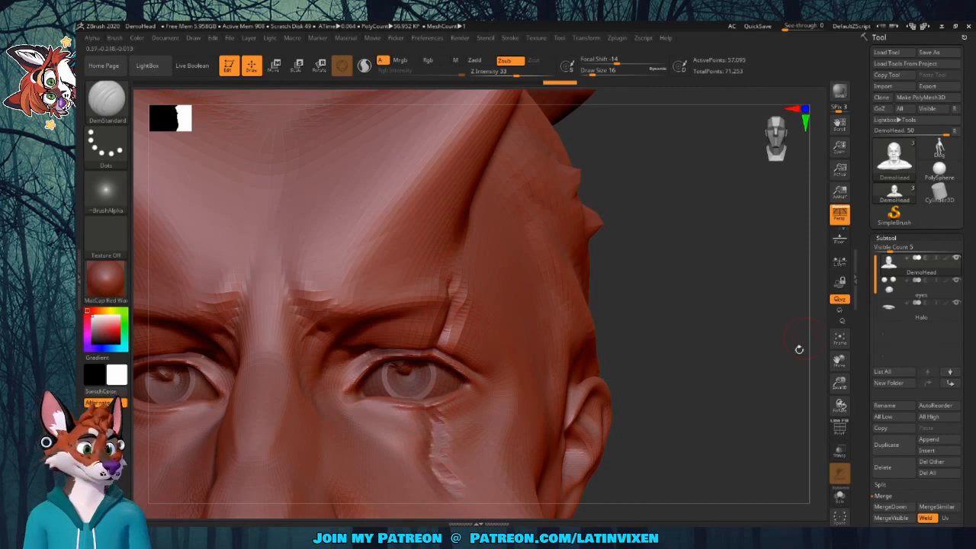
left_click_drag(831, 384, 828, 336)
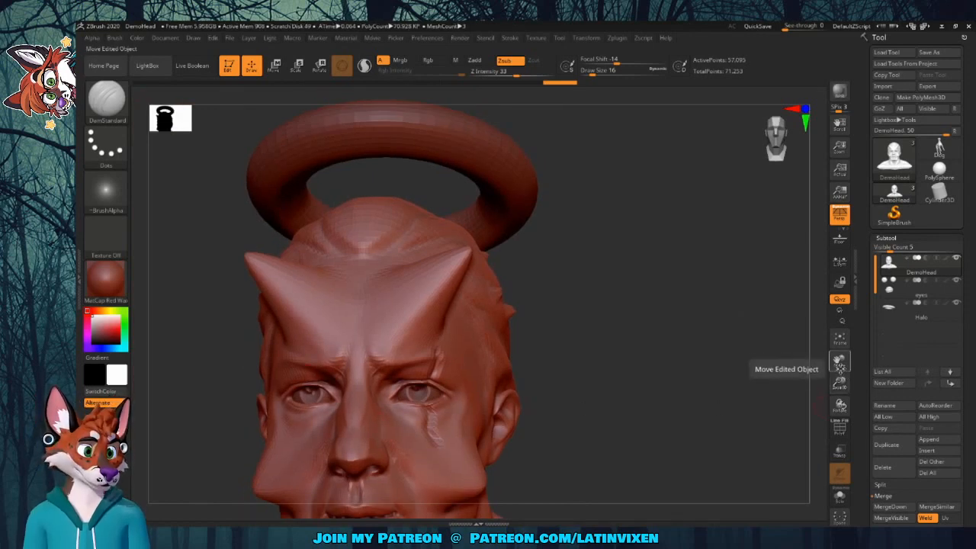
left_click_drag(839, 384, 865, 307)
mouse_move(752, 323)
left_mouse_down()
mouse_move(785, 329)
mouse_move(750, 331)
left_mouse_up()
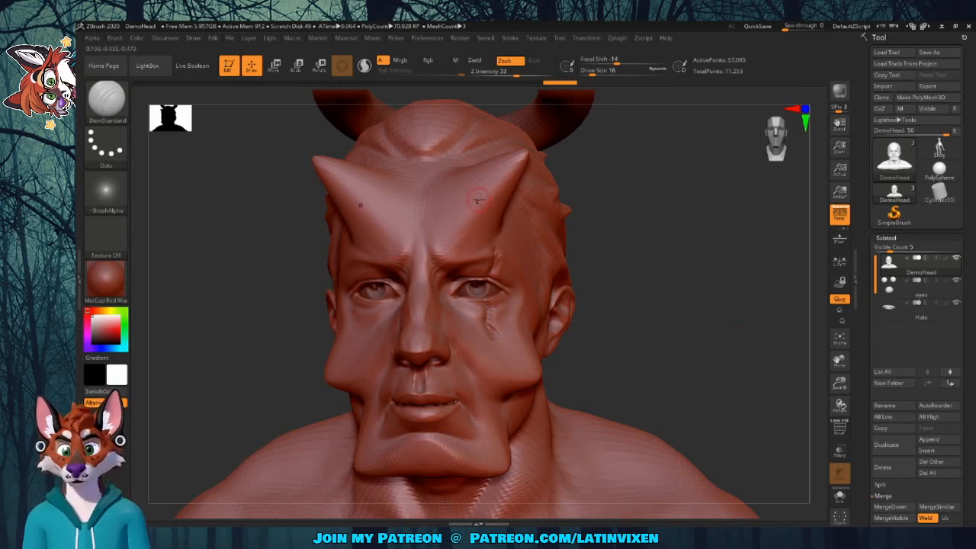
Carve mirrored scratches into both horns and small marks along the bridge of the nose
mouse_move(499, 170)
left_mouse_down()
mouse_move(488, 189)
mouse_move(462, 200)
mouse_move(450, 231)
left_mouse_up()
mouse_move(648, 220)
left_mouse_down()
mouse_move(678, 198)
mouse_move(660, 181)
mouse_move(616, 218)
left_mouse_up()
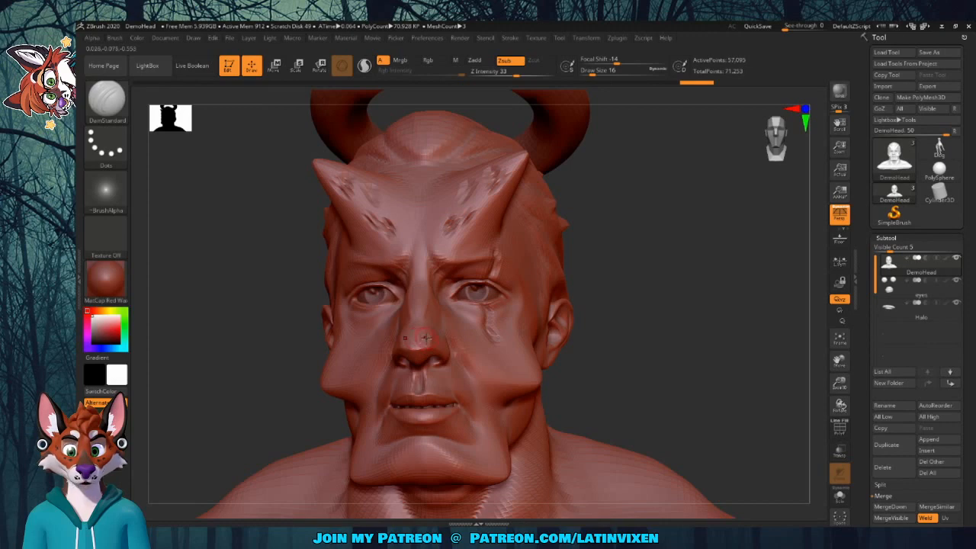
mouse_move(429, 326)
left_mouse_down()
mouse_move(427, 335)
mouse_move(424, 324)
left_mouse_up()
left_click_drag(651, 329, 561, 274)
left_click_drag(621, 316, 611, 299)
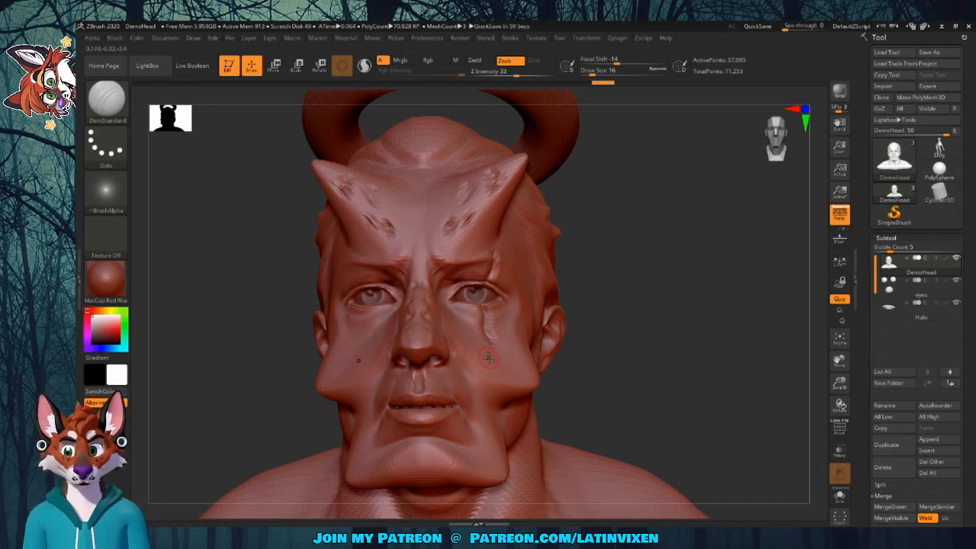
mouse_move(739, 250)
left_mouse_down()
mouse_move(751, 320)
mouse_move(743, 255)
mouse_move(709, 281)
left_mouse_up()
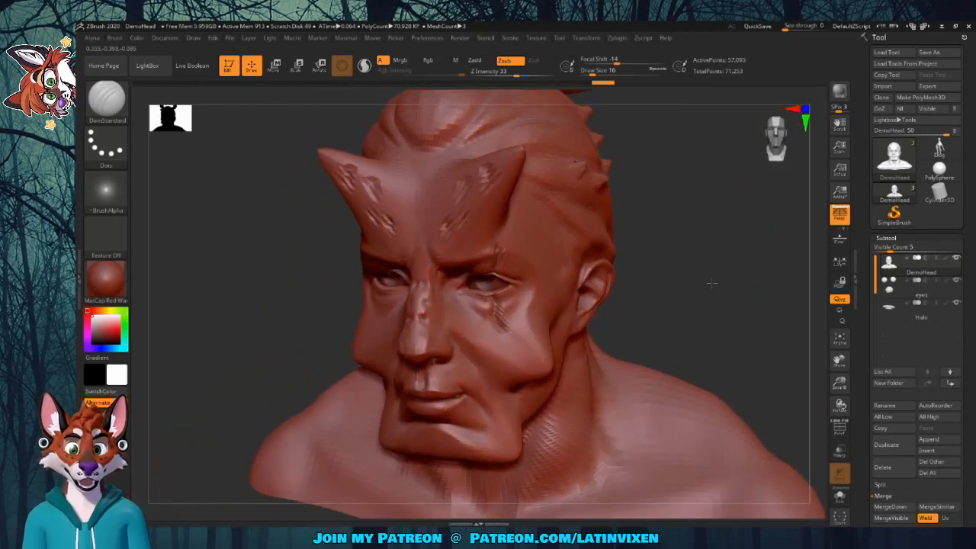
Carve mirrored creases rising from both mouth corners like a widened smile, and inspect the face from several angles
left_click(109, 111)
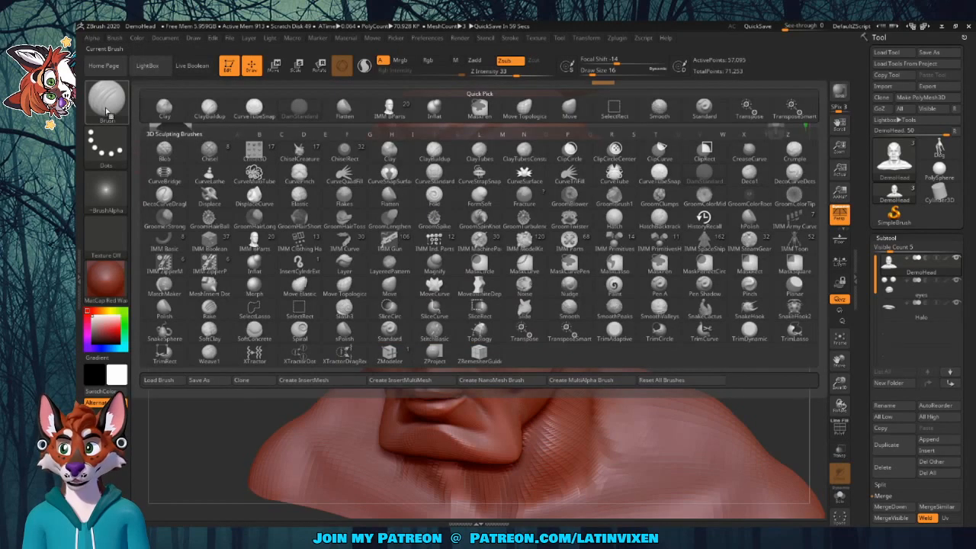
left_click(107, 112)
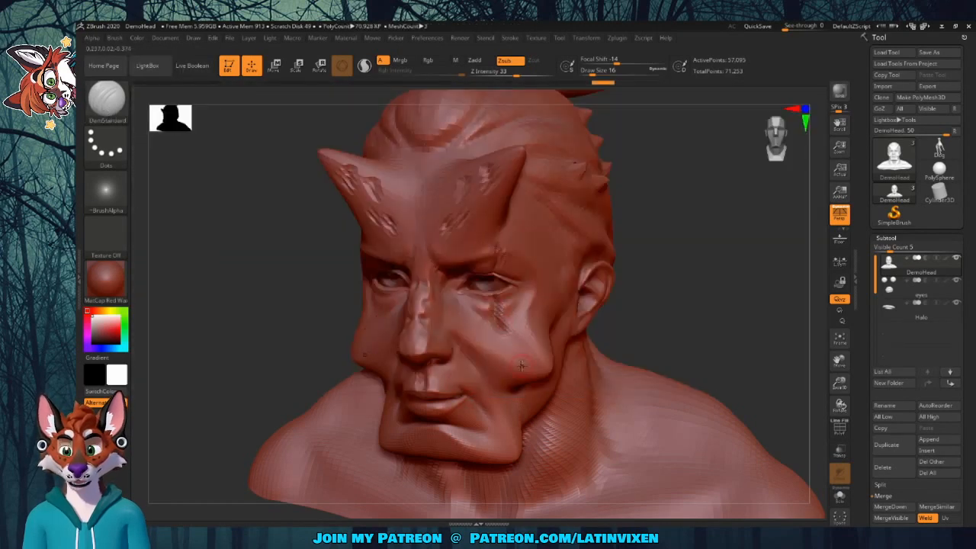
left_click_drag(701, 356, 521, 450)
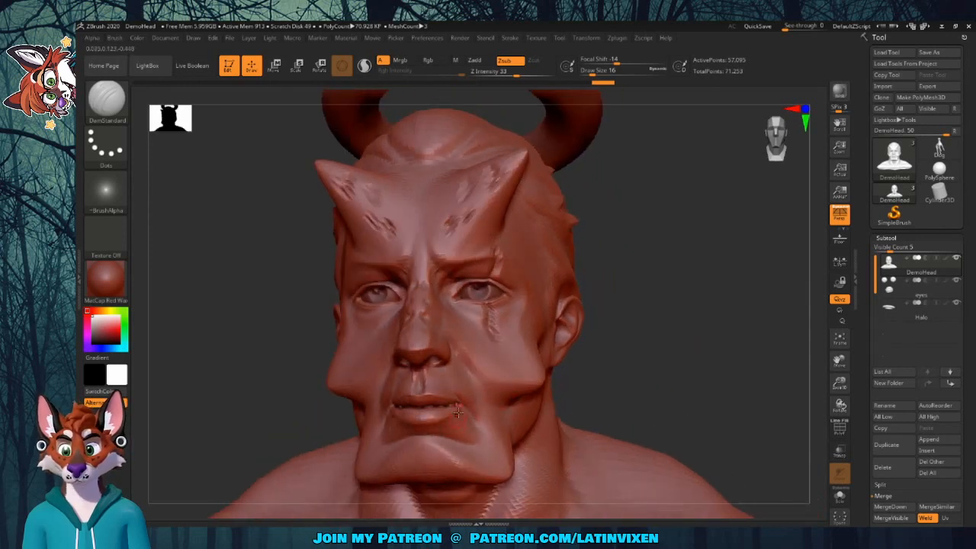
mouse_move(461, 402)
left_mouse_down()
mouse_move(475, 377)
mouse_move(475, 385)
left_mouse_up()
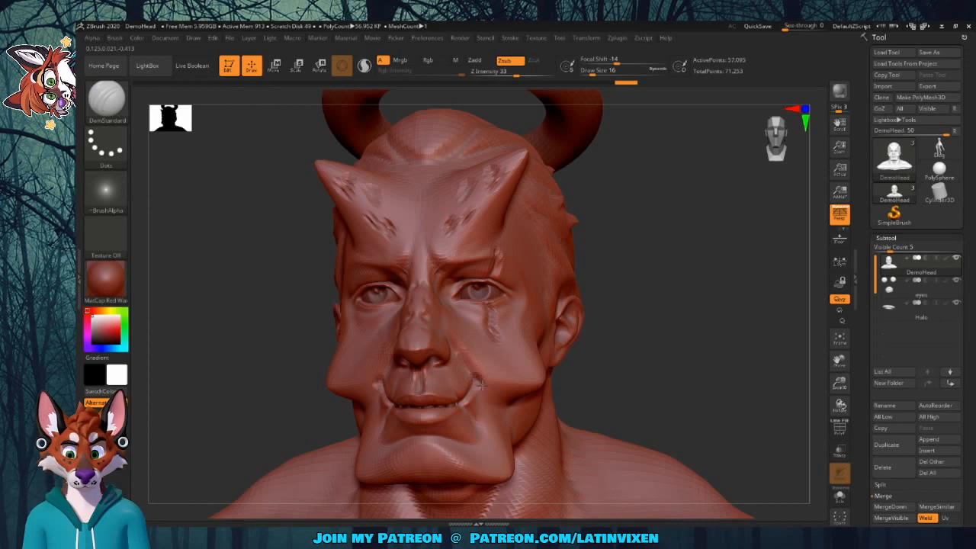
left_click_drag(675, 349, 680, 353)
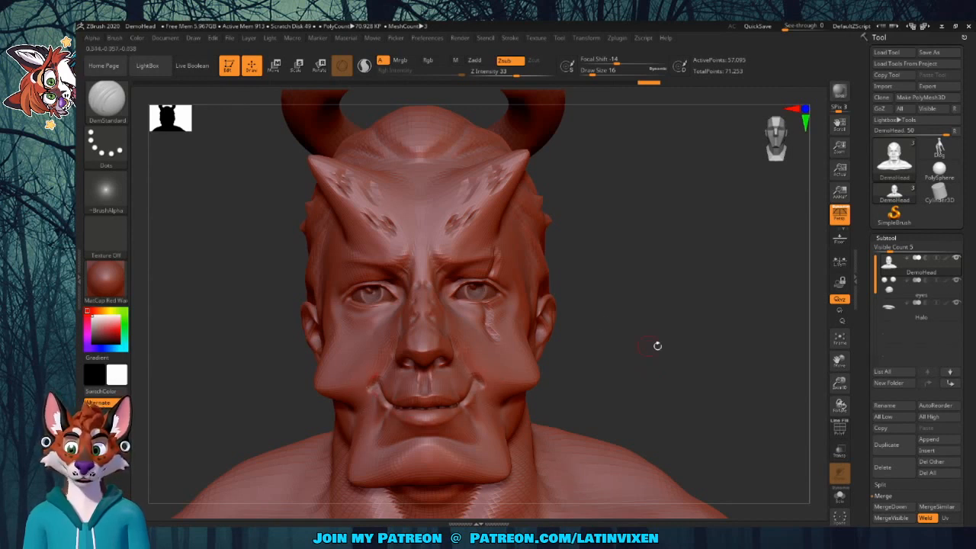
left_click_drag(656, 344, 626, 321)
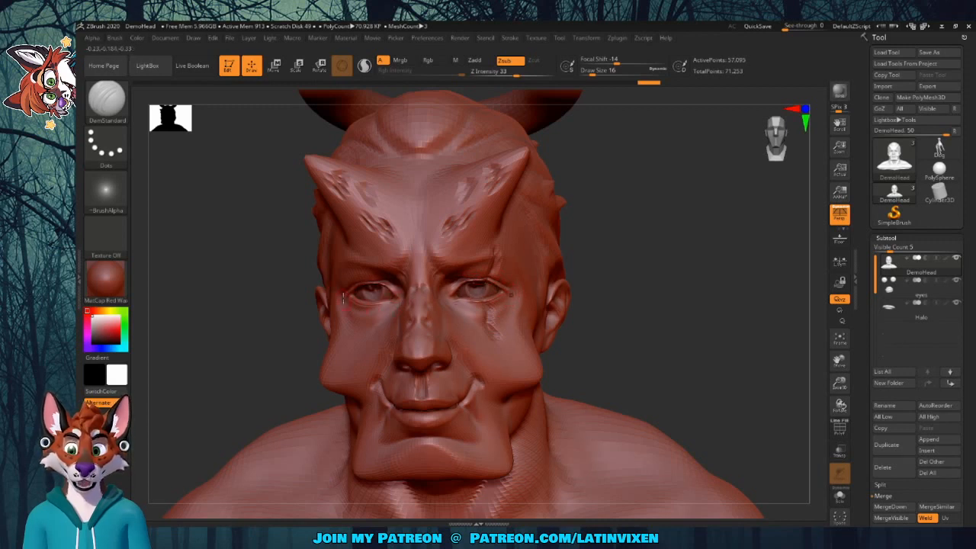
left_click_drag(678, 327, 625, 313)
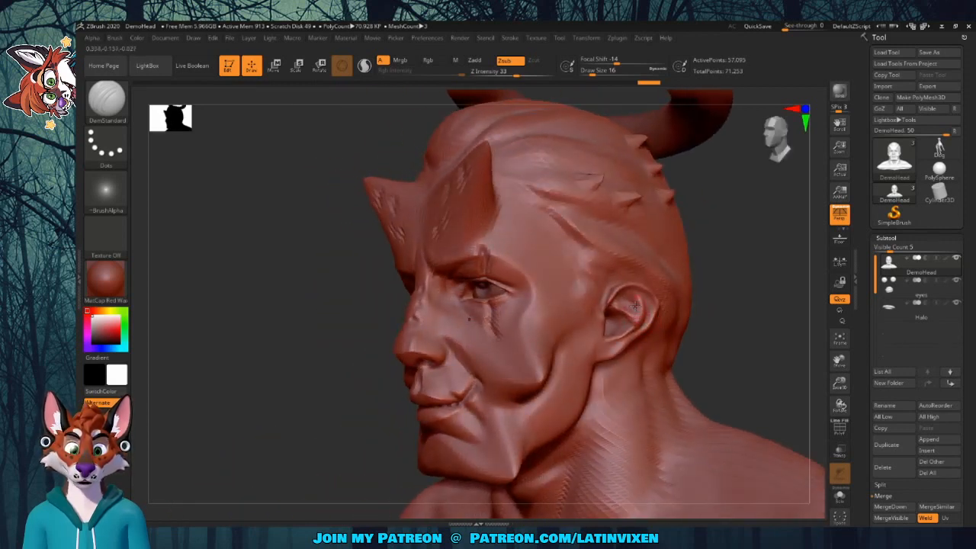
left_click_drag(725, 327, 638, 300)
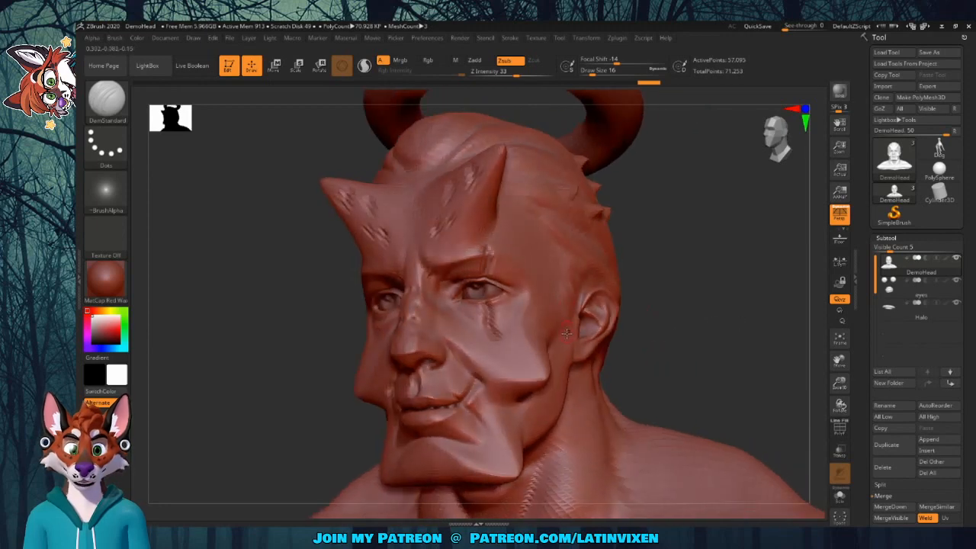
left_click_drag(730, 251, 625, 244)
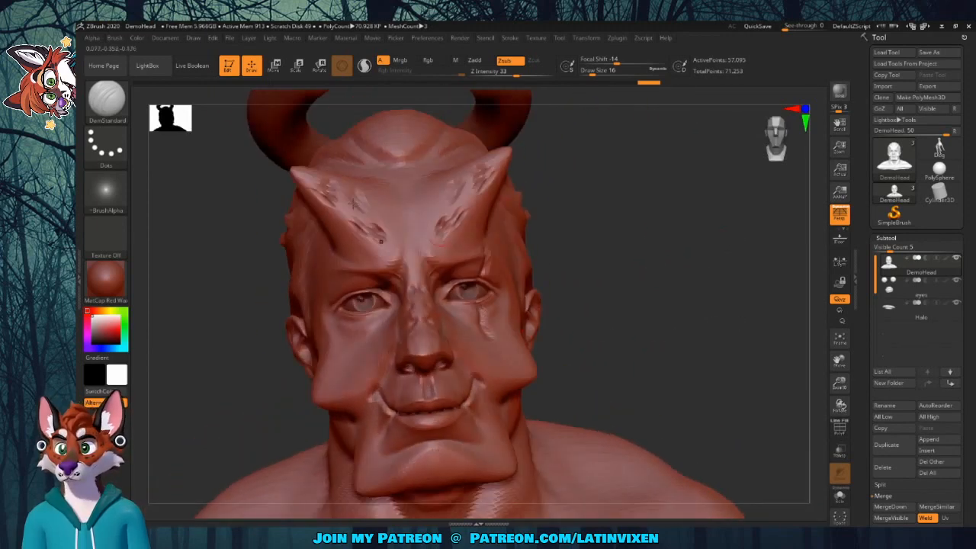
Make Clay the active sculpting brush and turn the bust to a three-quarter view
left_click(105, 99)
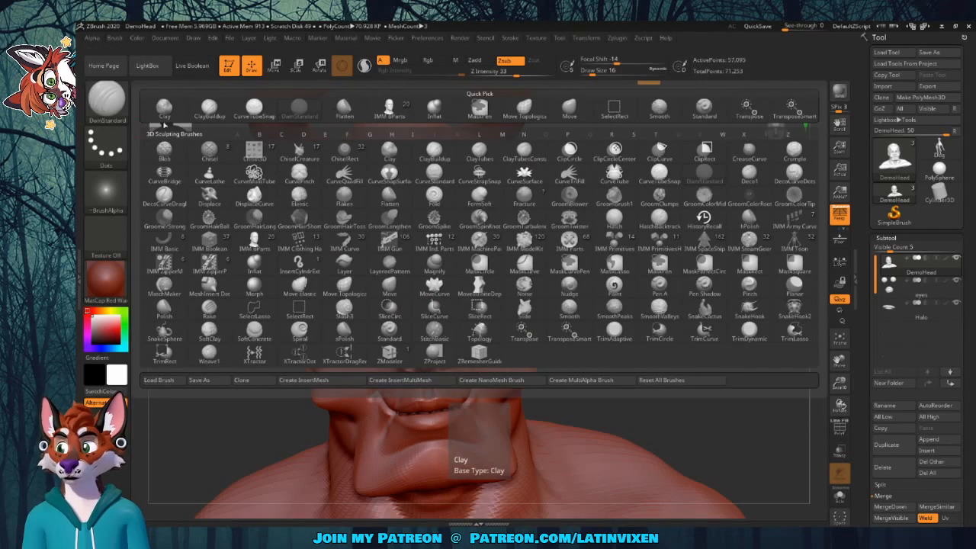
left_click(164, 105)
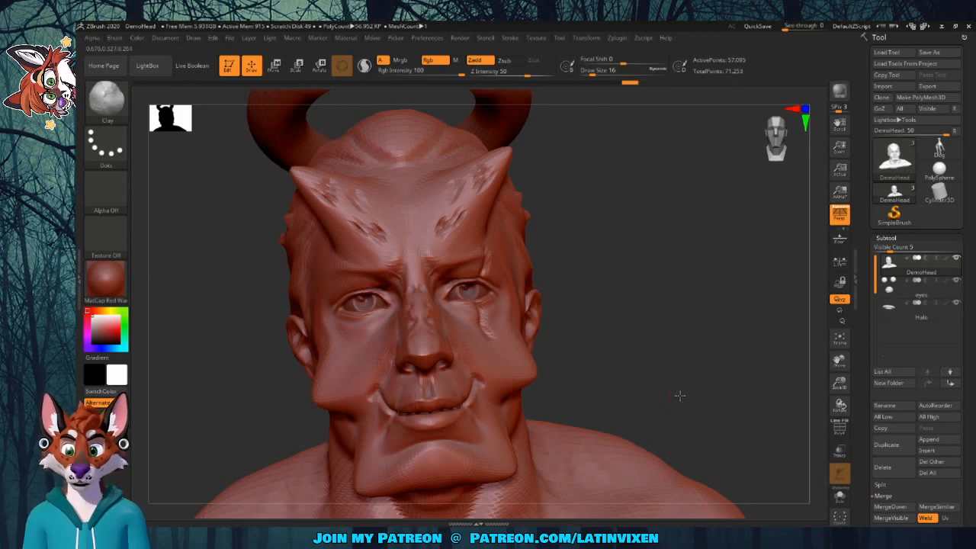
left_click_drag(679, 395, 588, 442)
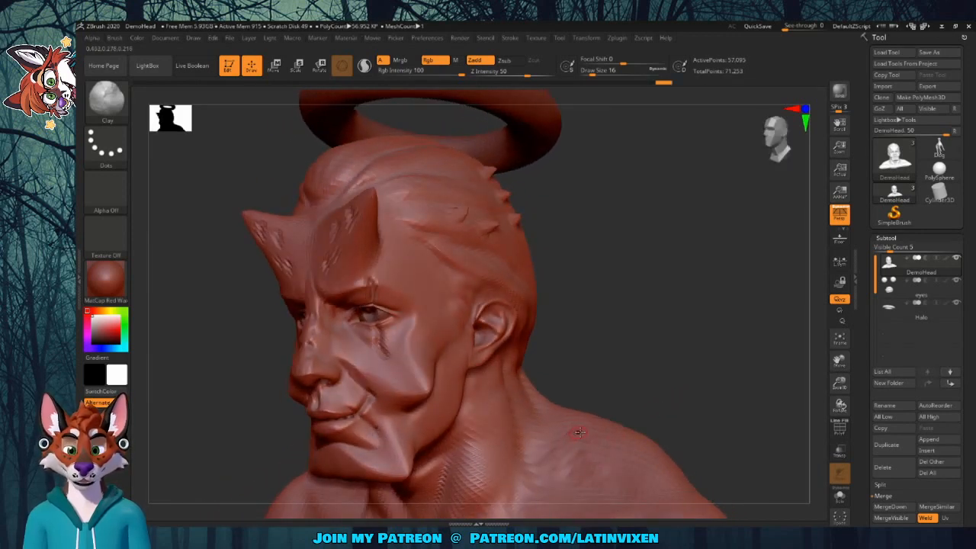
left_click_drag(670, 346, 674, 346)
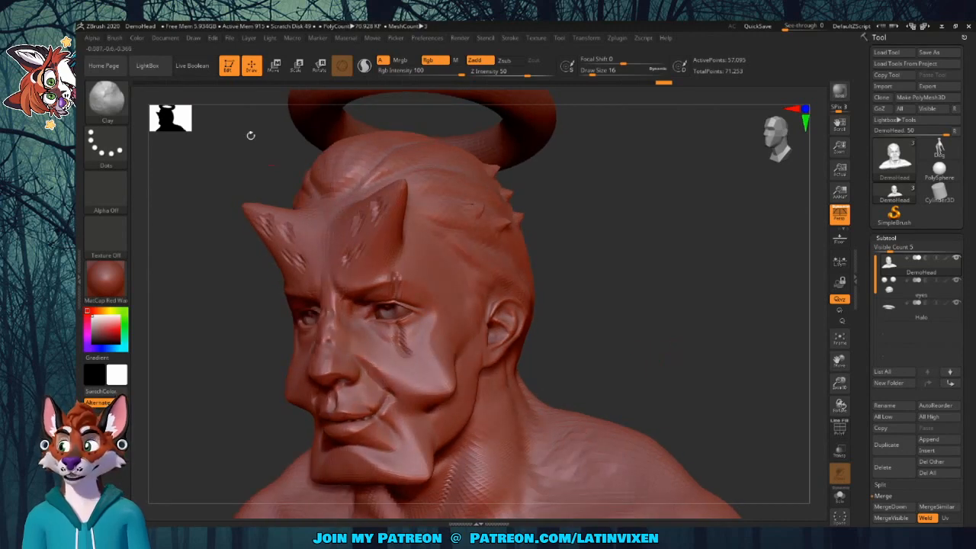
Make ClayBuildup the active brush, set its draw size to 51, and bring the neck and shoulders into view
left_click(116, 98)
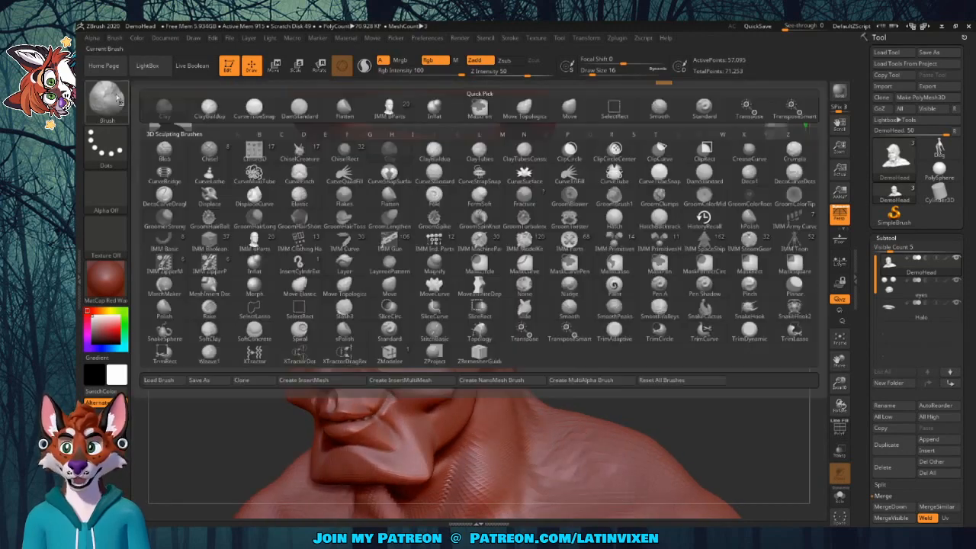
left_click(209, 108)
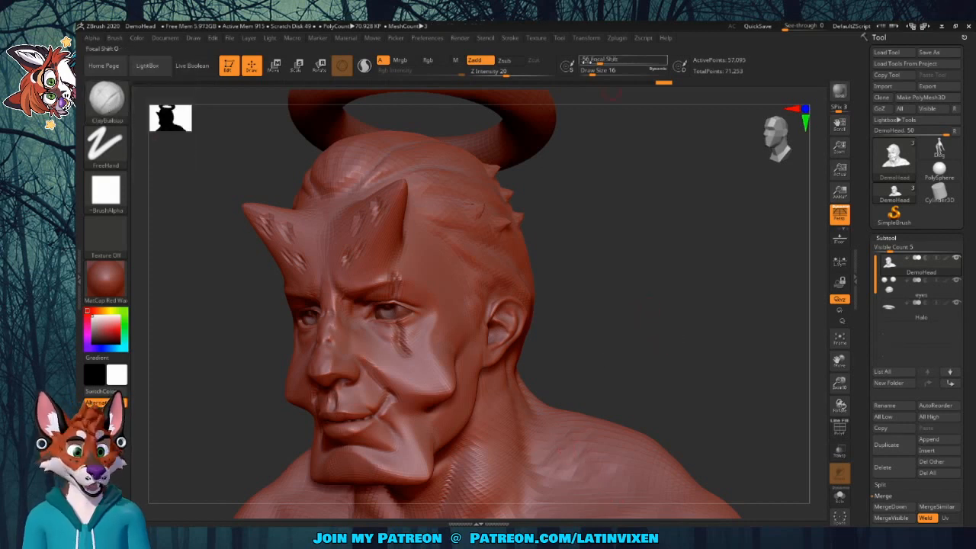
left_click(600, 73)
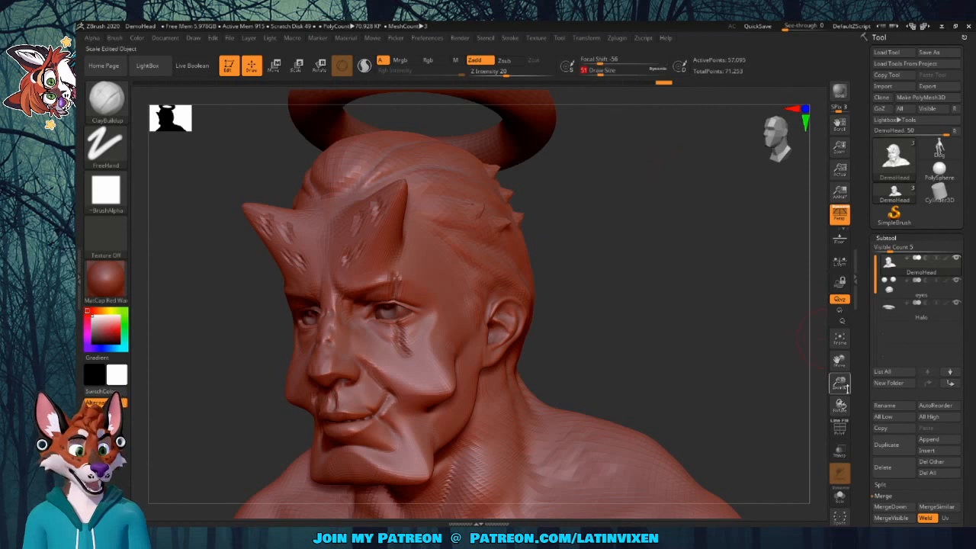
left_click_drag(839, 361, 827, 314)
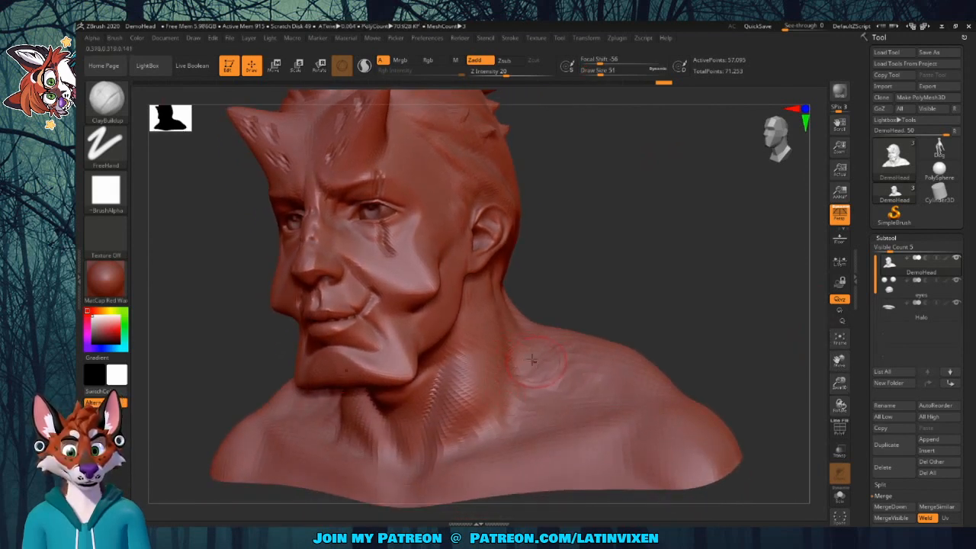
Build up mirrored, rough overlapping clay strokes from the base of the neck across the collarbones and inner shoulders
mouse_move(535, 361)
left_mouse_down()
mouse_move(504, 405)
mouse_move(511, 422)
left_mouse_up()
left_click_drag(561, 388, 538, 429)
mouse_move(592, 388)
left_mouse_down()
mouse_move(574, 429)
mouse_move(534, 439)
left_mouse_up()
left_click_drag(546, 360, 507, 409)
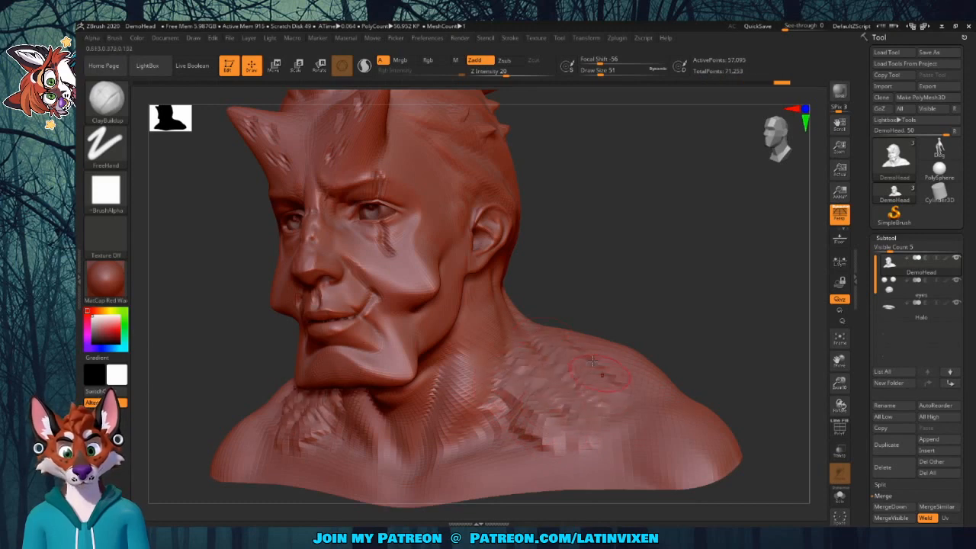
left_click_drag(584, 386, 544, 438)
left_click_drag(541, 394, 510, 420)
left_click_drag(523, 374, 490, 402)
left_click_drag(506, 340, 491, 371)
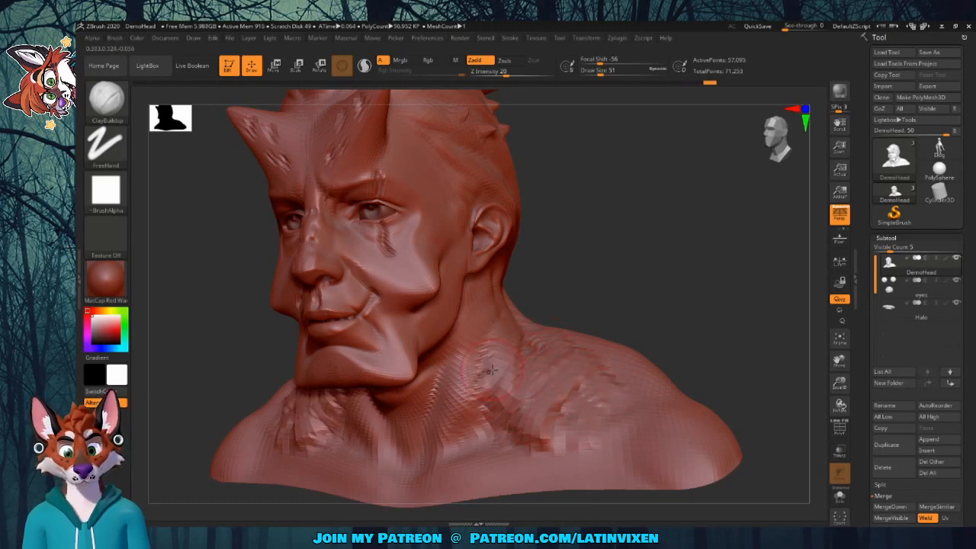
mouse_move(648, 296)
left_mouse_down()
mouse_move(678, 277)
mouse_move(626, 290)
mouse_move(667, 287)
left_mouse_up()
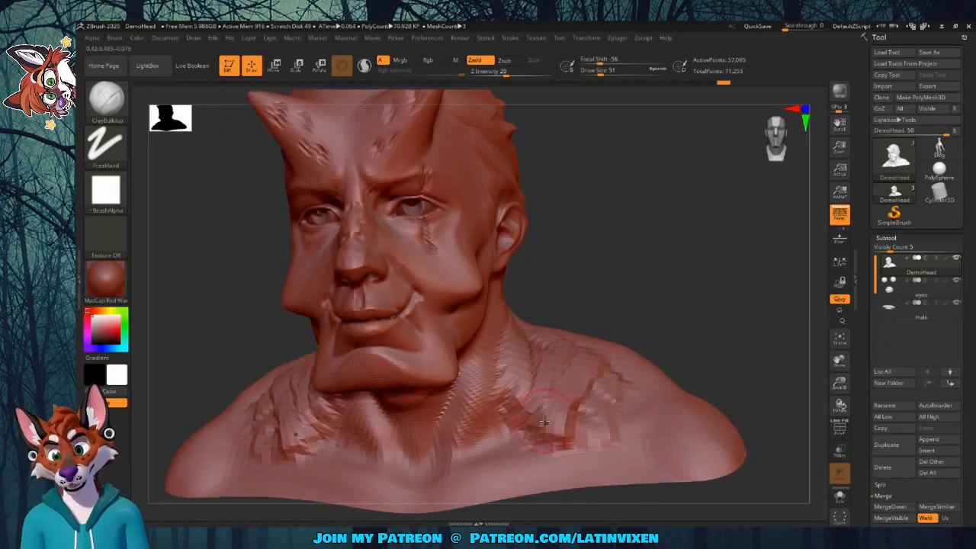
mouse_move(747, 303)
left_mouse_down()
mouse_move(728, 317)
mouse_move(688, 299)
left_mouse_up()
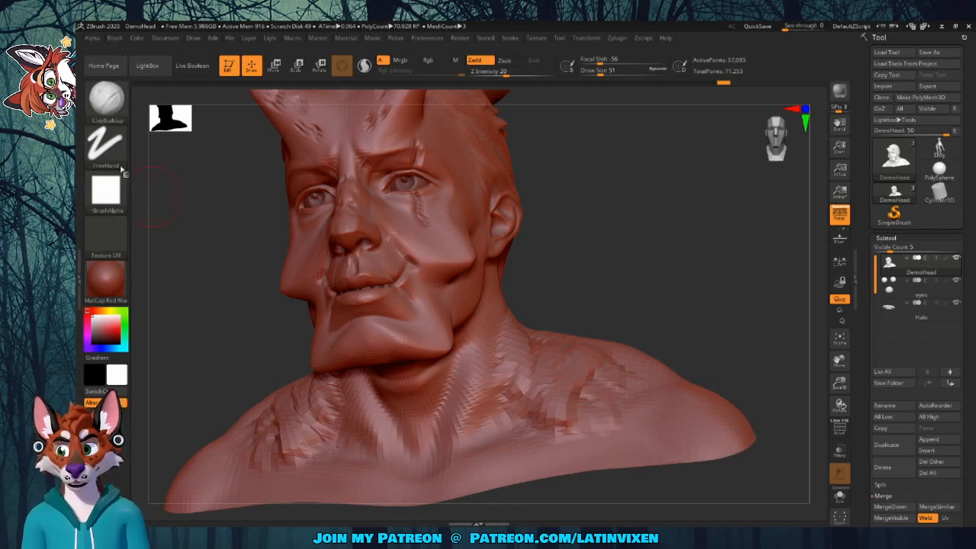
Extend the mirrored clay buildup towards the outer shoulders and soften its outer edge with the Smooth brush
mouse_move(98, 115)
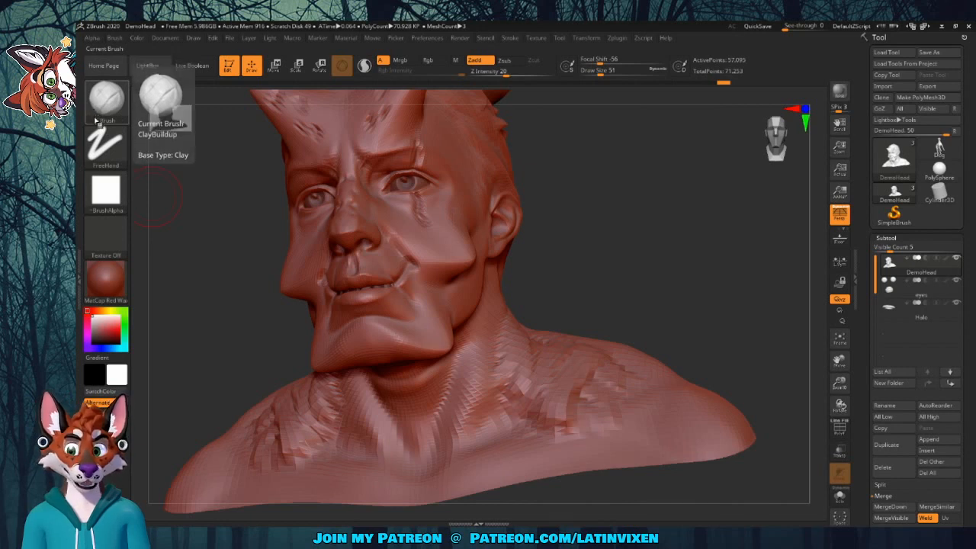
key("shift")
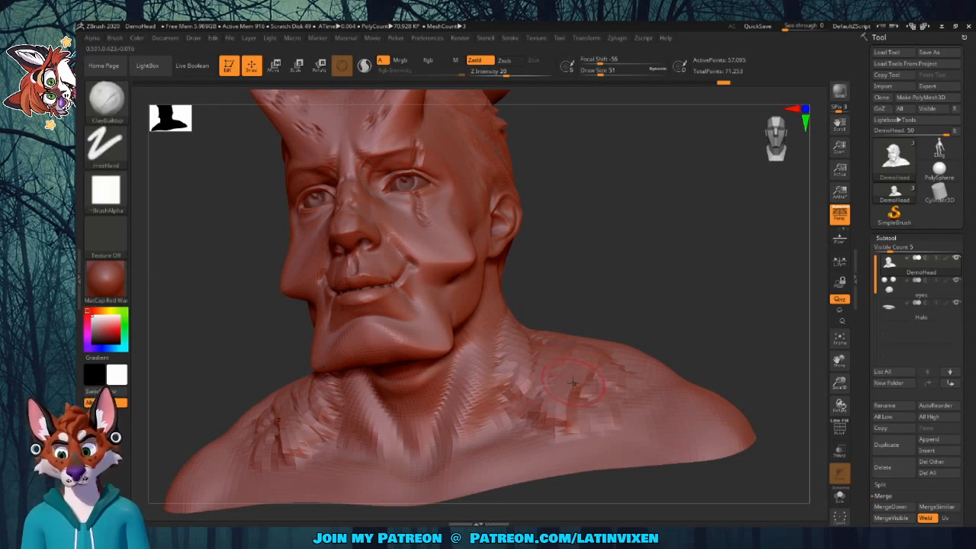
key("shift")
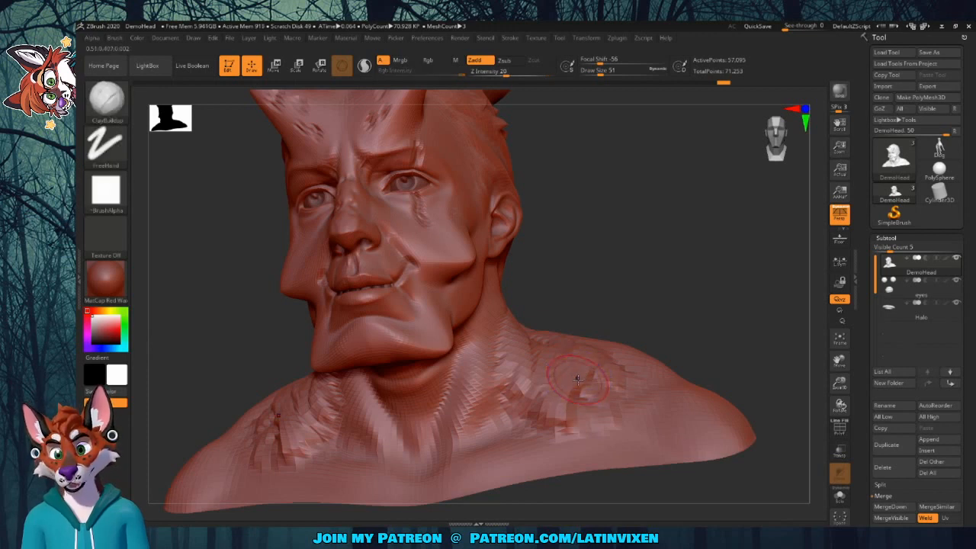
mouse_move(577, 379)
left_mouse_down()
mouse_move(625, 384)
mouse_move(668, 415)
mouse_move(687, 402)
mouse_move(603, 343)
left_mouse_up()
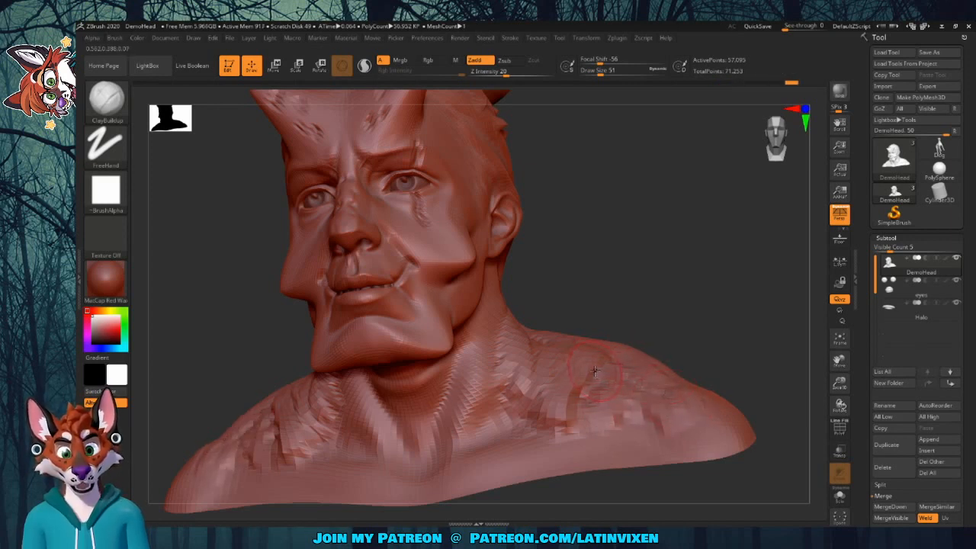
key("shift")
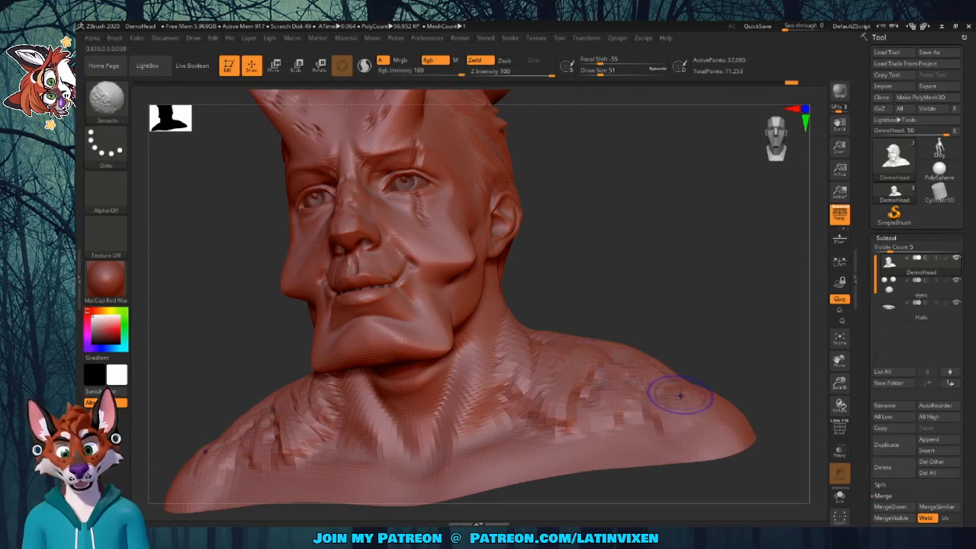
left_click_drag(679, 395, 672, 409, "shift")
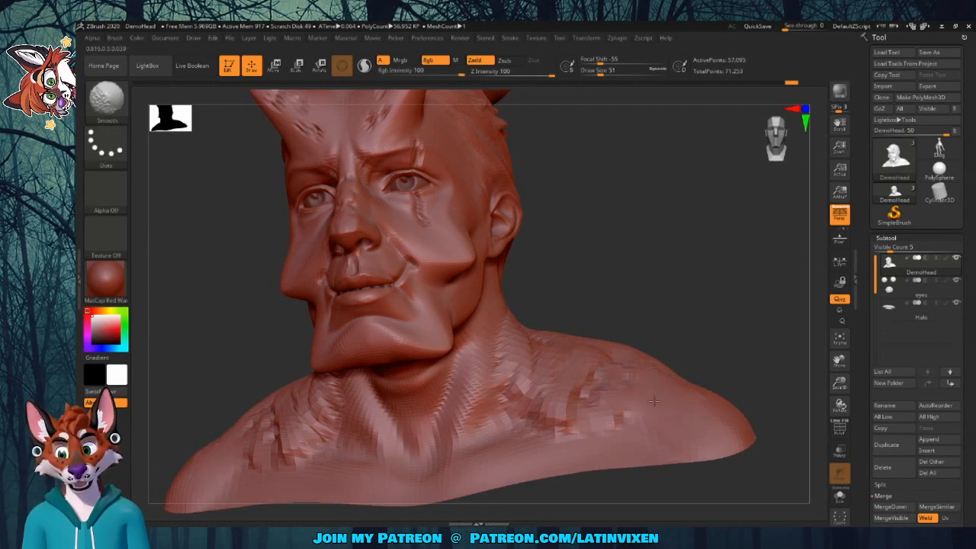
Smooth the rough clay strokes on the shoulders and collar area of the DemoHead bust with the Smooth brush
left_click_drag(644, 374, 621, 408, "shift")
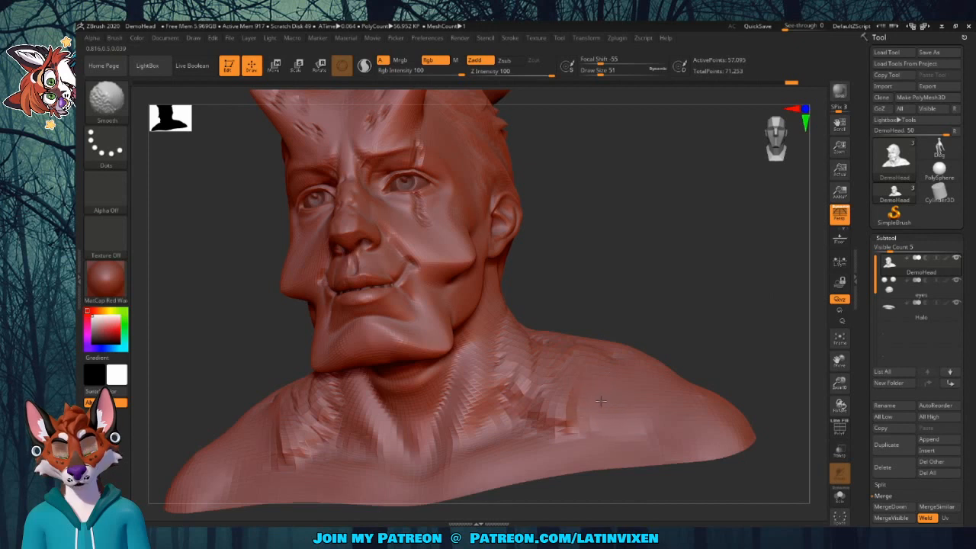
mouse_move(579, 348)
left_mouse_down()
mouse_move(536, 391)
mouse_move(560, 415)
mouse_move(522, 408)
mouse_move(543, 415)
left_mouse_up()
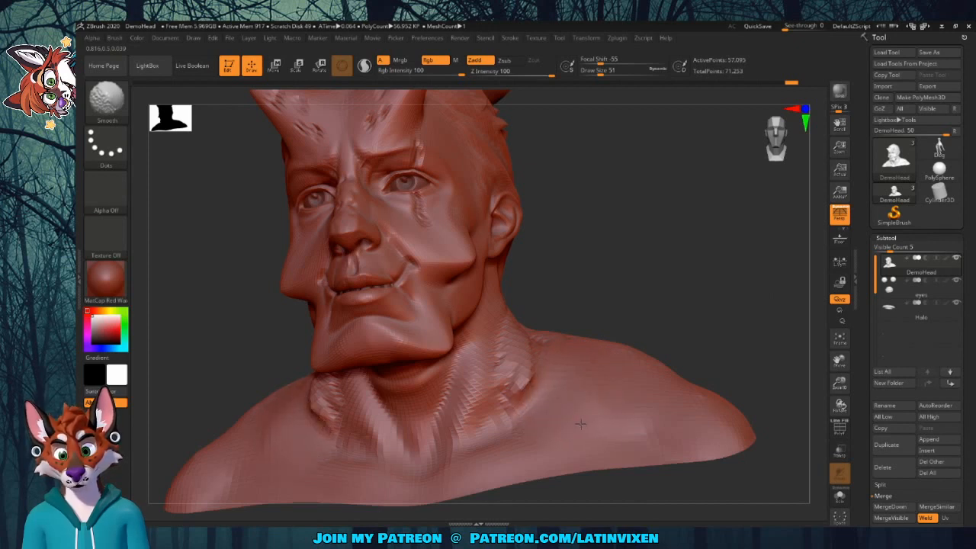
left_click_drag(686, 335, 625, 340)
mouse_move(625, 340)
right_mouse_down()
mouse_move(627, 306)
mouse_move(647, 305)
mouse_move(660, 330)
right_mouse_up()
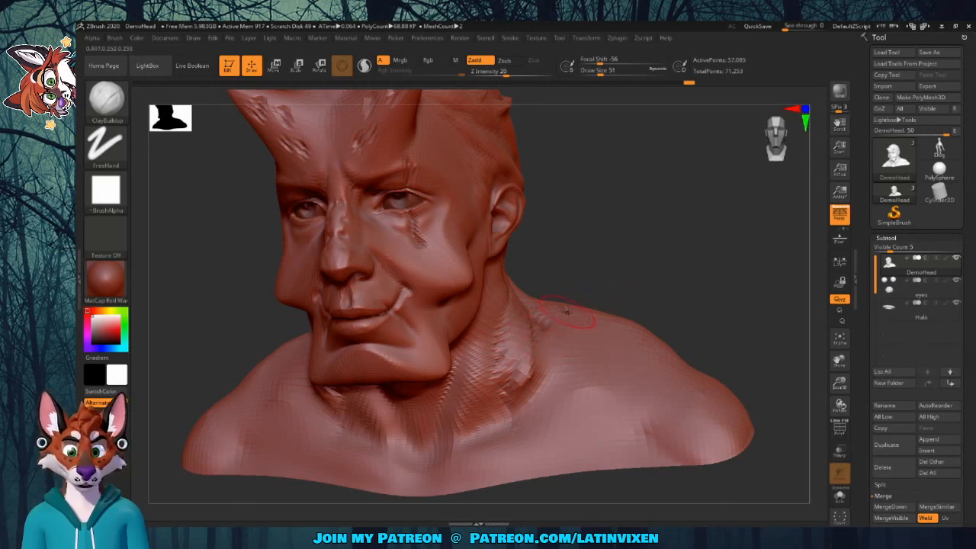
mouse_move(577, 329)
left_mouse_down()
mouse_move(610, 359)
mouse_move(650, 370)
mouse_move(605, 353)
mouse_move(578, 318)
mouse_move(568, 329)
mouse_move(573, 348)
mouse_move(617, 404)
left_mouse_up()
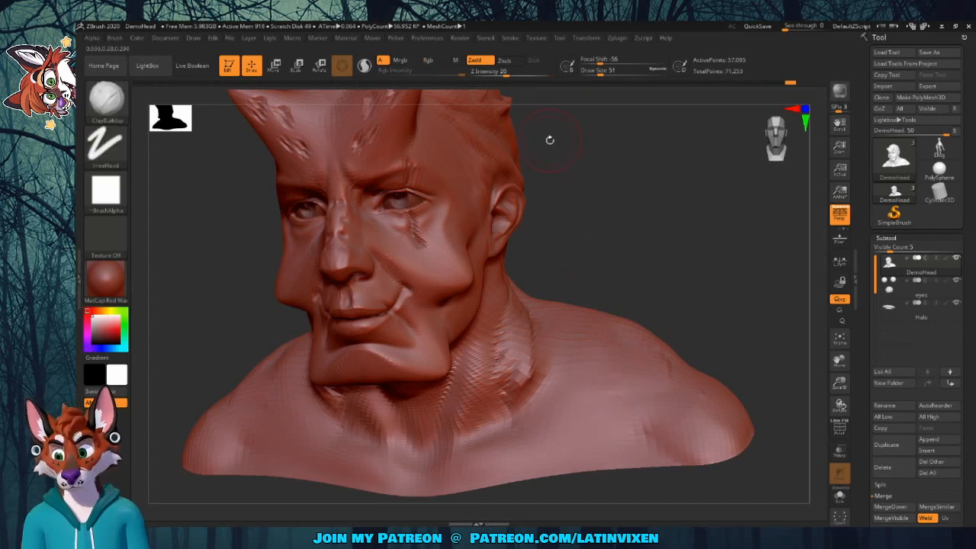
Lower the Smooth brush's Z Intensity to about 28
left_click(505, 70)
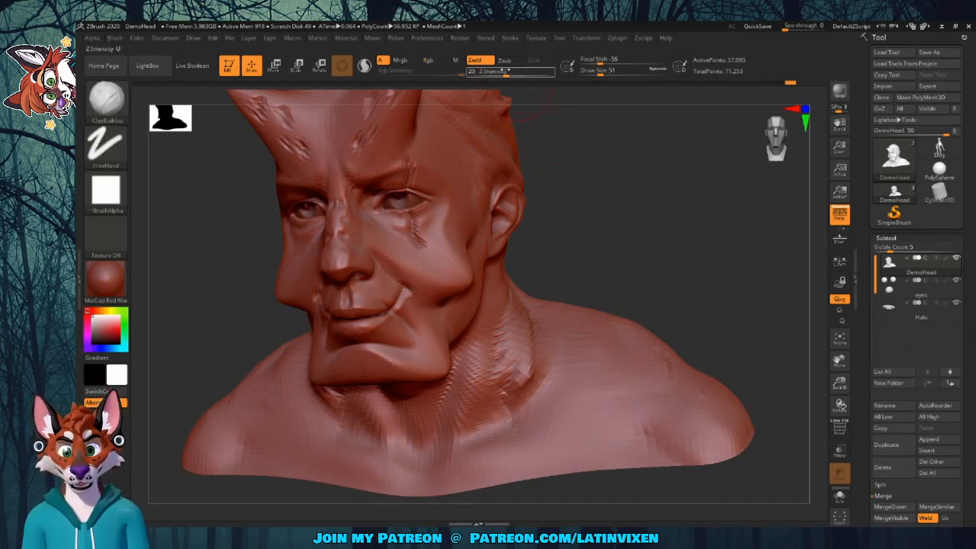
key("shift")
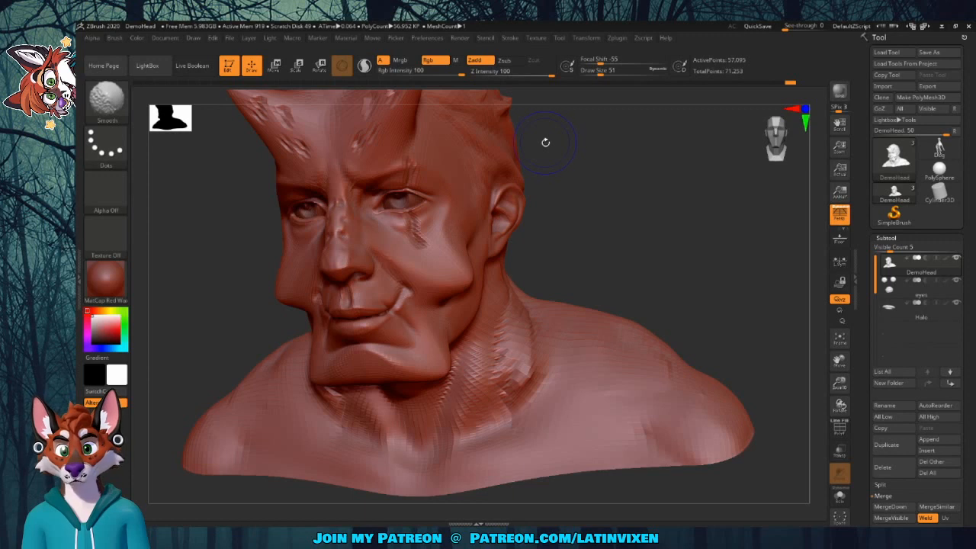
key("shift")
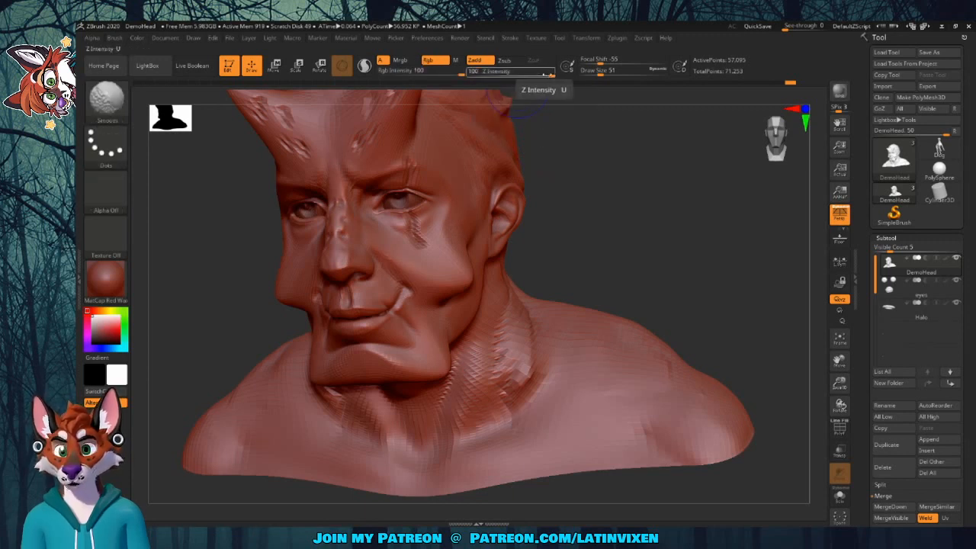
left_click_drag(546, 74, 540, 77)
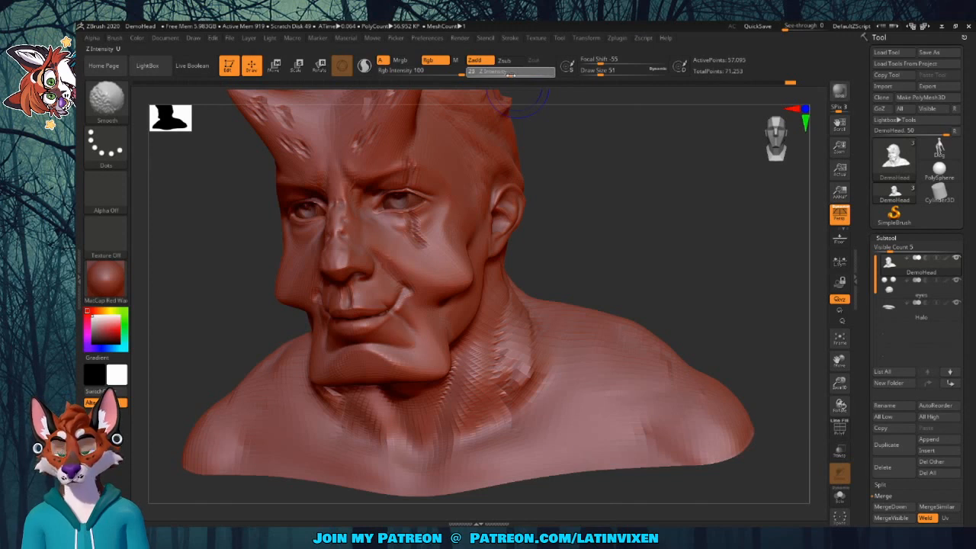
left_click_drag(510, 73, 509, 74)
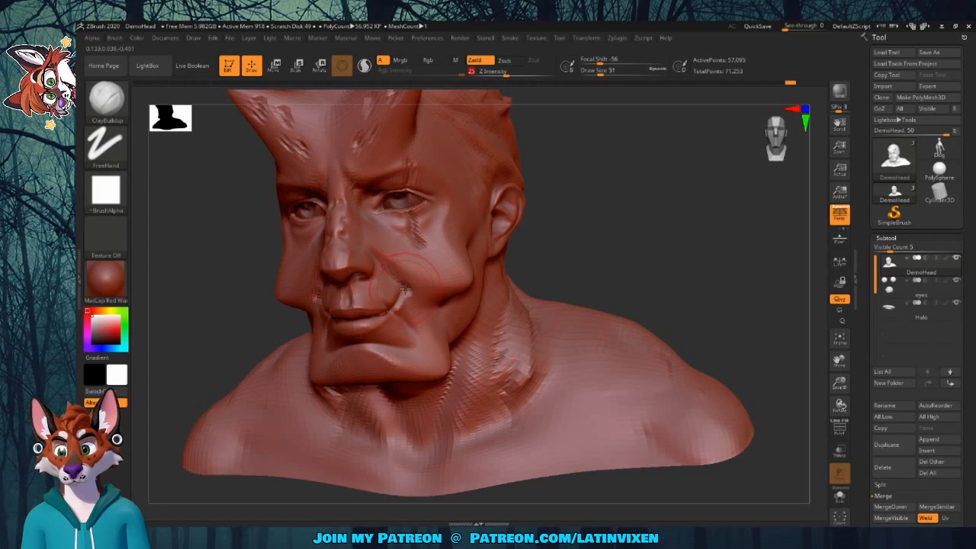
Smooth the raised ridges at the sides and base of the neck with the Smooth brush
key("shift")
mouse_move(405, 283)
left_mouse_down("shift")
mouse_move(418, 296)
mouse_move(514, 318)
left_mouse_up("shift")
left_click_drag(581, 240, 644, 230)
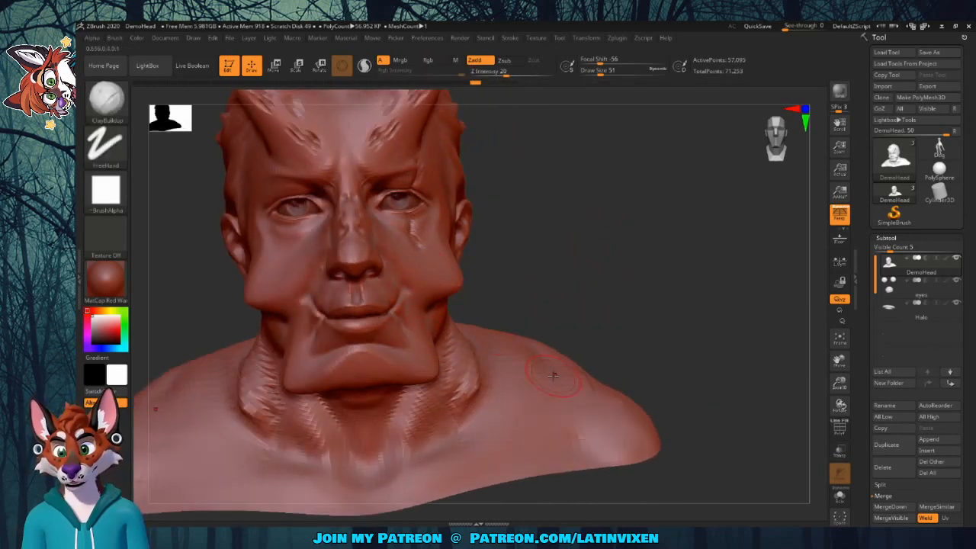
key("shift")
left_click_drag(462, 389, 399, 456, "shift")
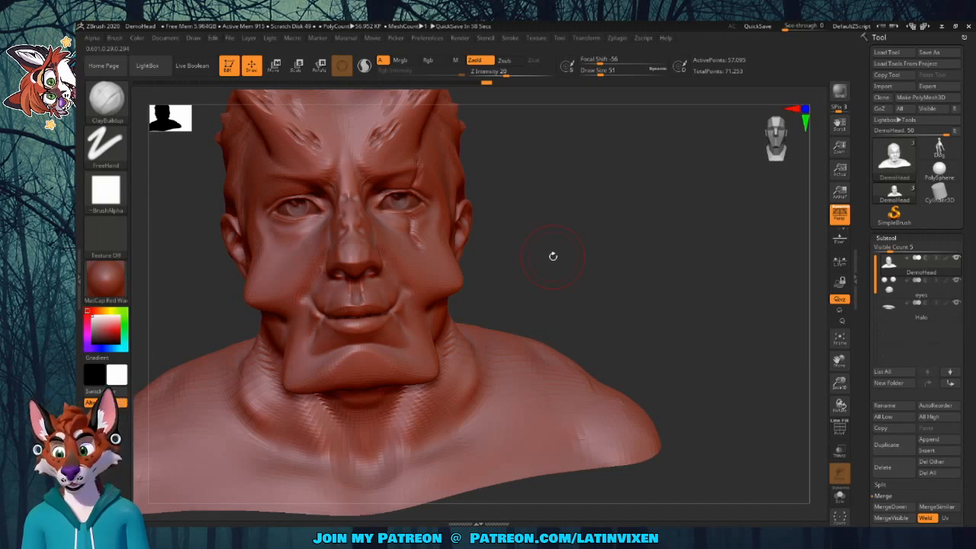
Choose the Flatten brush and flatten the surface where the neck meets the shoulders
mouse_move(552, 256)
left_mouse_down()
mouse_move(518, 252)
mouse_move(537, 252)
left_mouse_up()
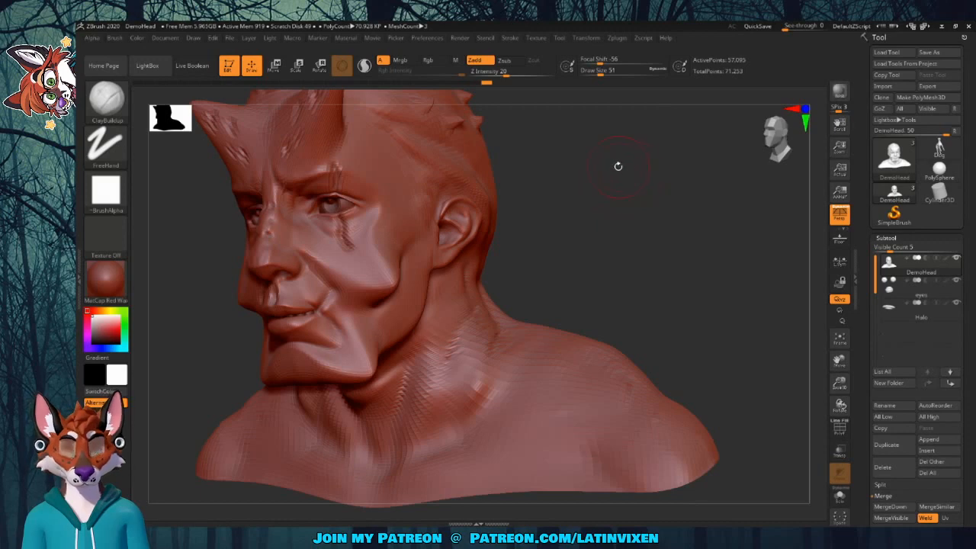
mouse_move(630, 175)
left_mouse_down()
mouse_move(656, 163)
mouse_move(366, 152)
left_mouse_up()
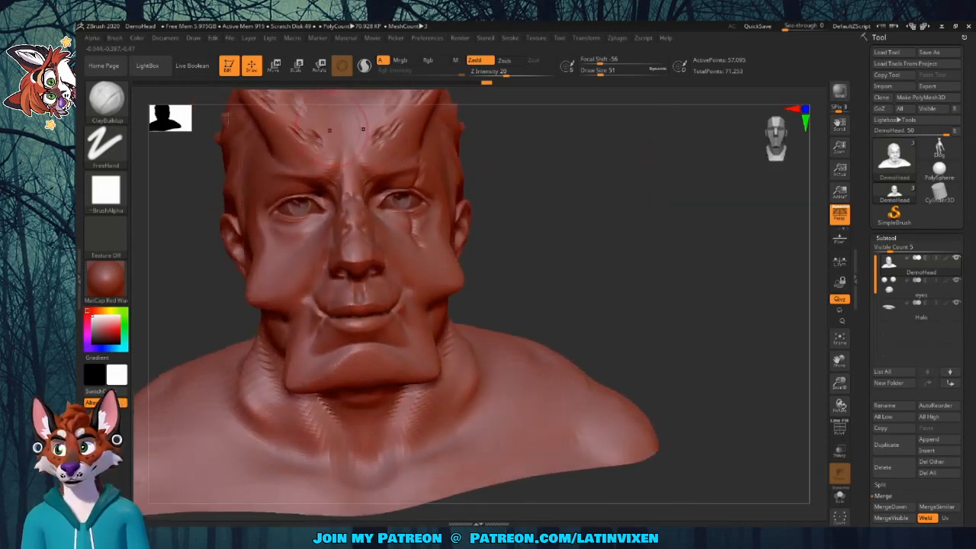
left_click(110, 103)
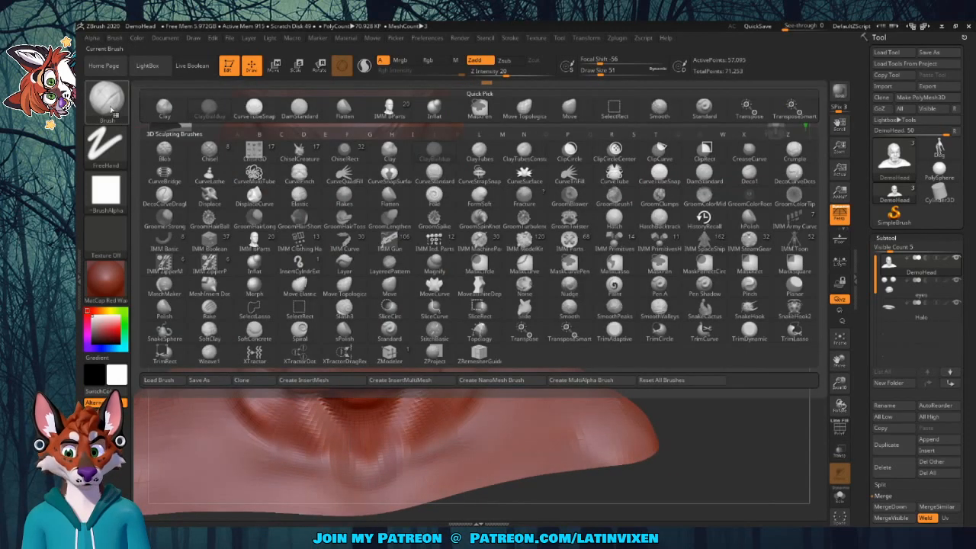
left_click(347, 114)
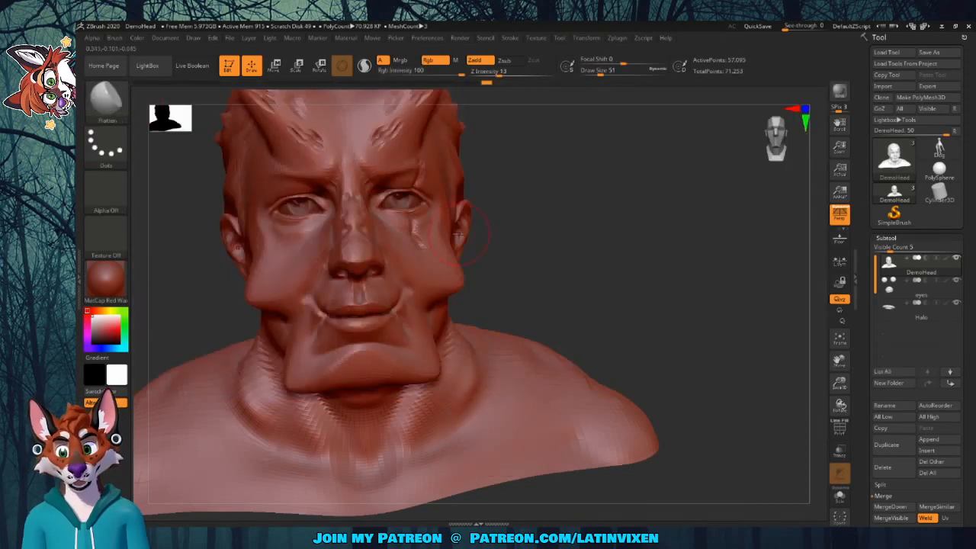
left_click_drag(584, 236, 592, 213)
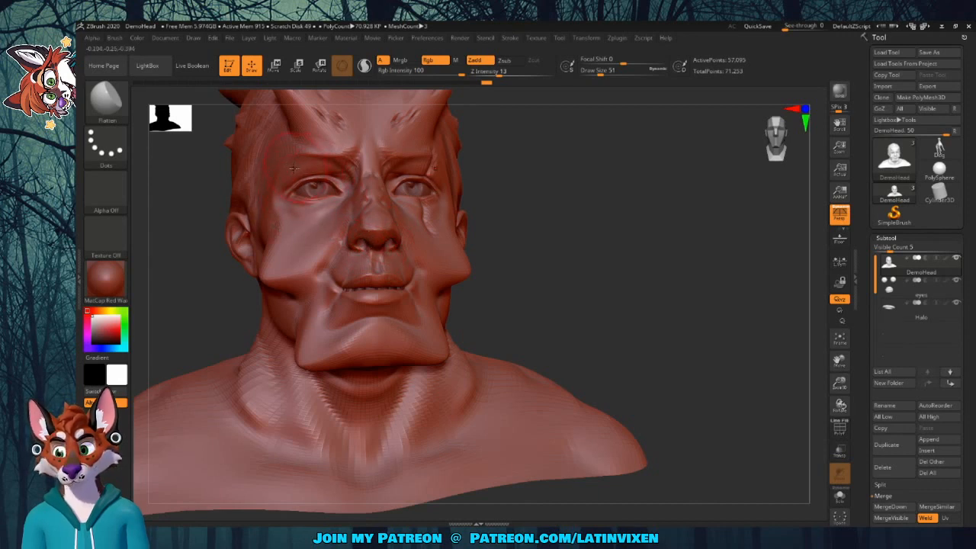
left_click_drag(597, 237, 544, 285)
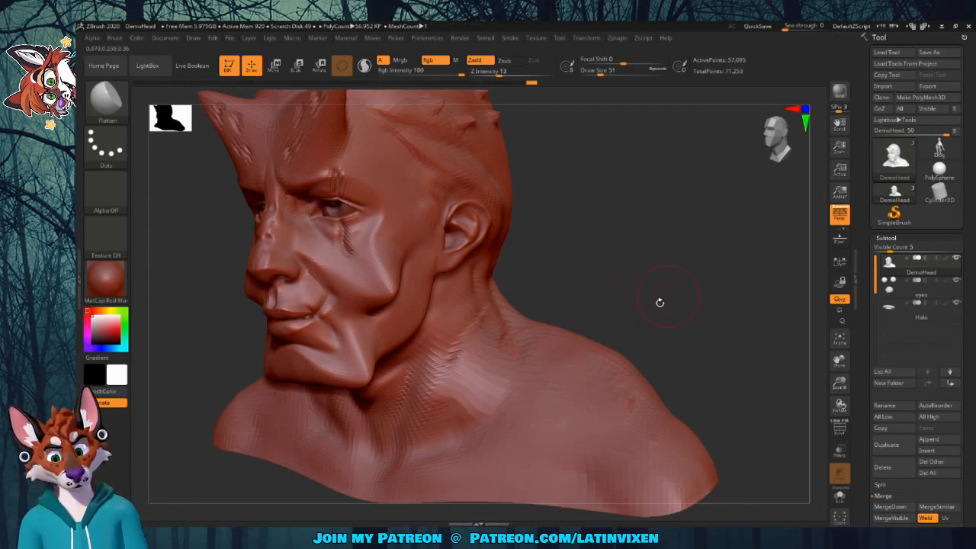
left_click_drag(659, 303, 596, 353)
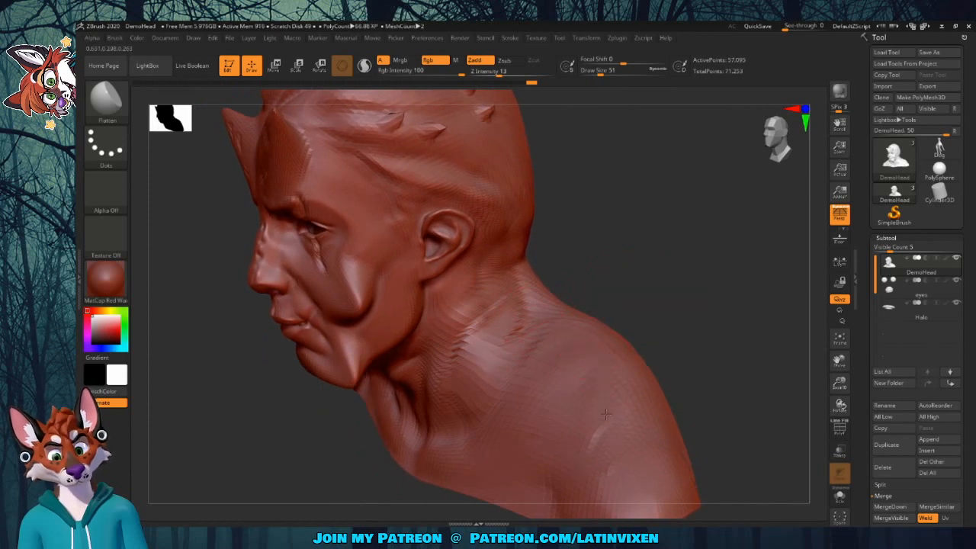
Flatten the protruding cheekbones of the bust with the Flatten brush
left_click_drag(644, 270, 588, 244)
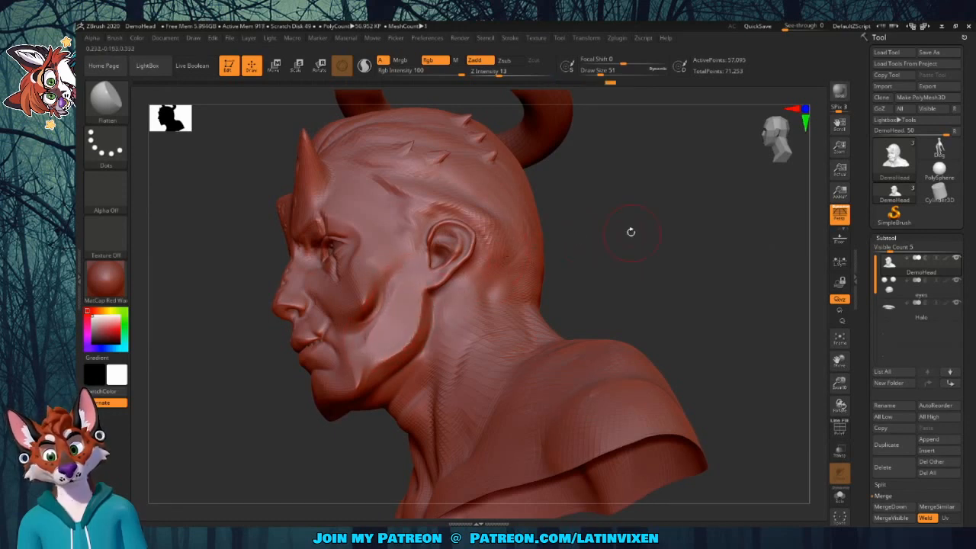
left_click_drag(631, 233, 665, 215)
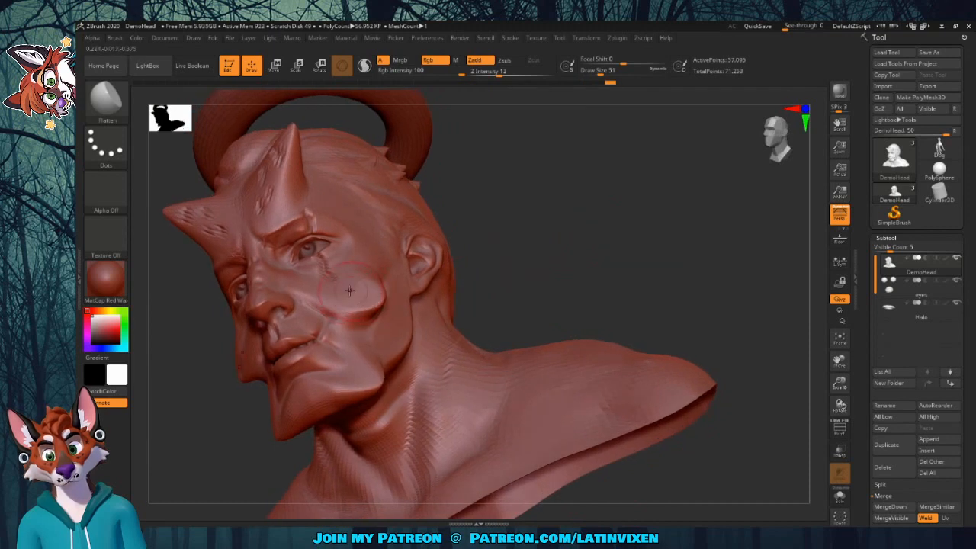
left_click_drag(563, 248, 538, 229)
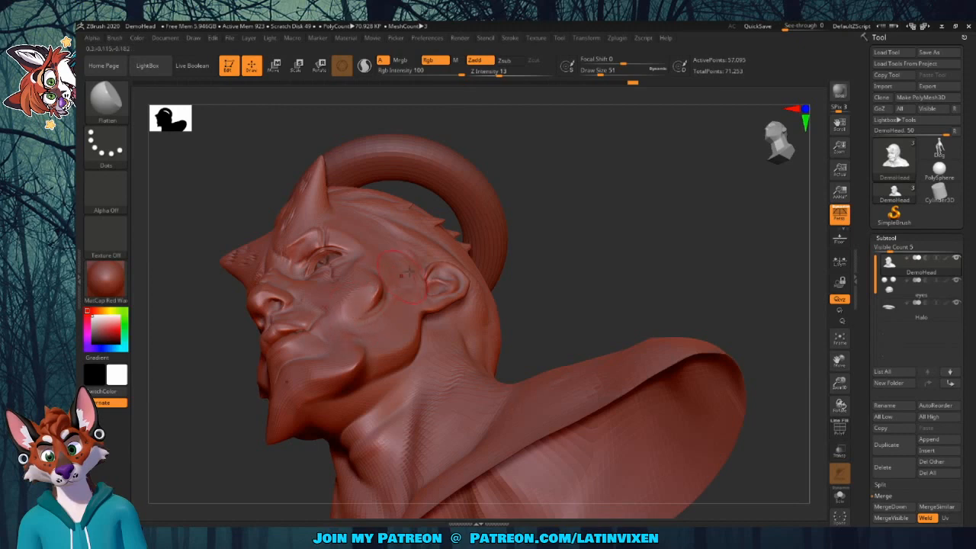
mouse_move(565, 220)
left_mouse_down()
mouse_move(599, 257)
mouse_move(591, 263)
left_mouse_up()
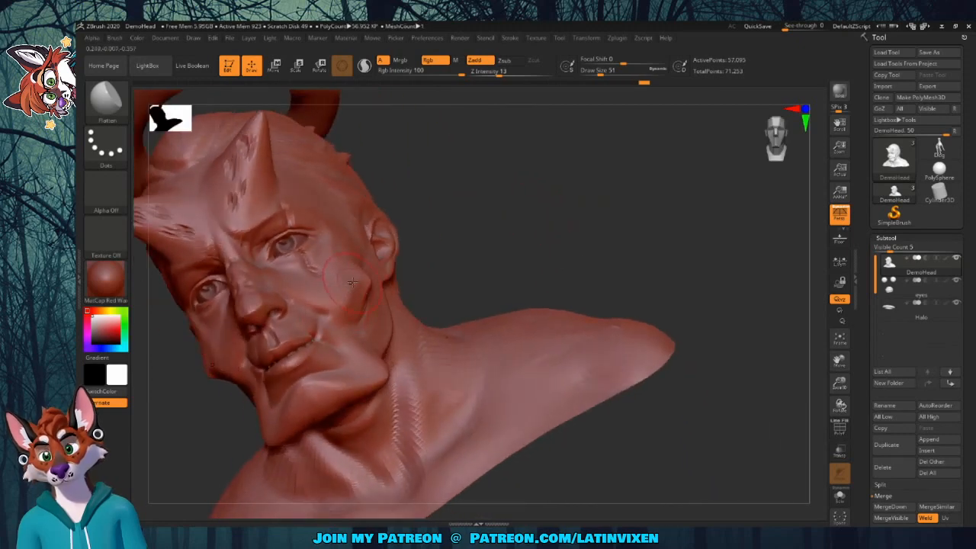
left_click_drag(314, 317, 329, 295)
mouse_move(508, 217)
left_mouse_down()
mouse_move(521, 205)
mouse_move(484, 207)
mouse_move(469, 245)
left_mouse_up()
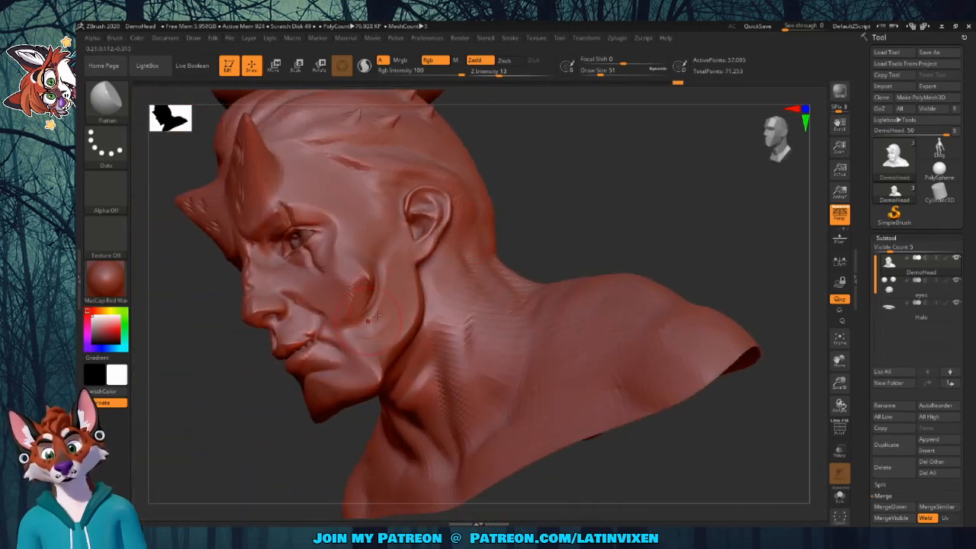
Flatten the lower cheeks and jaw corners into flatter planes with the Flatten brush
left_click_drag(567, 242, 568, 246)
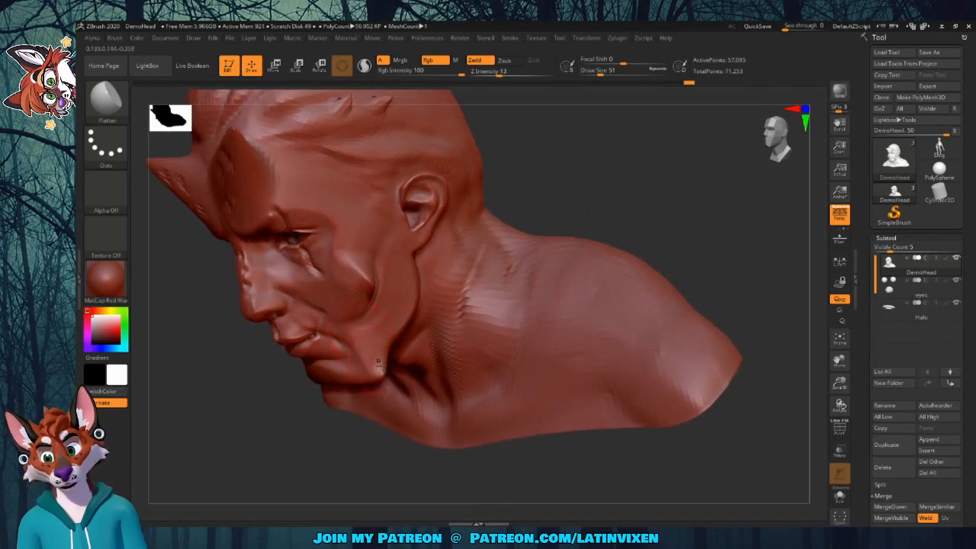
left_click_drag(555, 208, 521, 124)
left_click_drag(520, 203, 539, 192)
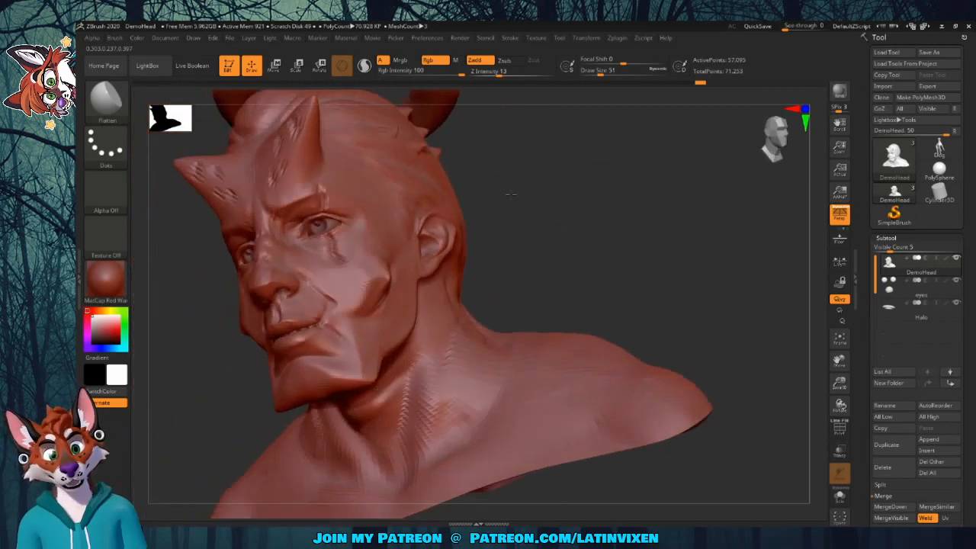
left_click_drag(837, 358, 843, 413)
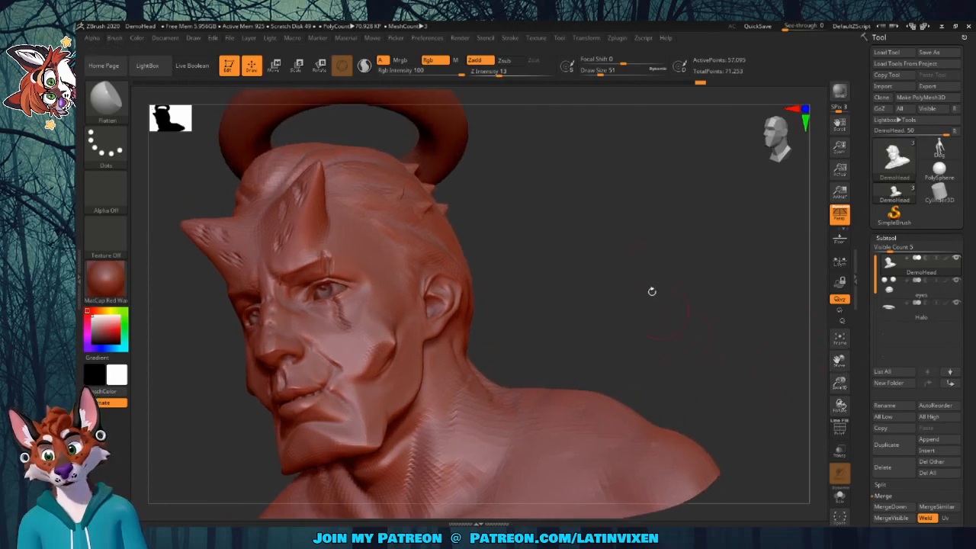
left_click_drag(651, 290, 609, 270)
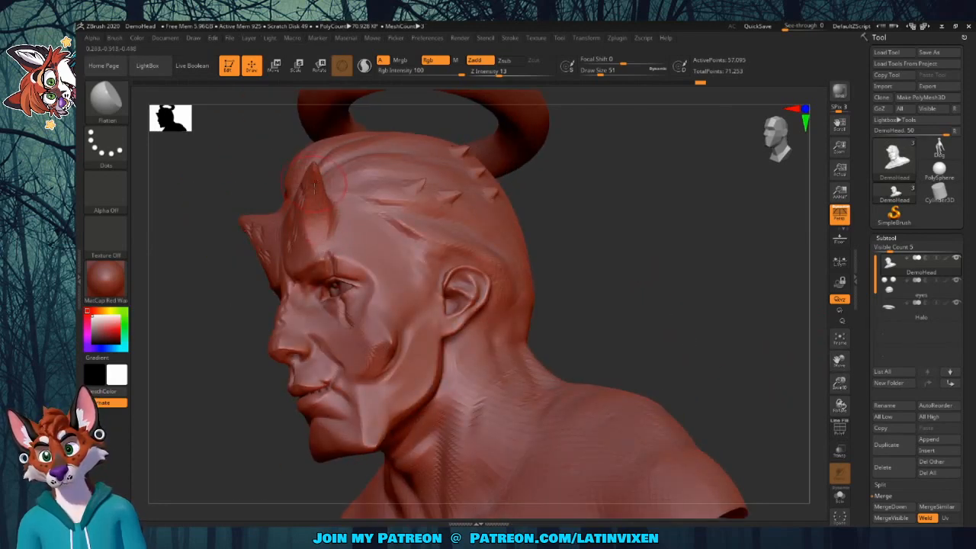
mouse_move(609, 229)
left_mouse_down()
mouse_move(651, 216)
mouse_move(636, 206)
mouse_move(621, 222)
left_mouse_up()
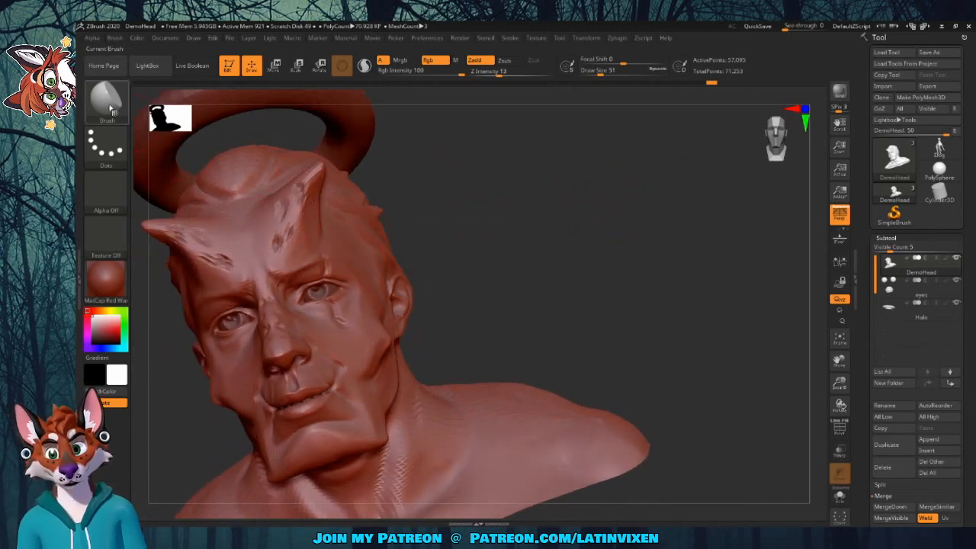
Choose the IMM BParts insert-mesh brush and pick its Hand mesh as the part to insert
left_click(105, 98)
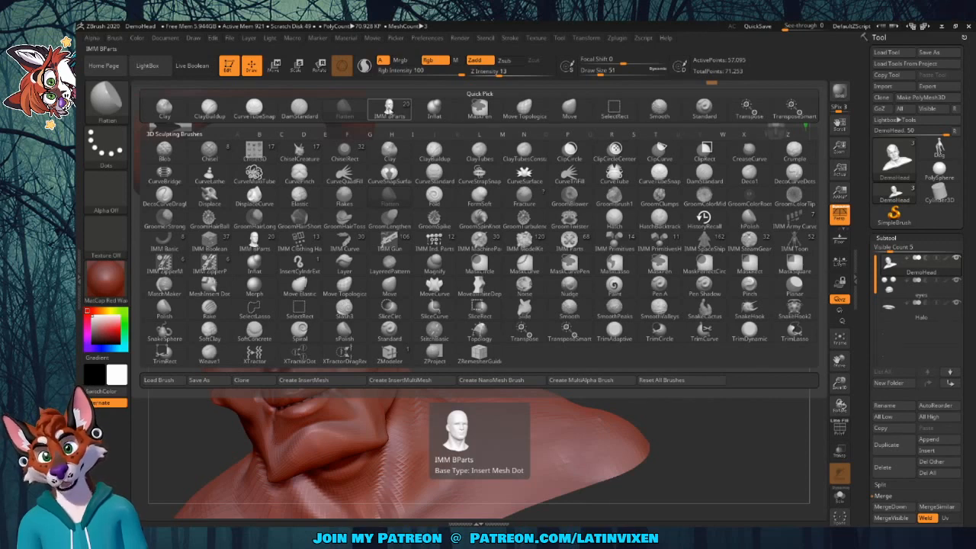
left_click(391, 109)
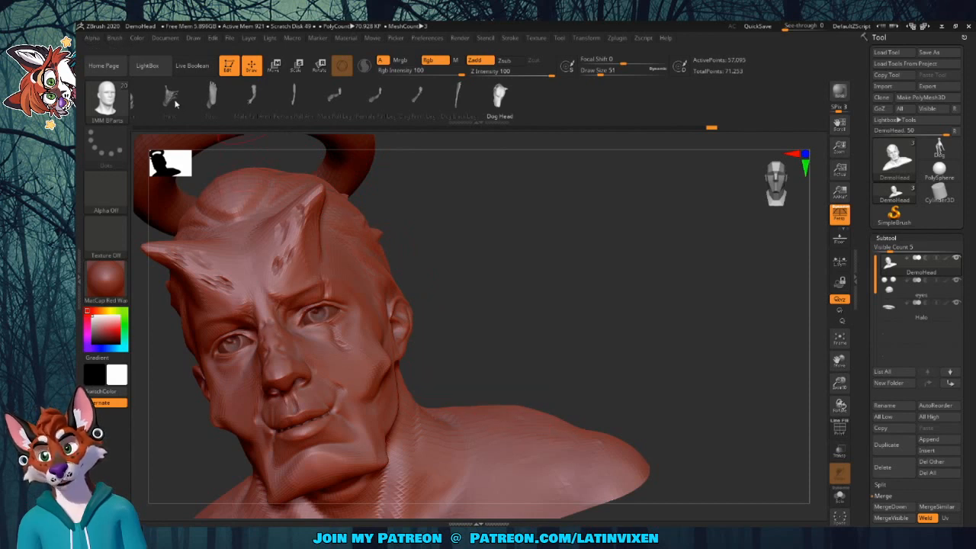
left_click(528, 416)
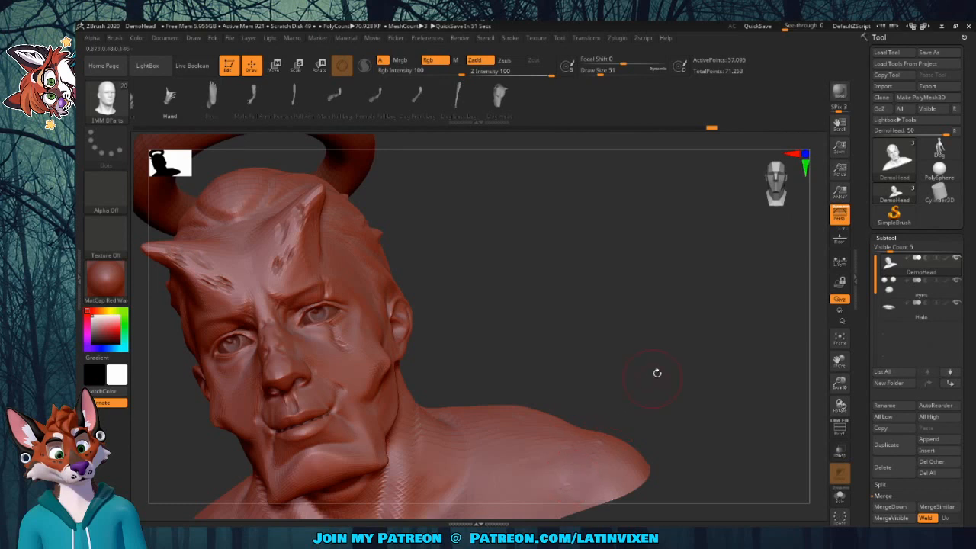
mouse_move(656, 373)
left_mouse_down()
mouse_move(626, 379)
mouse_move(643, 372)
left_mouse_up()
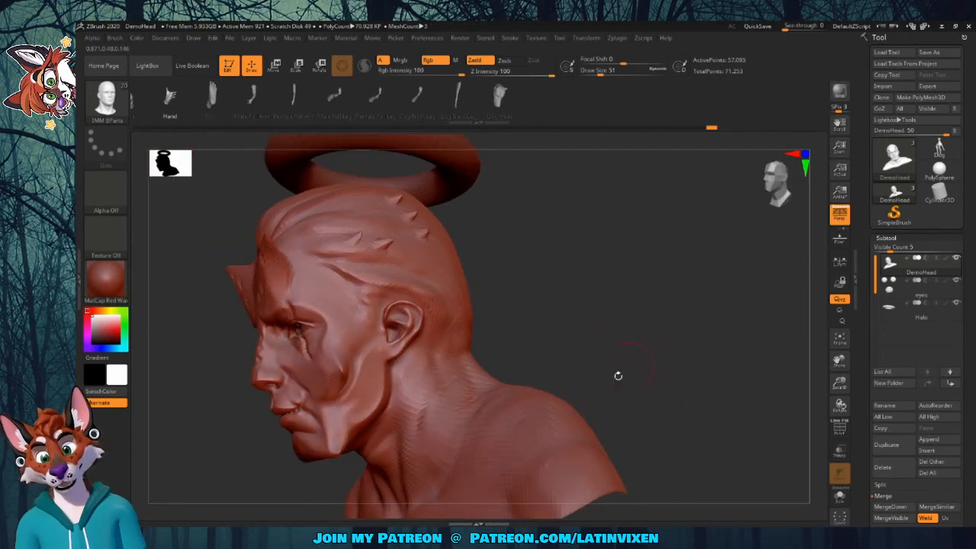
left_click_drag(623, 316, 612, 331)
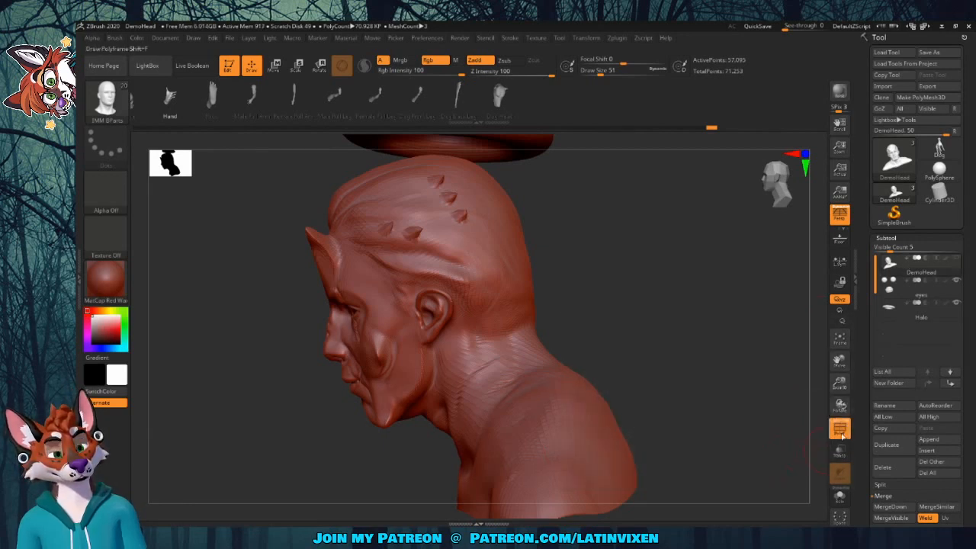
left_click_drag(675, 422, 810, 320)
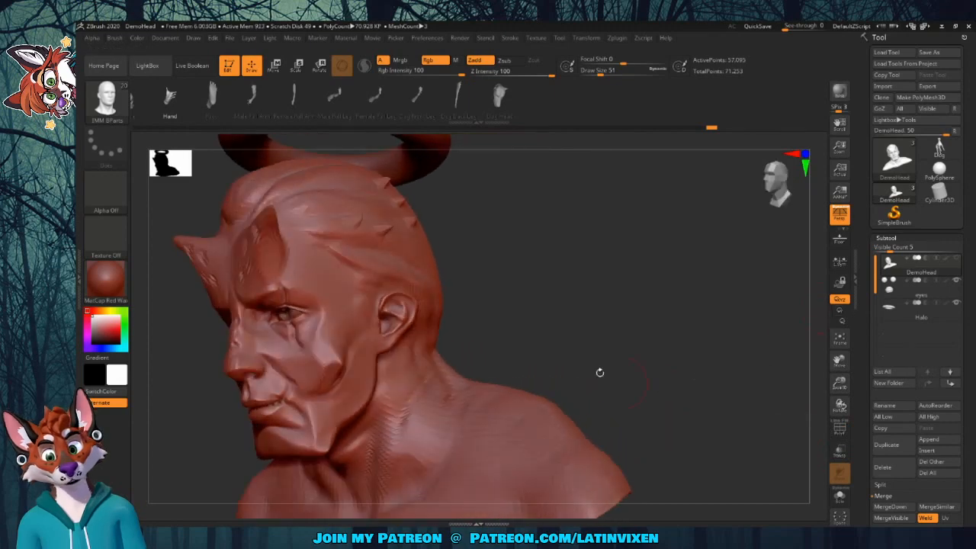
mouse_move(599, 372)
left_mouse_down()
mouse_move(580, 285)
mouse_move(602, 283)
mouse_move(586, 270)
left_mouse_up()
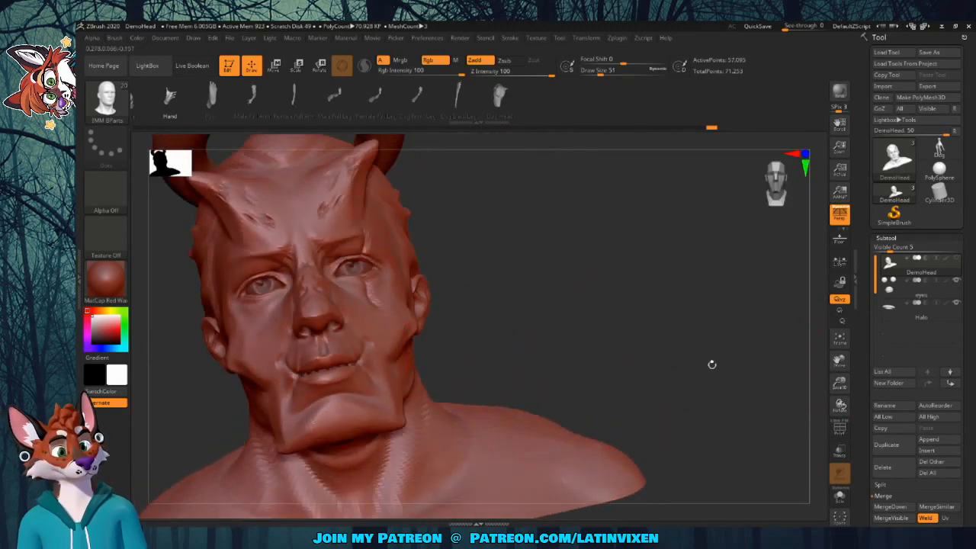
Choose the Inflat brush and inflate the bust's nose tip into a round ball
left_click_drag(860, 357, 889, 351)
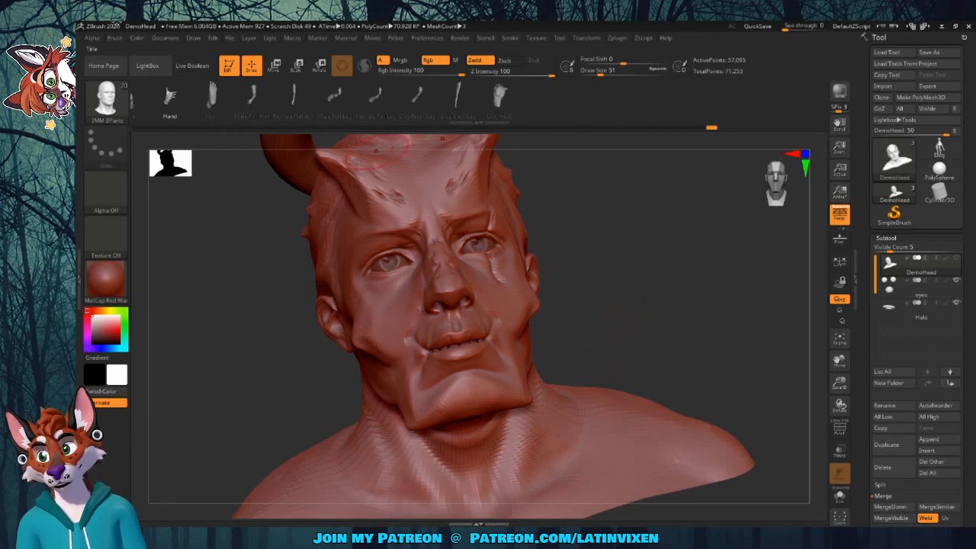
key("b")
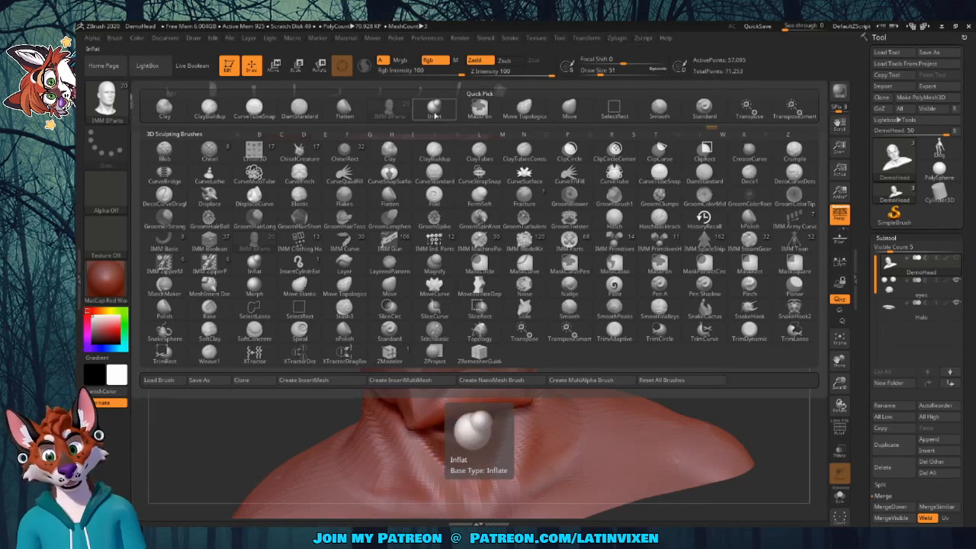
left_click(435, 115)
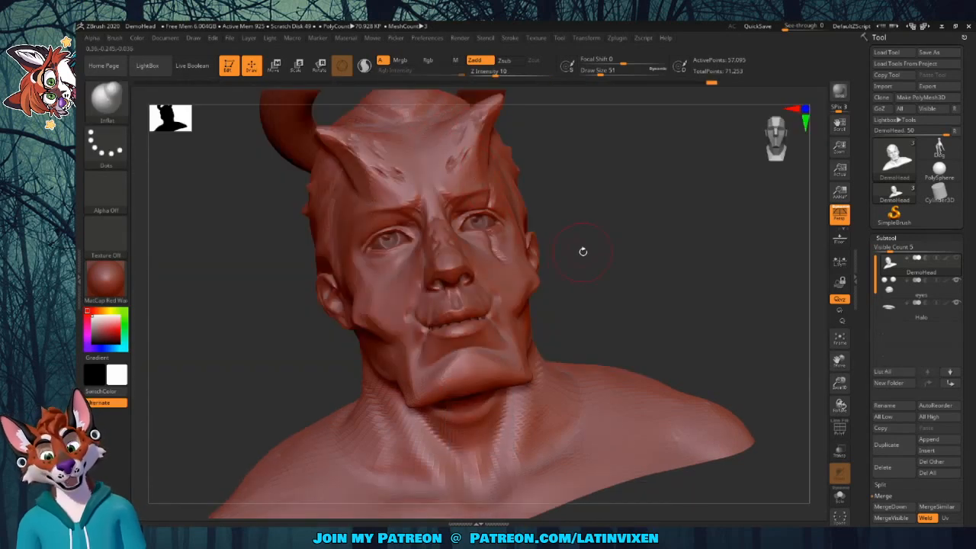
left_click(448, 266)
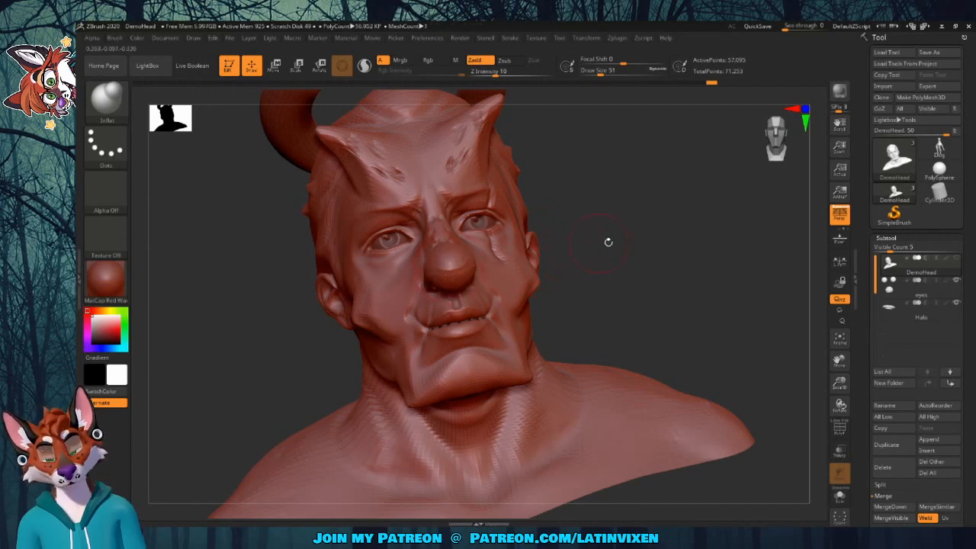
left_click_drag(605, 240, 635, 127)
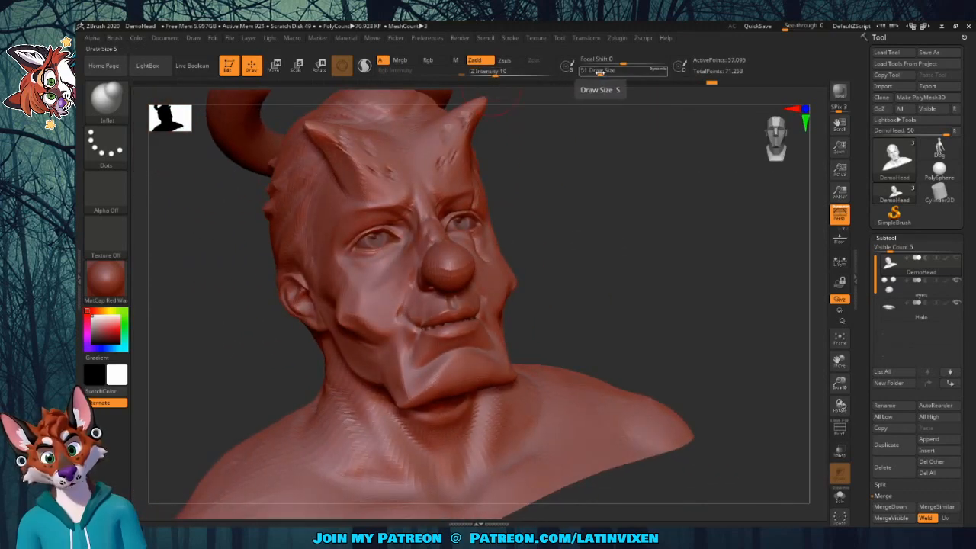
Set the draw size to 120 and inflate both shoulders of the bust with the Inflat brush
left_click_drag(600, 72, 611, 74)
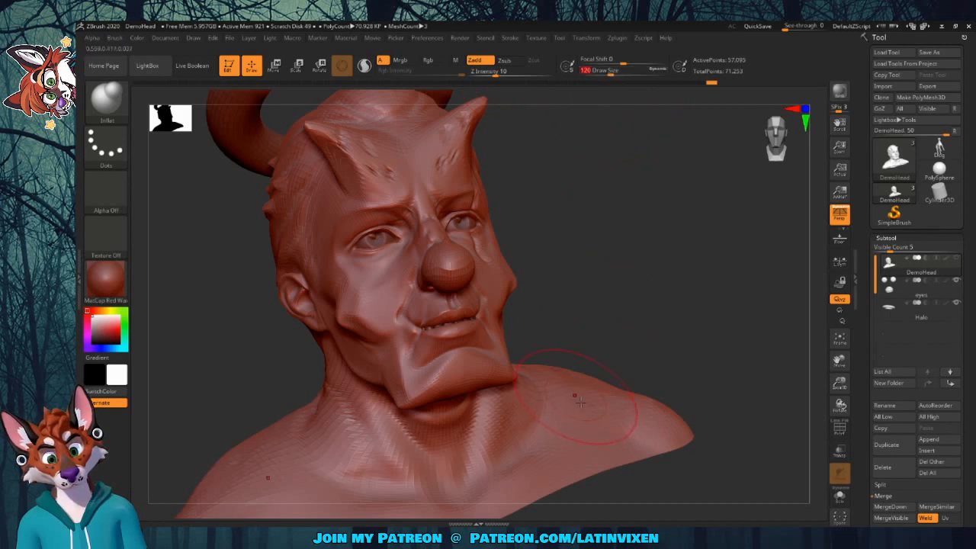
left_click_drag(630, 320, 616, 334)
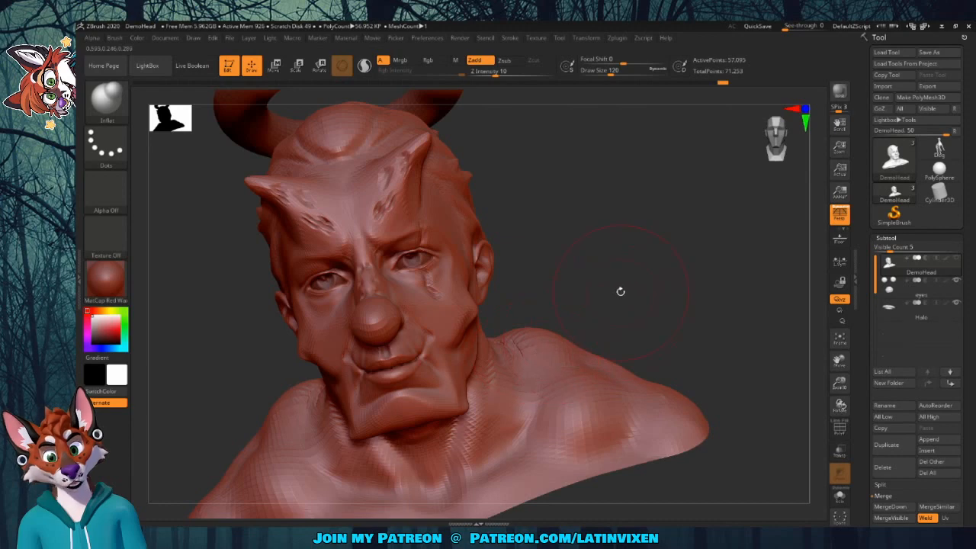
mouse_move(621, 289)
left_mouse_down()
mouse_move(663, 294)
mouse_move(617, 288)
mouse_move(500, 356)
mouse_move(504, 342)
mouse_move(515, 366)
mouse_move(503, 347)
left_mouse_up()
key("shift")
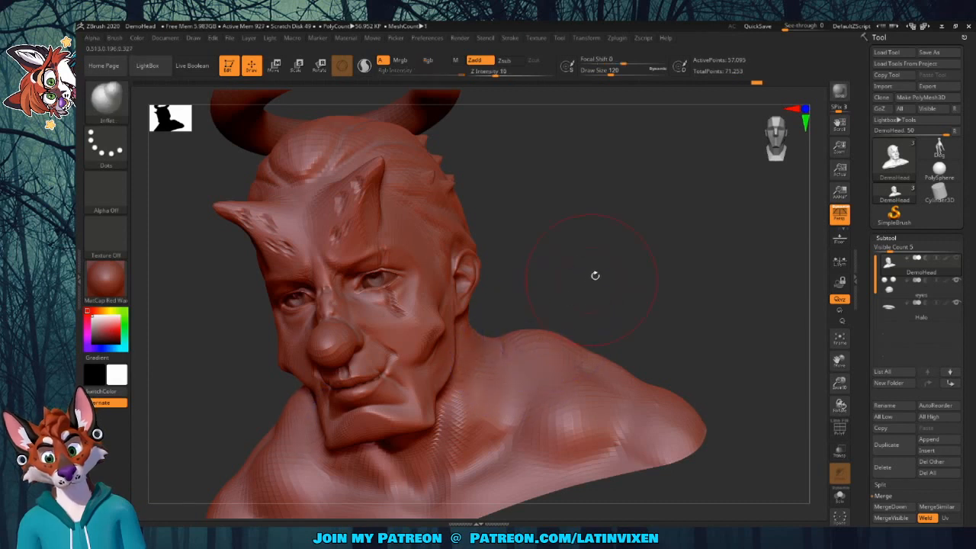
left_click_drag(595, 274, 629, 230)
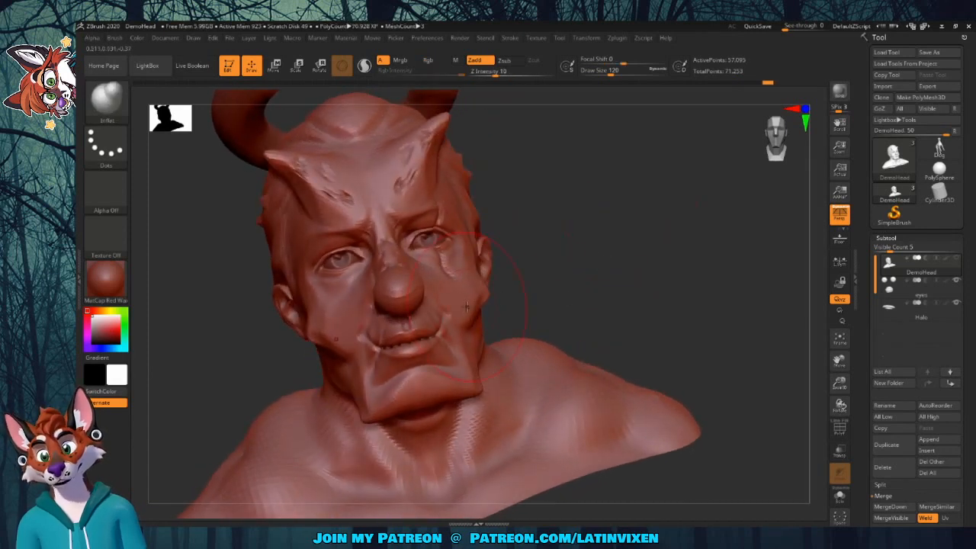
Choose the Standard brush, set the draw size to 37 and sculpt cloth-like folds across the chest and shoulders
left_click(114, 119)
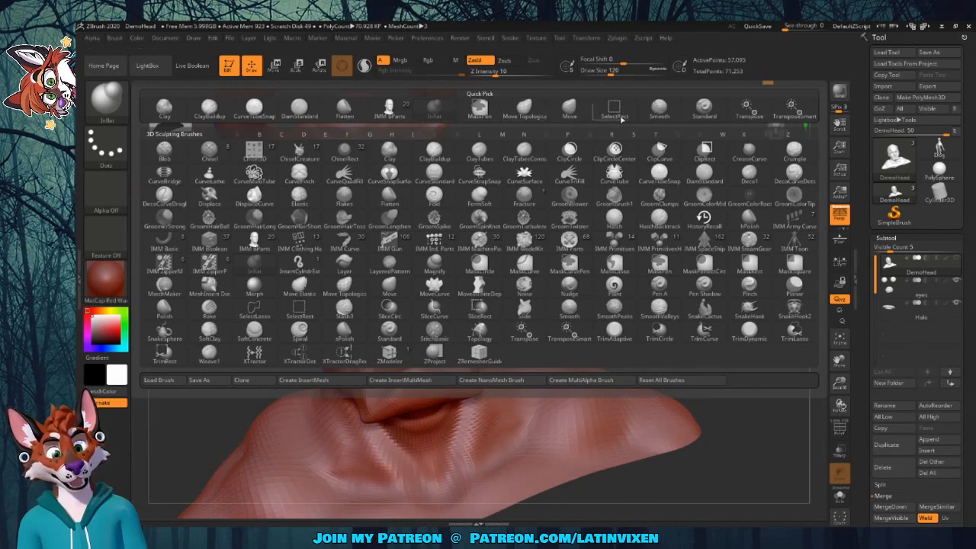
left_click(705, 111)
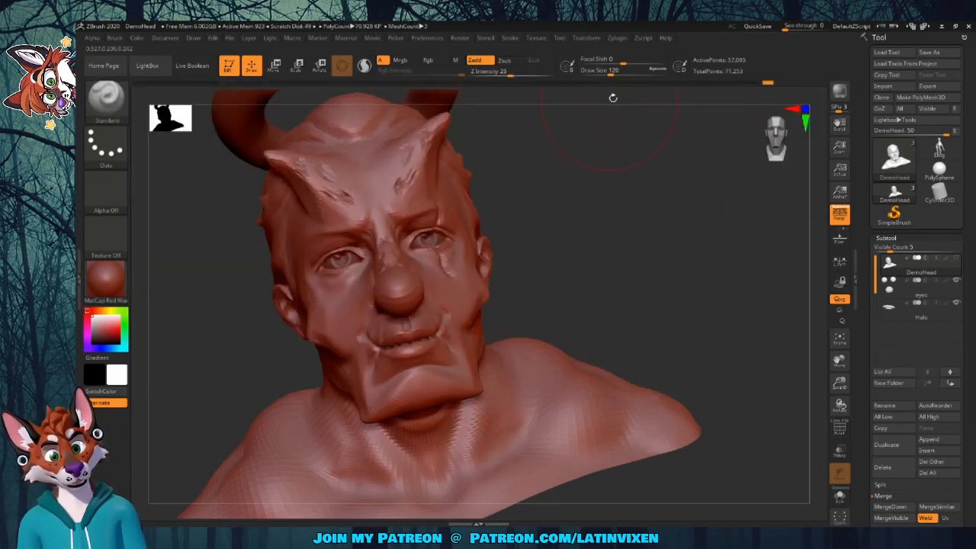
left_click_drag(605, 75, 597, 74)
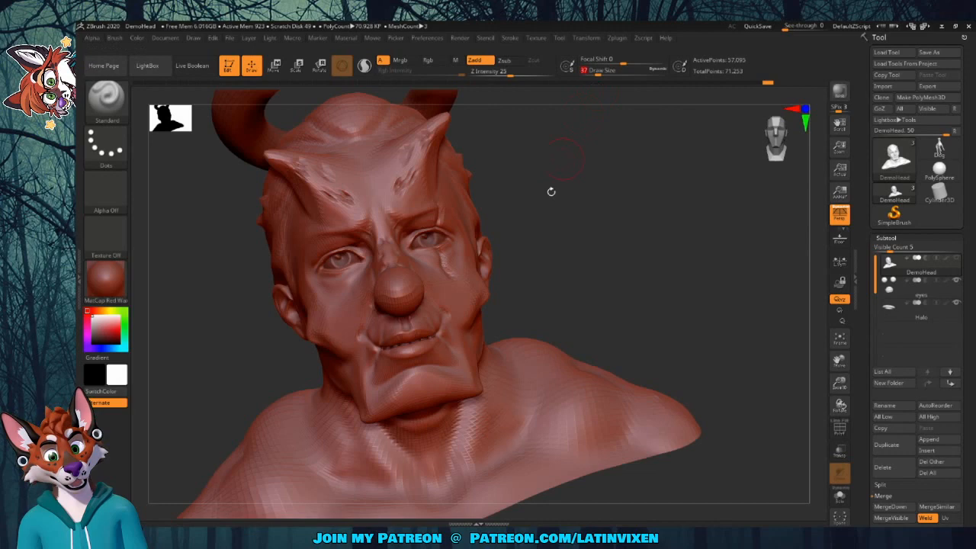
left_click(527, 420)
mouse_move(632, 283)
left_mouse_down()
mouse_move(579, 305)
mouse_move(527, 417)
left_mouse_up()
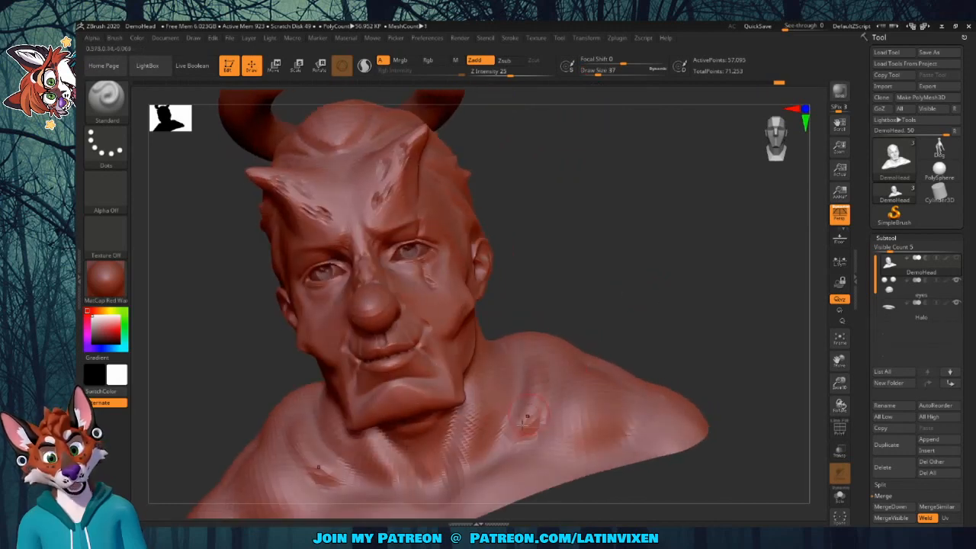
mouse_move(643, 272)
left_mouse_down()
mouse_move(639, 300)
mouse_move(488, 489)
mouse_move(577, 404)
mouse_move(565, 358)
left_mouse_up()
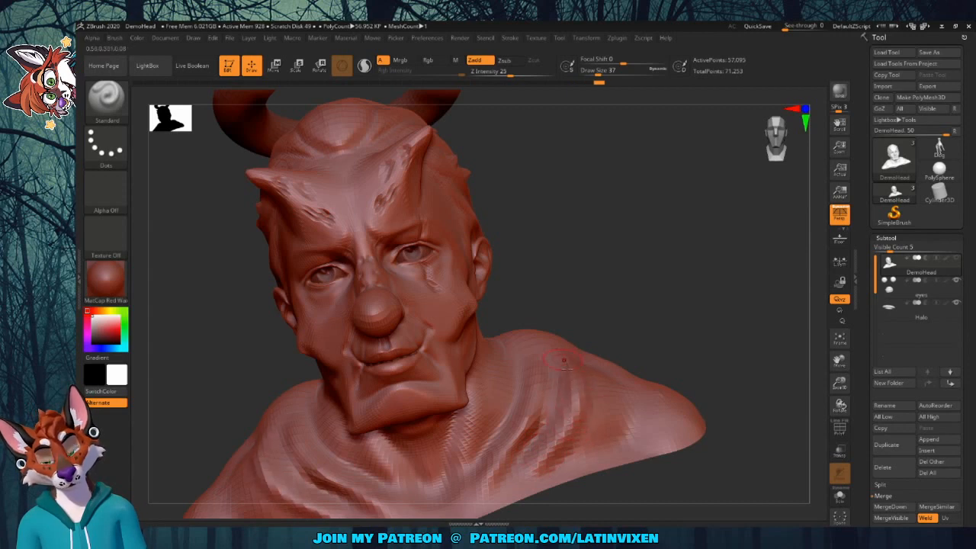
mouse_move(652, 282)
left_mouse_down()
mouse_move(559, 395)
mouse_move(581, 340)
mouse_move(561, 332)
mouse_move(520, 417)
left_mouse_up()
left_click_drag(623, 278, 665, 214)
left_click(106, 101)
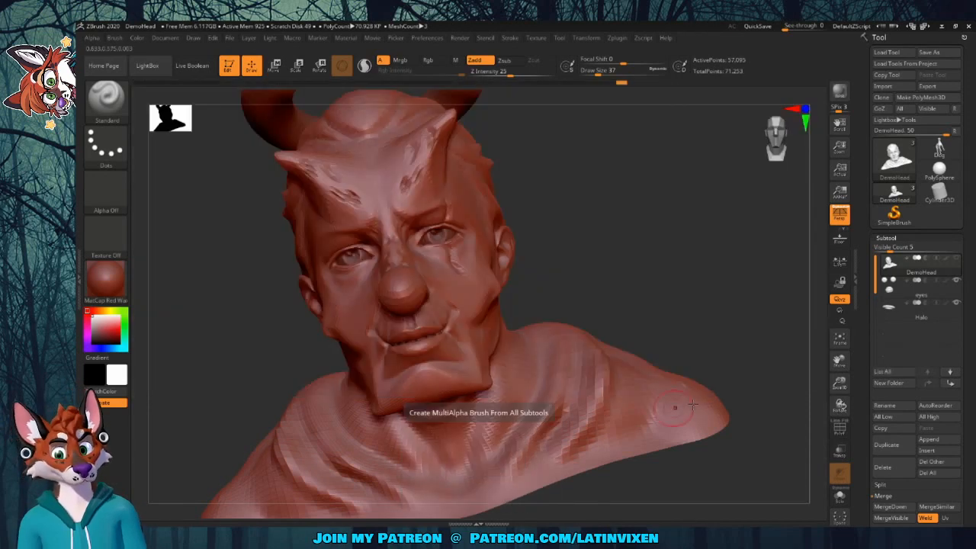
mouse_move(676, 227)
left_mouse_down()
mouse_move(670, 249)
mouse_move(762, 252)
mouse_move(522, 264)
left_mouse_up()
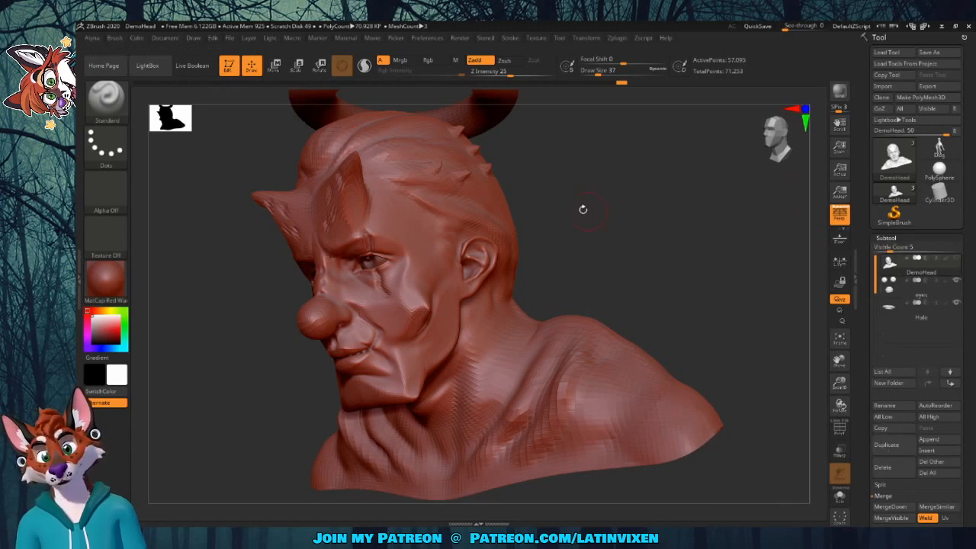
left_click_drag(582, 209, 621, 186)
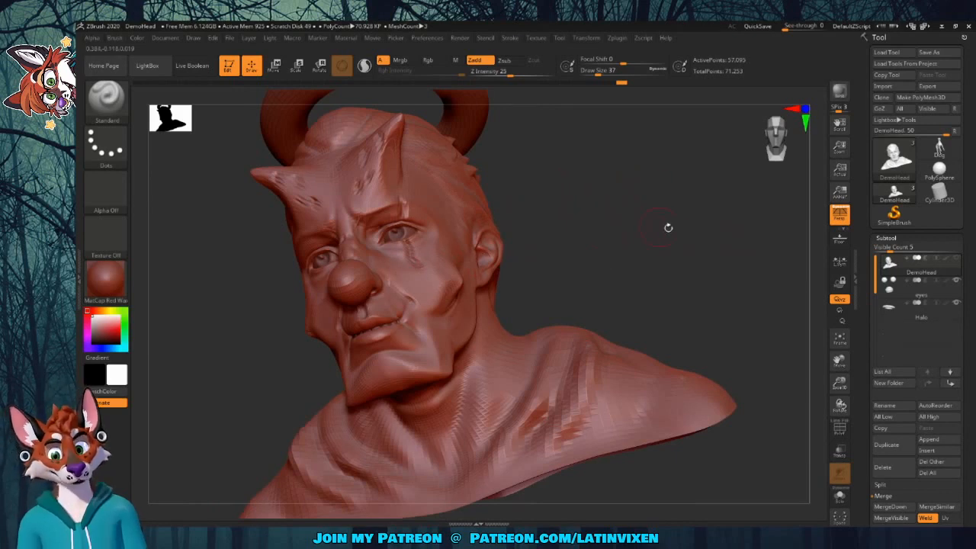
left_click_drag(669, 226, 664, 251)
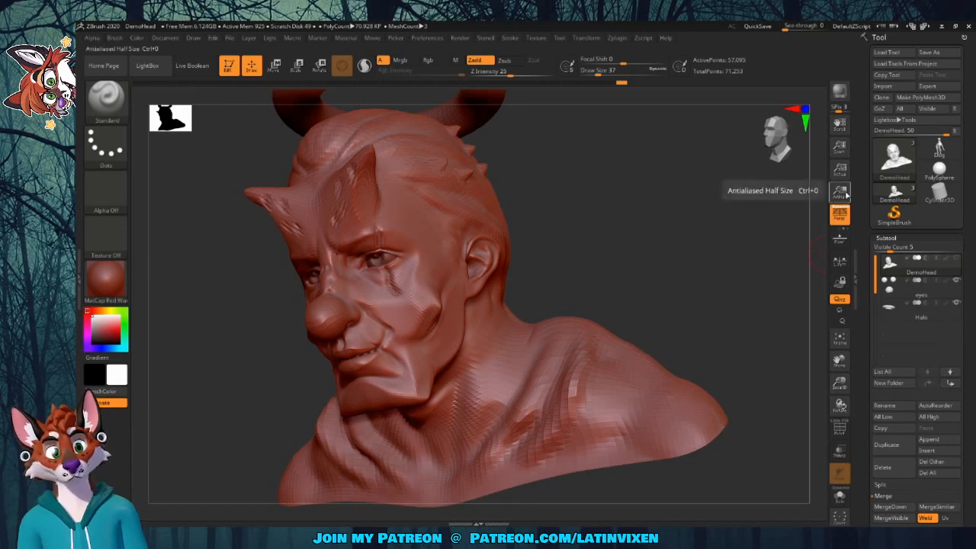
Save the sculpted bust project with QuickSave
left_click(756, 26)
mouse_move(529, 215)
left_mouse_down()
mouse_move(671, 164)
mouse_move(754, 173)
left_mouse_up()
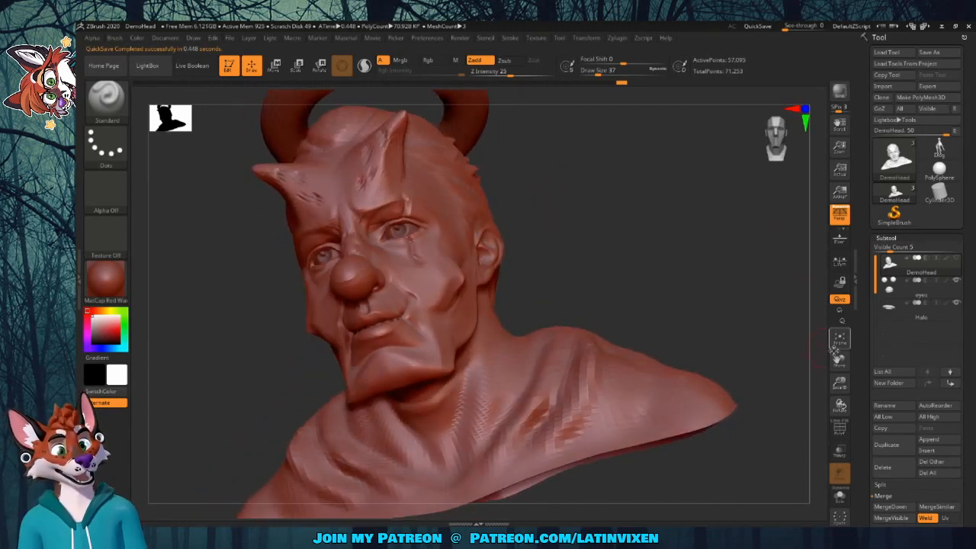
left_click_drag(840, 361, 826, 461)
mouse_move(603, 253)
left_mouse_down()
mouse_move(581, 270)
mouse_move(614, 233)
left_mouse_up()
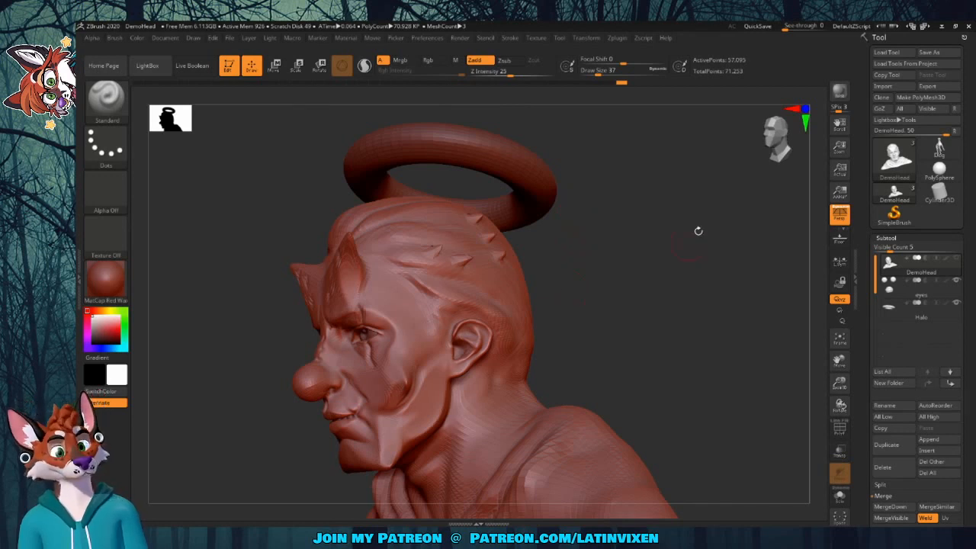
Merge the eyes and Halo subtools down into the DemoHead subtool, accepting that each merge cannot be undone
mouse_move(889, 263)
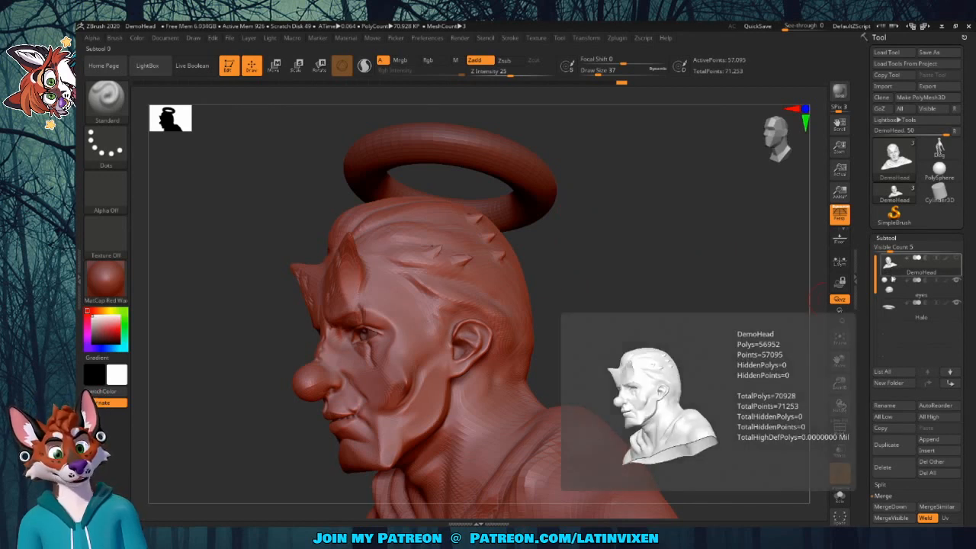
mouse_move(887, 315)
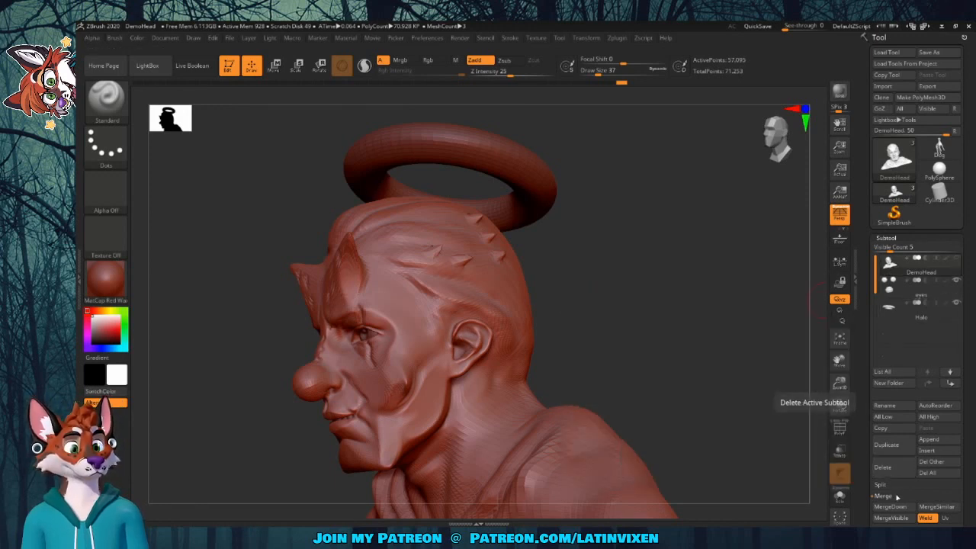
left_click_drag(864, 356, 868, 275)
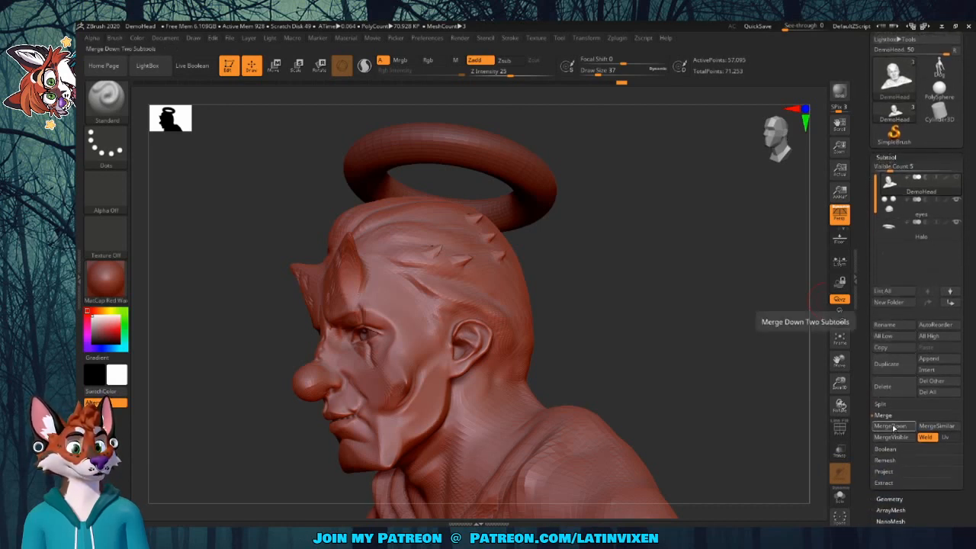
left_click(892, 426)
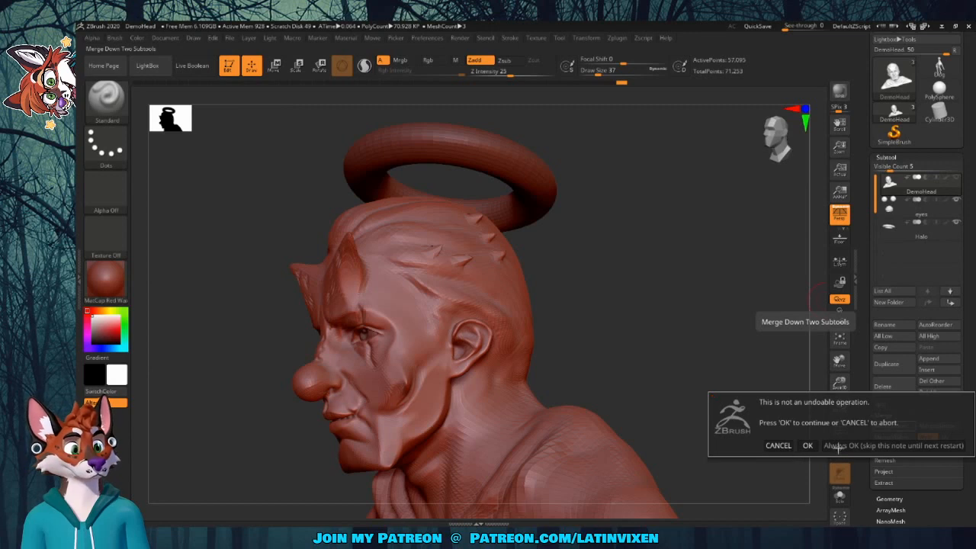
left_click(807, 445)
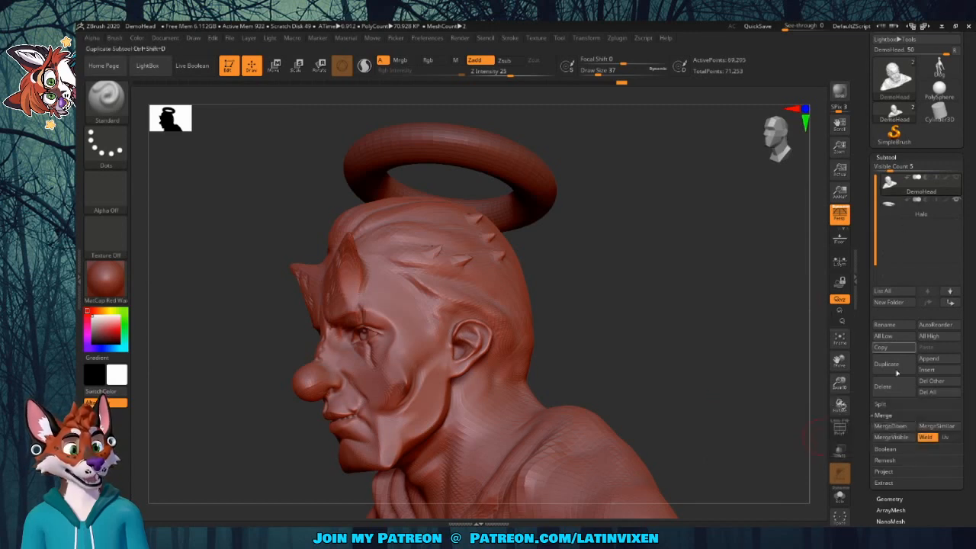
left_click(893, 426)
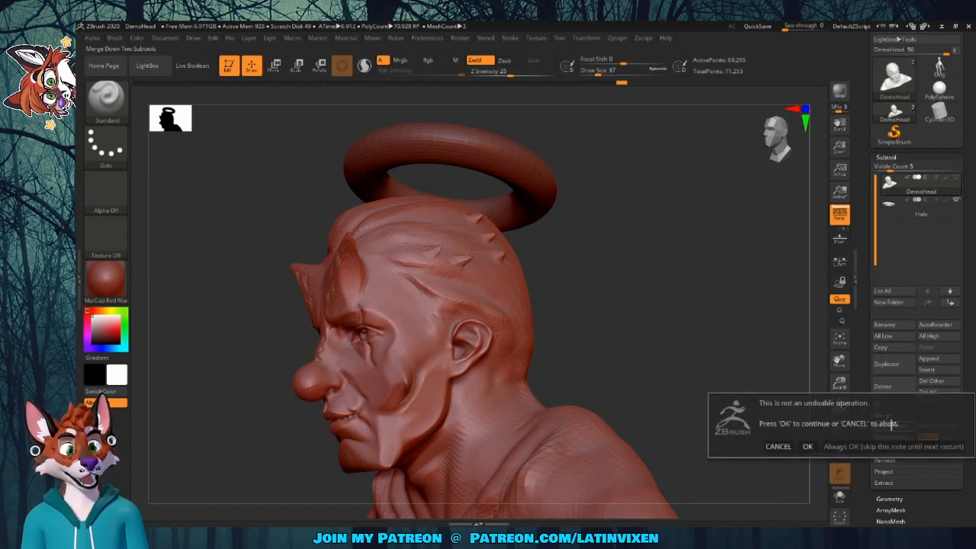
left_click(809, 447)
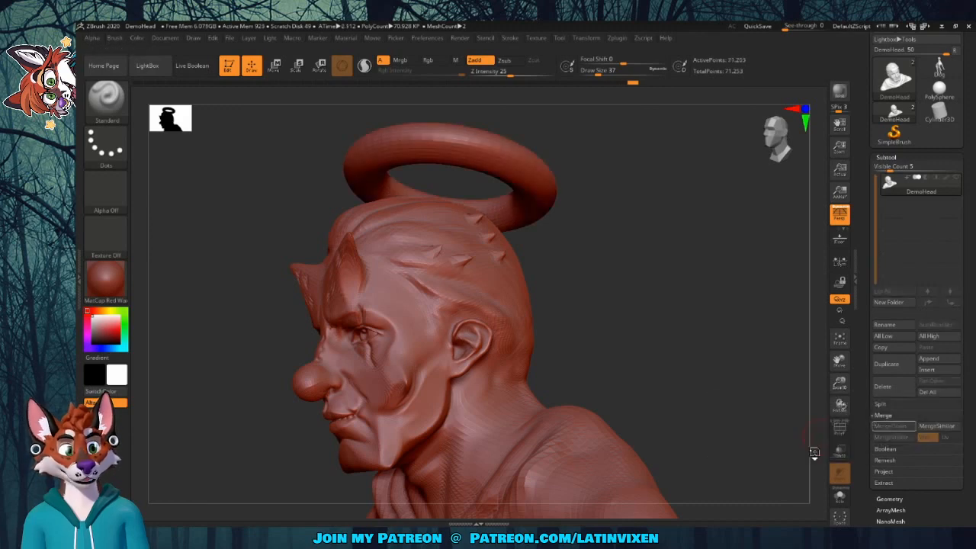
Examine the merged bust with its halo up close and from several sides
left_click_drag(709, 387, 410, 272)
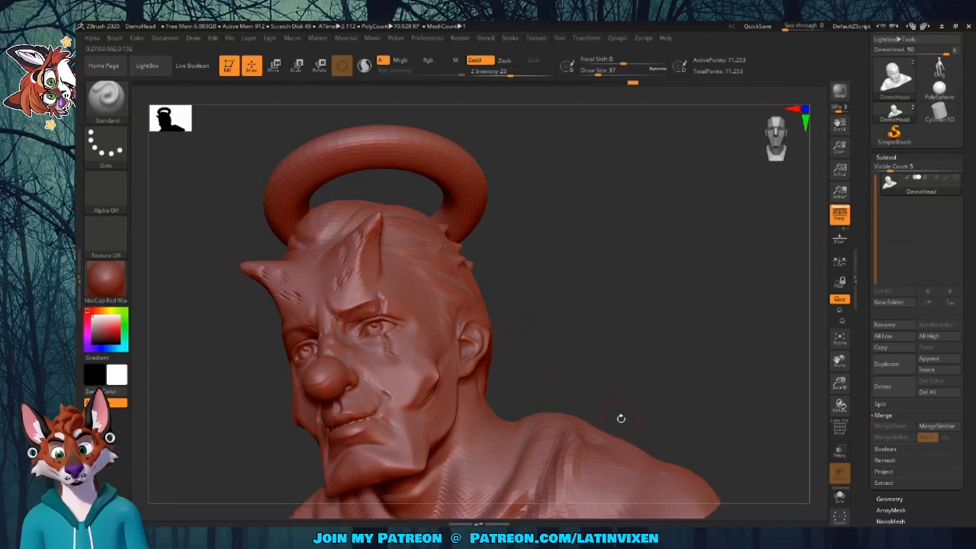
left_click_drag(668, 379, 623, 259)
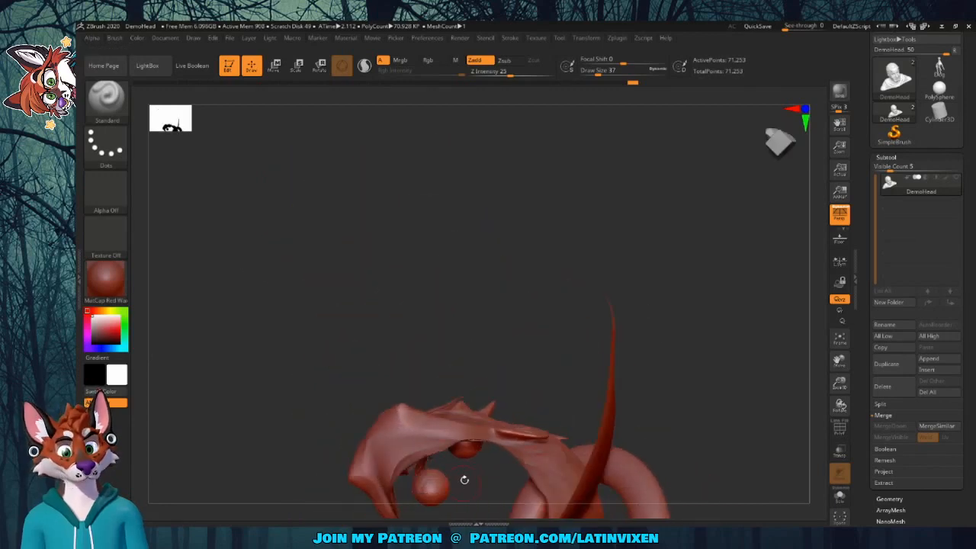
left_click_drag(678, 318, 669, 399)
left_click_drag(648, 315, 674, 348)
left_click_drag(839, 385, 829, 337)
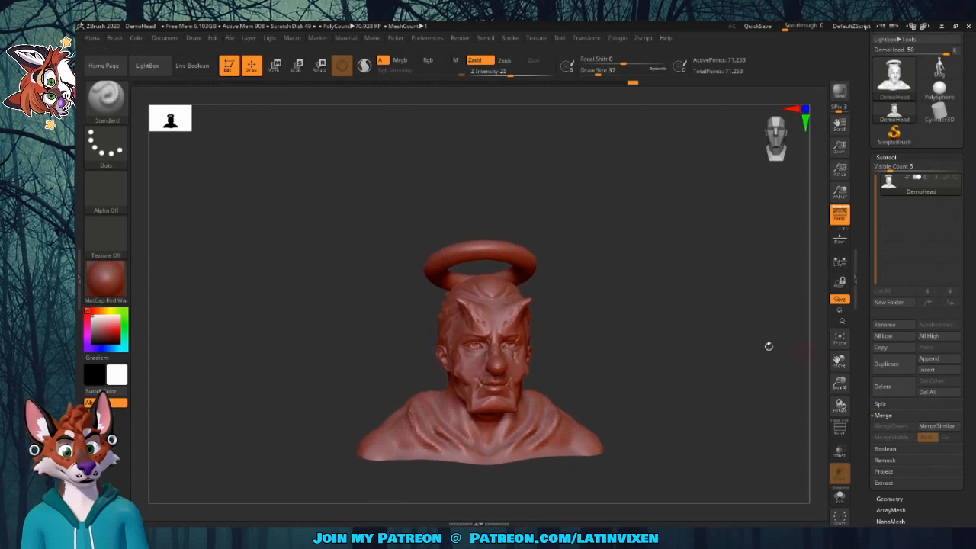
left_click_drag(727, 341, 705, 335)
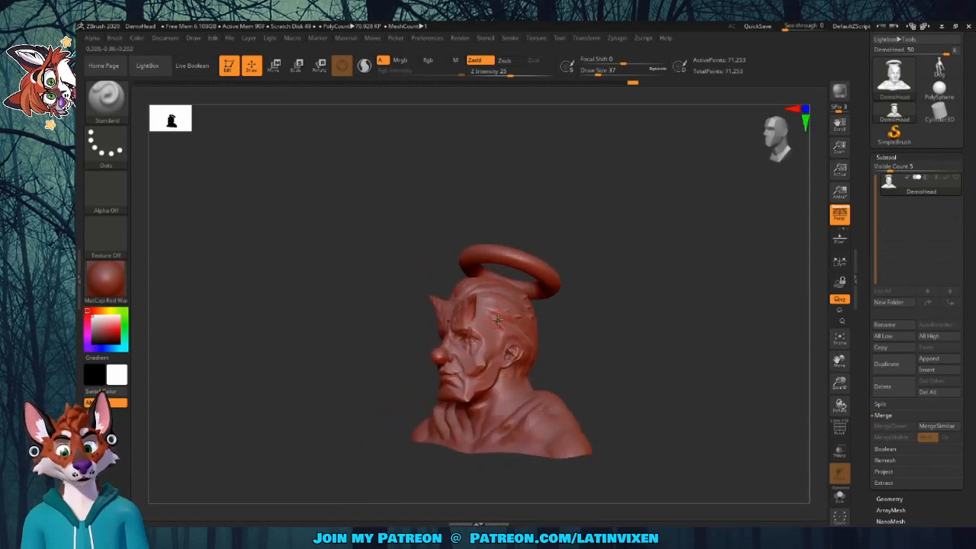
left_click_drag(606, 335, 662, 341, "shift")
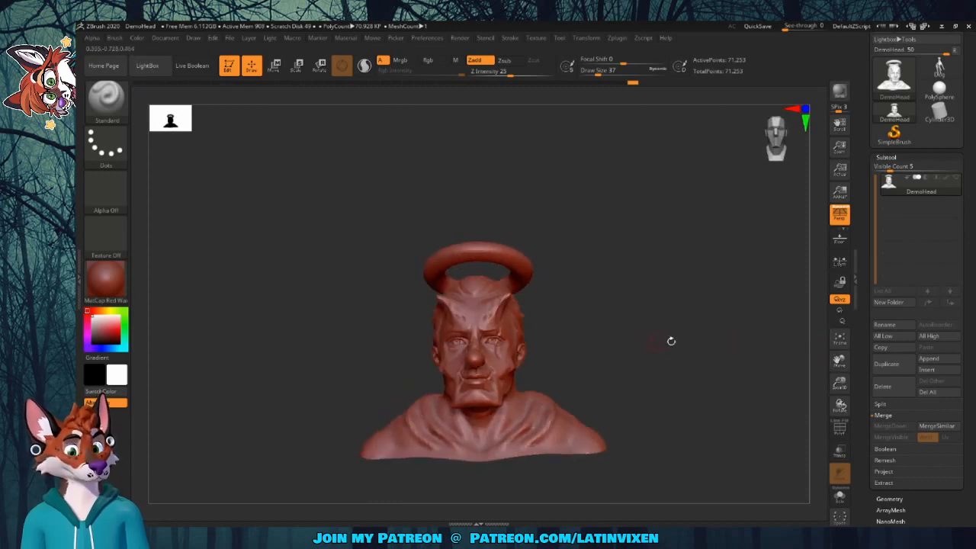
Export the merged bust to the Desktop as DemoHead in OBJ format
scroll(883, 335, "up", 3)
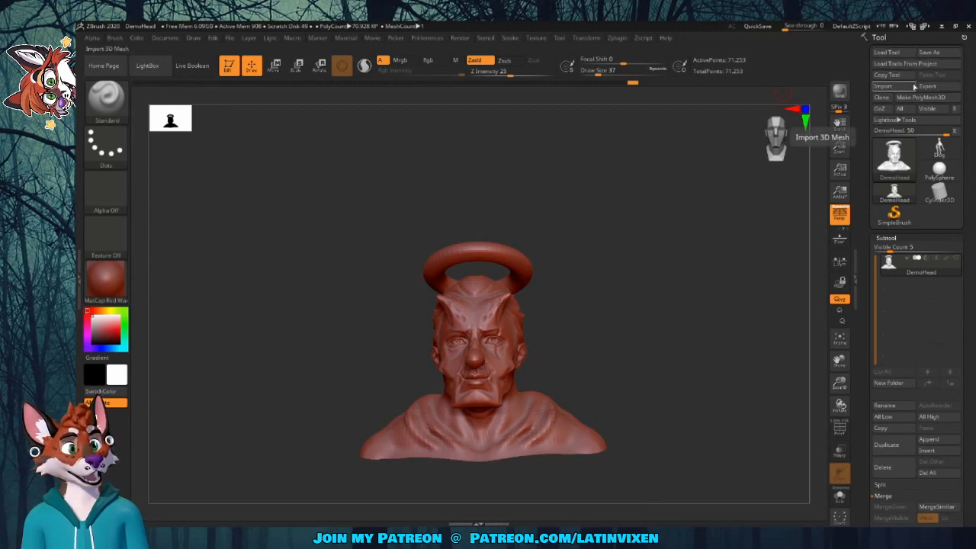
left_click(936, 88)
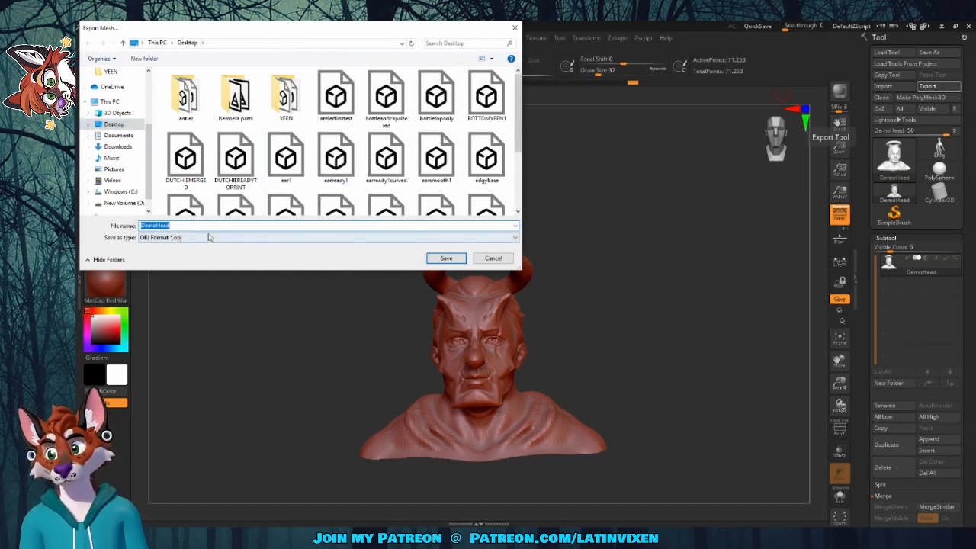
left_click(155, 238)
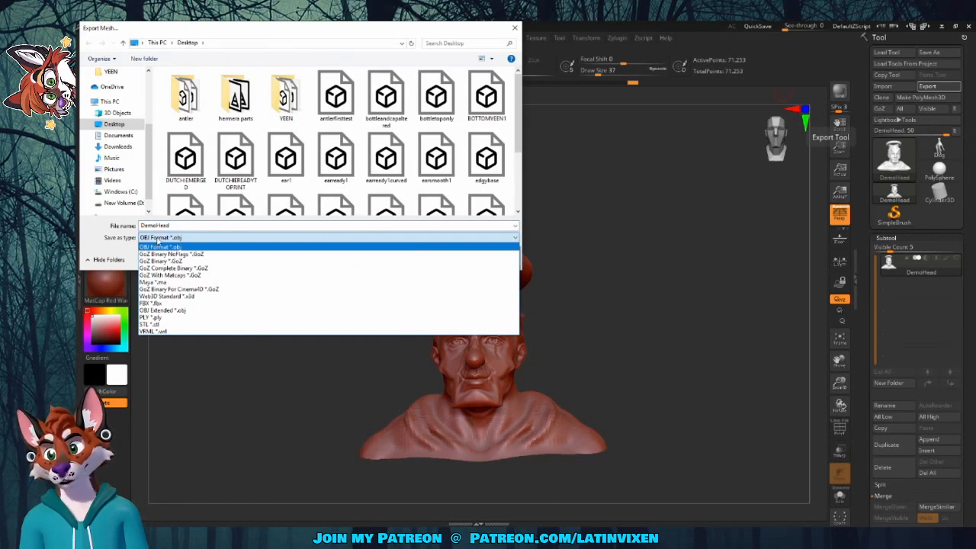
left_click(158, 238)
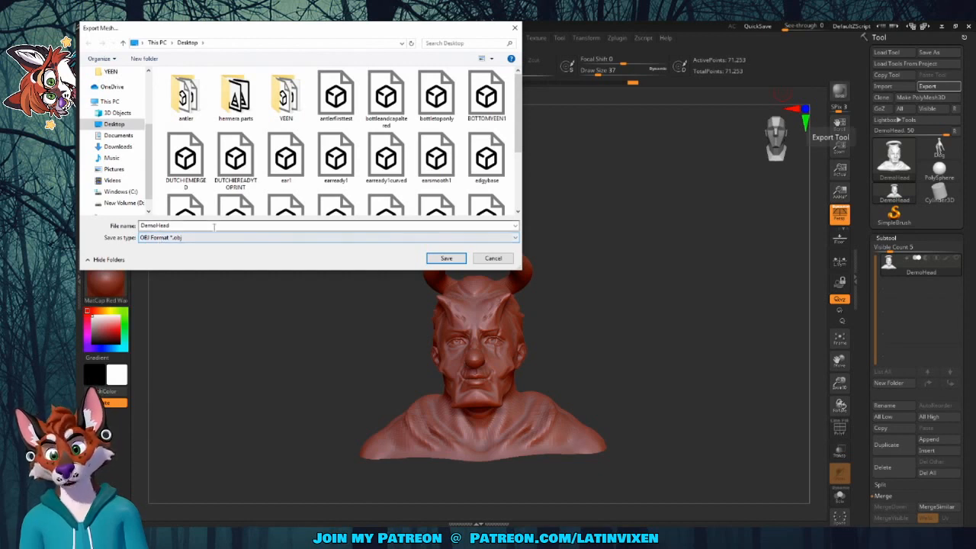
left_click(447, 258)
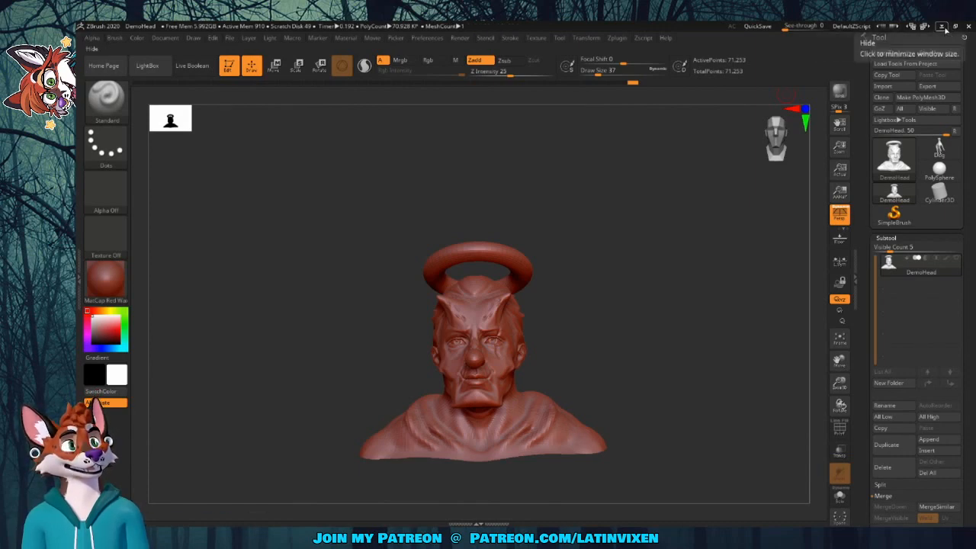
Switch to the desktop, open the exported DemoHead.OBJ in 3D Viewer and apply the orange-brown lighting theme
left_click(940, 26)
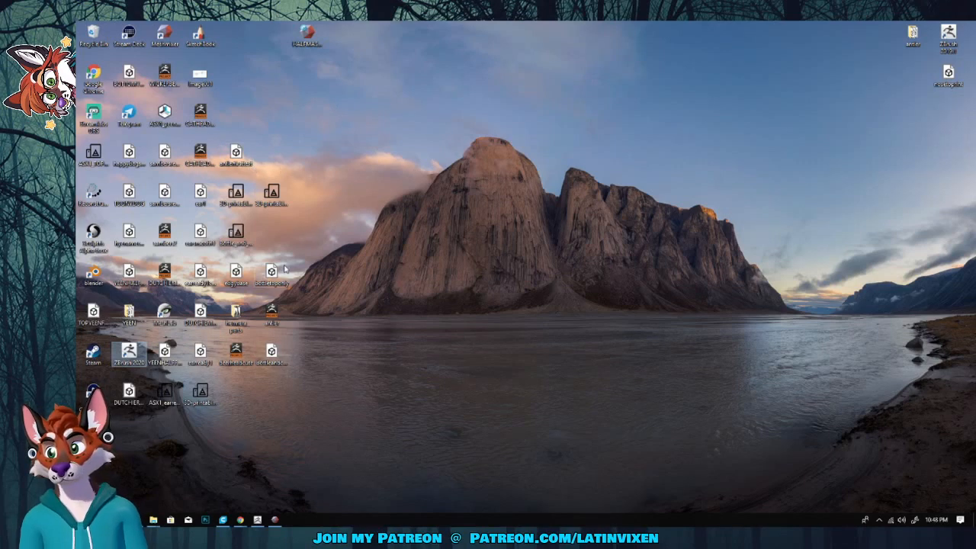
double_click(129, 393)
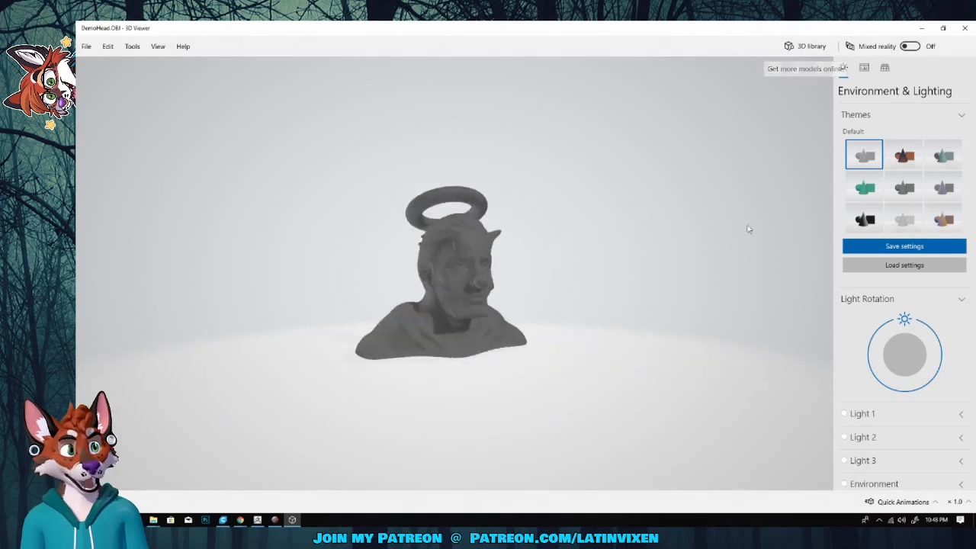
left_click(903, 158)
Examine the exported bust up close and from several sides, then close 3D Viewer and return to ZBrush
scroll(526, 244, "down", 5)
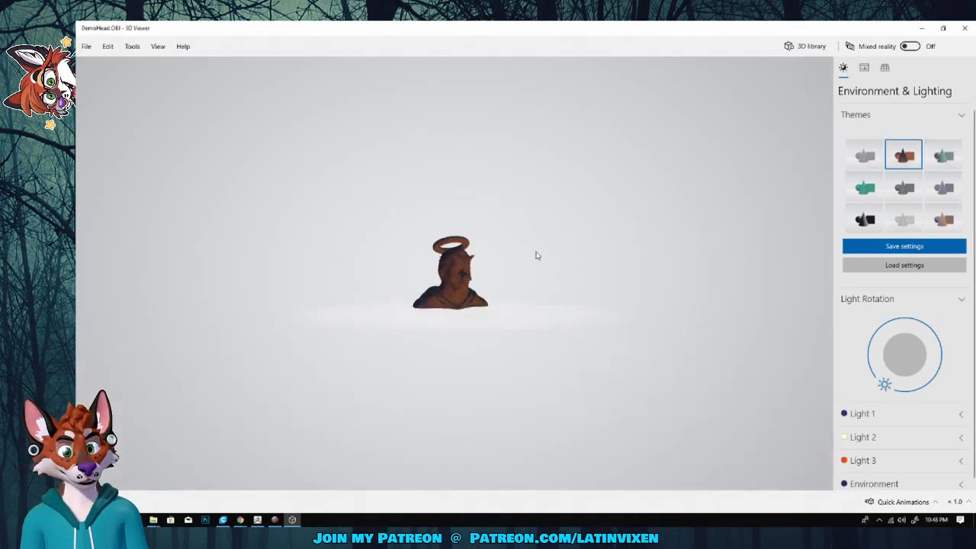
scroll(580, 263, "up", 8)
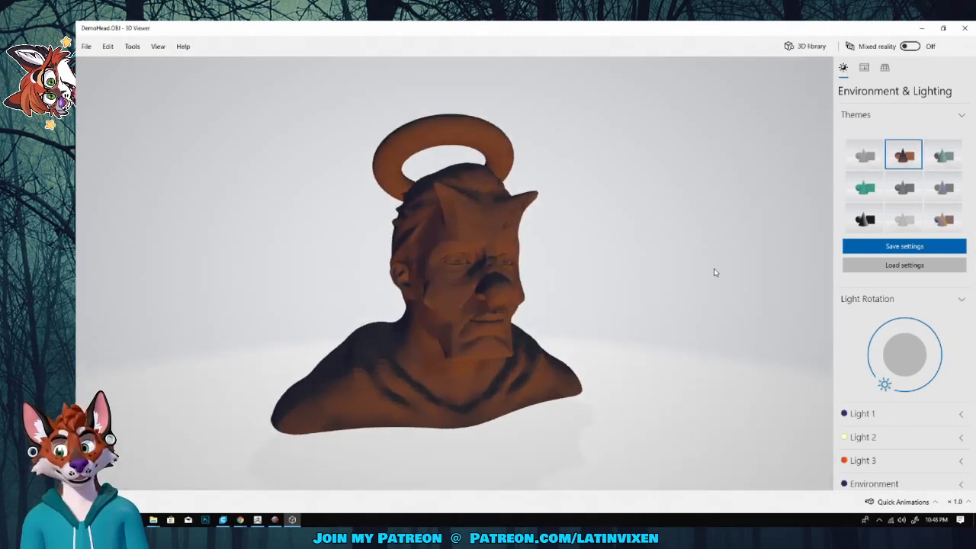
left_click_drag(714, 273, 564, 225)
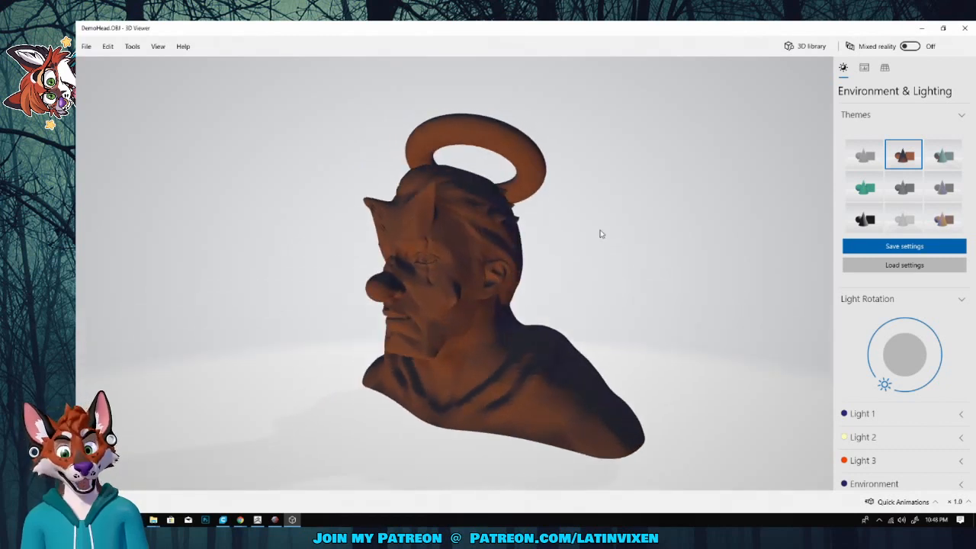
left_click_drag(600, 234, 660, 258)
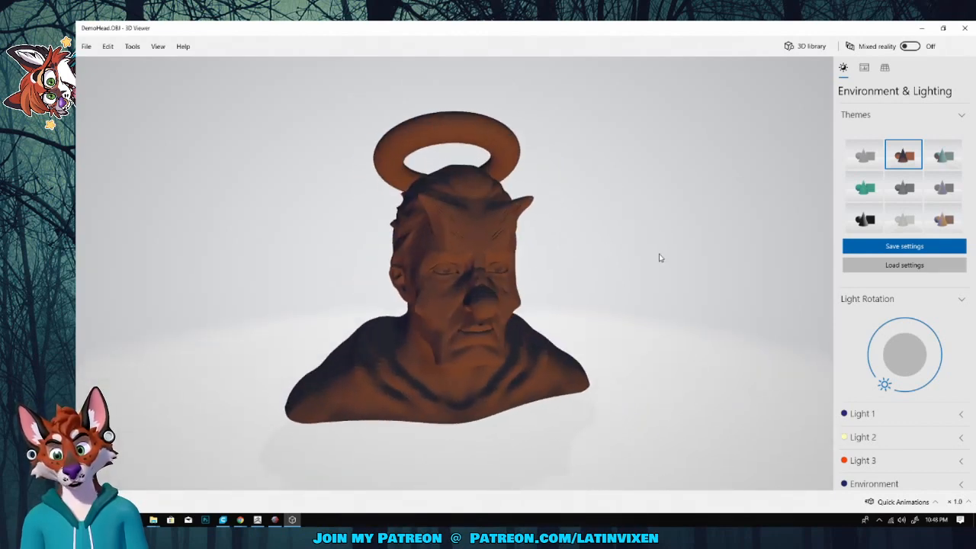
left_click_drag(463, 303, 534, 276)
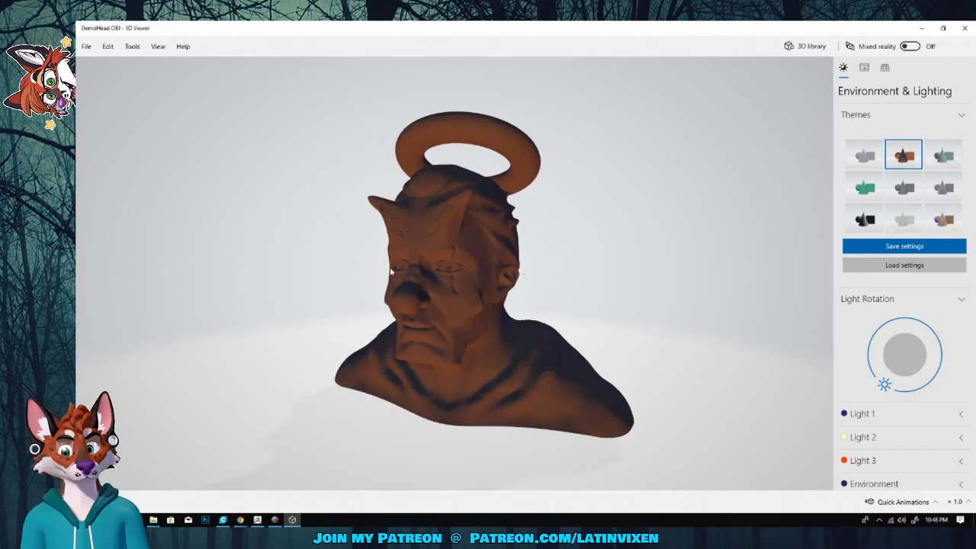
scroll(450, 275, "up", 5)
scroll(486, 277, "down", 5)
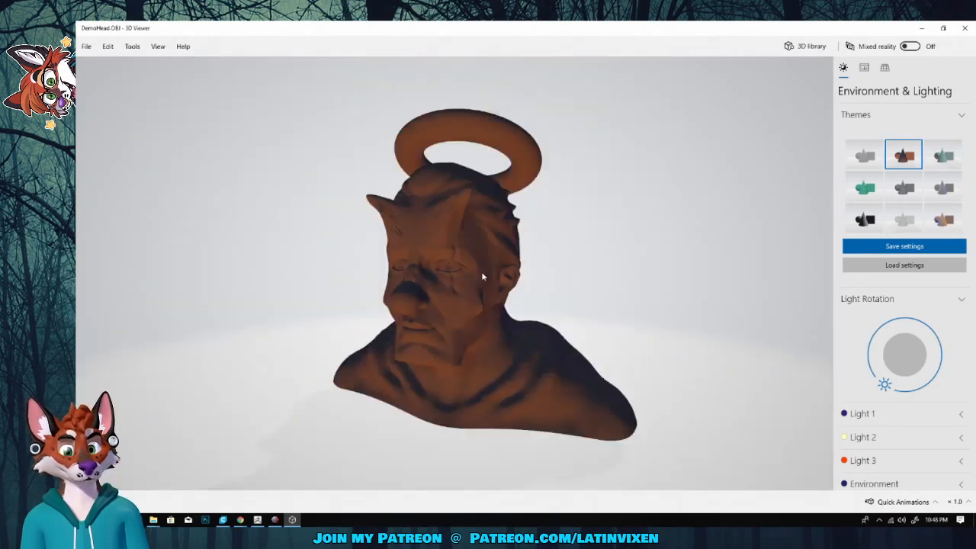
left_click_drag(671, 295, 663, 260)
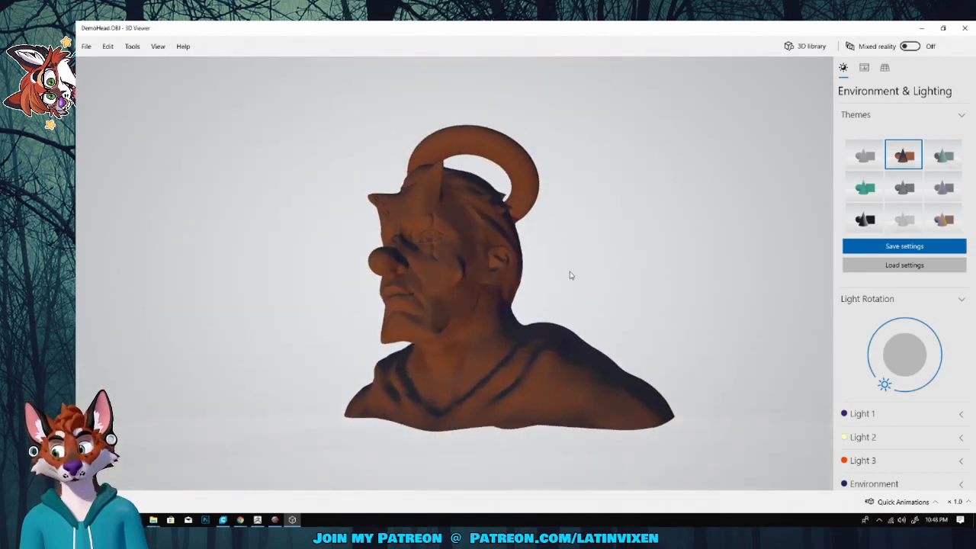
left_click_drag(573, 235, 258, 70)
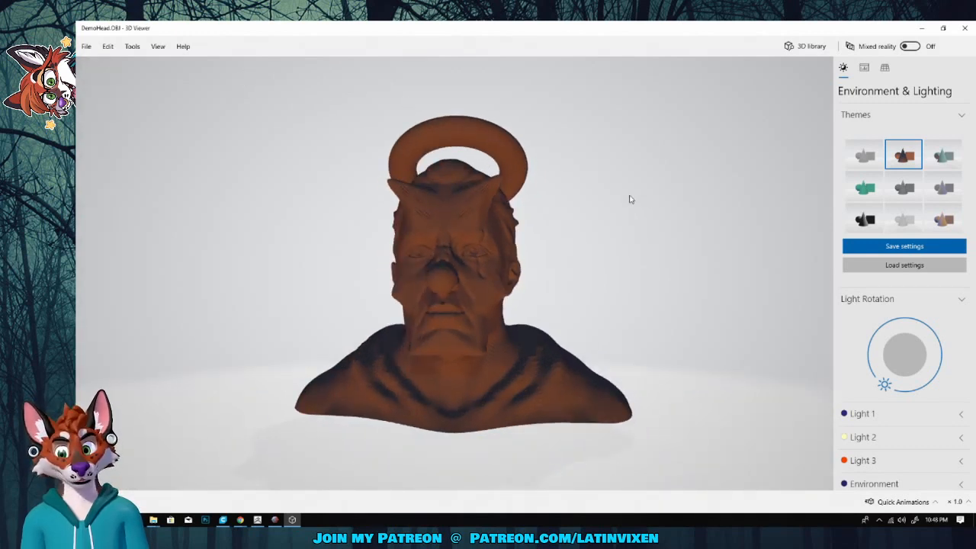
left_click_drag(630, 199, 612, 230)
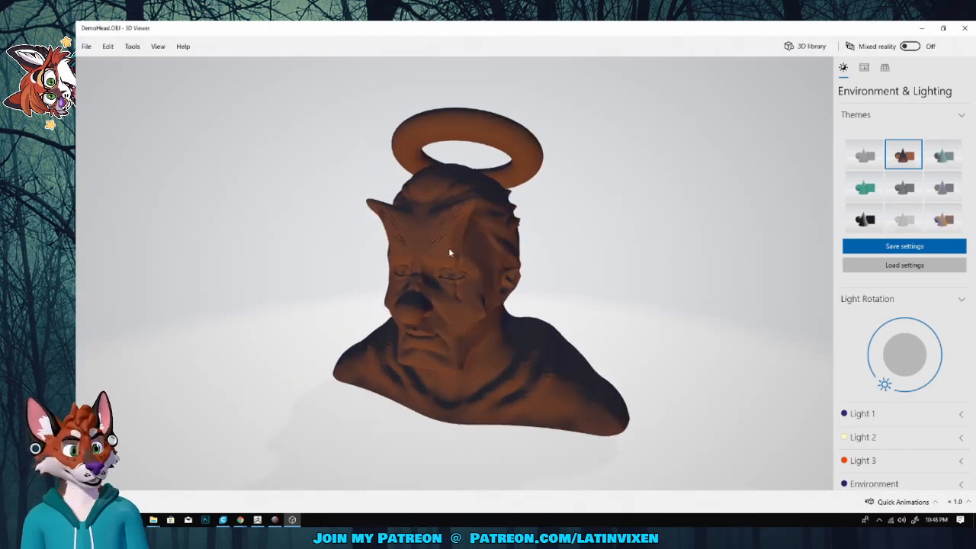
left_click_drag(623, 234, 641, 204)
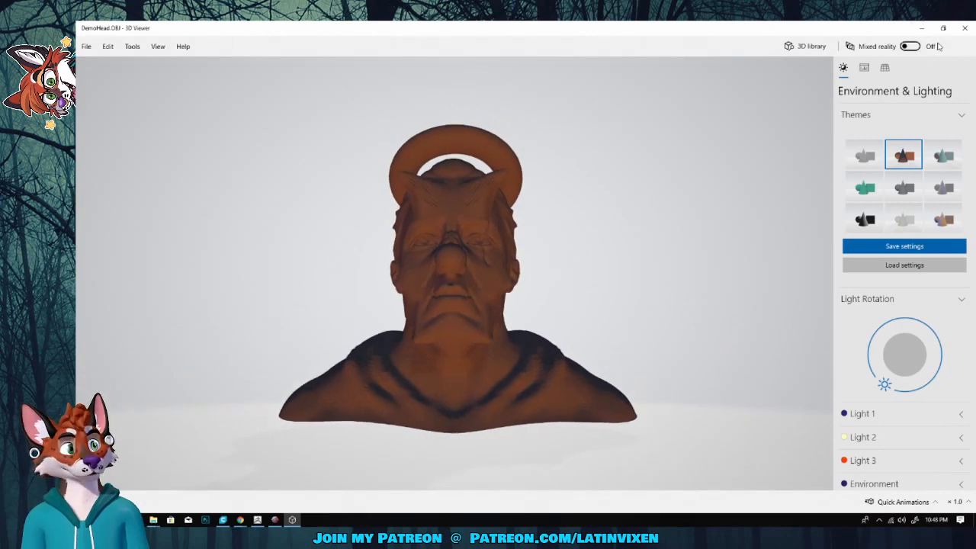
left_click(965, 28)
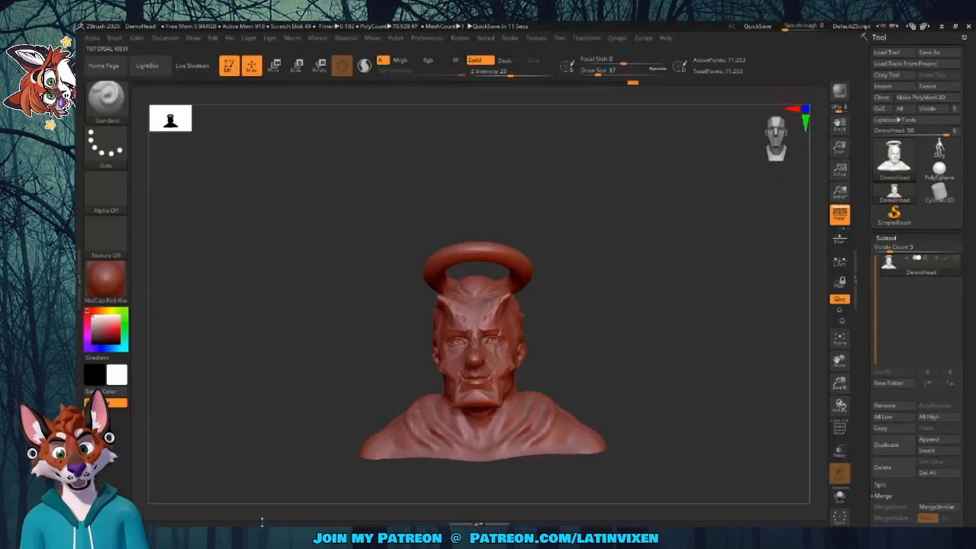
left_click(274, 520)
mouse_move(595, 284)
left_mouse_down()
mouse_move(648, 274)
mouse_move(599, 280)
left_mouse_up()
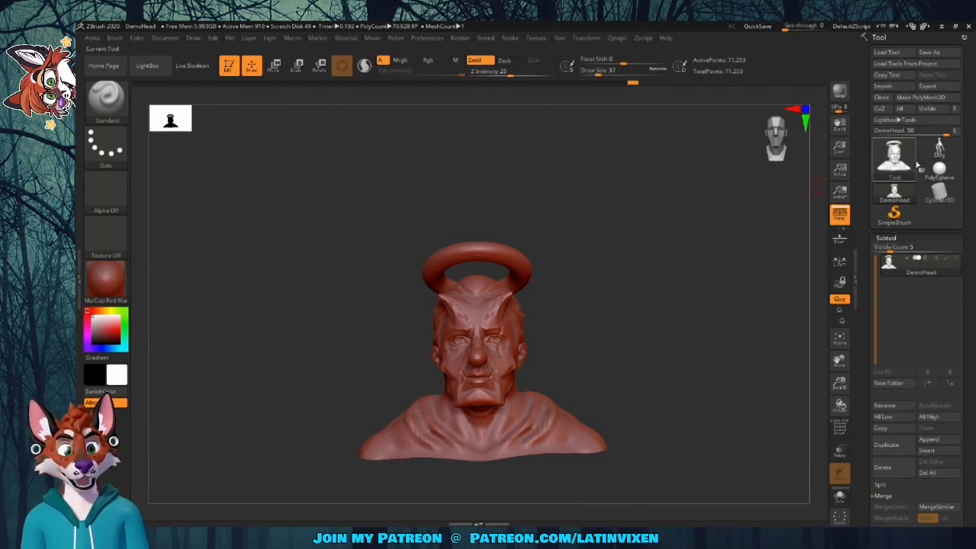
left_click(887, 238)
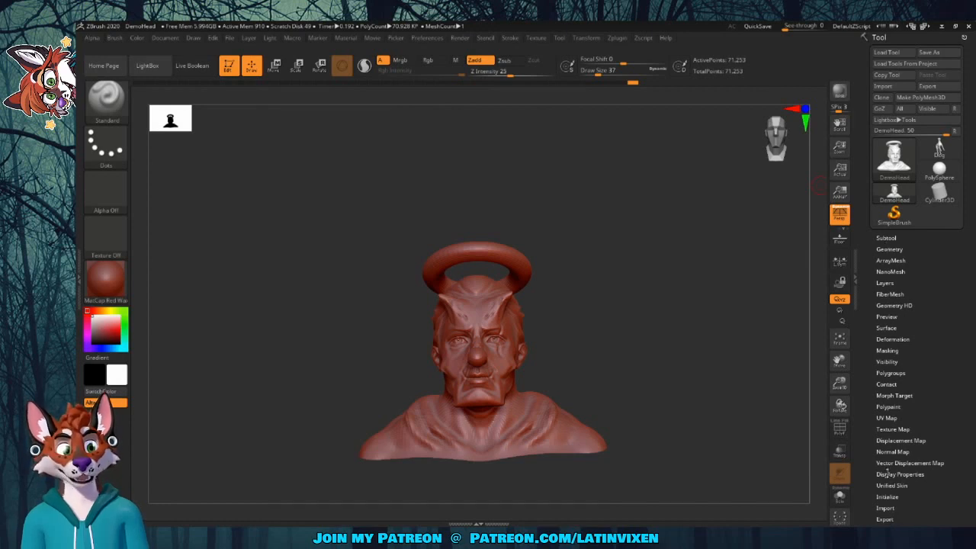
left_click(884, 518)
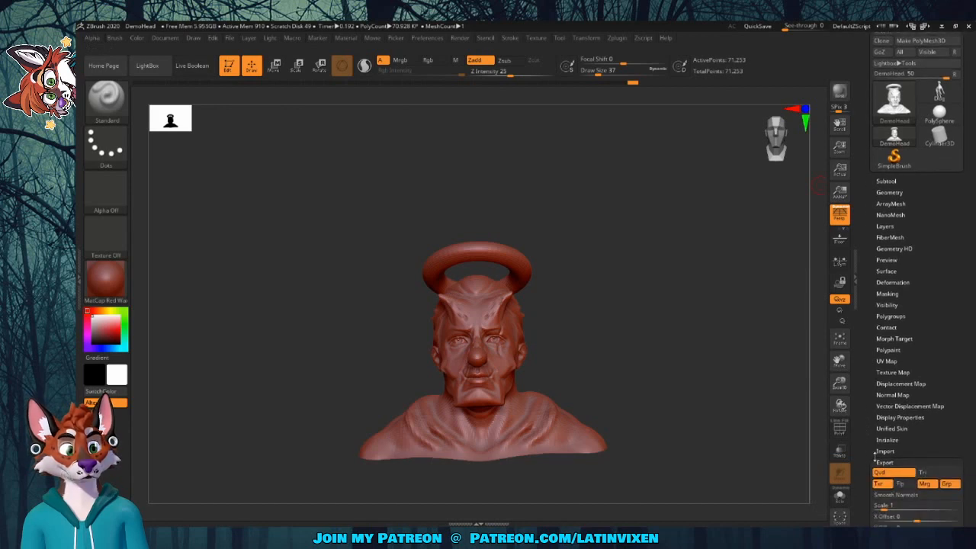
left_click(883, 452)
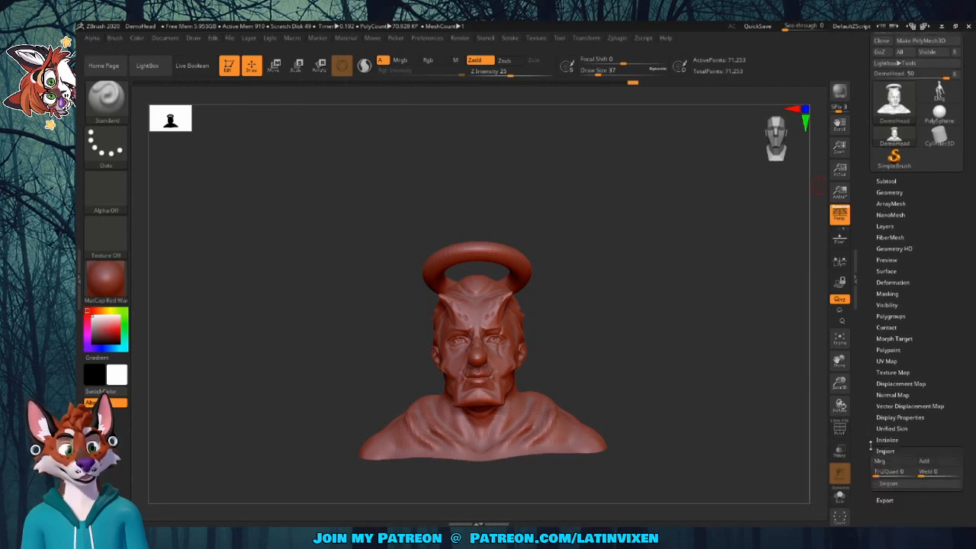
left_click(884, 451)
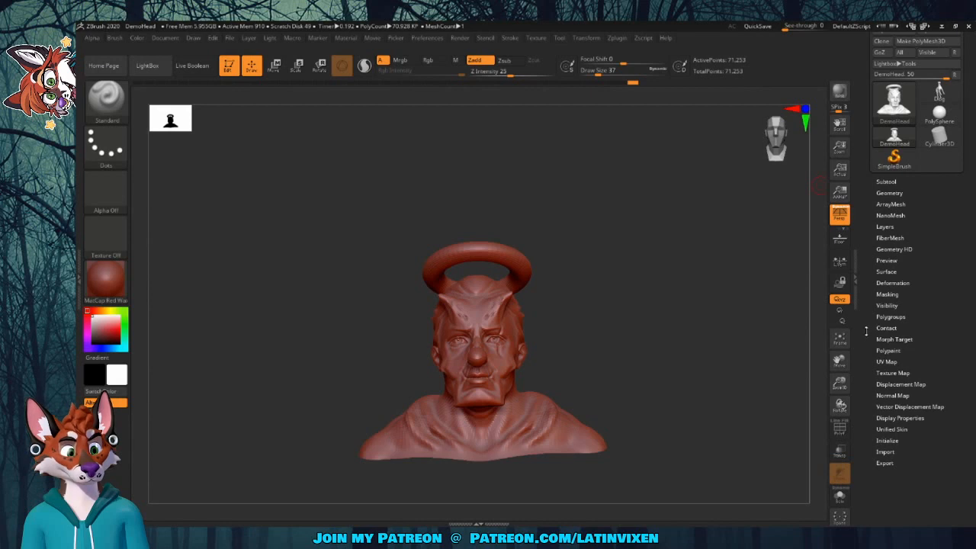
left_click_drag(866, 330, 861, 367)
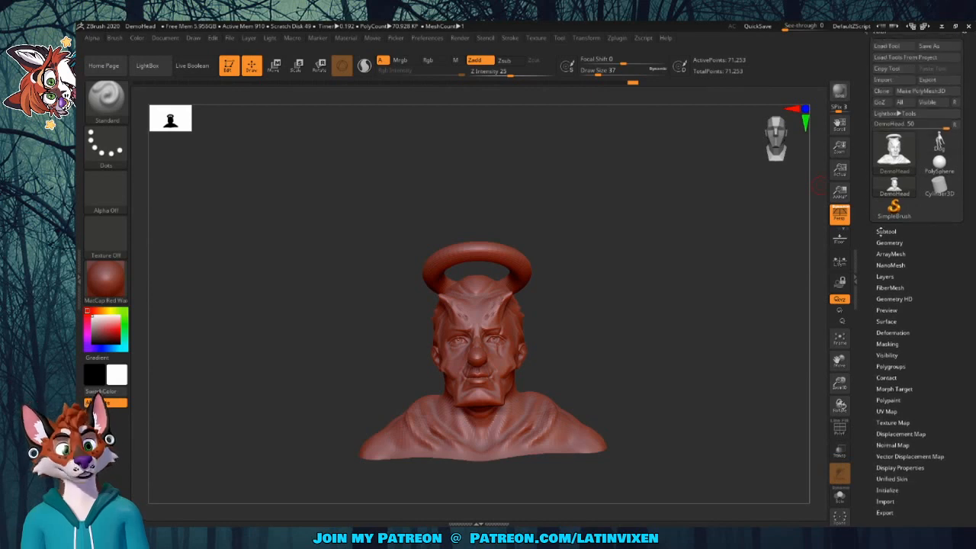
left_click(884, 231)
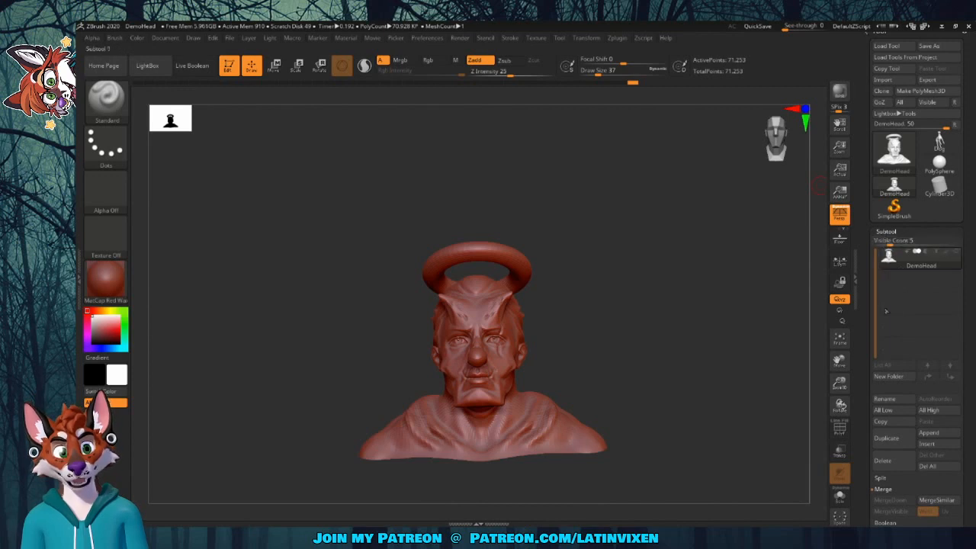
left_click(885, 231)
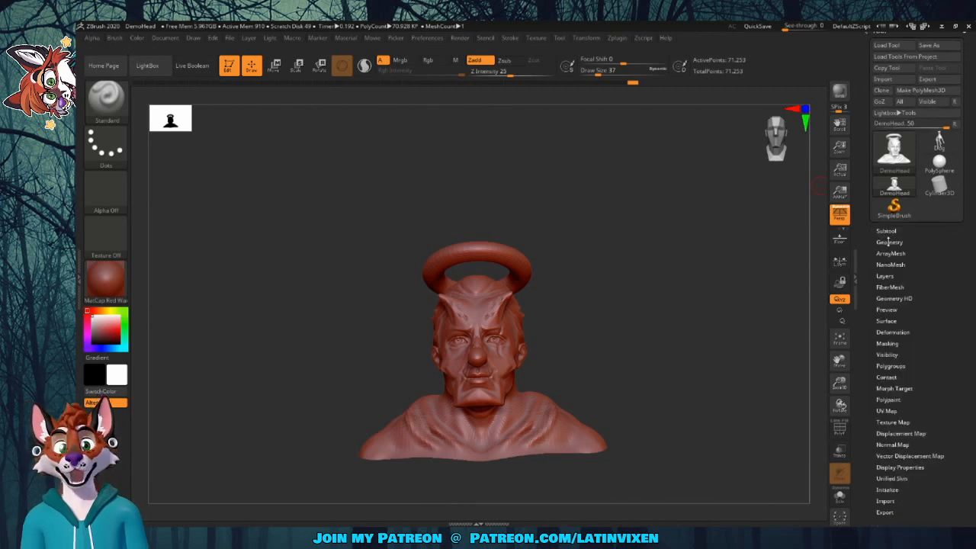
Subdivide the bust's geometry twice with Smt smoothing on, up to SDiv level 3
left_click(889, 242)
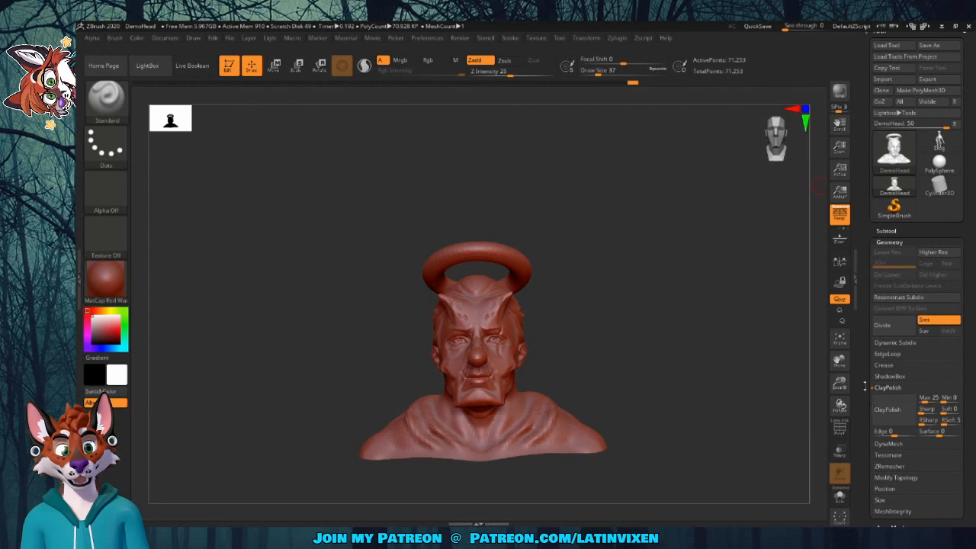
left_click_drag(871, 374, 863, 333)
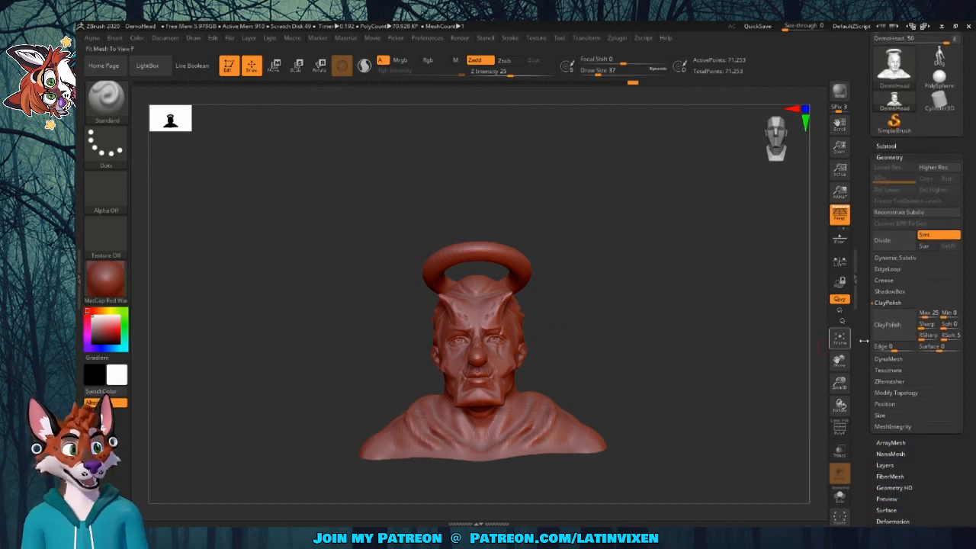
mouse_move(661, 321)
left_mouse_down()
mouse_move(647, 338)
mouse_move(643, 315)
left_mouse_up()
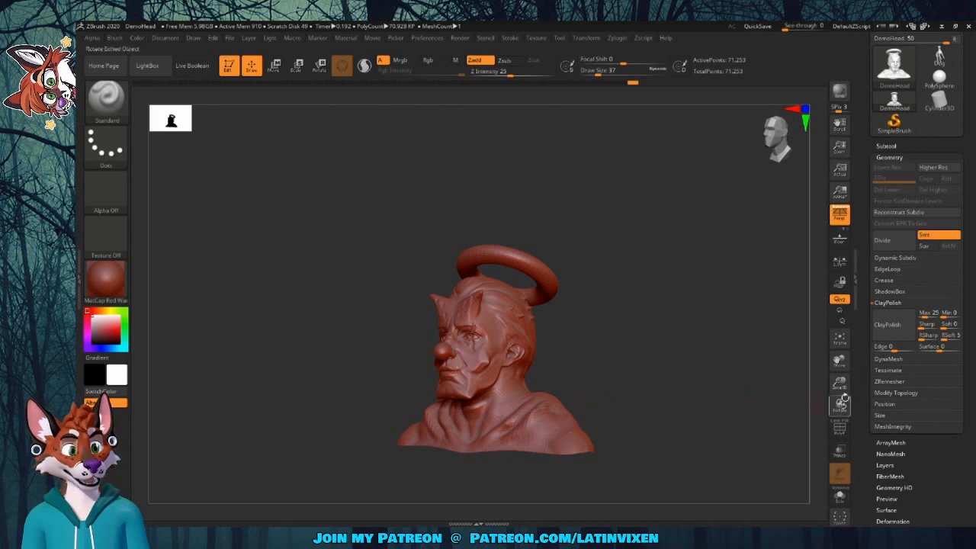
left_click_drag(840, 382, 851, 410)
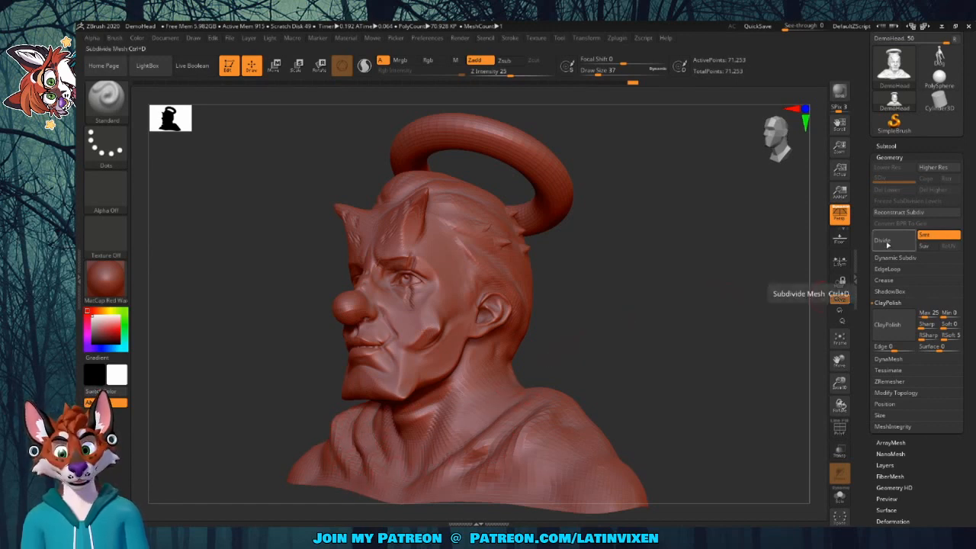
left_click(886, 244)
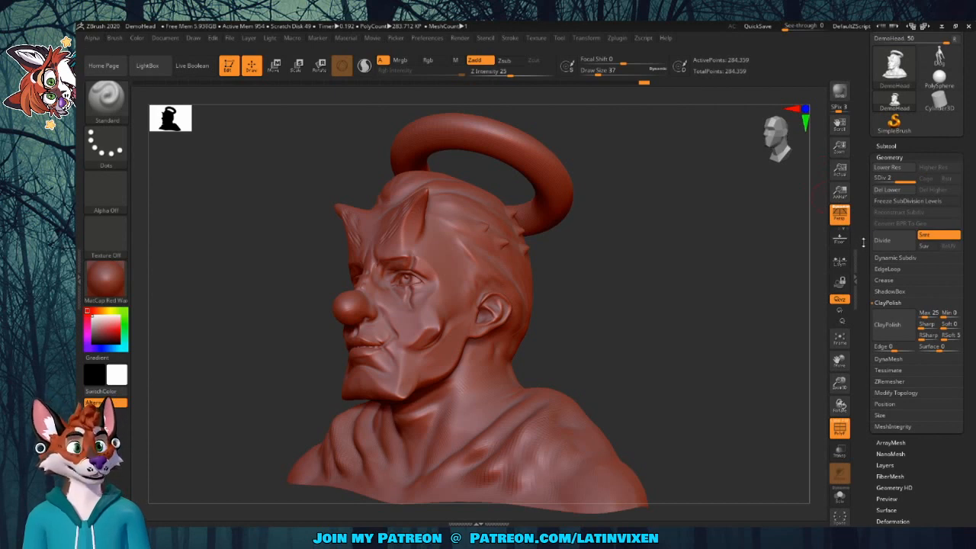
left_click_drag(863, 243, 866, 207)
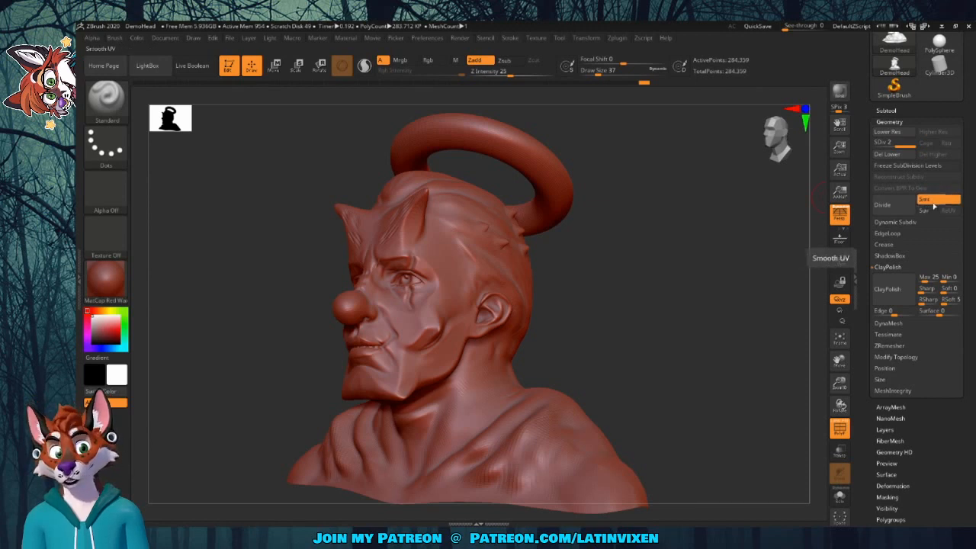
left_click(882, 205)
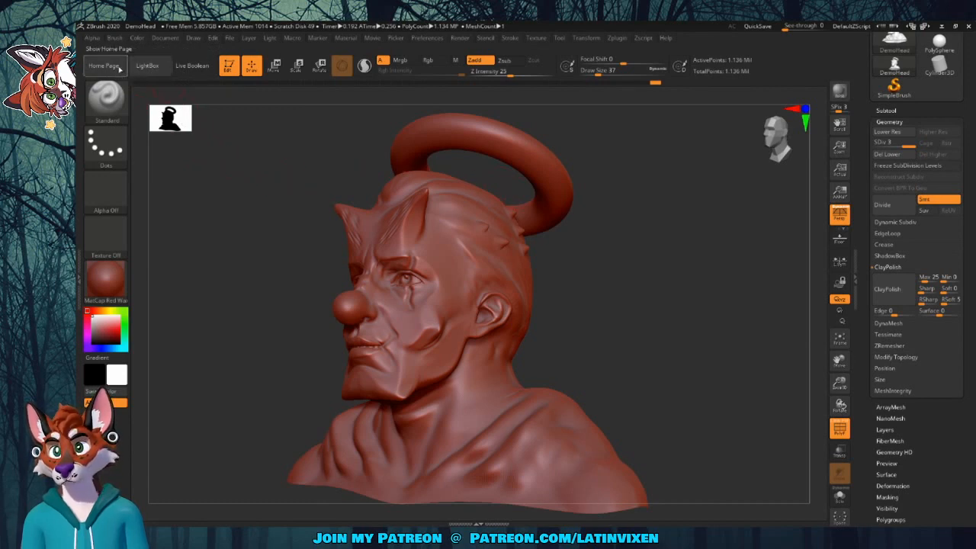
Load the DynaMesh_Sphere_128 project from the LightBox projects and show the whole sphere smaller in the view
left_click(147, 64)
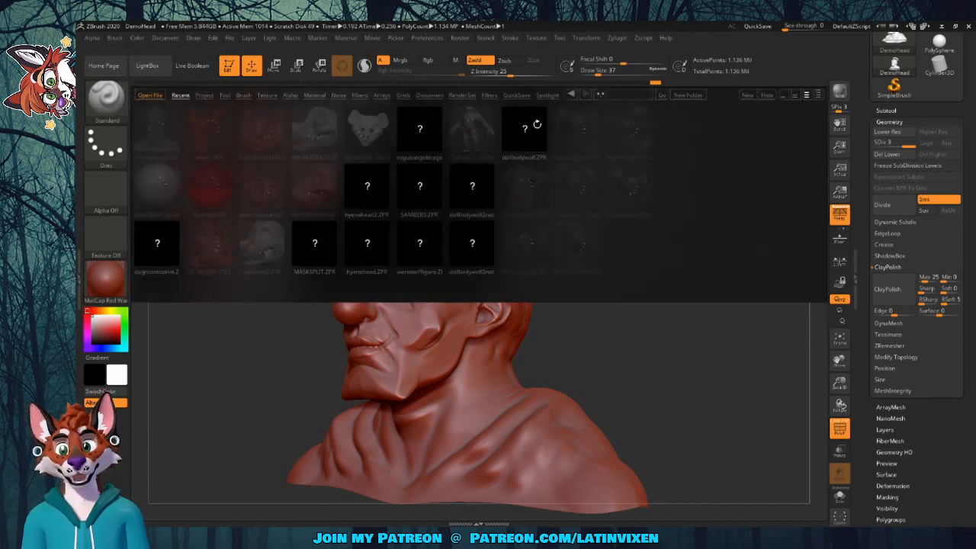
left_click(203, 94)
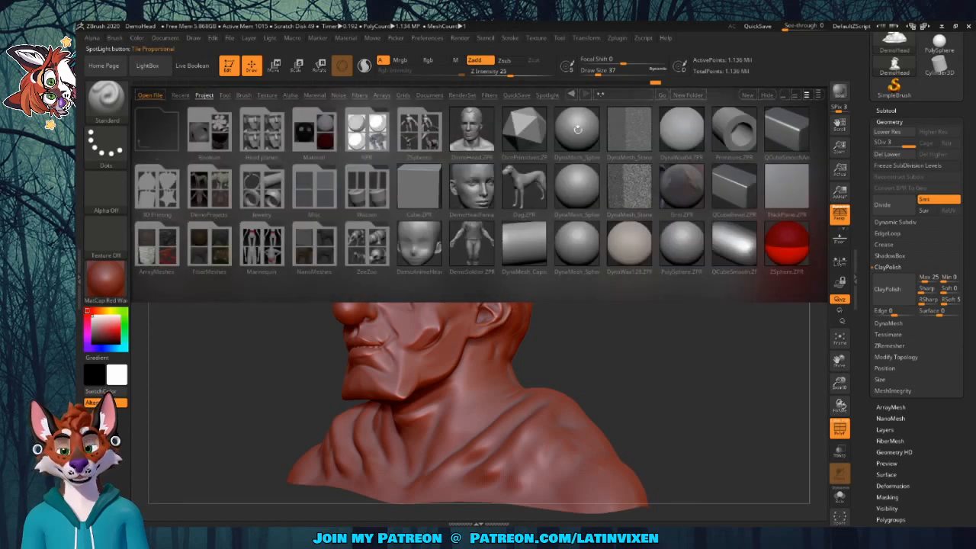
double_click(577, 130)
left_click(557, 303)
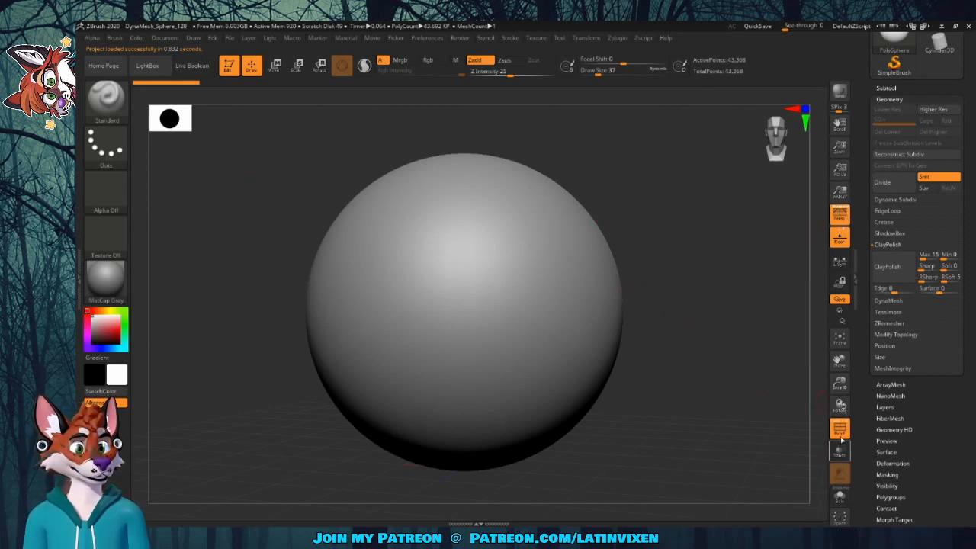
left_click_drag(841, 380, 839, 390)
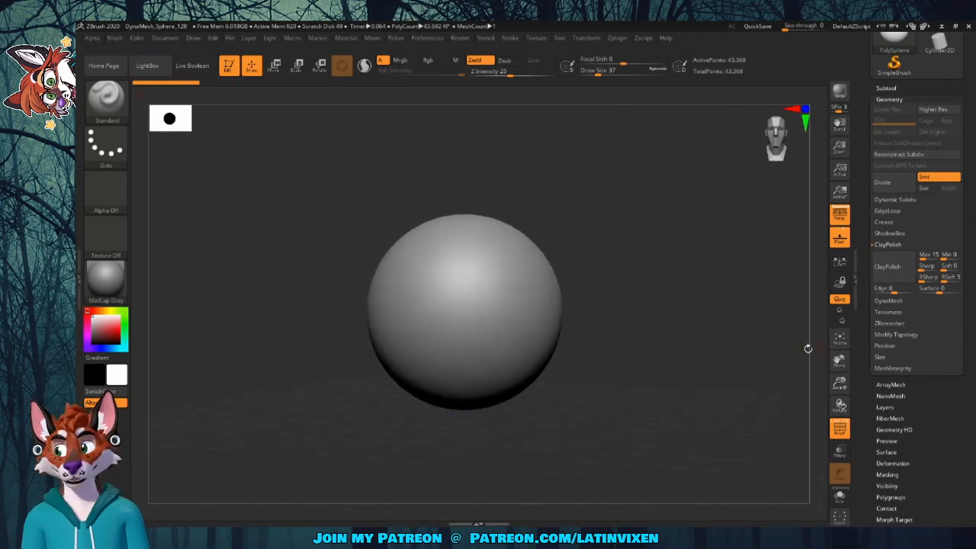
Apply the MatCap Red Wax material to the sphere and expand its Subtool list
left_click(107, 278)
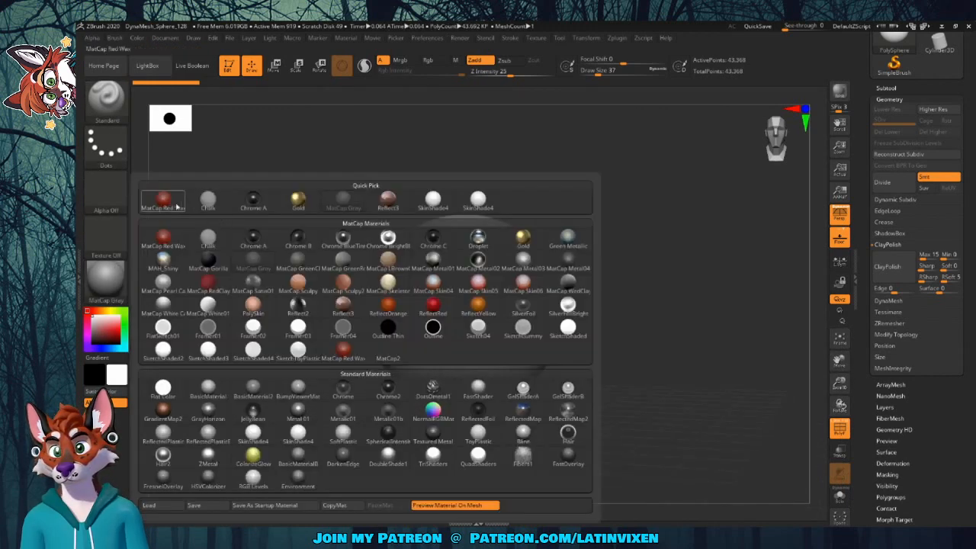
left_click(174, 201)
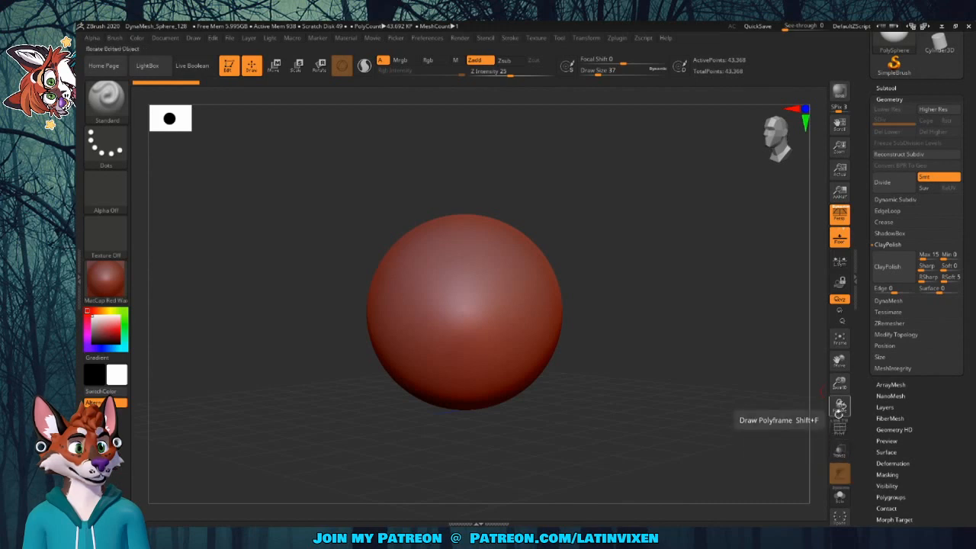
scroll(863, 148, "up", 5)
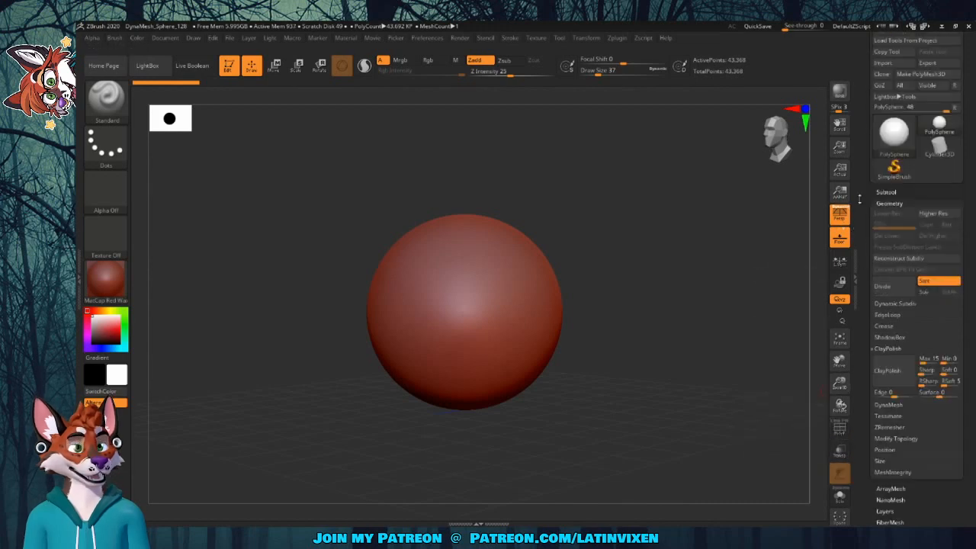
left_click(890, 215)
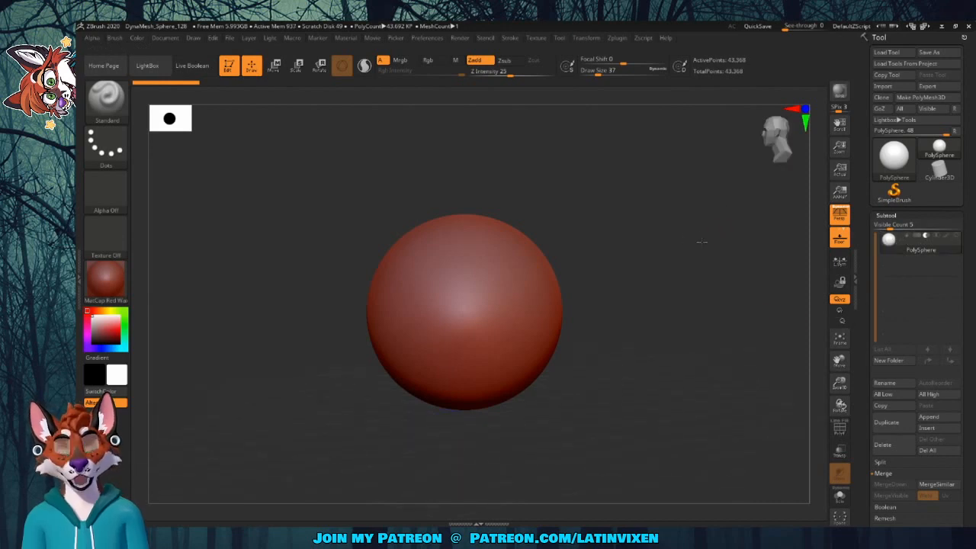
left_click_drag(724, 256, 733, 253)
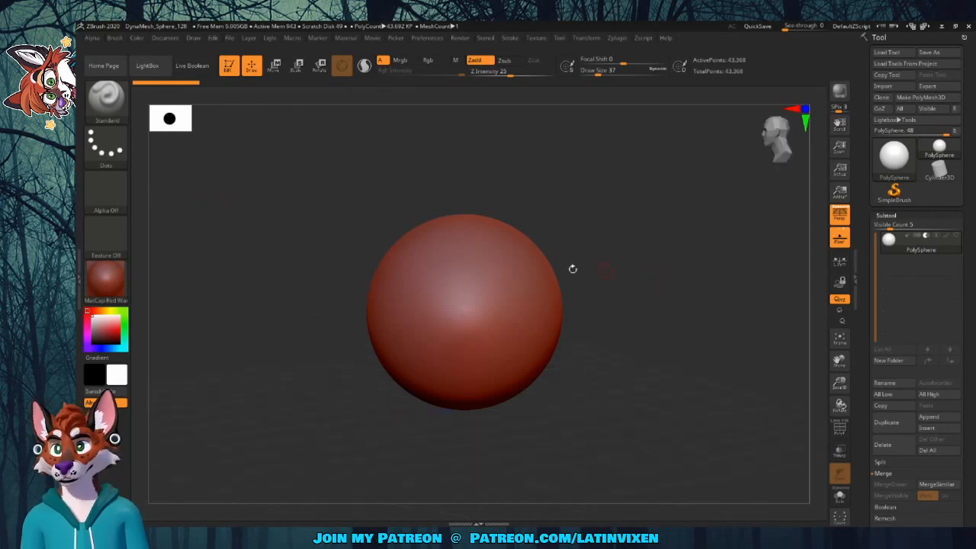
Pull a mirrored pair of lobes out of the sphere with the Move Topological brush at draw size 358
left_click(106, 97)
left_click(524, 110)
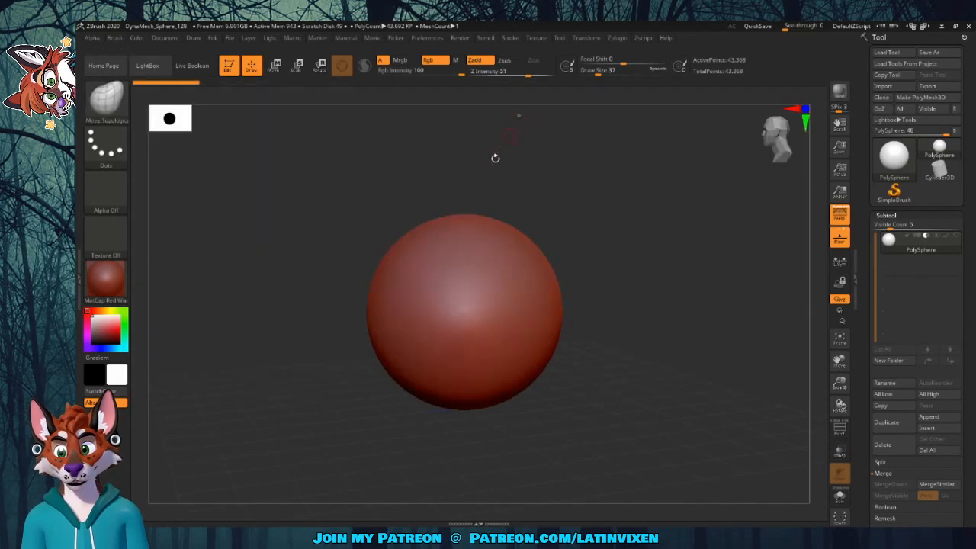
left_click_drag(599, 74, 632, 74)
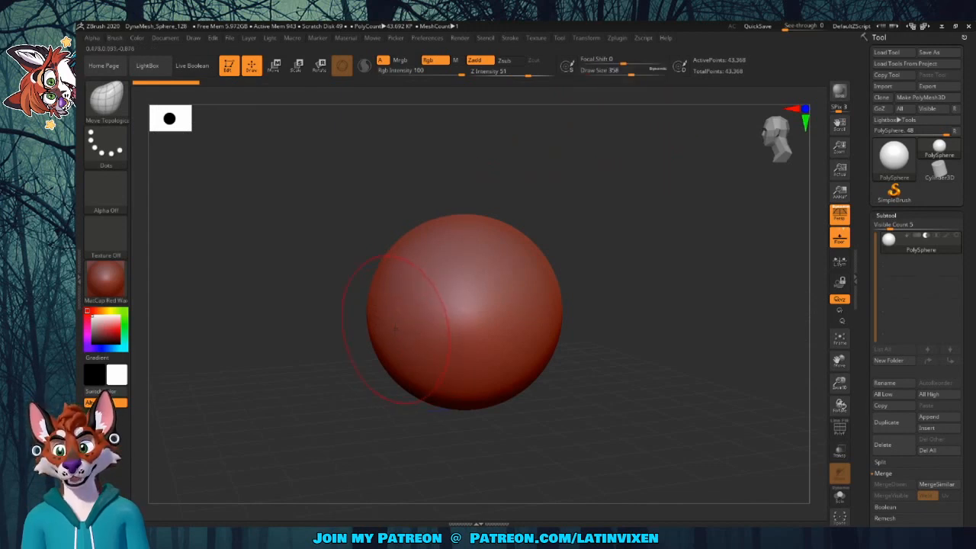
mouse_move(396, 328)
left_mouse_down()
mouse_move(278, 356)
mouse_move(250, 352)
left_mouse_up()
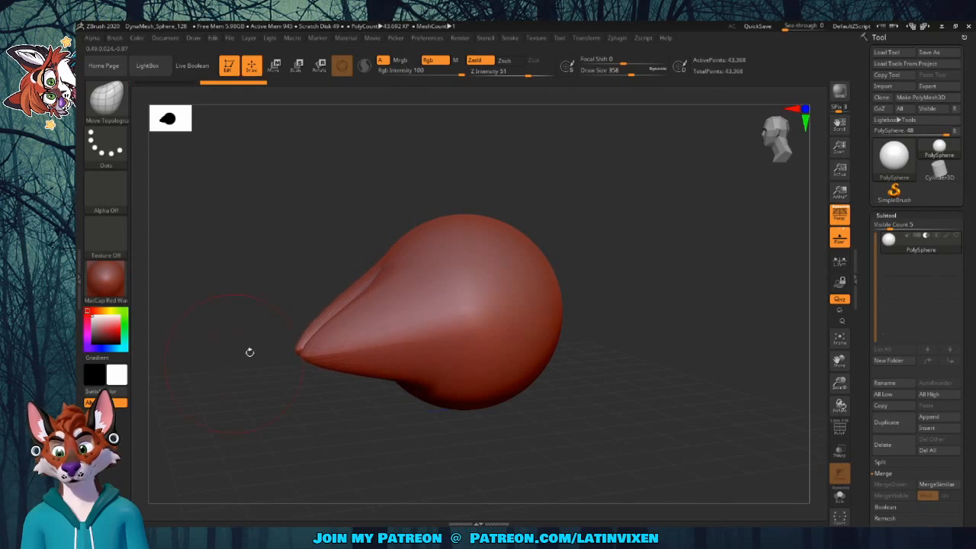
mouse_move(601, 279)
left_mouse_down()
mouse_move(631, 333)
mouse_move(398, 356)
mouse_move(486, 382)
left_mouse_up()
mouse_move(538, 340)
left_mouse_down()
mouse_move(415, 408)
mouse_move(408, 432)
mouse_move(417, 446)
left_mouse_up()
mouse_move(532, 409)
left_mouse_down()
mouse_move(556, 290)
mouse_move(552, 244)
left_mouse_up()
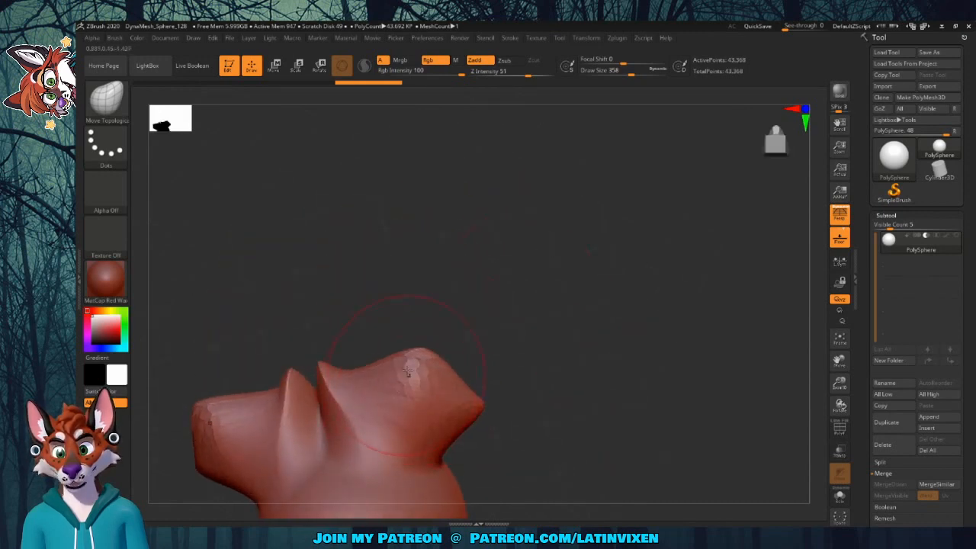
Stretch the ends of the two lobes farther outward and broaden them with the Move Topological brush
mouse_move(382, 369)
left_mouse_down()
mouse_move(358, 310)
mouse_move(366, 238)
left_mouse_up()
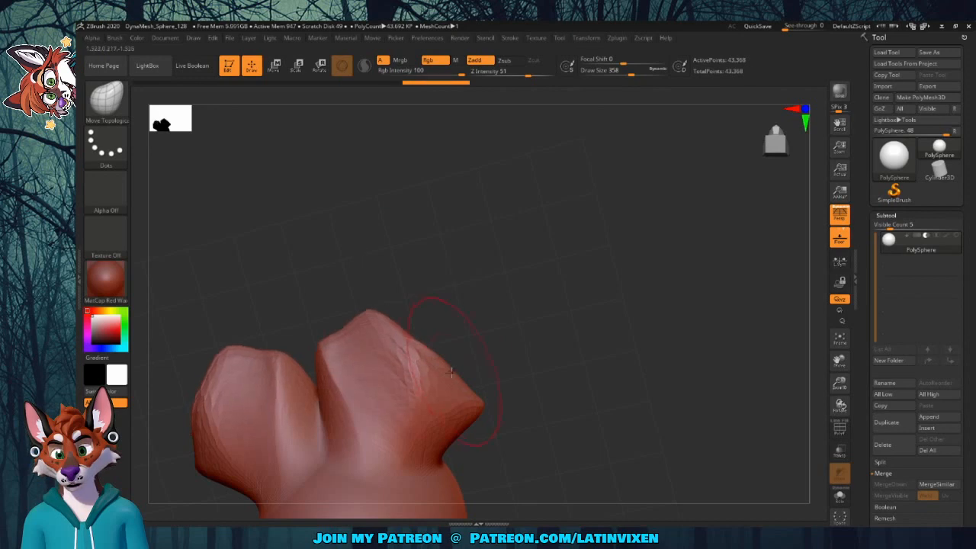
left_click_drag(418, 358, 442, 307)
left_click_drag(456, 367, 500, 328)
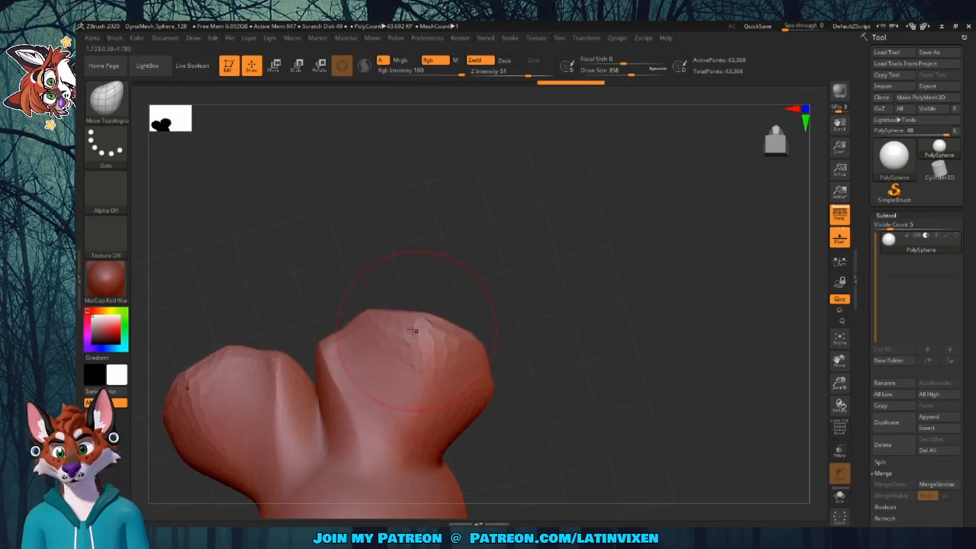
left_click_drag(412, 330, 401, 283)
left_click_drag(341, 347, 316, 279)
mouse_move(463, 265)
left_mouse_down()
mouse_move(462, 302)
mouse_move(542, 282)
mouse_move(534, 328)
mouse_move(538, 281)
left_mouse_up()
Smooth the rough surfaces and edges of both lobes with the Smooth brush, checking them from several angles
left_click_drag(839, 360, 852, 372)
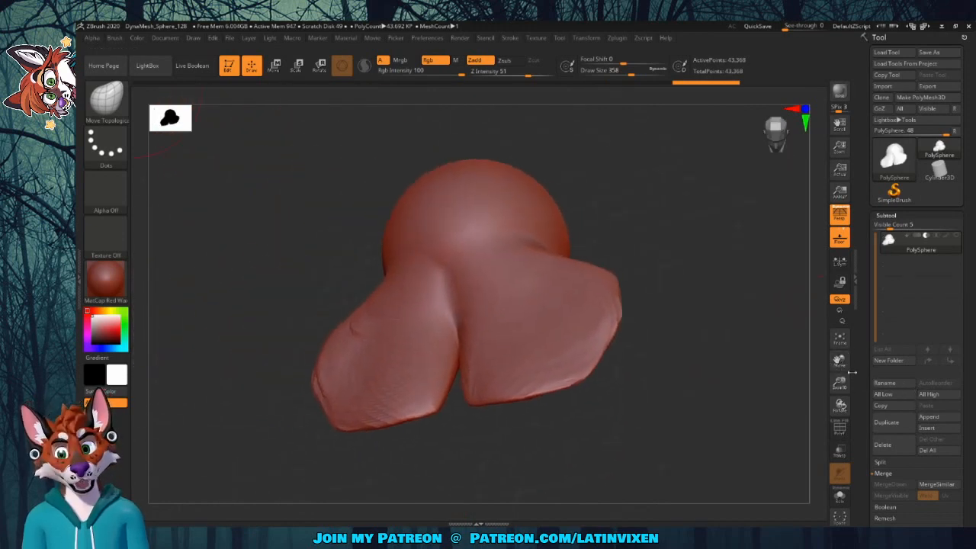
left_click_drag(680, 225, 635, 252)
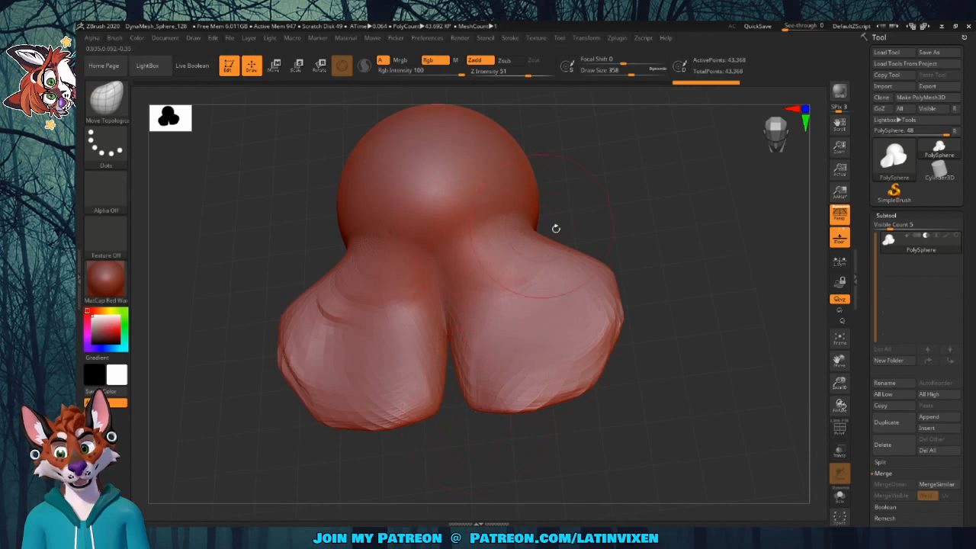
left_click_drag(555, 228, 547, 279)
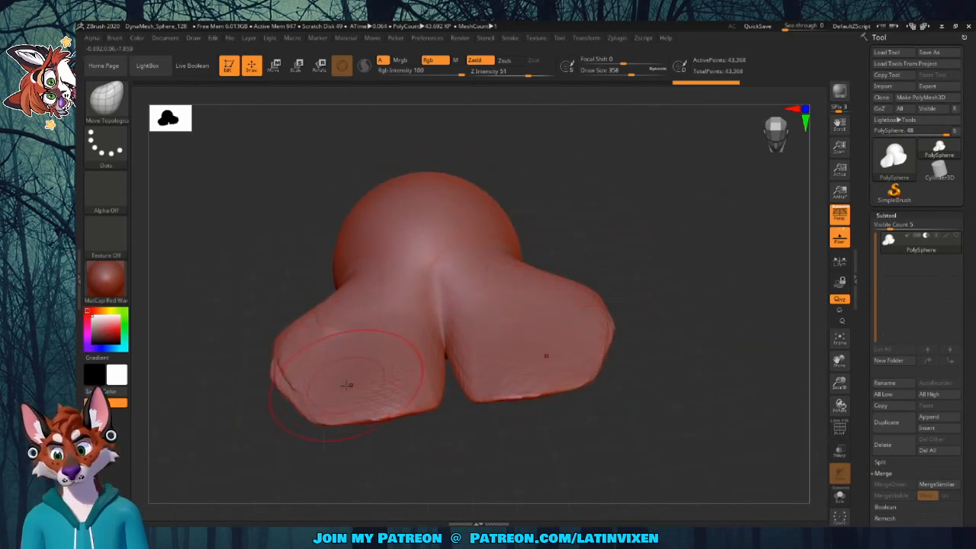
mouse_move(326, 414)
left_mouse_down("shift")
mouse_move(291, 372)
mouse_move(303, 386)
mouse_move(390, 411)
mouse_move(440, 370)
mouse_move(433, 326)
left_mouse_up("shift")
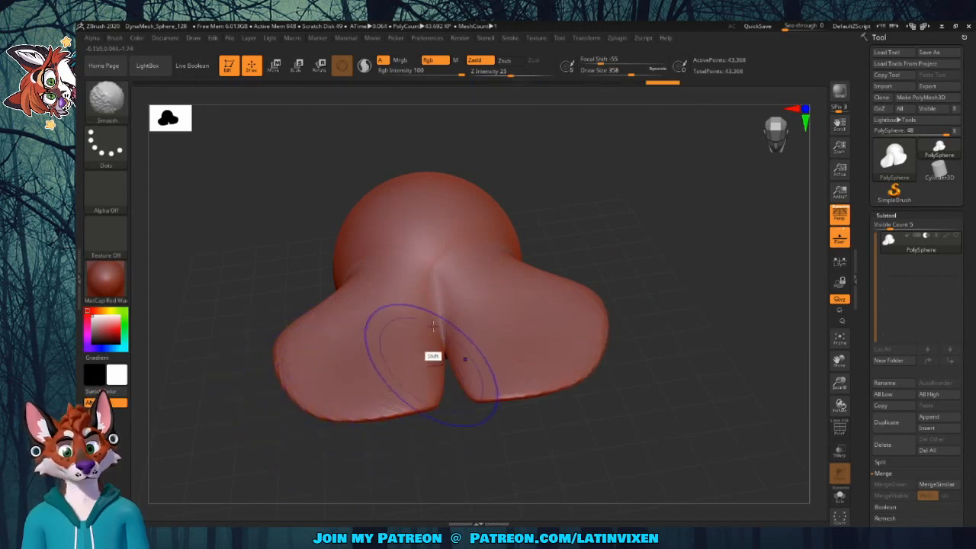
left_click_drag(613, 220, 621, 286)
mouse_move(347, 278)
left_mouse_down("shift")
mouse_move(371, 305)
mouse_move(327, 342)
mouse_move(339, 324)
left_mouse_up("shift")
mouse_move(632, 211)
left_mouse_down()
mouse_move(639, 230)
mouse_move(549, 251)
mouse_move(593, 282)
mouse_move(625, 265)
mouse_move(479, 384)
mouse_move(592, 349)
mouse_move(589, 377)
mouse_move(571, 348)
mouse_move(579, 358)
mouse_move(598, 340)
left_mouse_up()
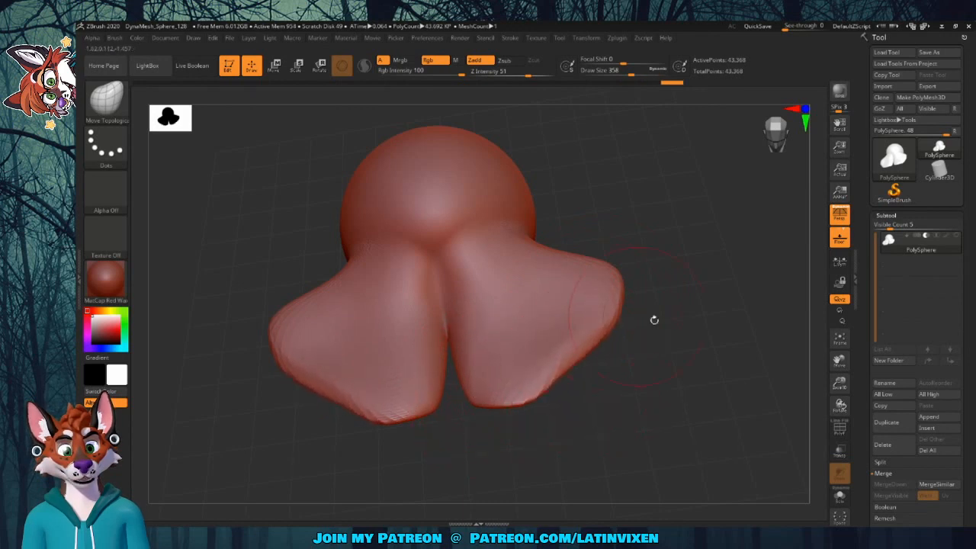
mouse_move(654, 320)
left_mouse_down()
mouse_move(653, 261)
mouse_move(682, 264)
mouse_move(670, 246)
mouse_move(662, 275)
left_mouse_up()
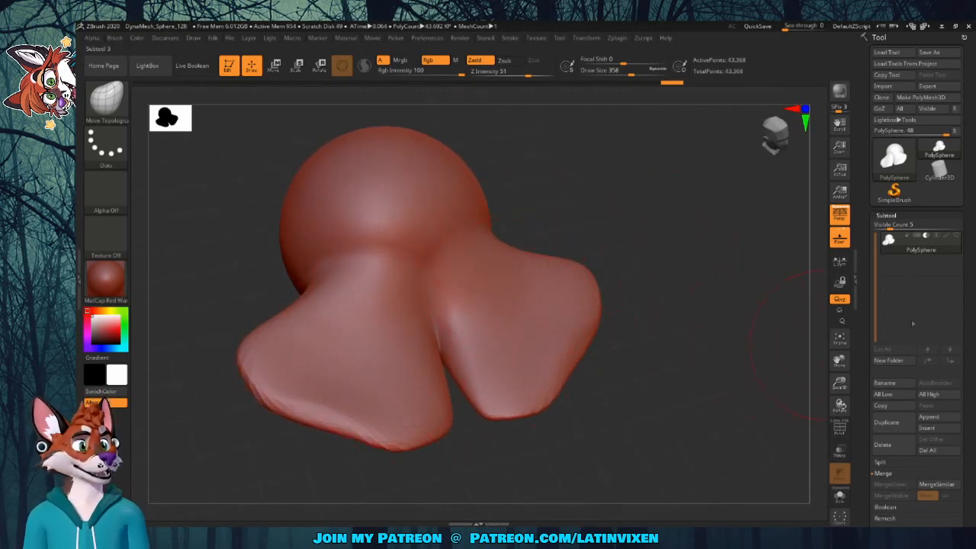
Expand the ZRemesher settings of the Geometry palette and pull the lobes' outer edges into a rounder shape
scroll(884, 305, "down", 5)
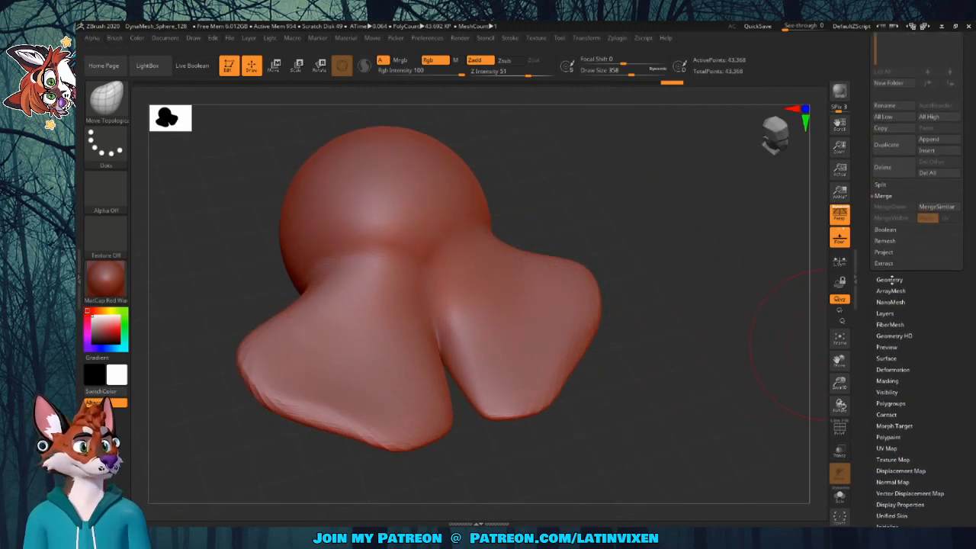
left_click(889, 280)
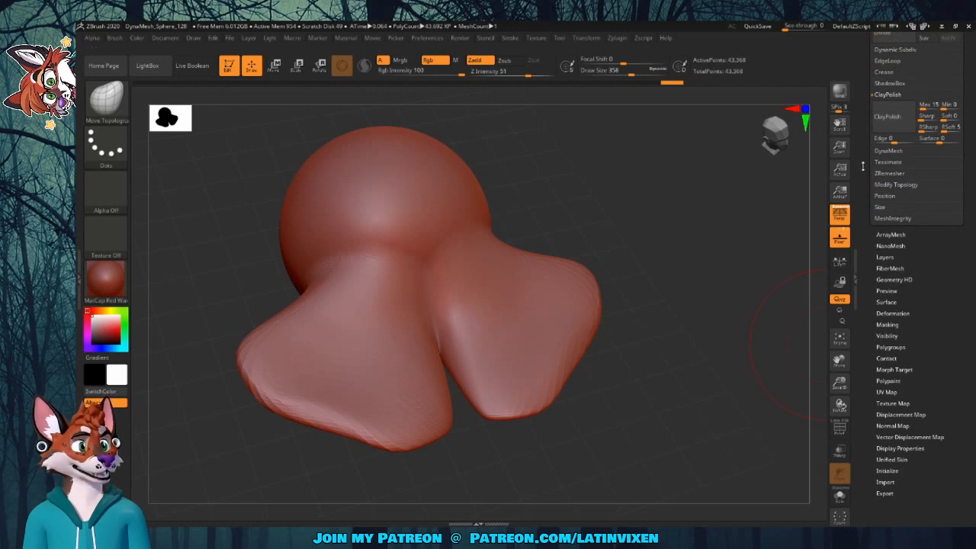
scroll(877, 183, "up", 3)
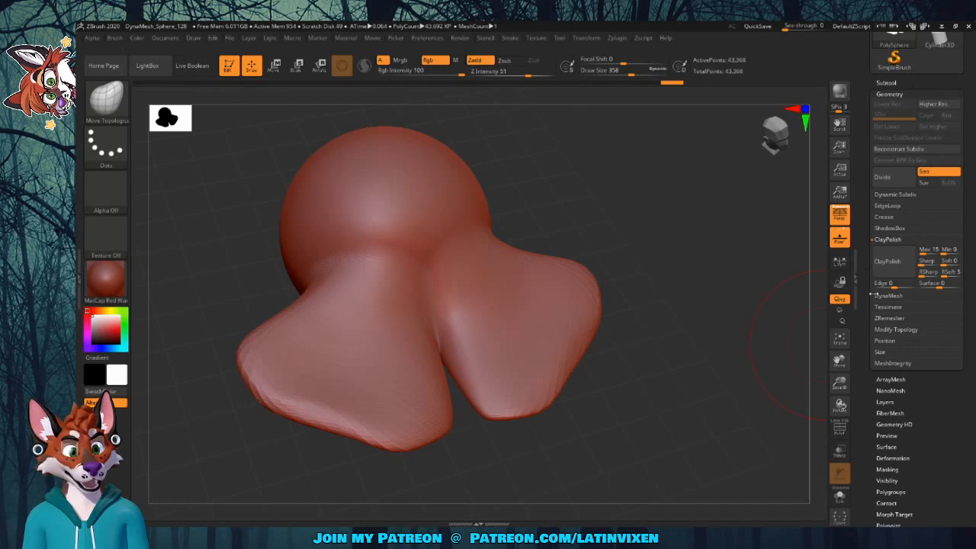
left_click_drag(865, 259, 865, 238)
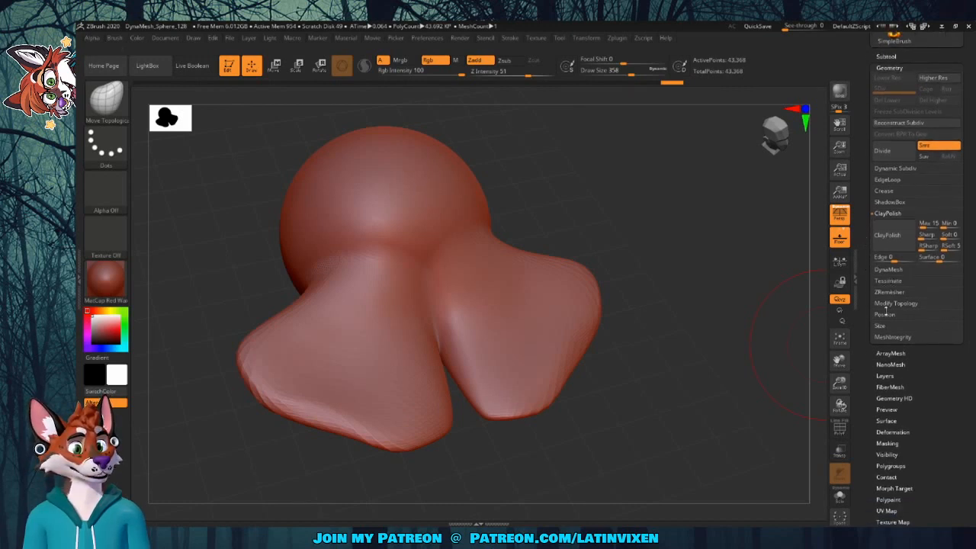
left_click(889, 292)
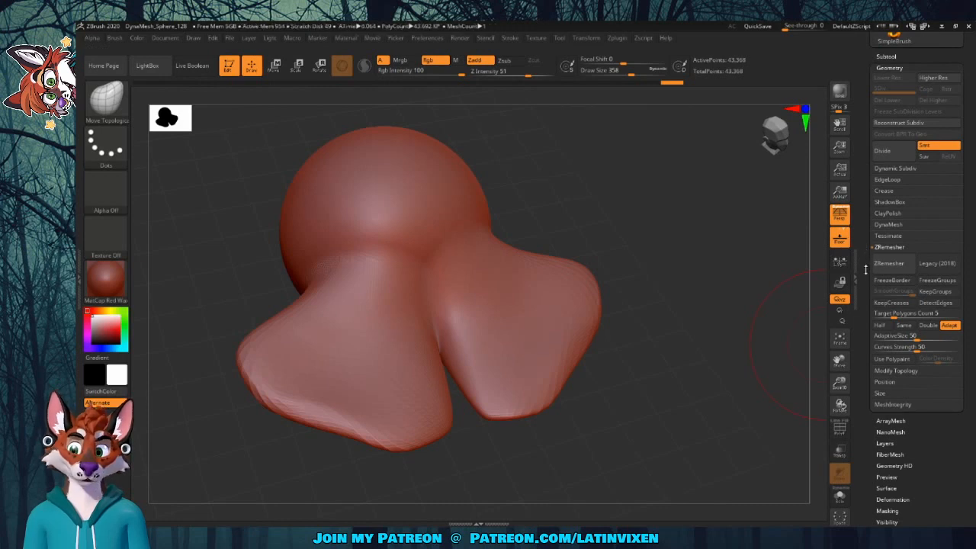
left_click_drag(341, 428, 320, 462)
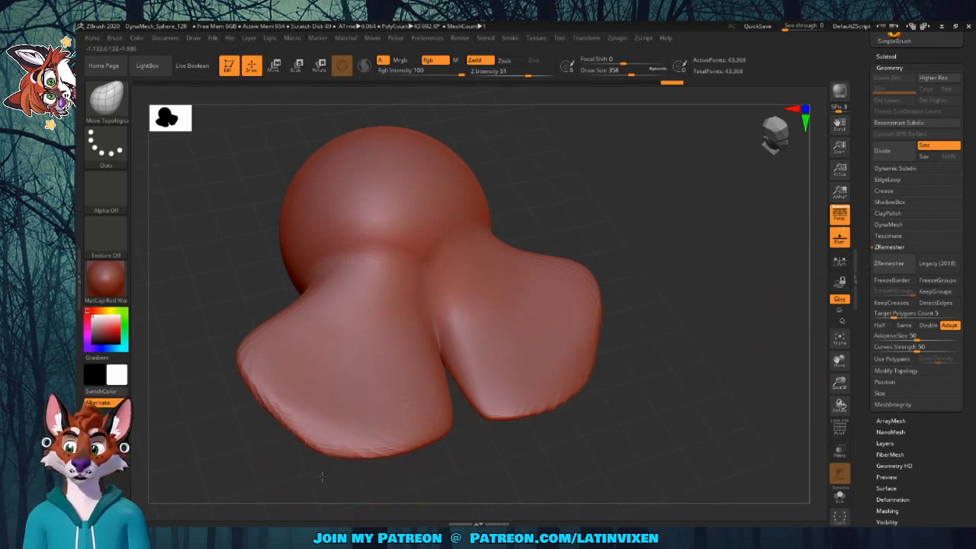
mouse_move(280, 424)
left_mouse_down()
mouse_move(257, 392)
mouse_move(239, 419)
left_mouse_up()
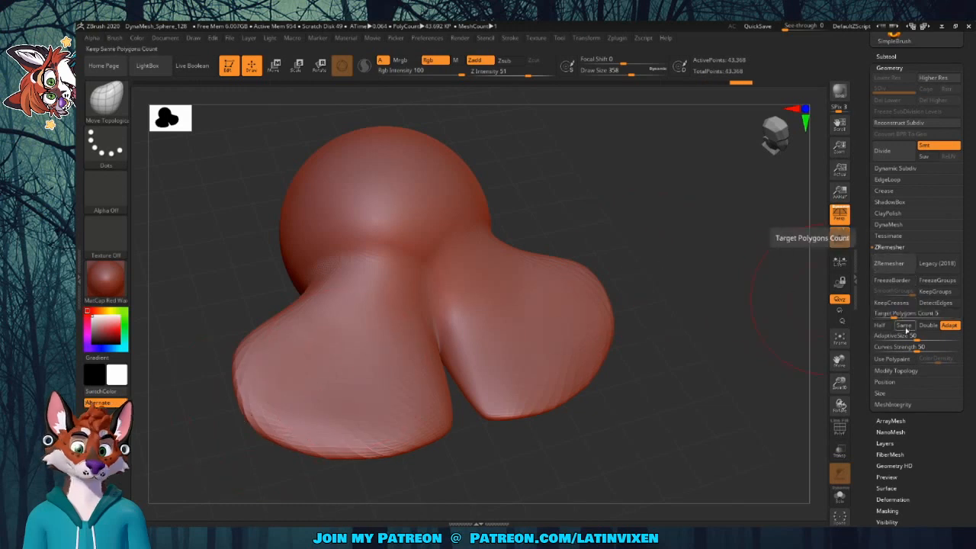
Set ZRemesher to Half the polygon count and remesh the sculpted sphere three times
left_click(881, 325)
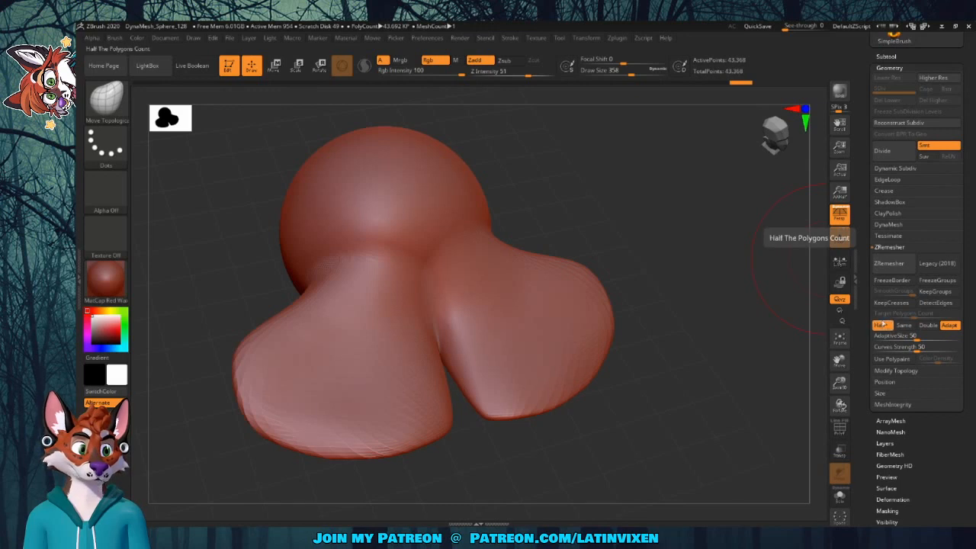
left_click(883, 264)
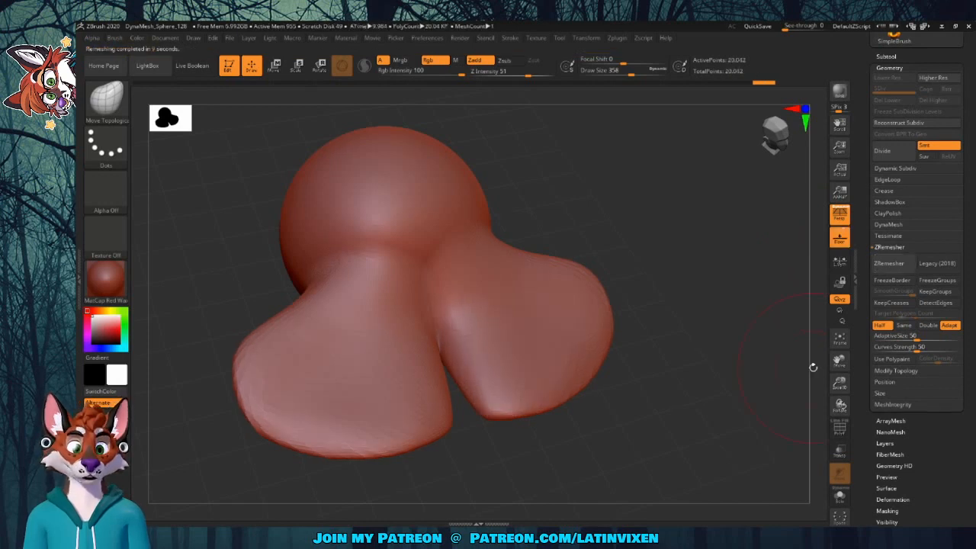
key("shift+f")
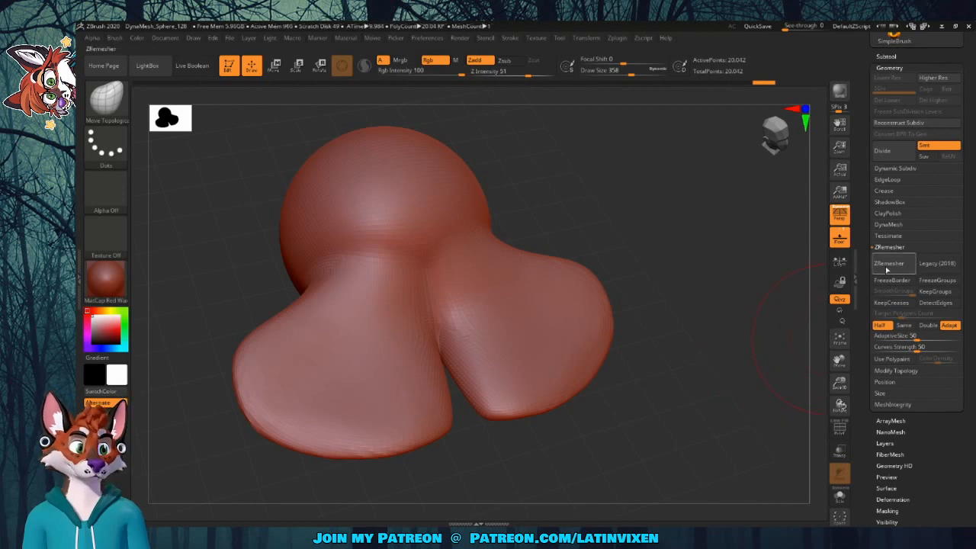
left_click(888, 266)
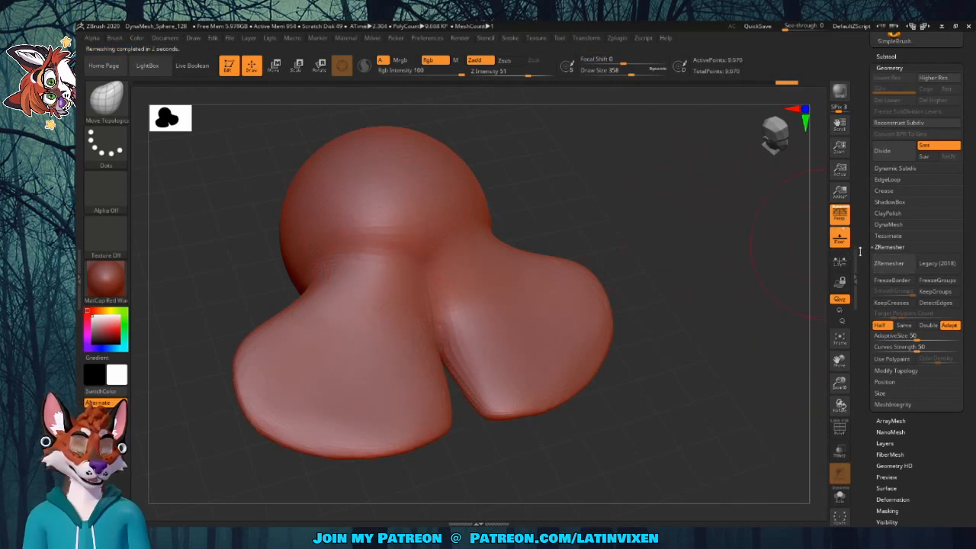
left_click(884, 265)
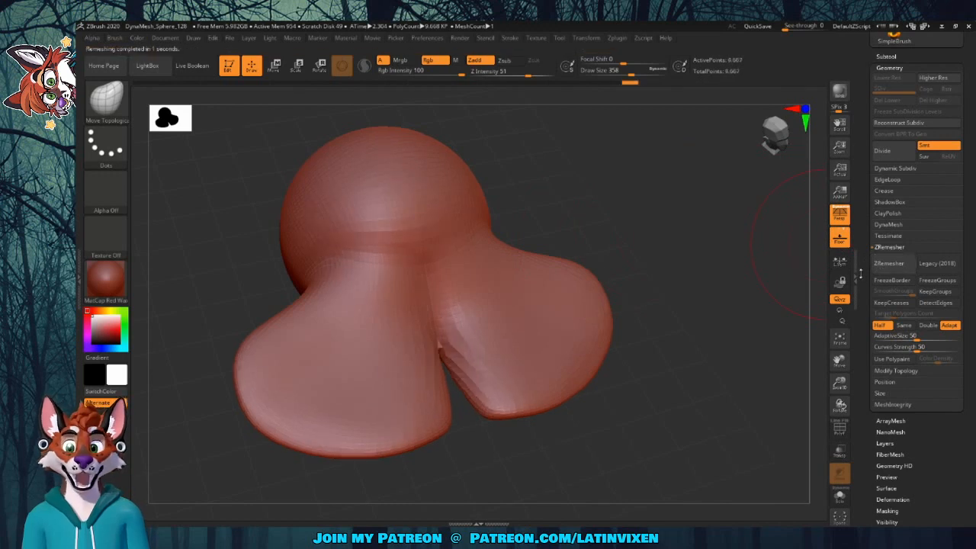
Pull the outer and lower edges of both remeshed lobes farther outward with the Move Topological brush
left_click_drag(690, 323, 688, 281)
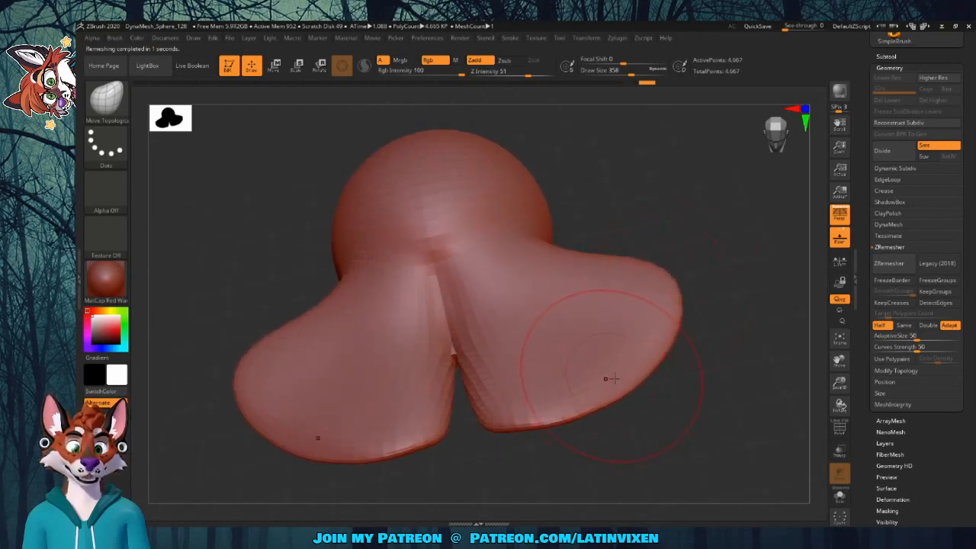
mouse_move(614, 375)
left_mouse_down()
mouse_move(614, 409)
mouse_move(577, 436)
left_mouse_up()
left_click_drag(645, 378, 660, 396)
left_click_drag(666, 338, 677, 341)
mouse_move(721, 366)
left_mouse_down()
mouse_move(714, 216)
mouse_move(720, 346)
left_mouse_up()
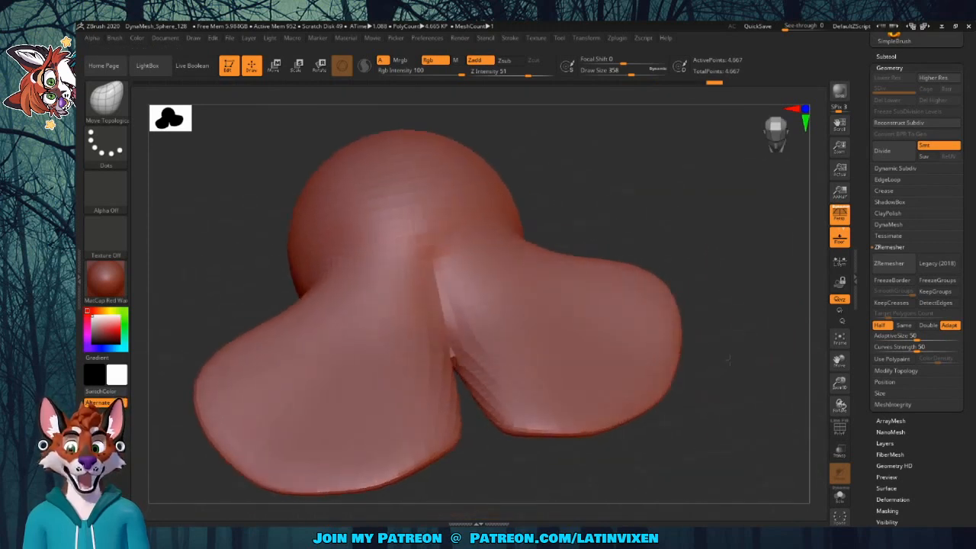
Reshape the undersides and inner bends of both lobes with the Move Topological brush, working from several angles
left_click_drag(718, 401, 711, 297)
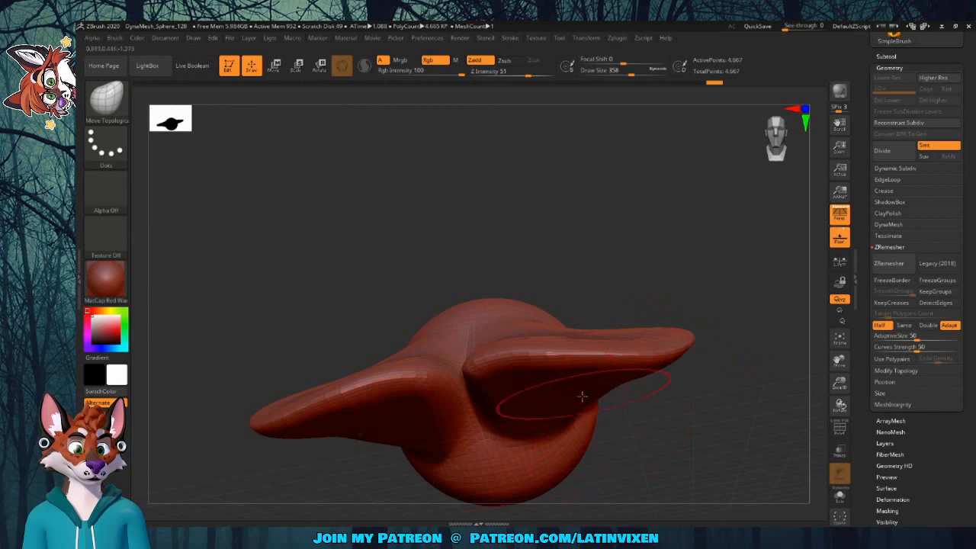
left_click_drag(582, 395, 576, 360)
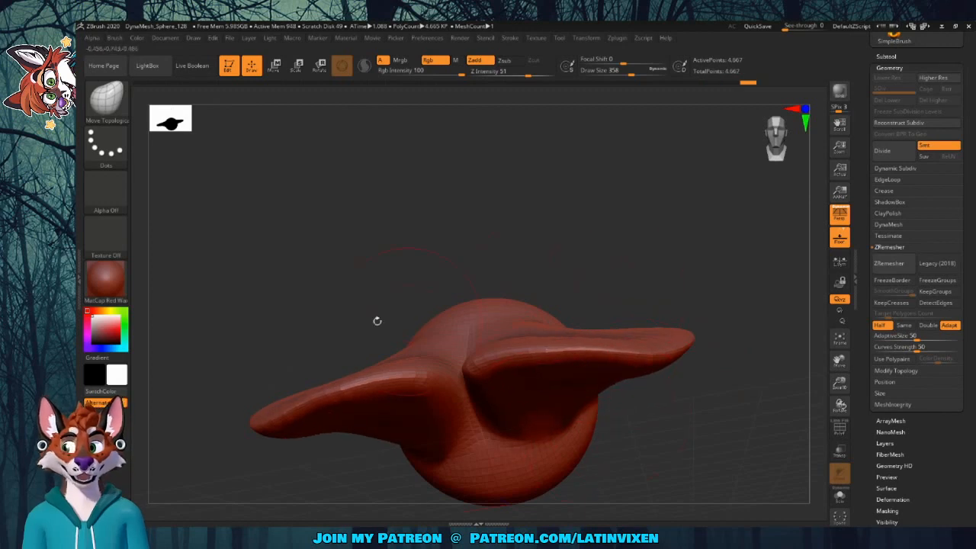
left_click_drag(664, 205, 522, 297)
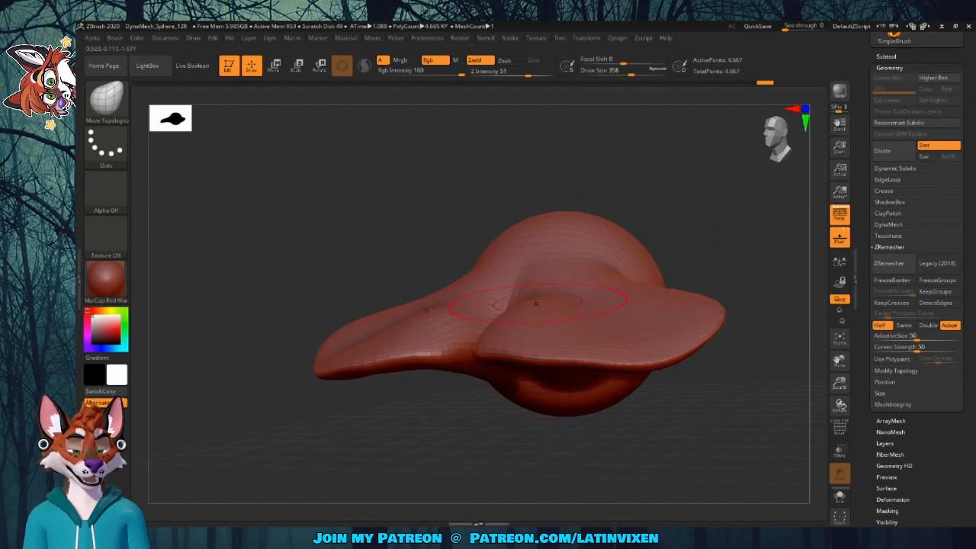
mouse_move(643, 196)
left_mouse_down()
mouse_move(643, 233)
mouse_move(648, 208)
left_mouse_up()
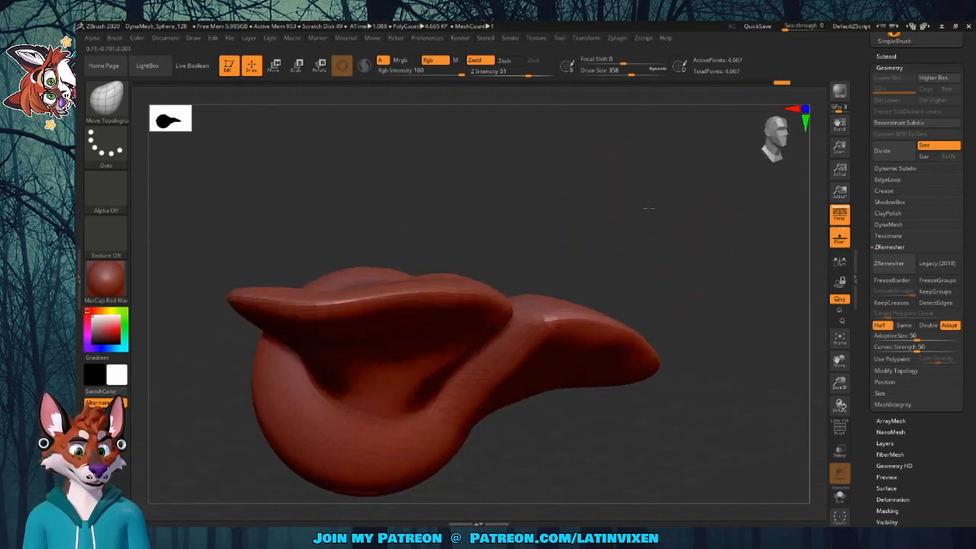
mouse_move(529, 359)
left_mouse_down()
mouse_move(502, 376)
mouse_move(498, 353)
left_mouse_up()
mouse_move(618, 212)
left_mouse_down()
mouse_move(606, 262)
mouse_move(601, 192)
mouse_move(564, 366)
mouse_move(575, 371)
mouse_move(577, 359)
mouse_move(546, 343)
mouse_move(561, 323)
left_mouse_up()
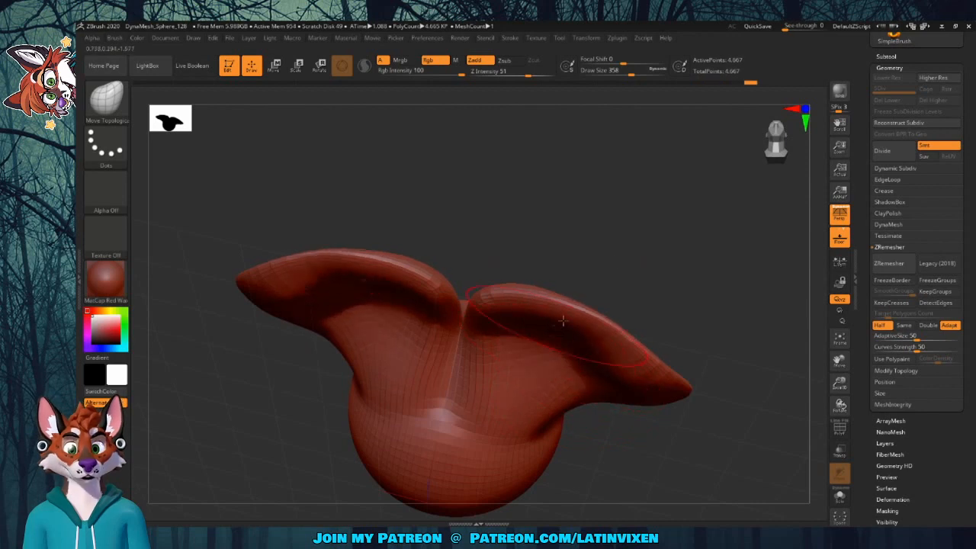
left_click_drag(614, 263, 669, 211)
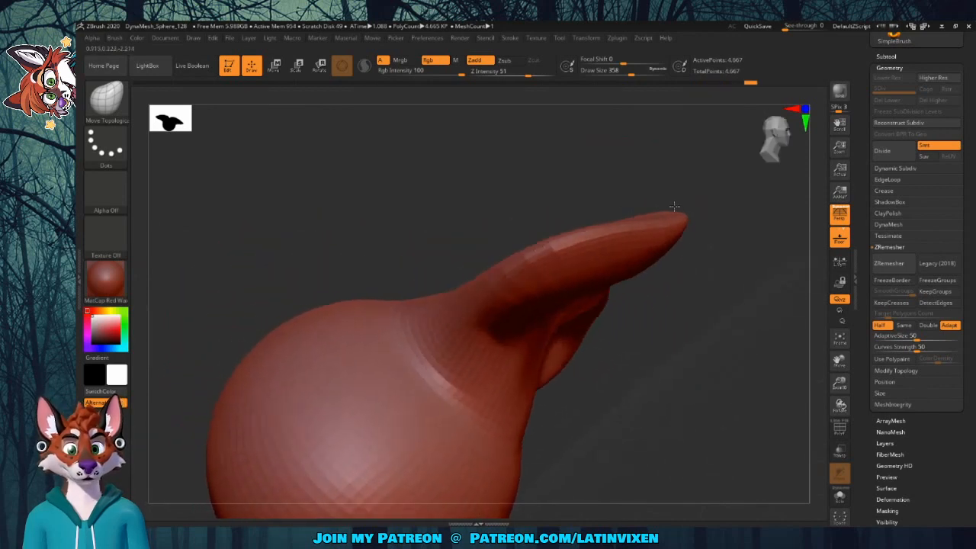
mouse_move(471, 342)
left_mouse_down()
mouse_move(460, 336)
mouse_move(486, 349)
left_mouse_up()
mouse_move(741, 361)
left_mouse_down()
mouse_move(657, 323)
mouse_move(610, 189)
left_mouse_up()
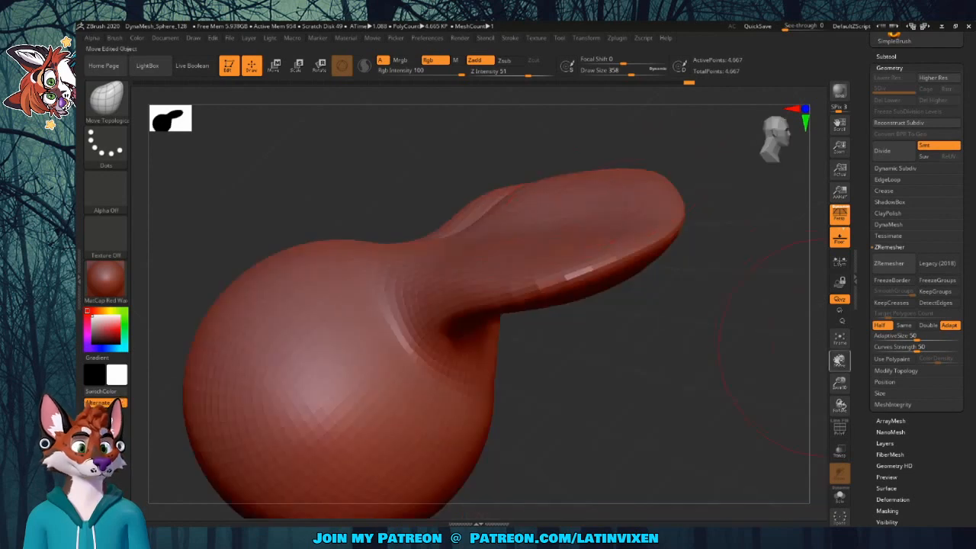
Reduce the brush's draw size to 124 and pull a pointed spike out of the lobes' upper surfaces
left_click_drag(839, 359, 767, 464)
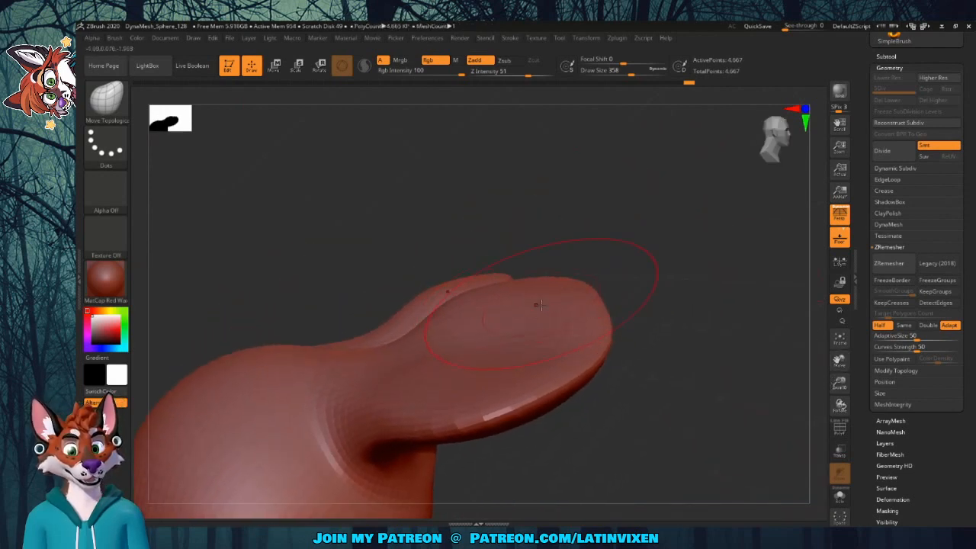
left_click_drag(631, 70, 611, 70)
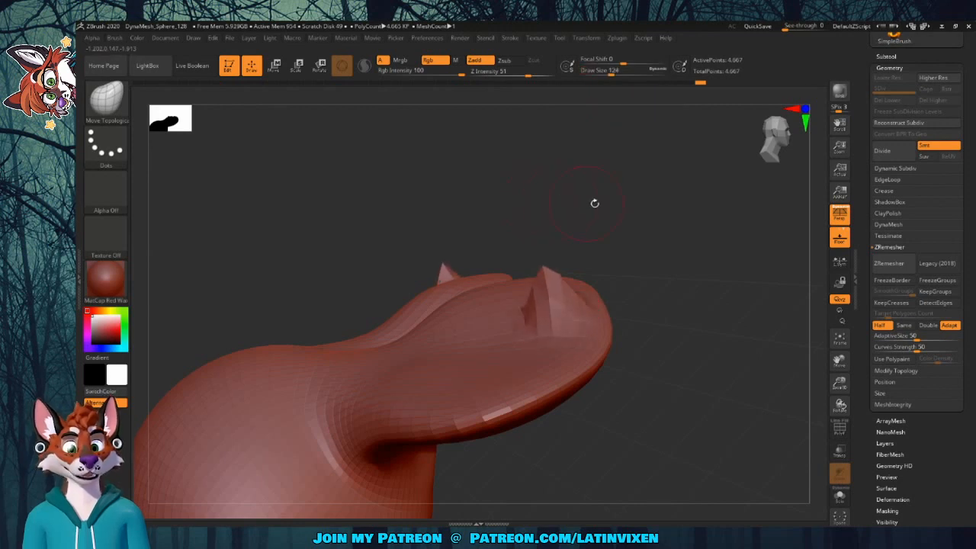
left_click_drag(593, 203, 552, 288)
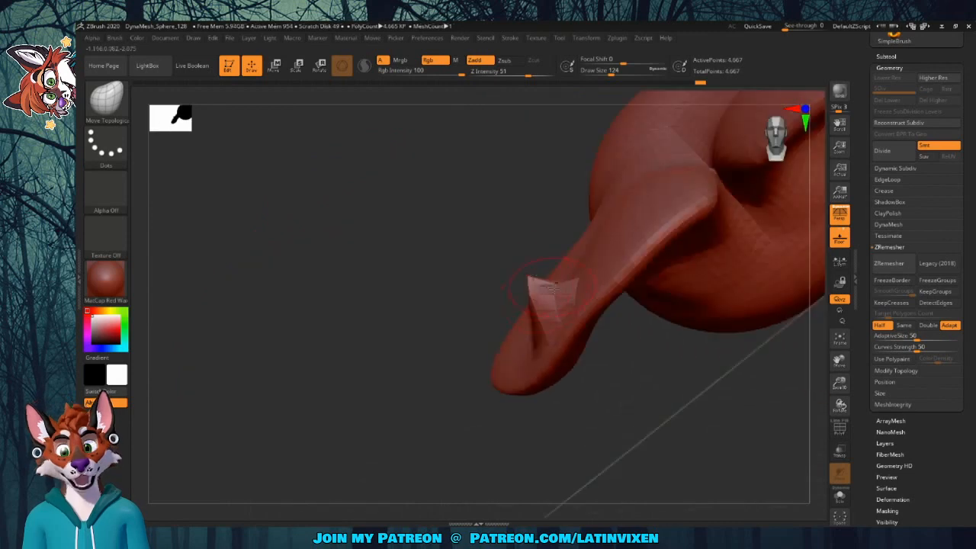
left_click_drag(841, 383, 860, 435)
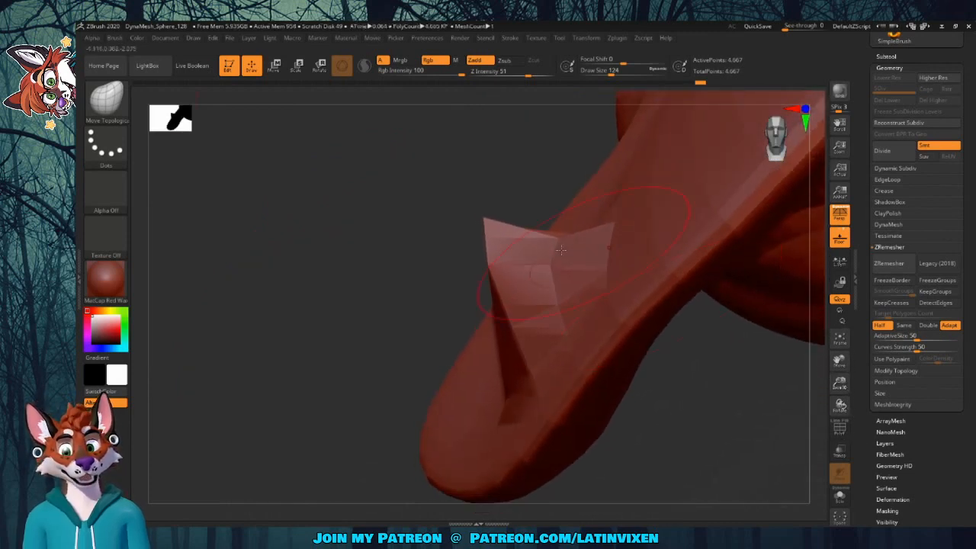
left_click_drag(448, 211, 710, 293)
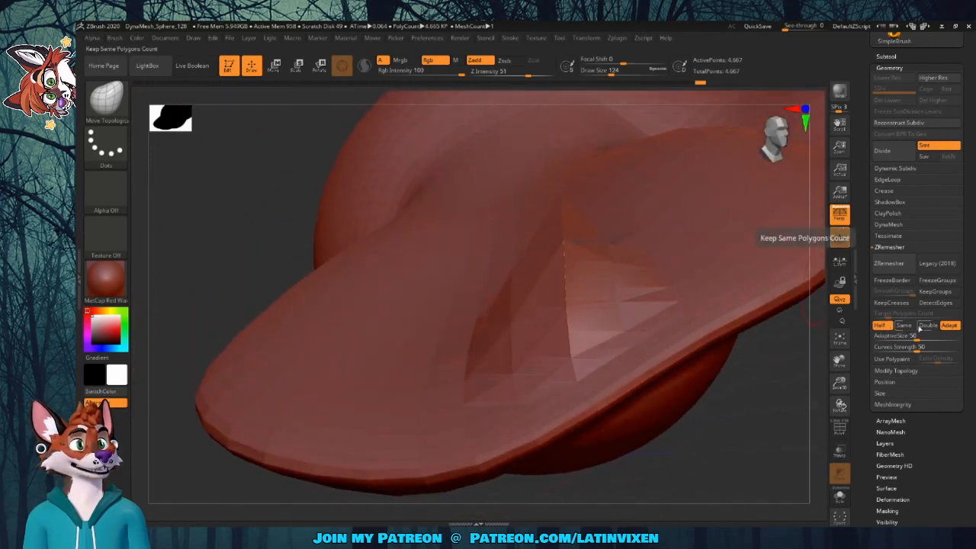
Set ZRemesher to Double the polygon count, remesh the sculpt once and inspect the new topology around the spike
key("shift+f")
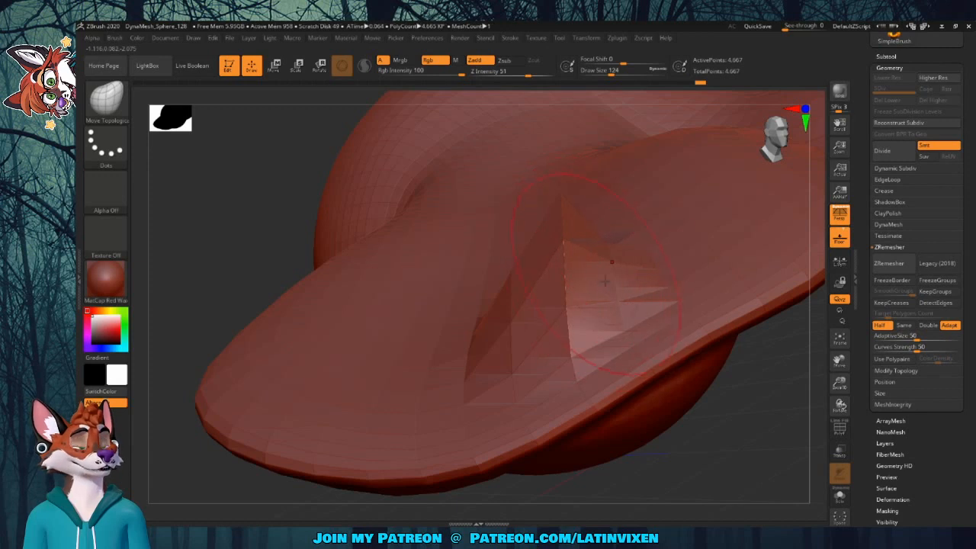
left_click(927, 326)
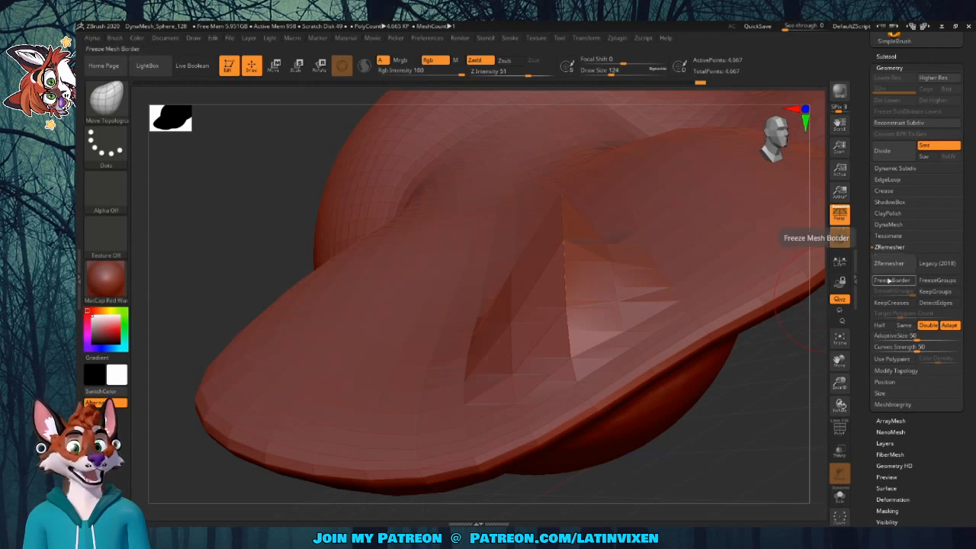
left_click(839, 237)
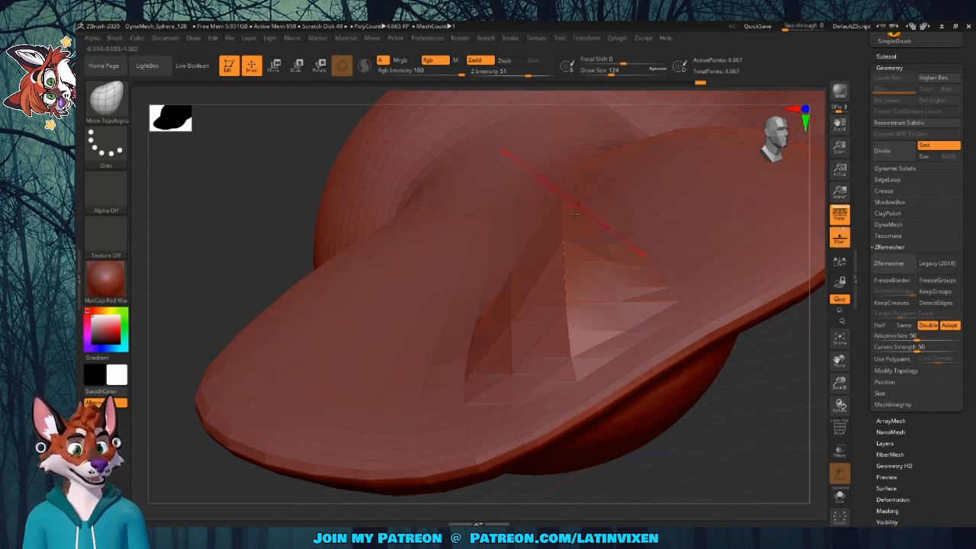
left_click(890, 263)
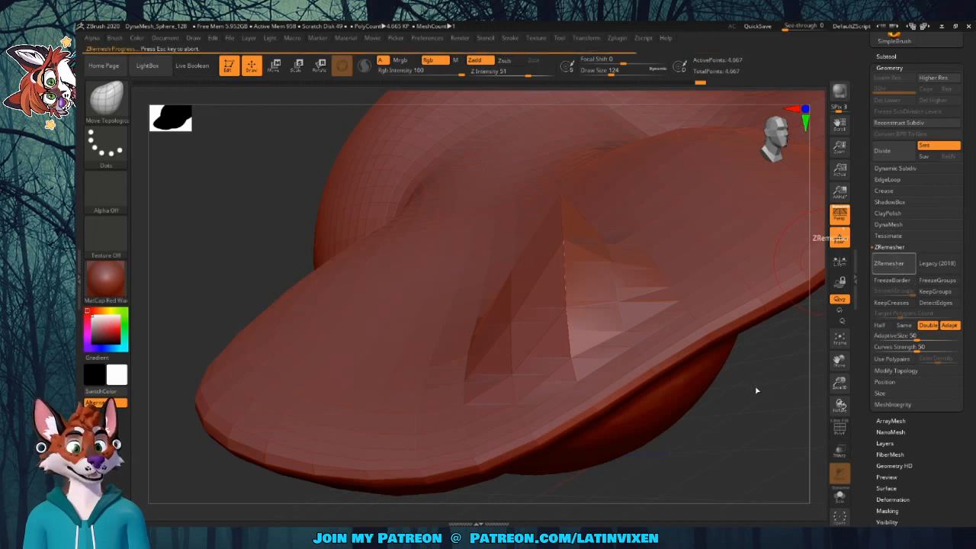
left_click_drag(769, 393, 718, 337)
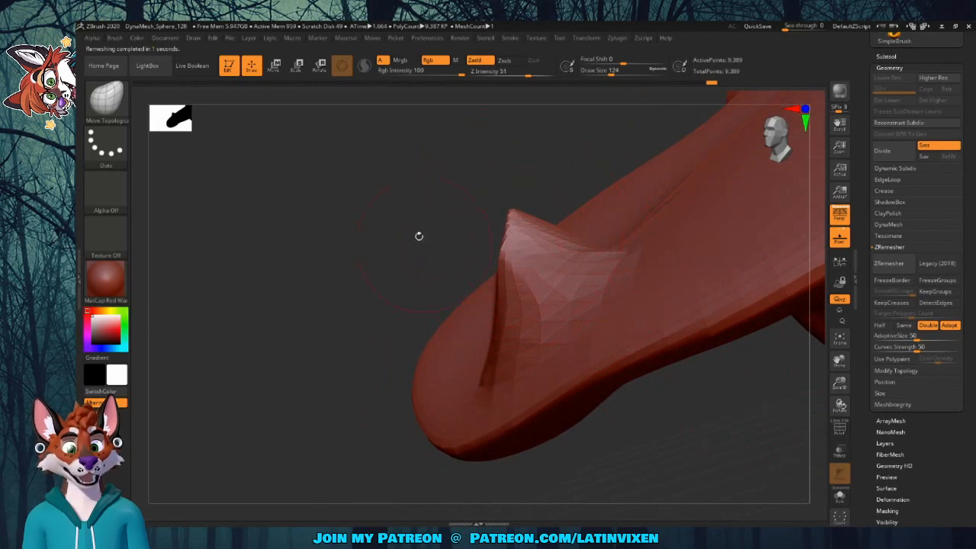
mouse_move(407, 227)
left_mouse_down()
mouse_move(519, 232)
mouse_move(503, 266)
mouse_move(450, 245)
mouse_move(451, 224)
left_mouse_up()
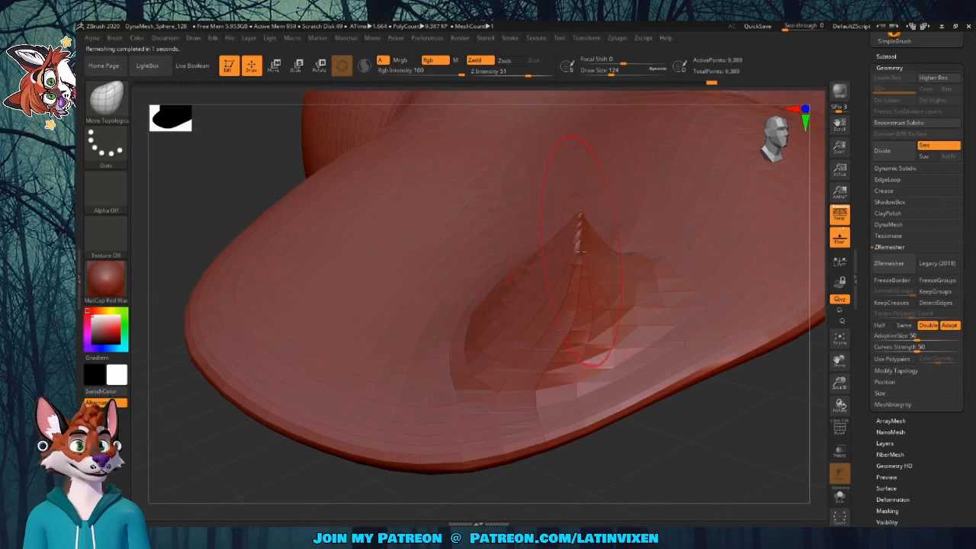
Subdivide the remeshed sculpt twice with Divide
mouse_move(842, 381)
left_mouse_down()
mouse_move(841, 331)
mouse_move(810, 383)
mouse_move(716, 366)
mouse_move(732, 364)
mouse_move(728, 357)
left_mouse_up()
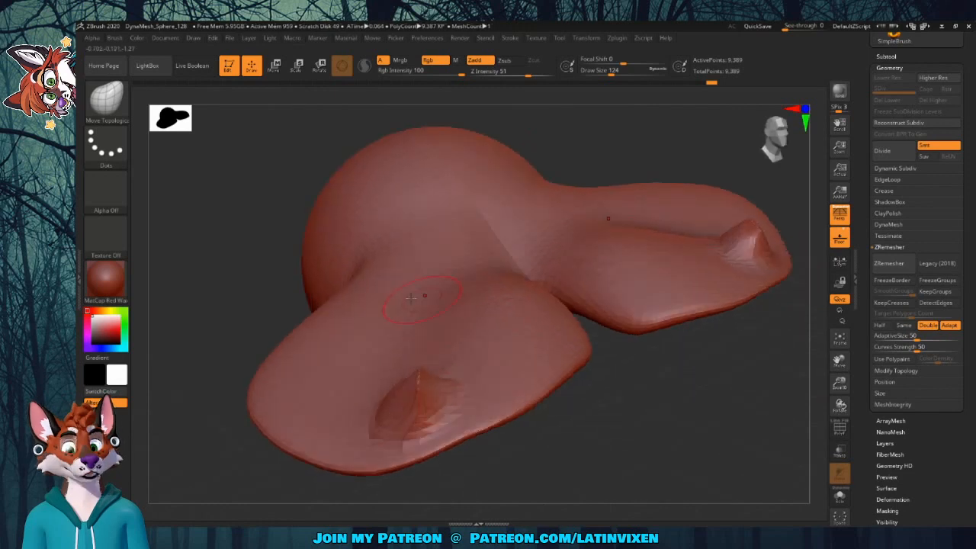
mouse_move(614, 403)
left_mouse_down()
mouse_move(633, 397)
mouse_move(603, 394)
left_mouse_up()
left_click_drag(632, 385, 732, 267)
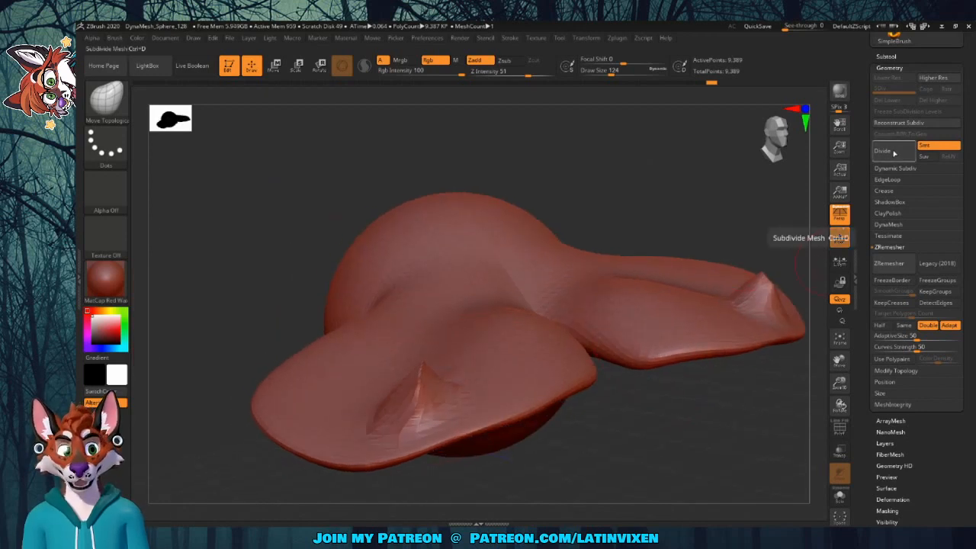
left_click(893, 154)
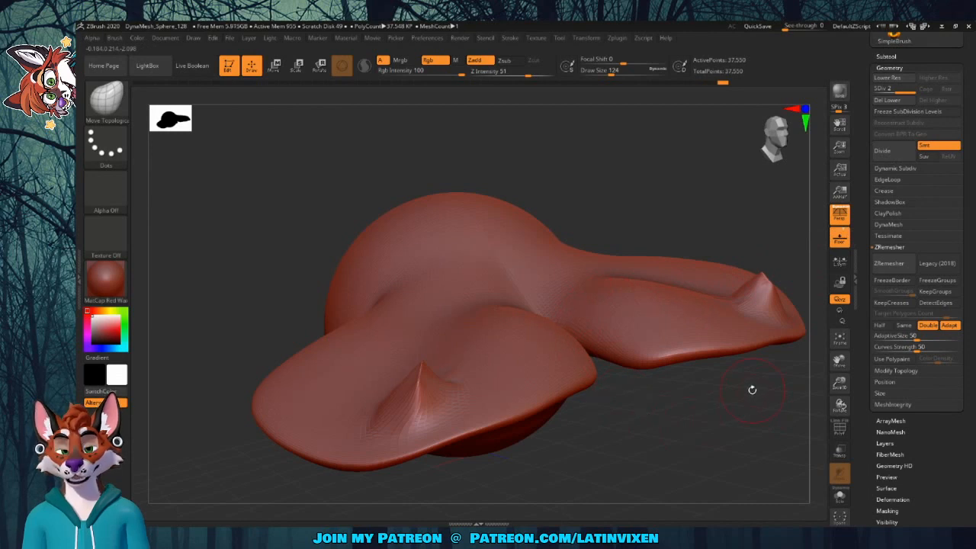
left_click(885, 150)
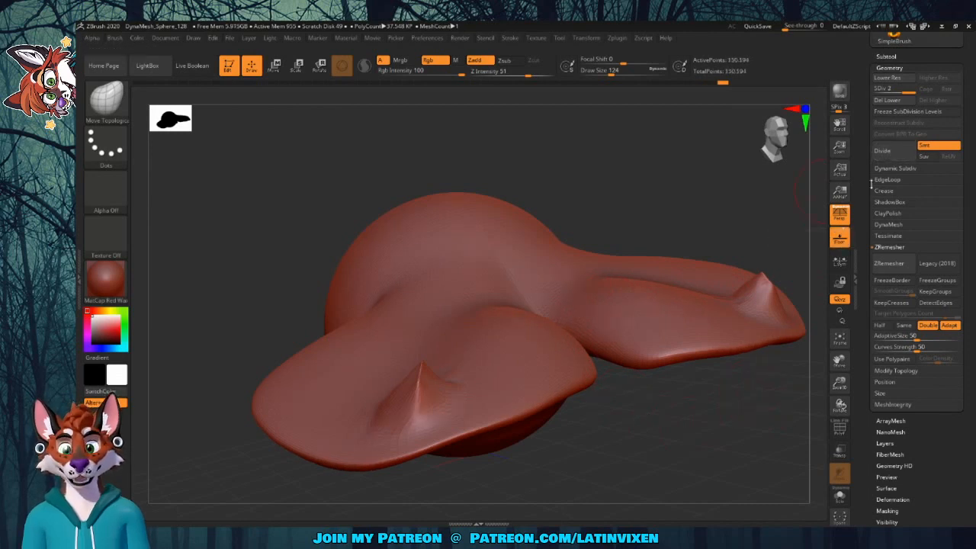
Pull several smaller bumps out of both lobes' upper surfaces around the spike with the Move Topological brush
left_click_drag(739, 402, 737, 377)
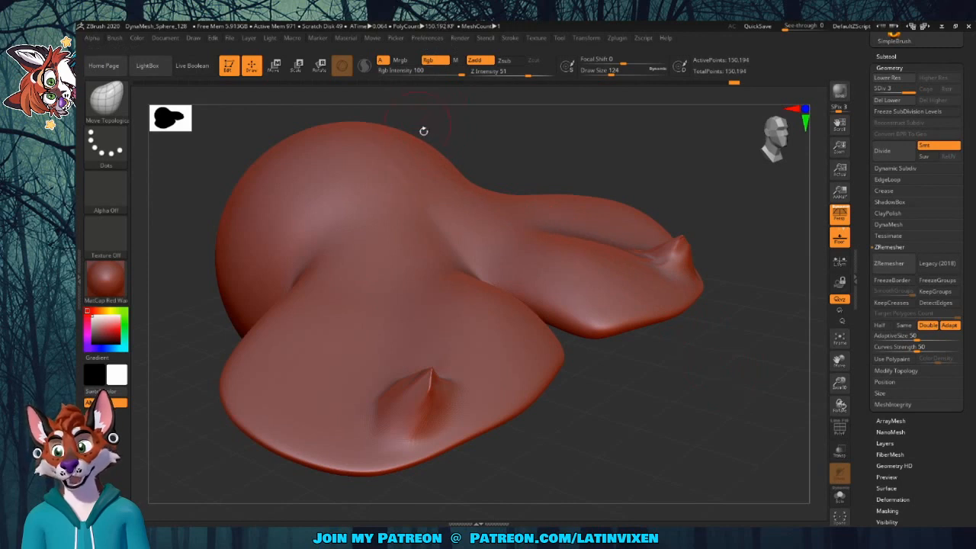
mouse_move(653, 394)
left_mouse_down()
mouse_move(680, 416)
mouse_move(658, 390)
left_mouse_up()
left_click_drag(352, 360, 340, 328)
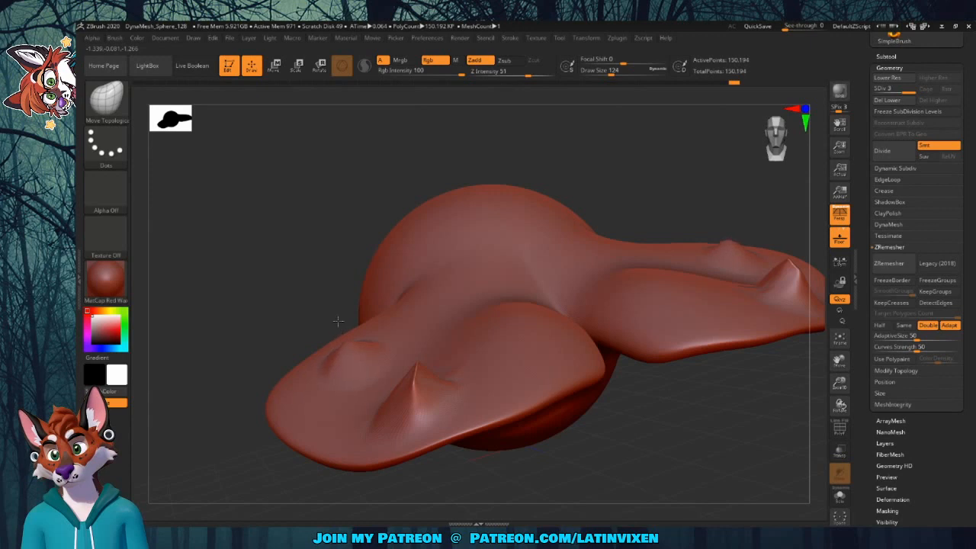
mouse_move(300, 289)
left_mouse_down()
mouse_move(418, 299)
mouse_move(421, 327)
mouse_move(432, 314)
left_mouse_up()
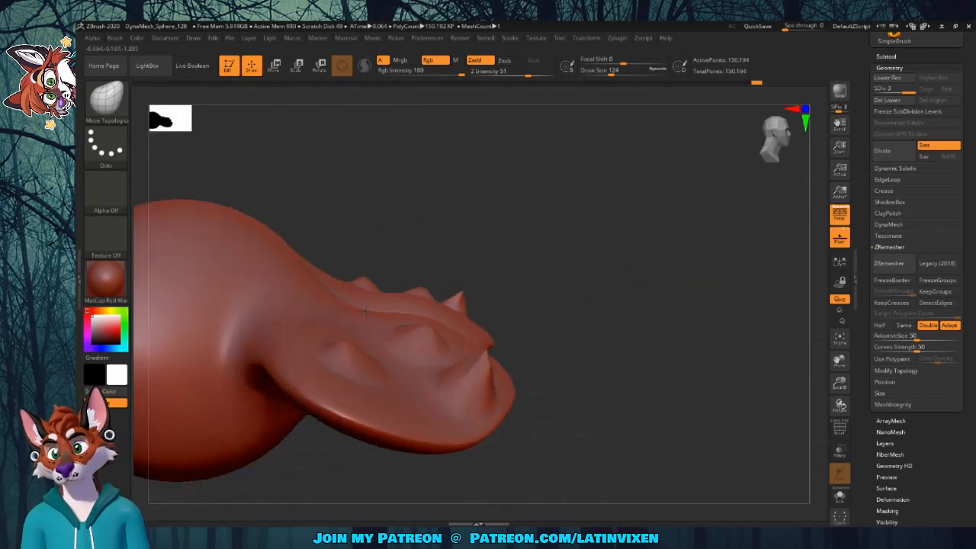
left_click_drag(631, 325, 526, 349)
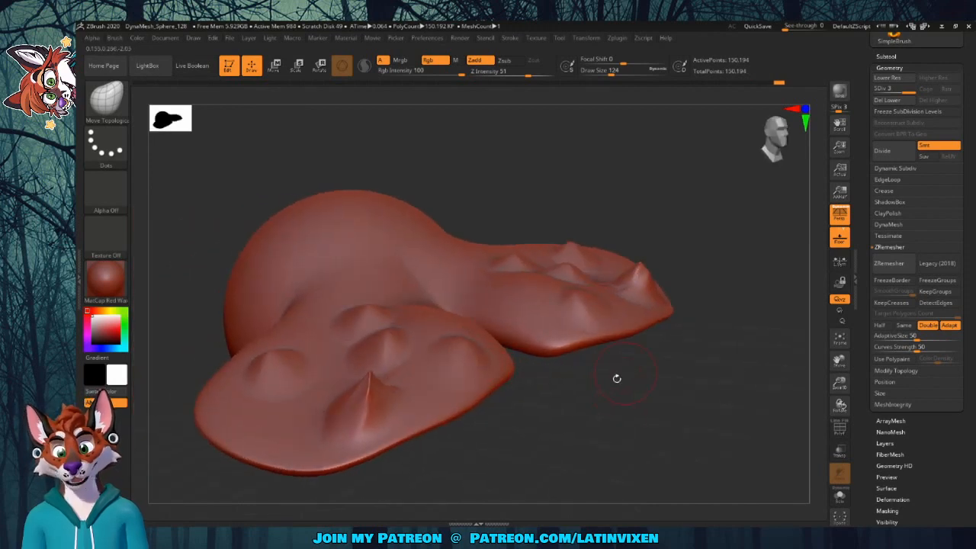
left_click_drag(617, 378, 610, 373)
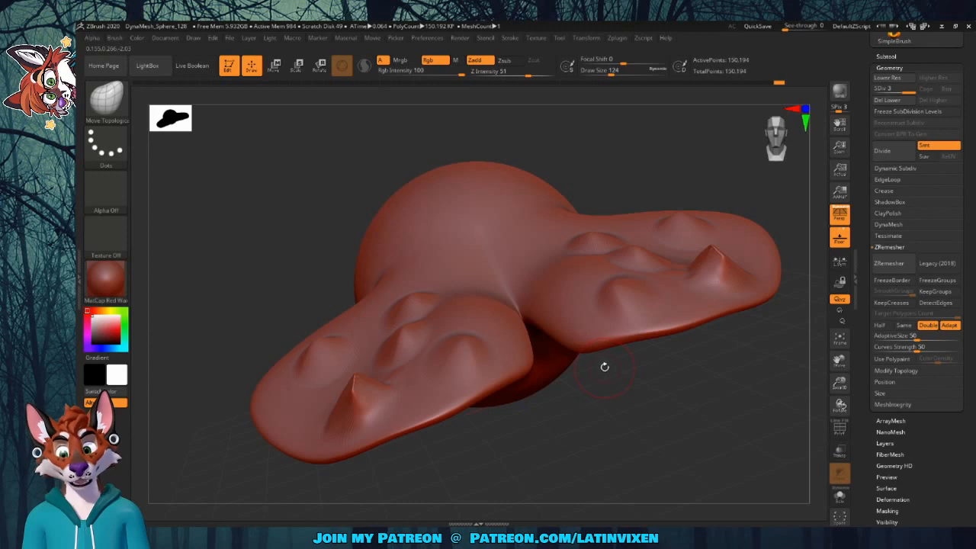
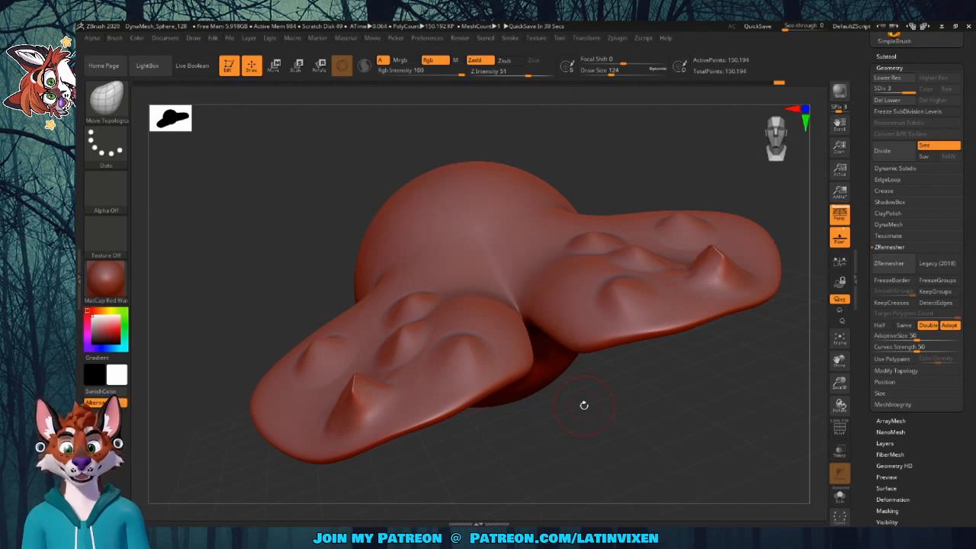
Collapse the Geometry settings and view the finished sculpt from the front
left_click_drag(583, 405, 533, 414)
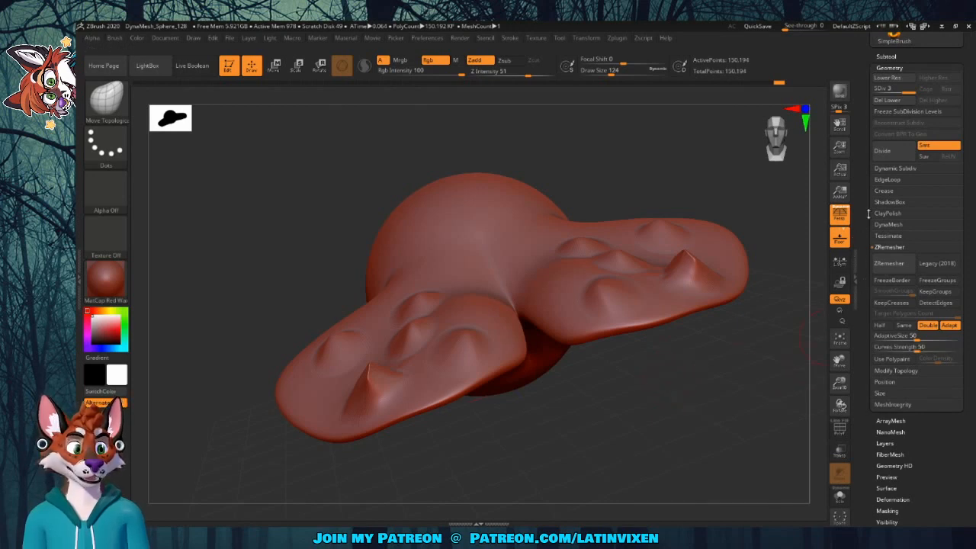
scroll(867, 221, "up", 1)
scroll(867, 221, "up", 2)
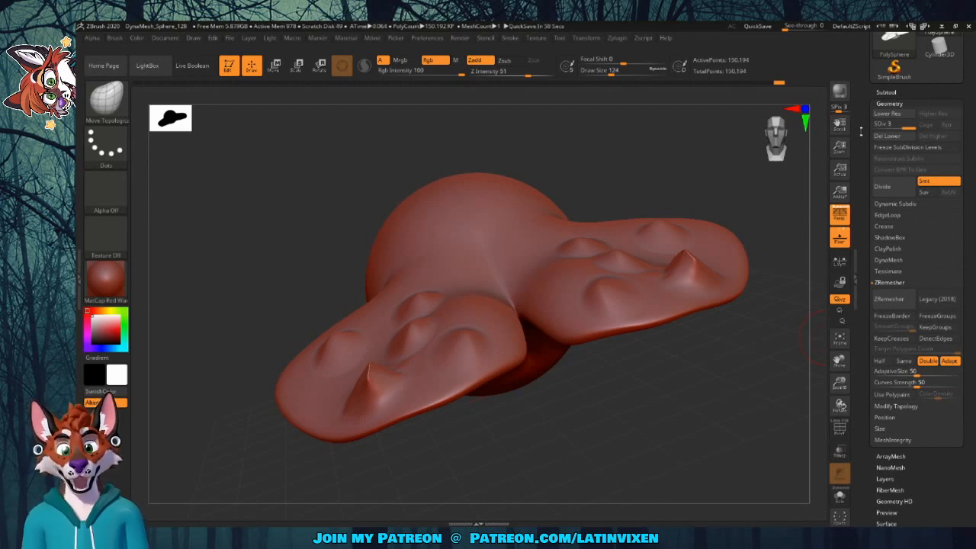
left_click_drag(614, 339, 654, 355)
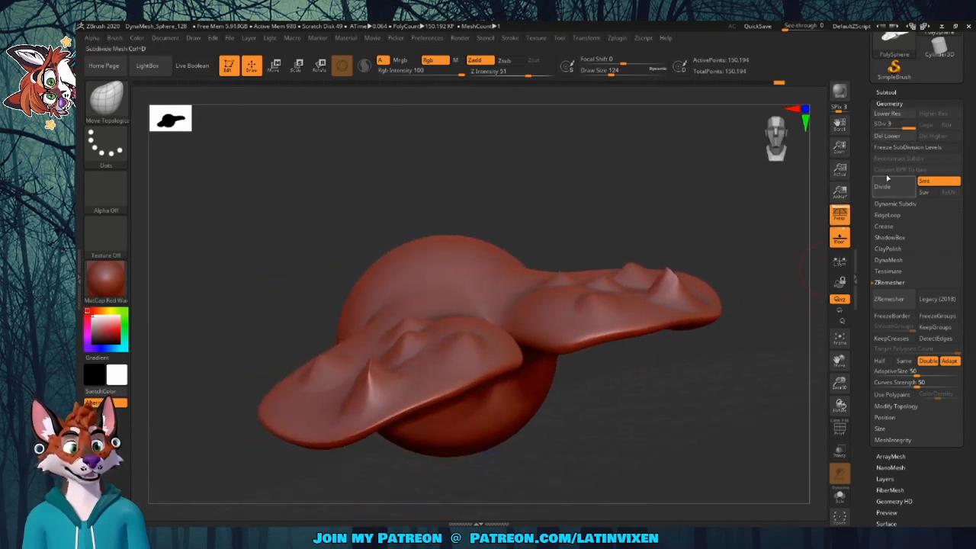
left_click(898, 103)
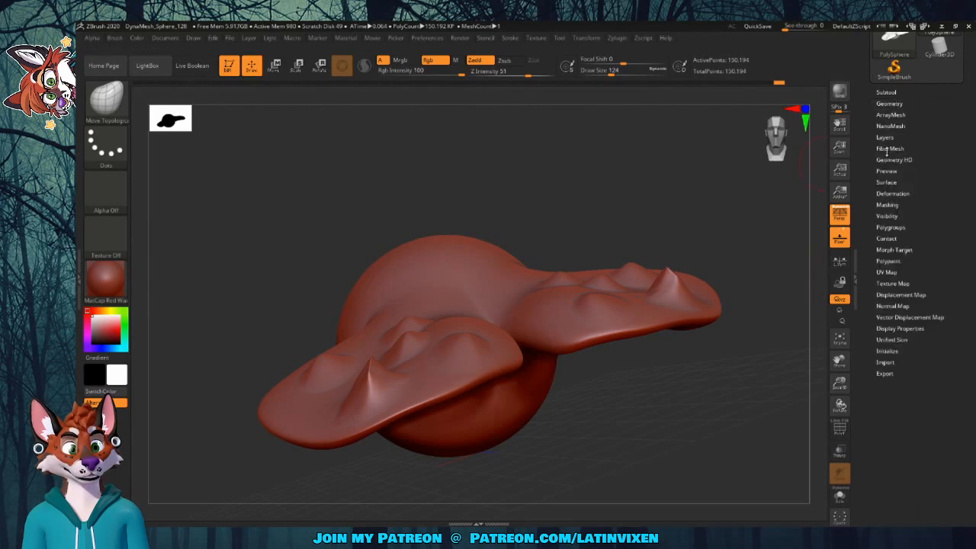
mouse_move(762, 191)
left_mouse_down()
mouse_move(732, 228)
mouse_move(759, 198)
mouse_move(741, 211)
left_mouse_up()
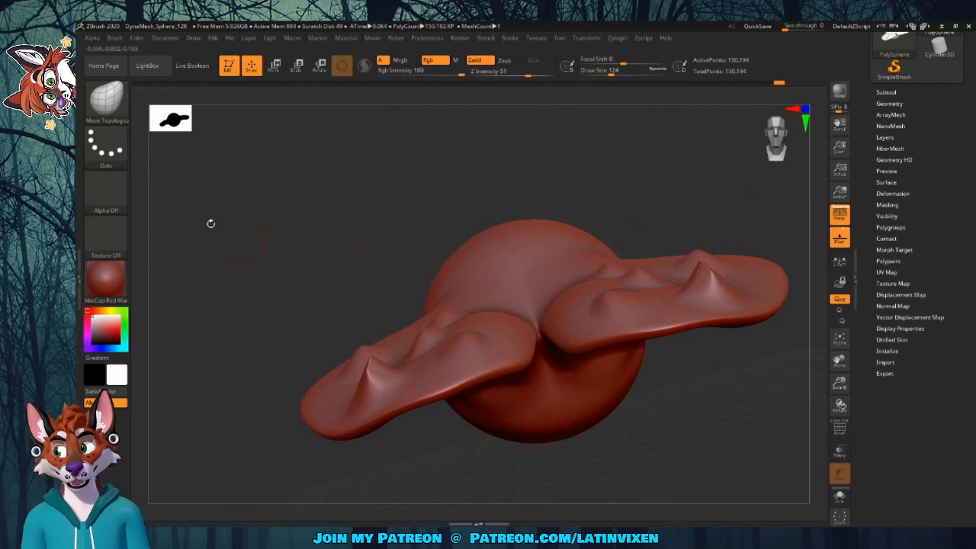
Open a fresh DynaMesh_Sphere_128 project without saving the changes to the current sculpt
left_click(147, 66)
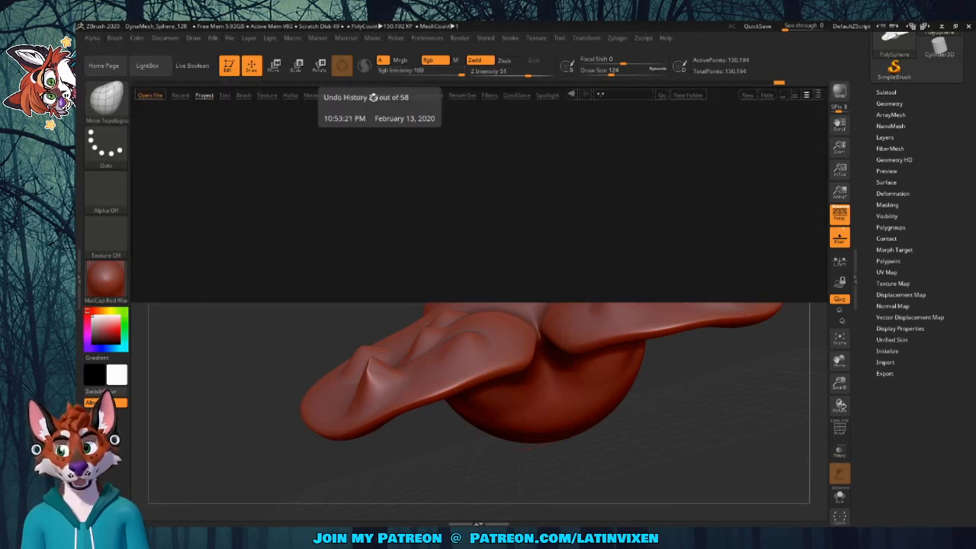
double_click(565, 131)
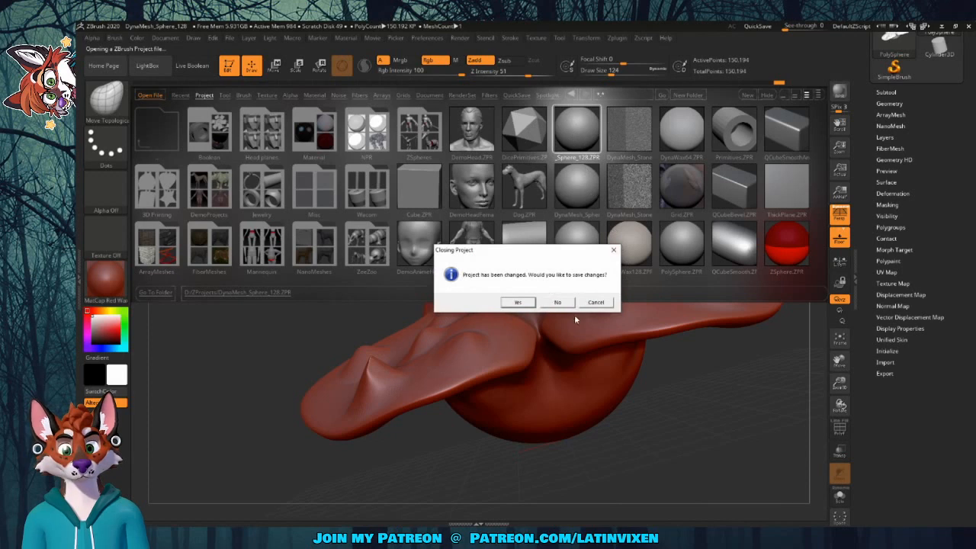
left_click(554, 302)
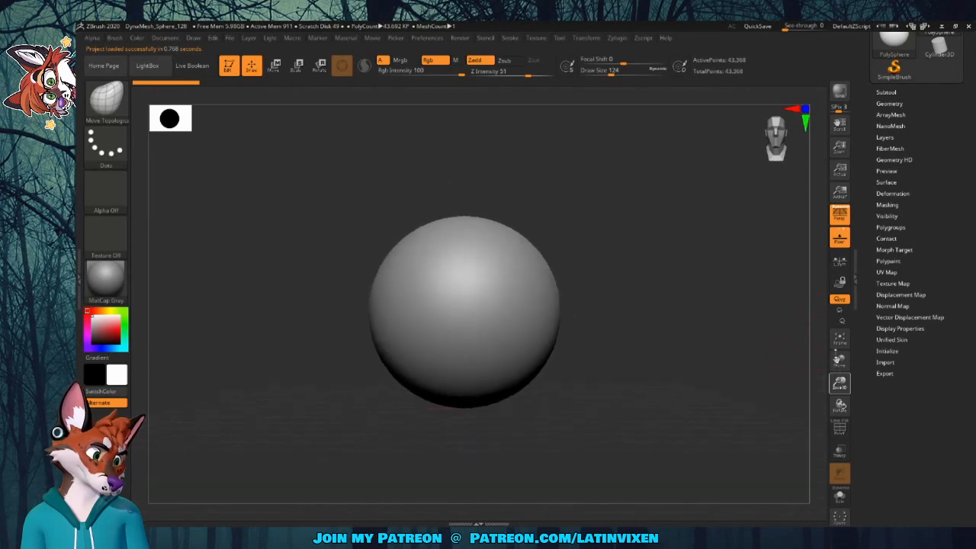
Inspect the new sphere with the PolyFrame display turned on and return it to plain shading
left_click(839, 428)
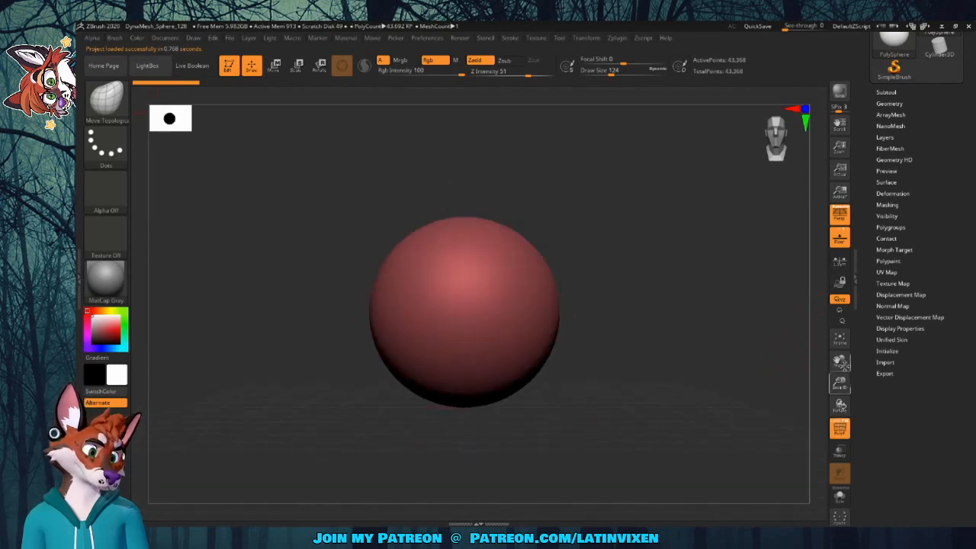
left_click_drag(839, 383, 839, 383)
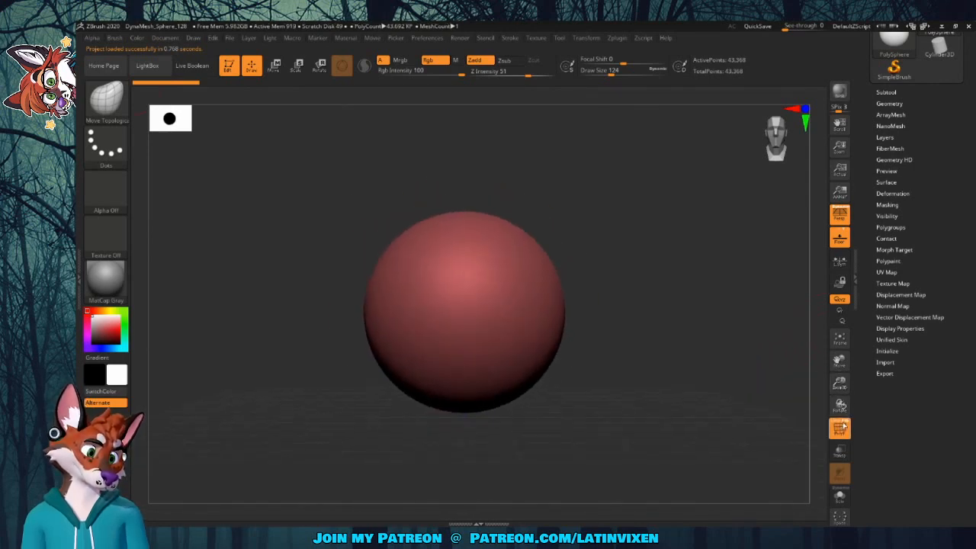
left_click(839, 428)
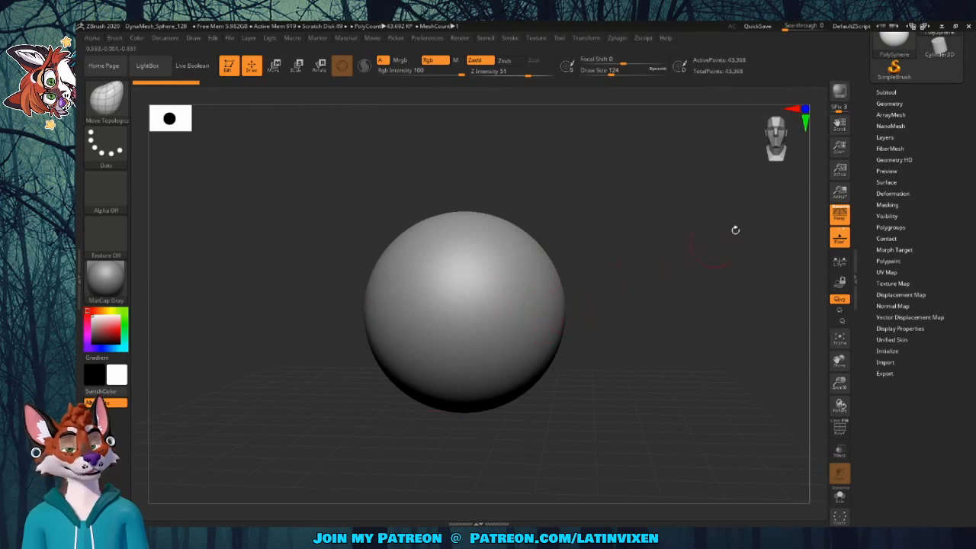
Set Draw Size to 239 and pull two symmetrical cat ears out of the sphere's upper sides with the Move Topological brush
left_click_drag(864, 138, 856, 220)
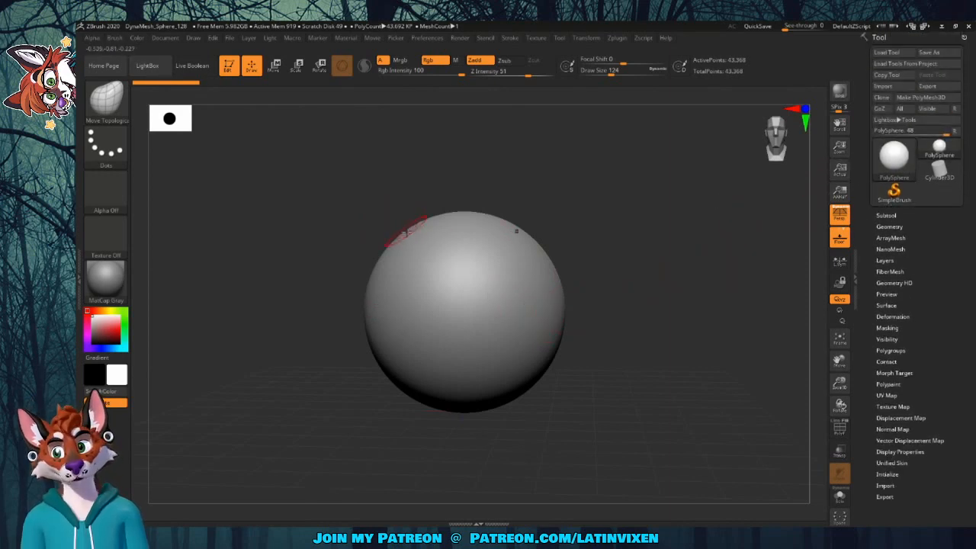
left_click_drag(610, 74, 622, 74)
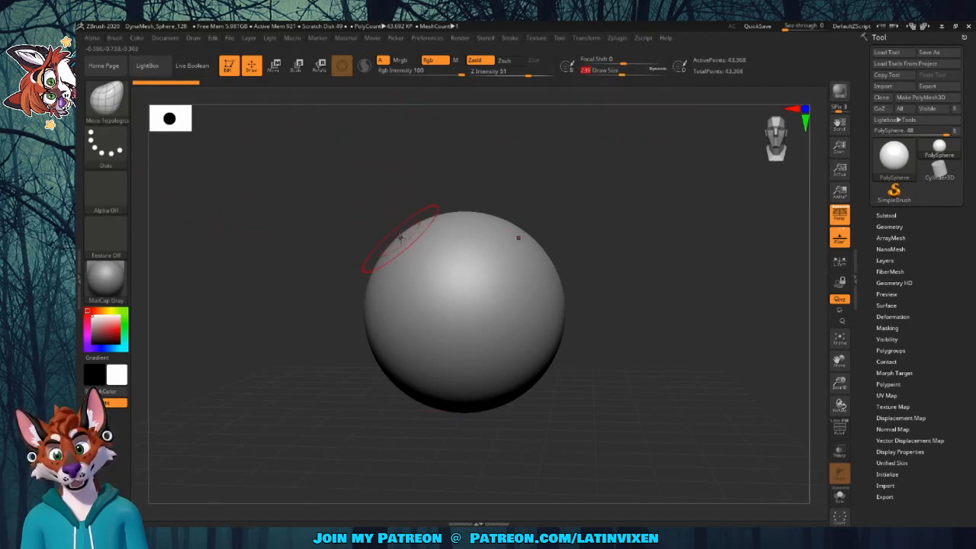
left_click_drag(391, 239, 352, 189)
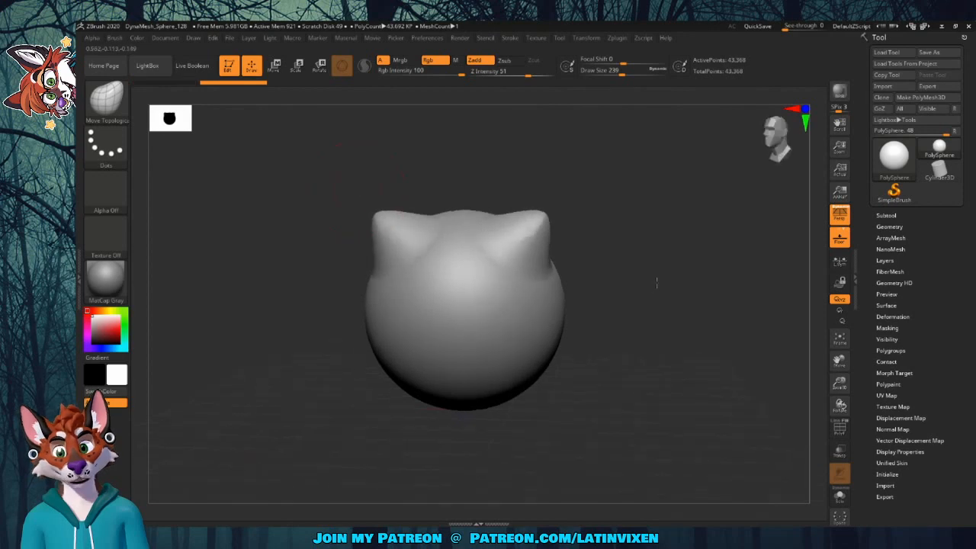
Choose the ClayBuildup brush, set Draw Size to 71 and sculpt a raised smiling mouth across the lower face
left_click(110, 103)
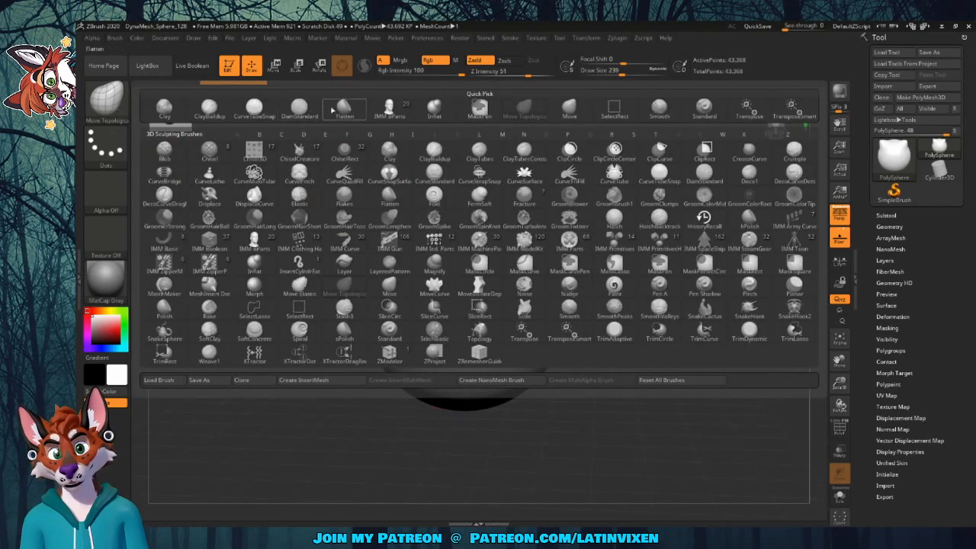
left_click(210, 108)
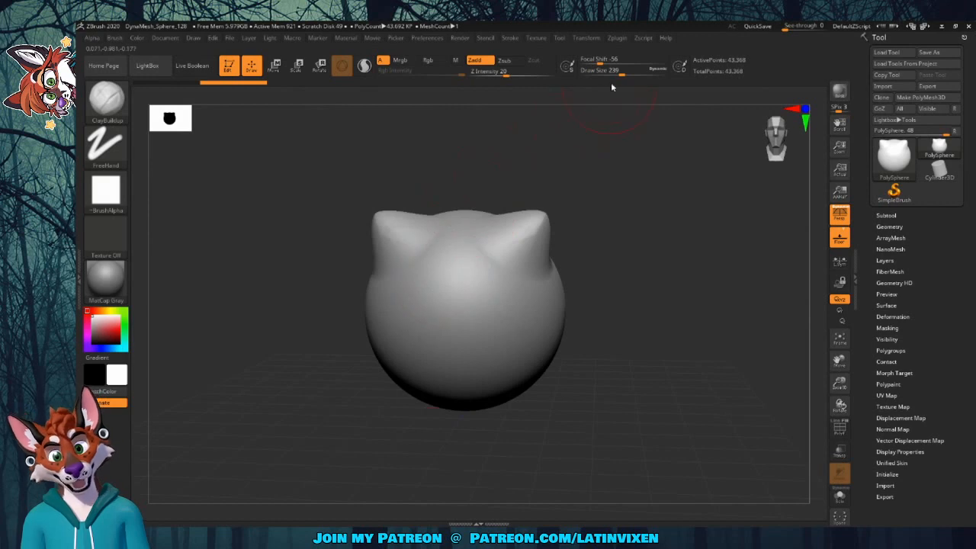
left_click_drag(619, 71, 597, 74)
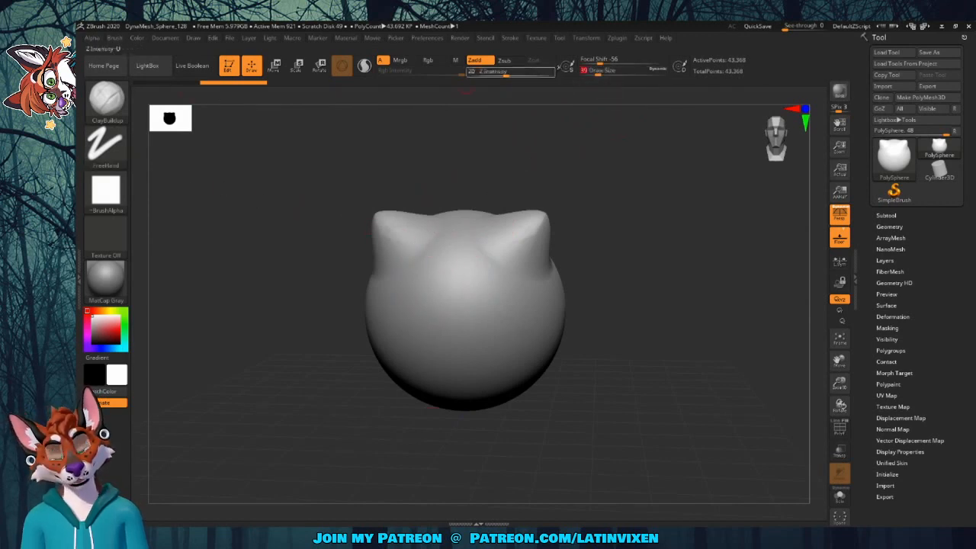
left_click_drag(597, 73, 606, 74)
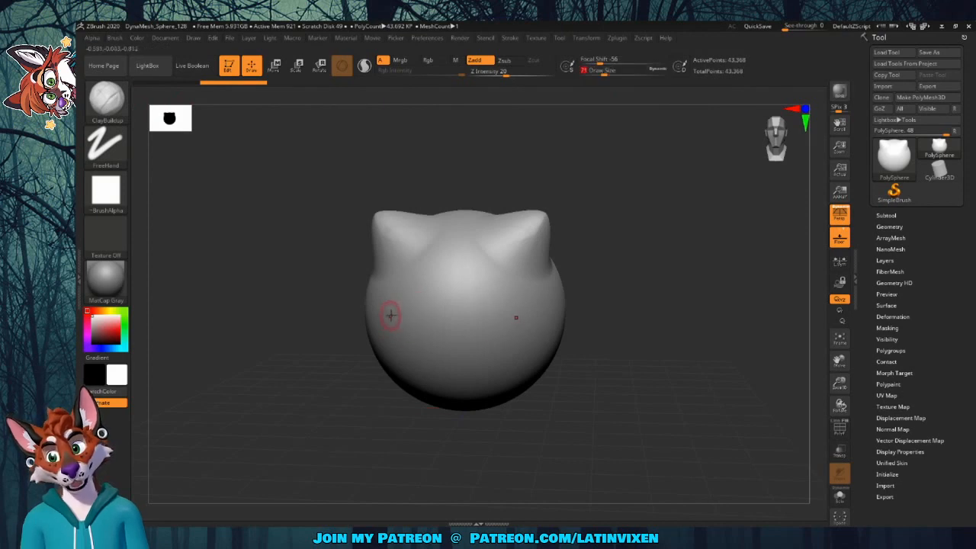
left_click_drag(402, 348, 513, 347)
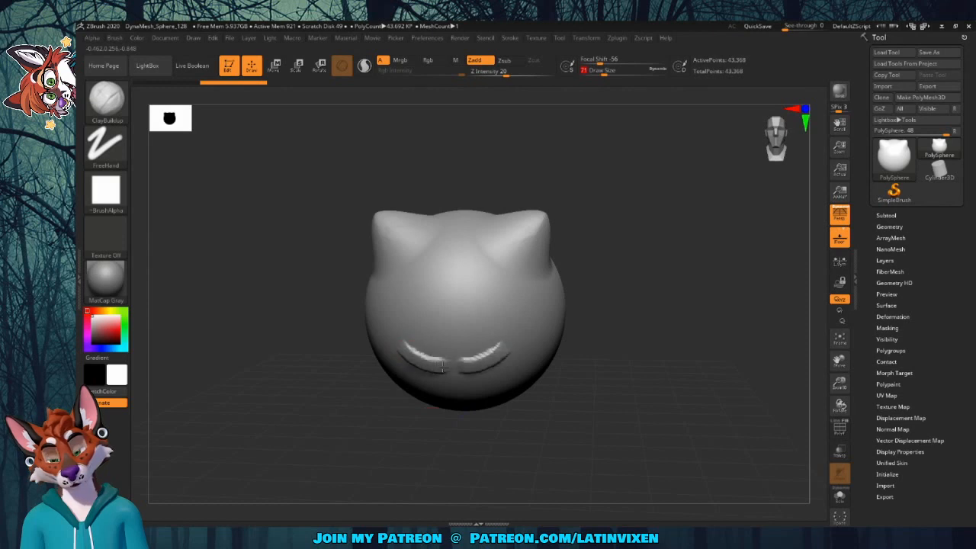
Carve two symmetrical eye sockets above the mouth and build up a small nose between them
mouse_move(413, 303)
left_mouse_down("alt")
mouse_move(408, 316)
mouse_move(414, 301)
mouse_move(422, 306)
mouse_move(411, 330)
left_mouse_up("alt")
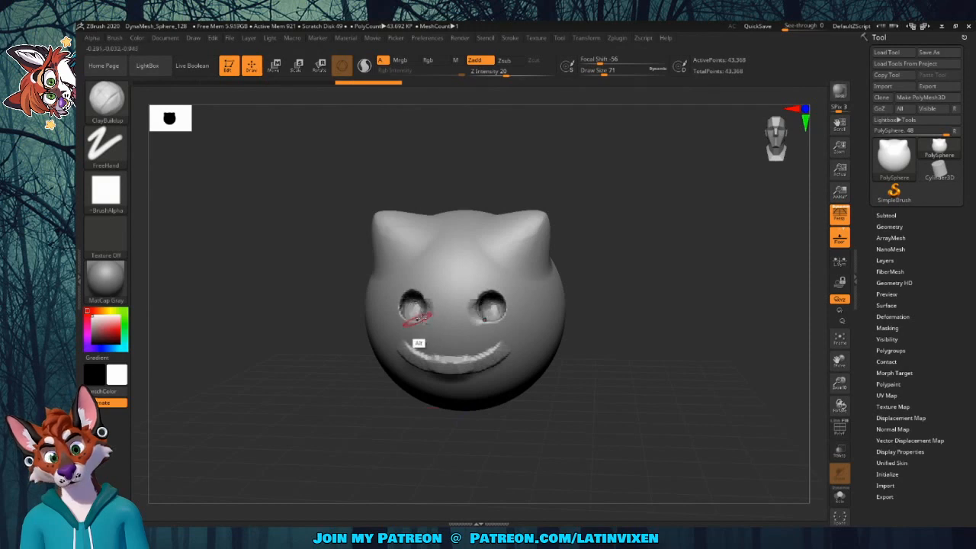
left_click_drag(619, 254, 610, 251)
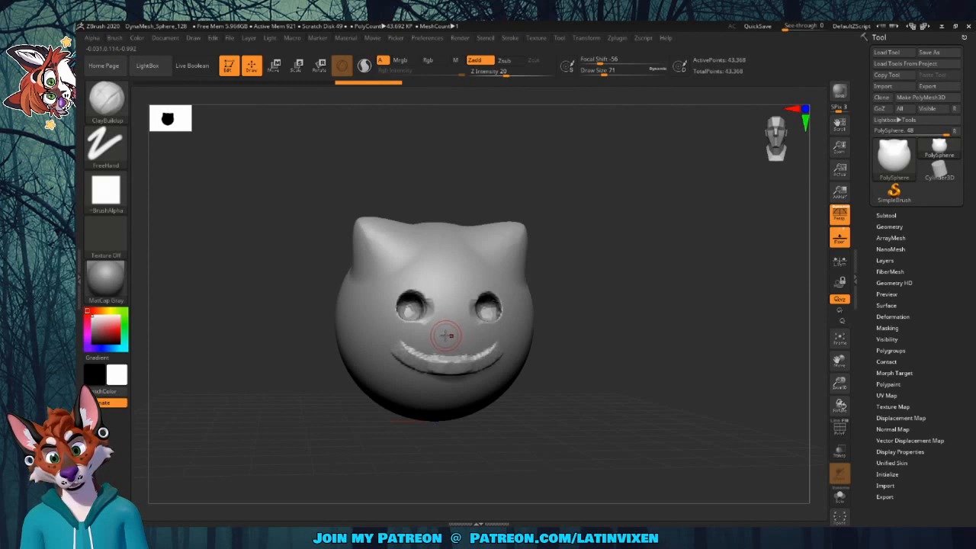
left_click_drag(446, 334, 446, 335)
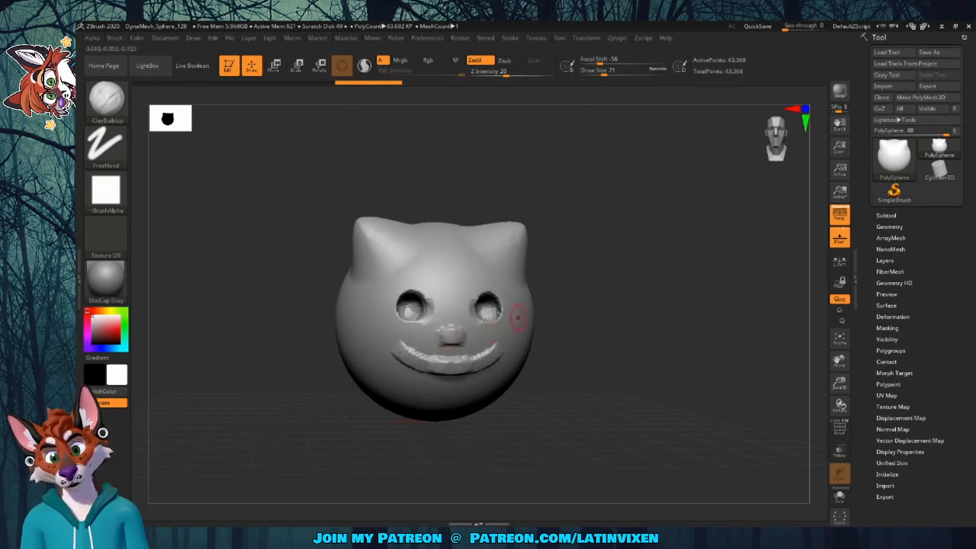
Carve arched, symmetrical eyebrows above the eye sockets with the ClayBuildup brush
left_click_drag(606, 305, 593, 303)
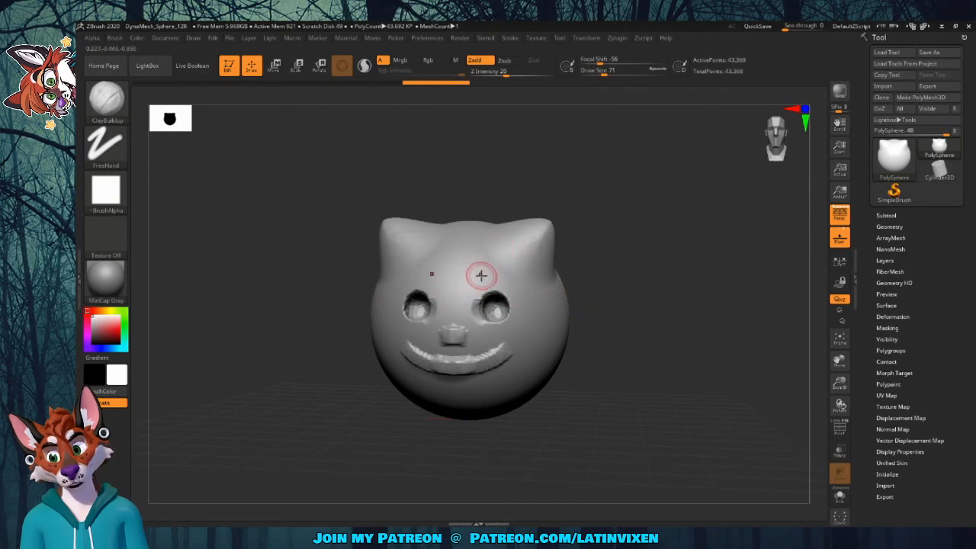
mouse_move(477, 280)
left_mouse_down("alt")
mouse_move(480, 269)
mouse_move(537, 296)
left_mouse_up("alt")
mouse_move(626, 264)
left_mouse_down()
mouse_move(587, 267)
mouse_move(636, 270)
left_mouse_up()
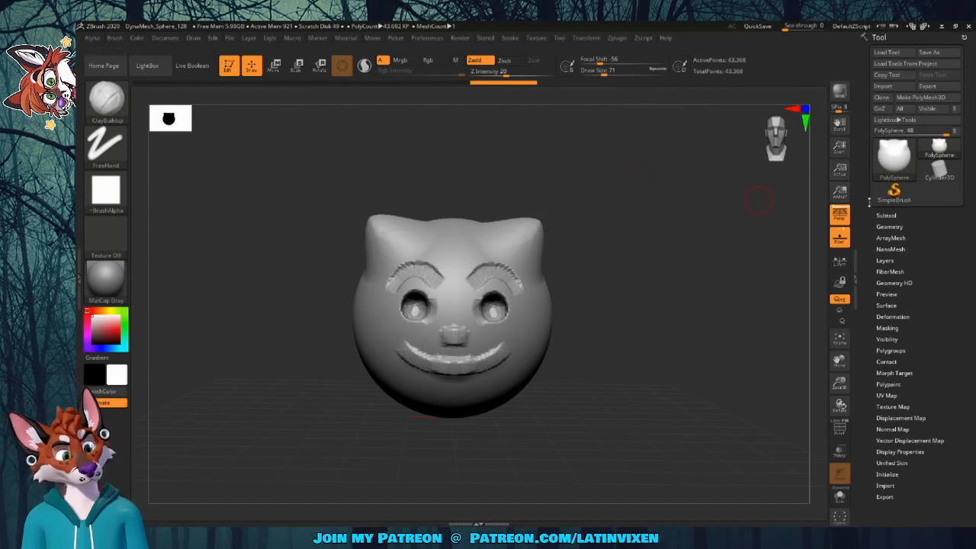
Examine the Subtool settings and the Deformation options, including Mirror
left_click(884, 215)
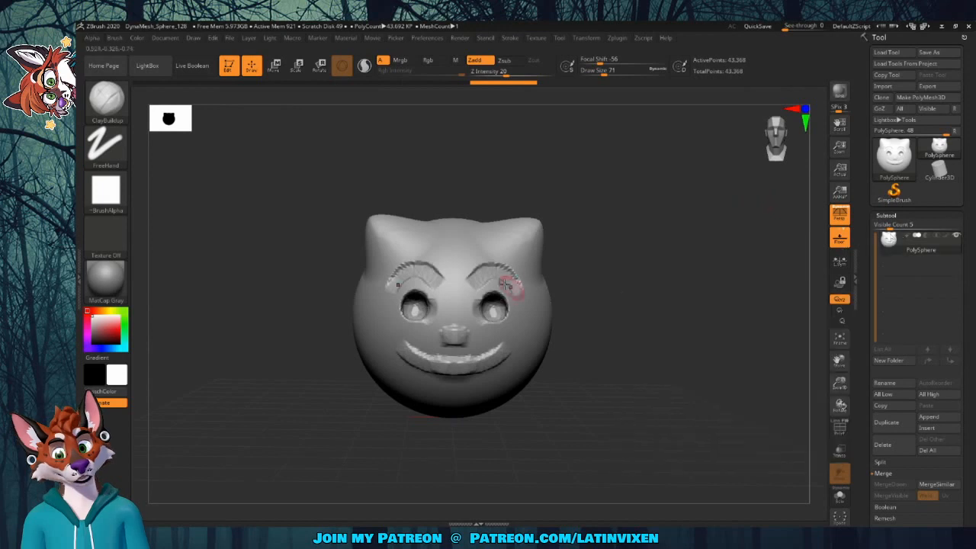
left_click_drag(863, 257, 858, 184)
left_click_drag(859, 233, 866, 170)
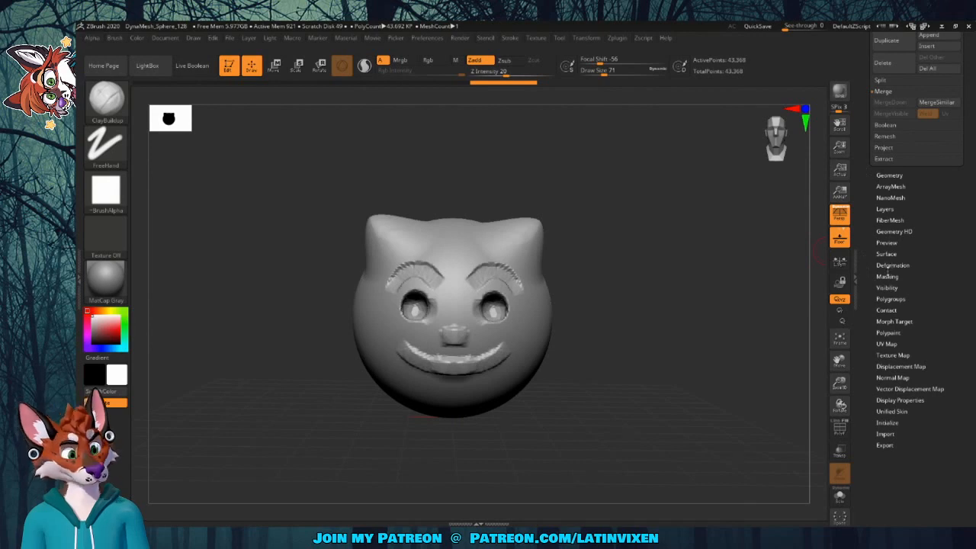
left_click(890, 266)
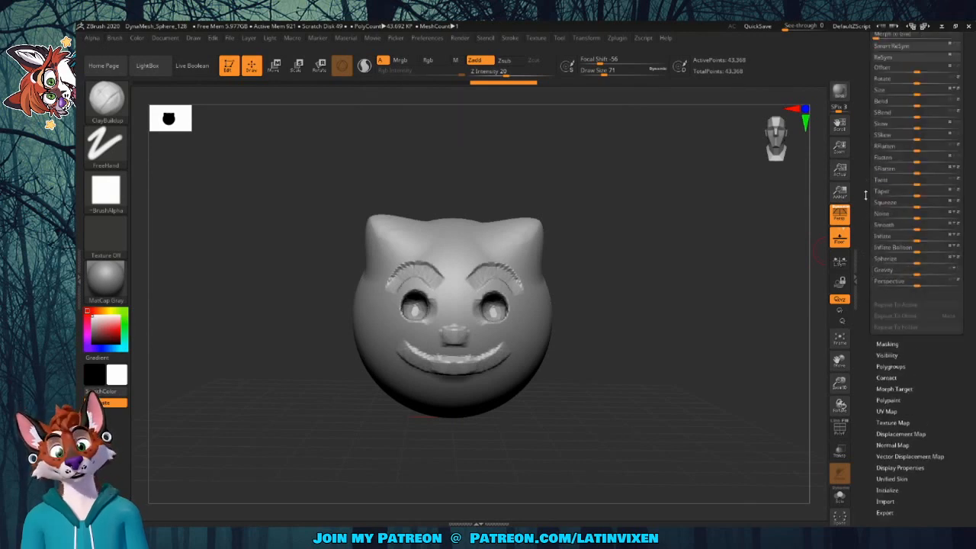
left_click_drag(865, 190, 868, 294)
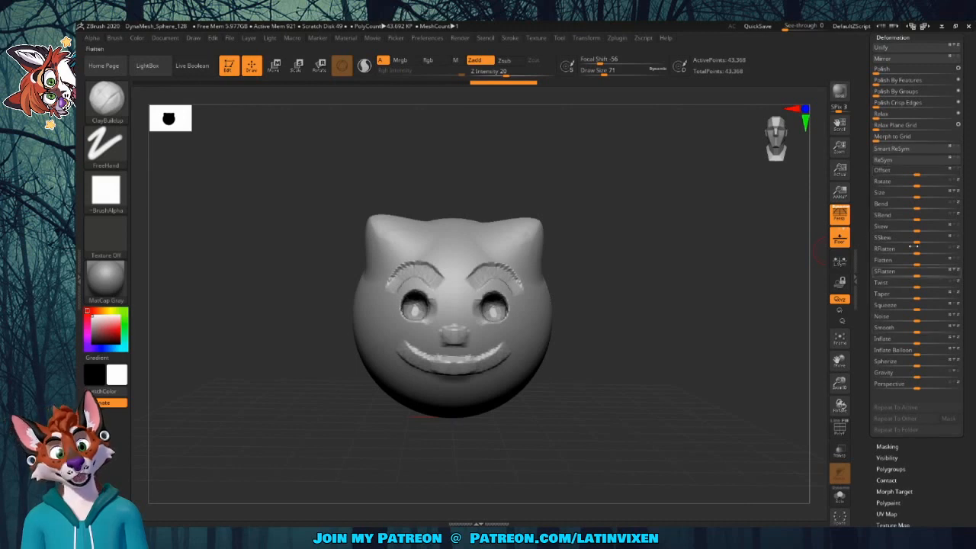
left_click_drag(866, 195, 867, 240)
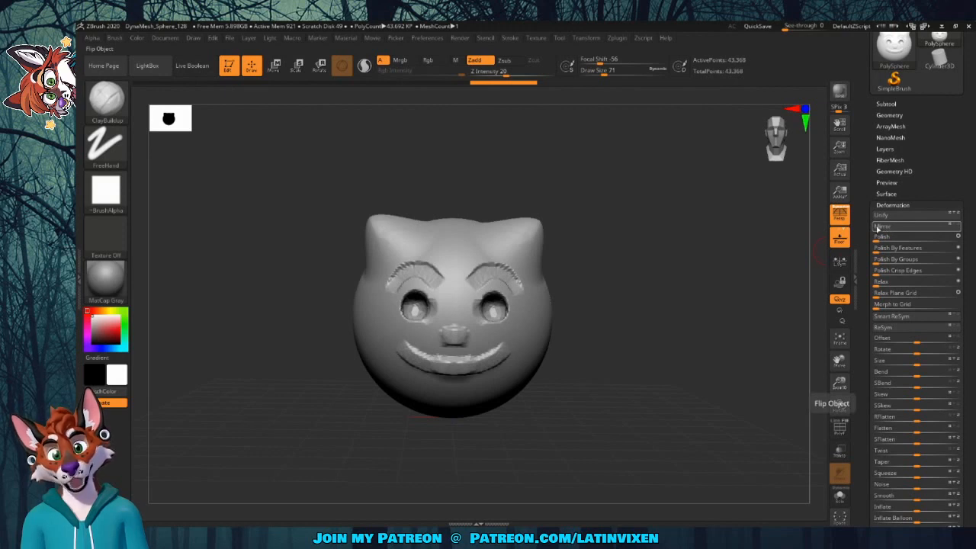
left_click_drag(861, 195, 866, 245)
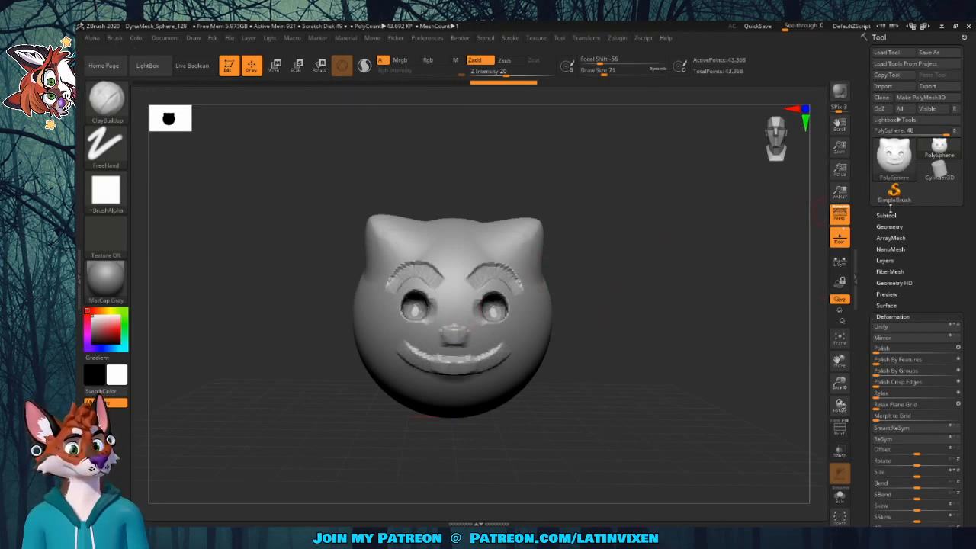
Switch to the Transpose brush and rotate the cat head about its vertical axis to a three-quarter angle with the gizmo
left_click(885, 216)
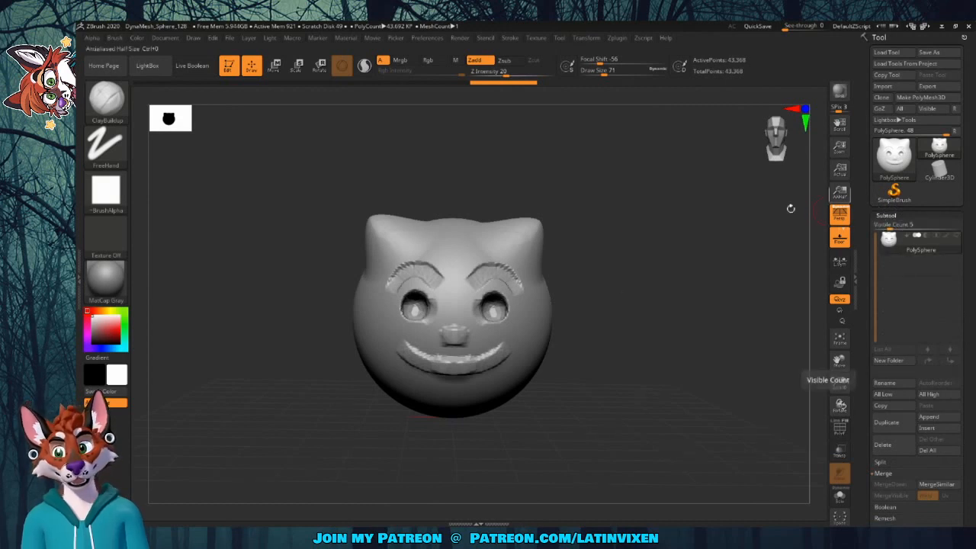
left_click(106, 97)
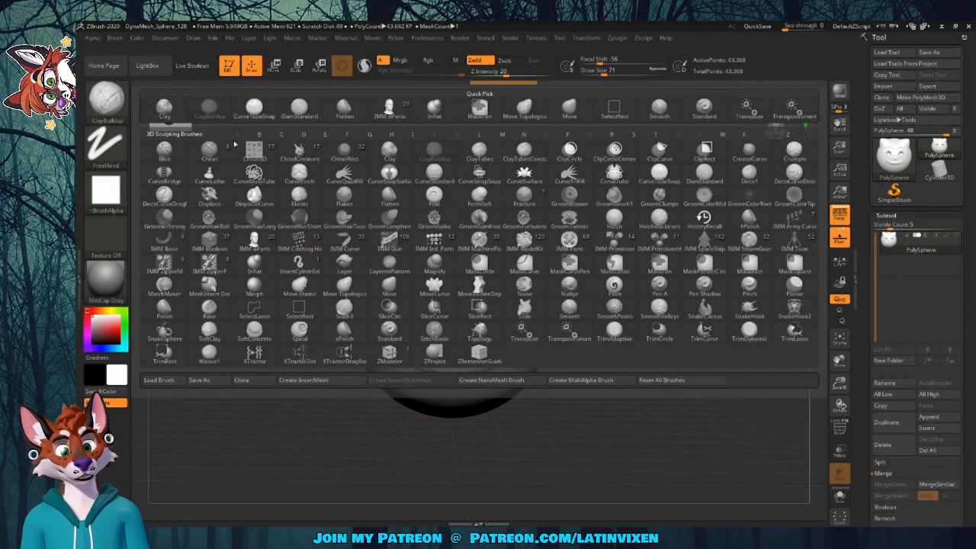
left_click(748, 106)
left_click_drag(439, 319, 469, 319)
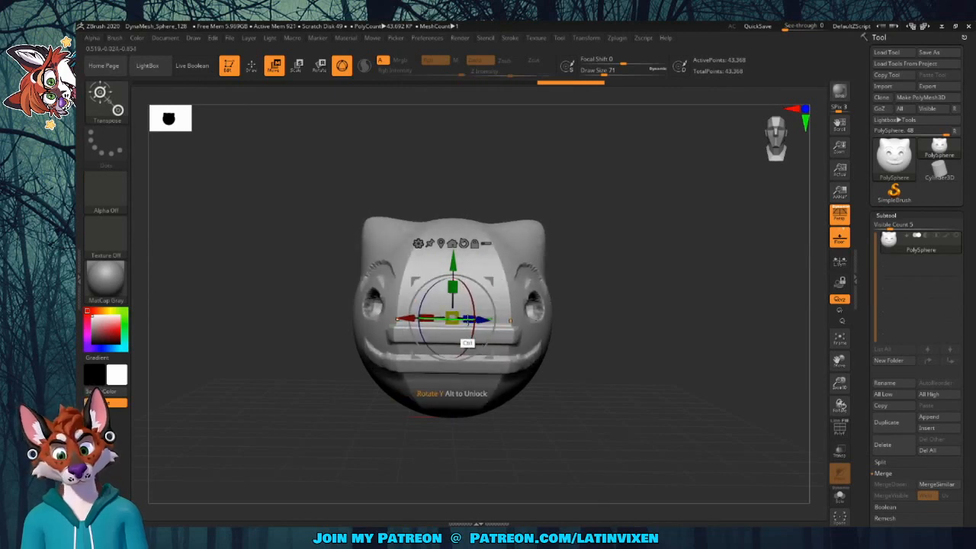
key("ctrl+z")
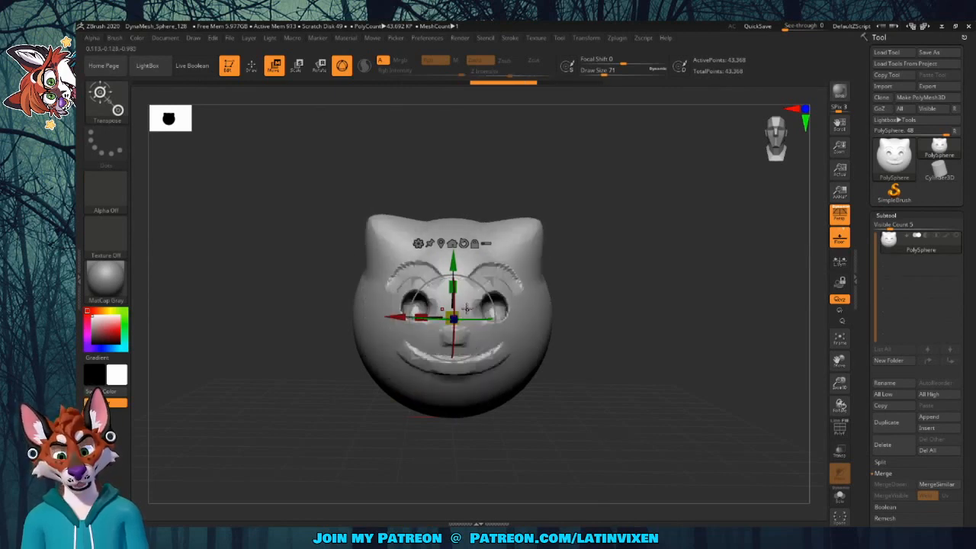
mouse_move(443, 321)
left_mouse_down()
mouse_move(481, 313)
mouse_move(443, 317)
left_mouse_up()
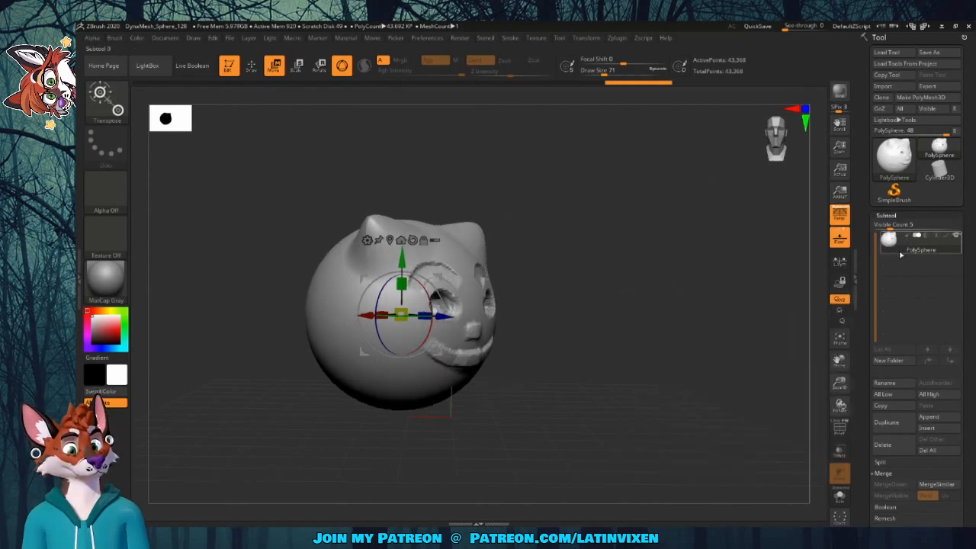
Duplicate the head subtool and move the copy along its Z axis until it sits beside the original
left_click(898, 424)
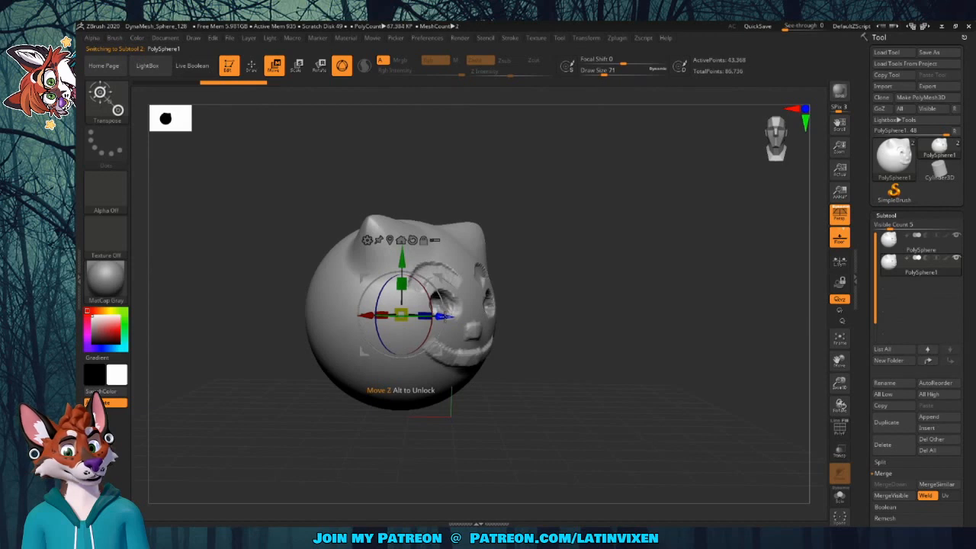
left_click_drag(424, 315, 626, 317)
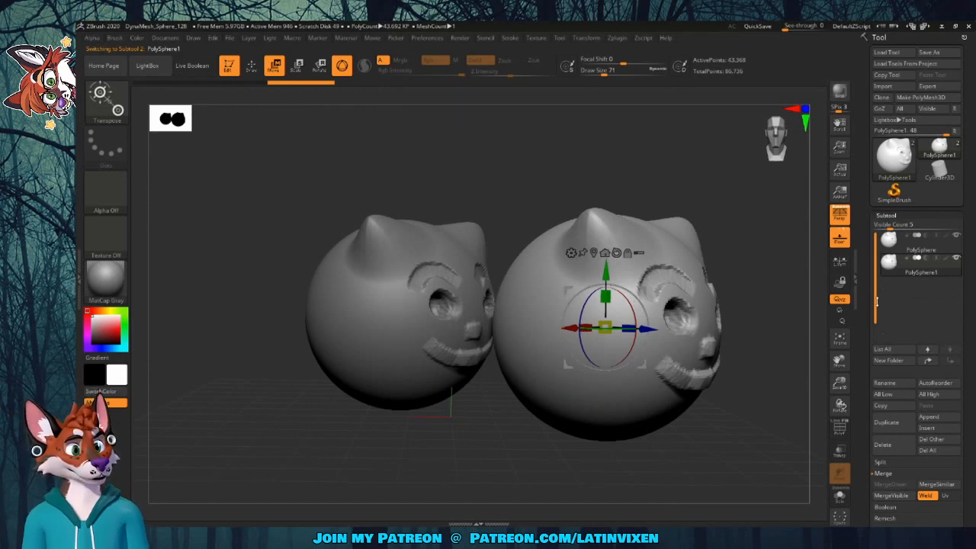
Flip the duplicated head to the opposite side with the Mirror deformation
left_click_drag(858, 329, 862, 335)
left_click_drag(867, 377, 870, 347)
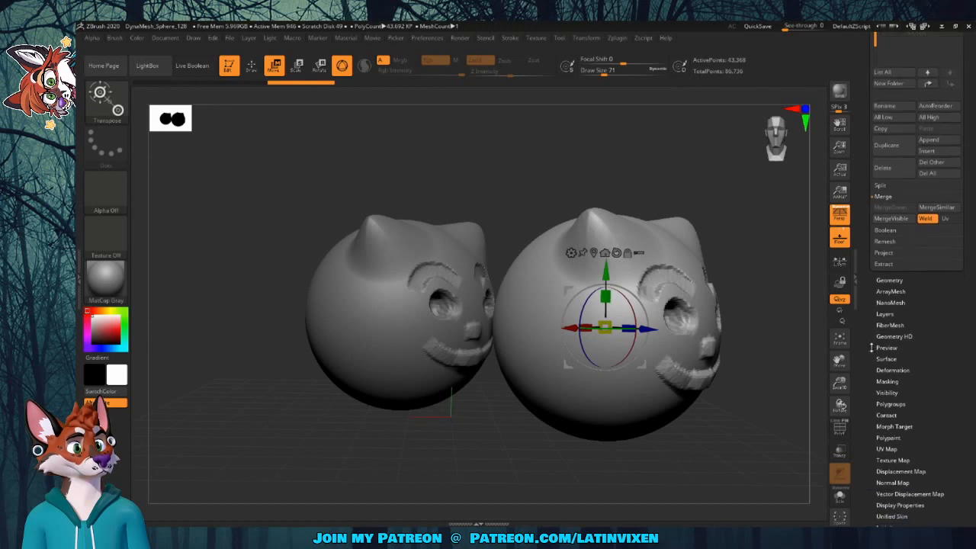
left_click(878, 371)
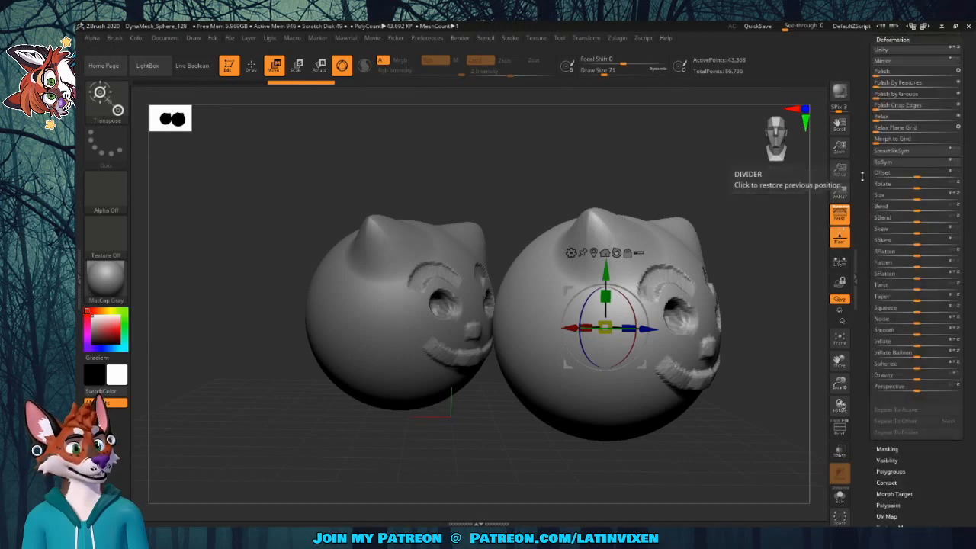
left_click_drag(860, 237, 862, 251)
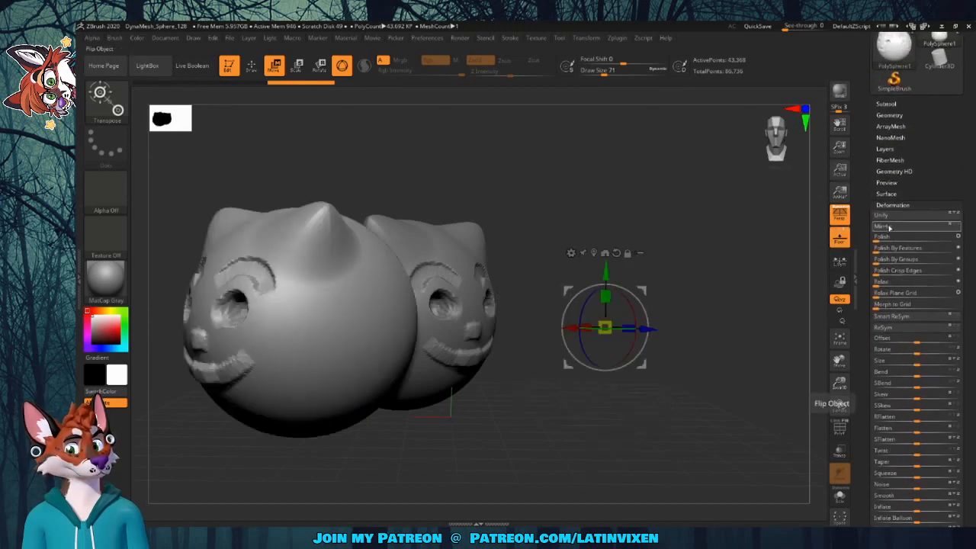
Apply the Mirror deformation to the duplicated head and move it along its Z axis until the heads sit apart, face to face
left_click(884, 227)
left_click_drag(684, 259, 774, 261)
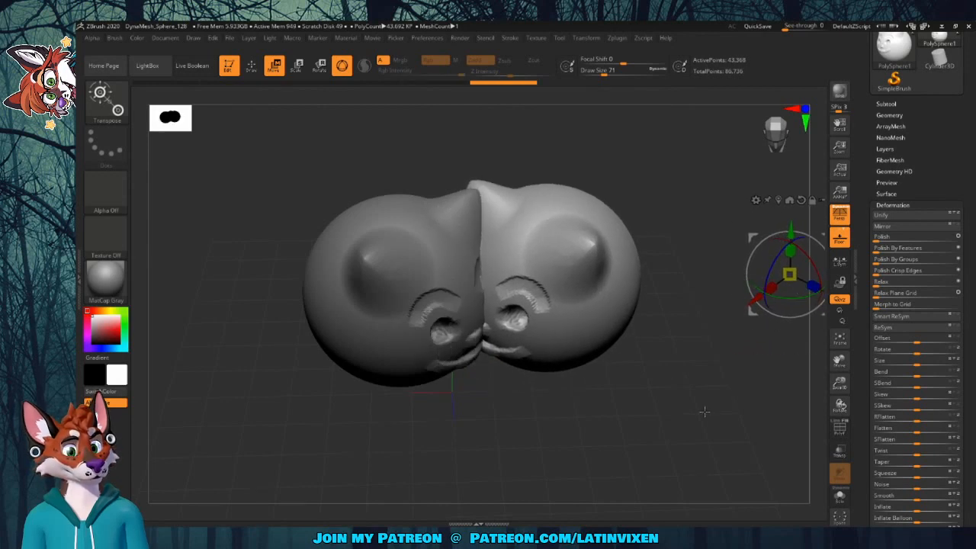
left_click_drag(704, 411, 692, 362)
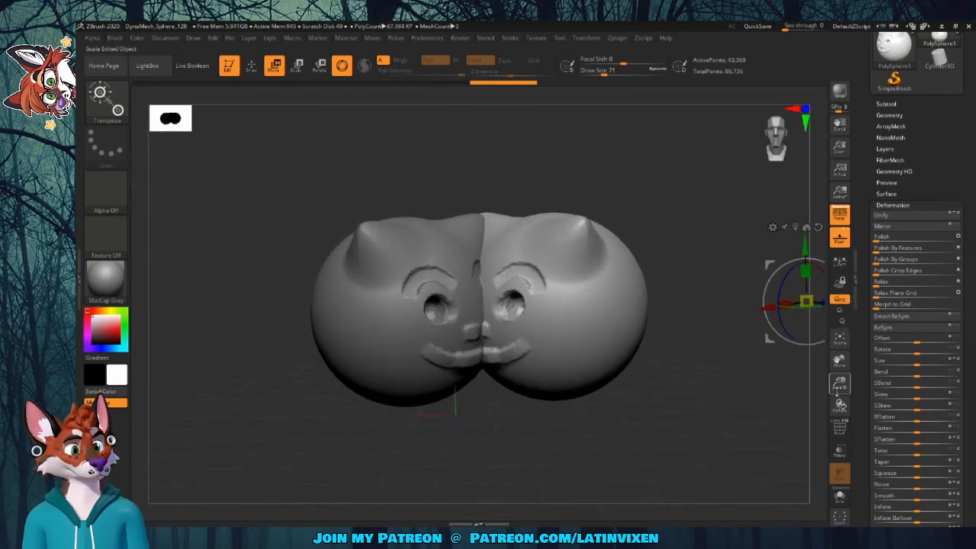
left_click_drag(838, 385, 816, 324)
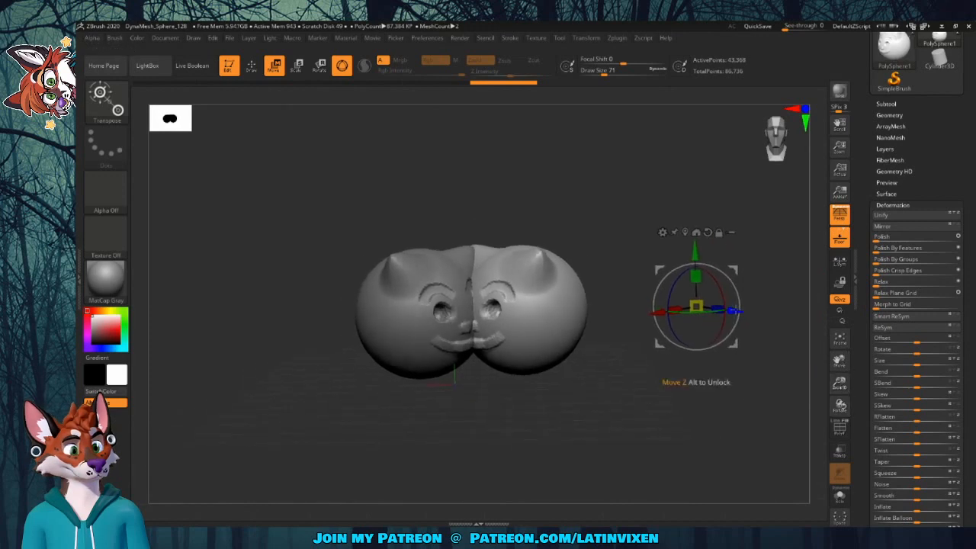
left_click_drag(730, 310, 781, 312)
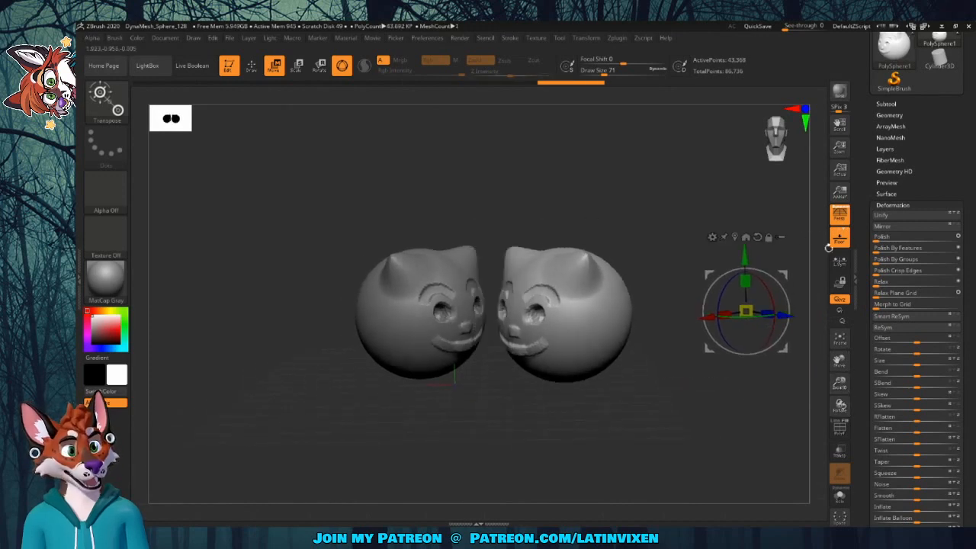
Switch from the Transpose brush to the Flatten brush
left_click_drag(862, 211, 860, 260)
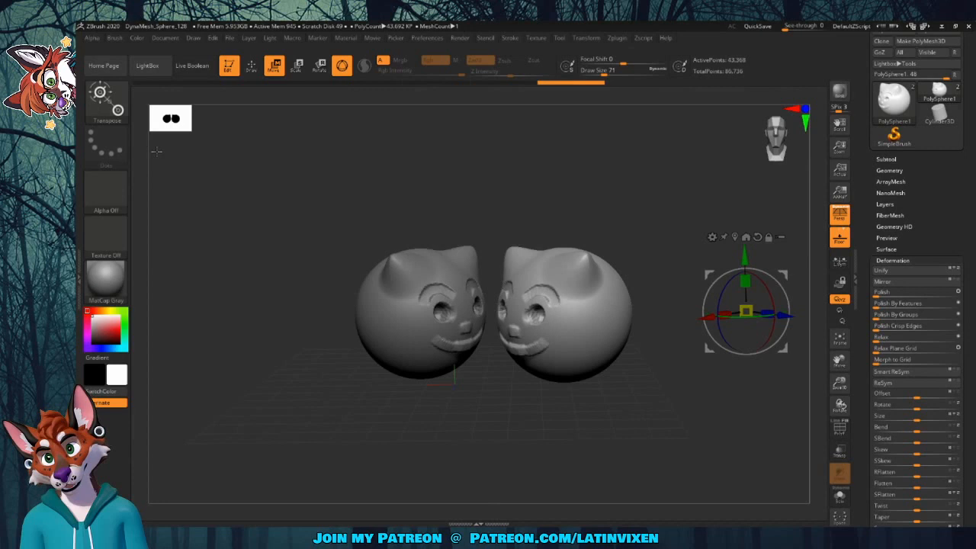
left_click(107, 111)
left_click(320, 111)
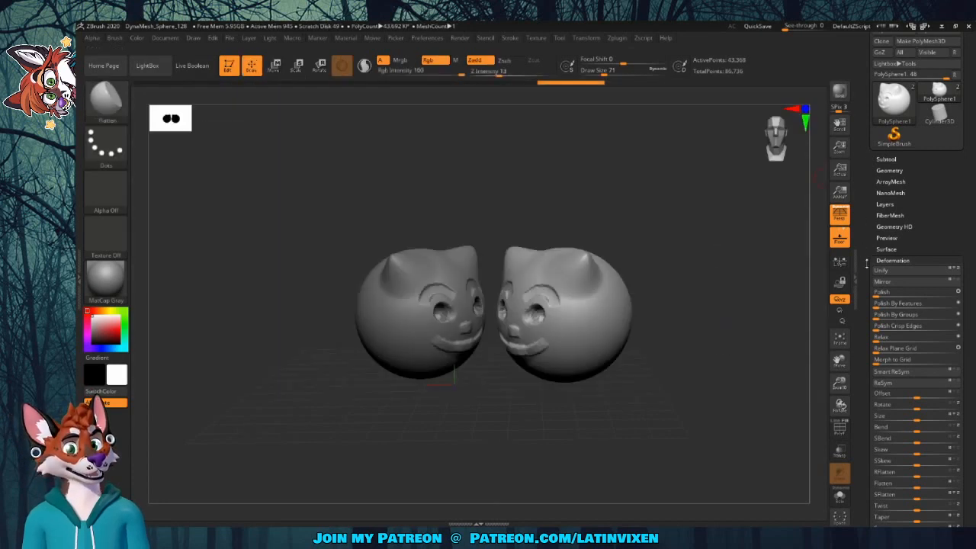
Examine the Subtool list and the Deformation options for the two heads
left_click_drag(866, 261, 858, 339)
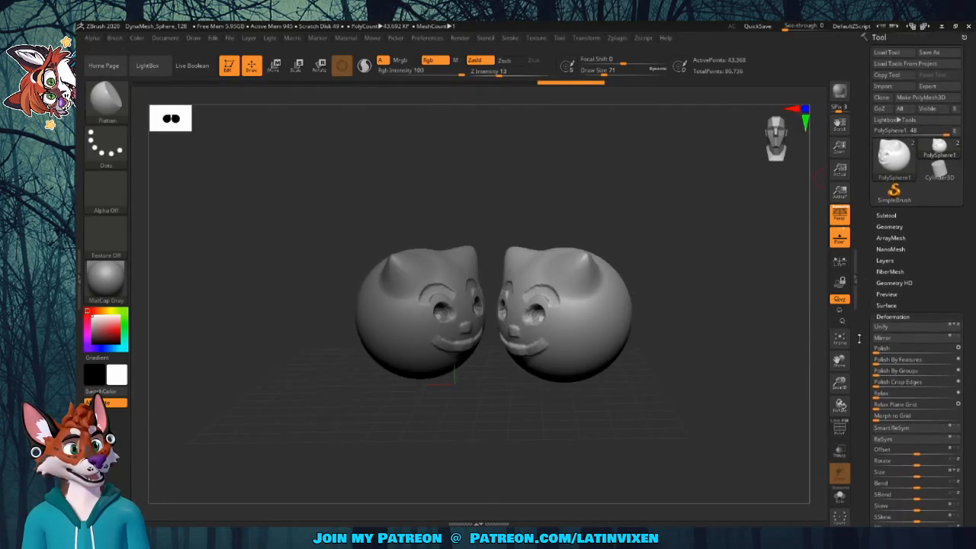
left_click(886, 216)
mouse_move(896, 241)
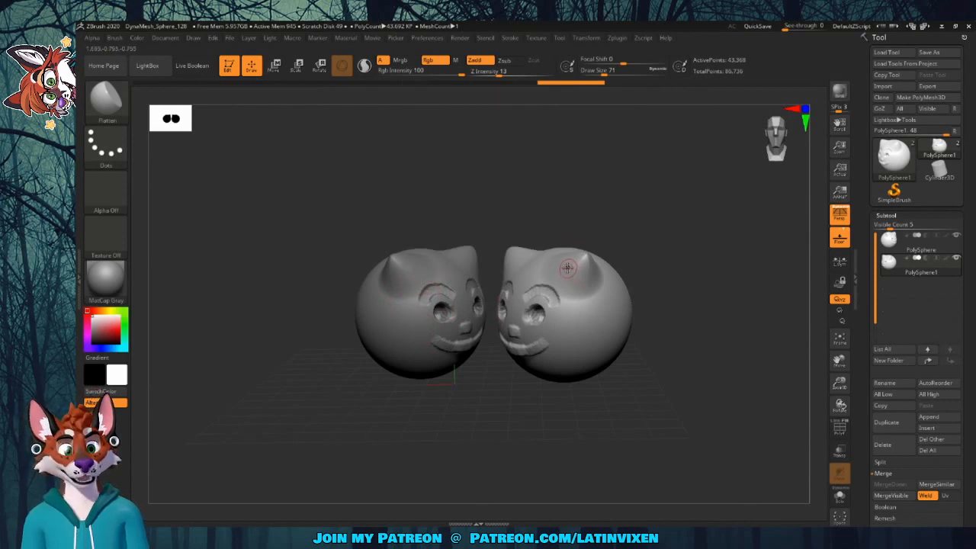
scroll(868, 313, "down", 5)
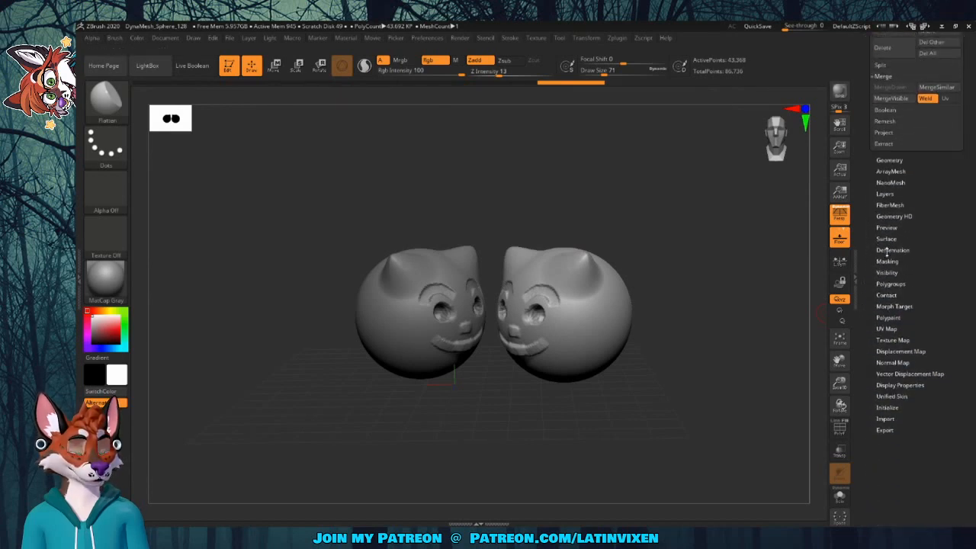
left_click(888, 252)
left_click_drag(865, 193, 865, 242)
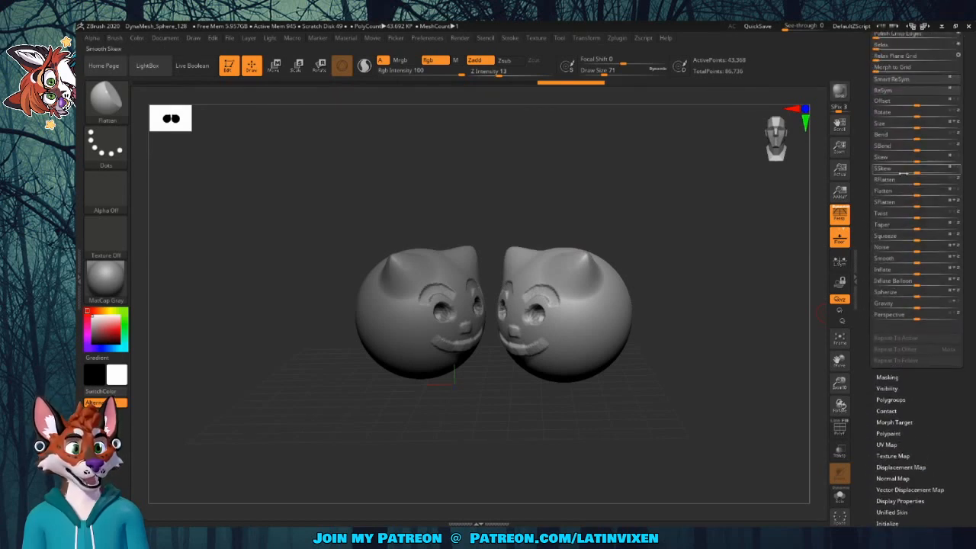
left_click_drag(866, 145, 866, 258)
scroll(887, 230, "up", 4)
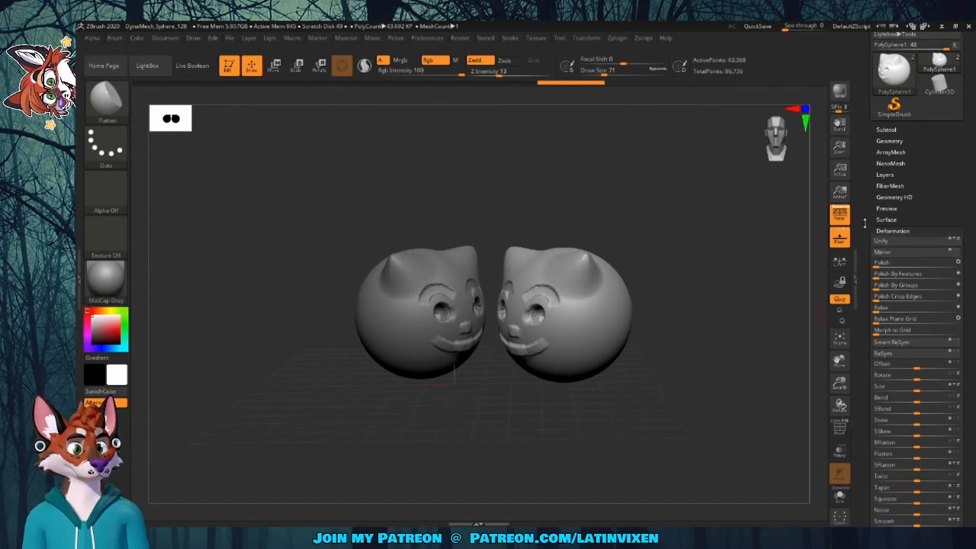
left_click_drag(865, 224, 869, 262)
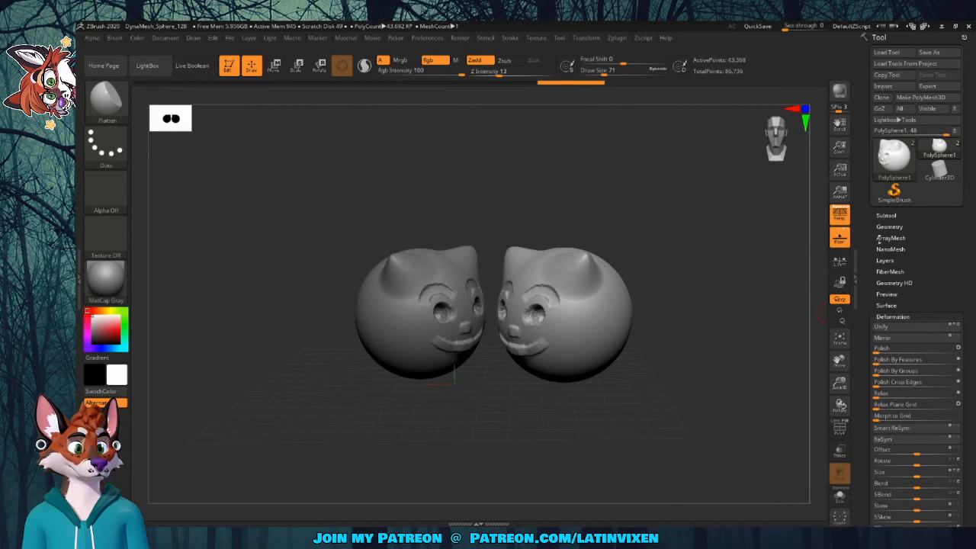
left_click(885, 215)
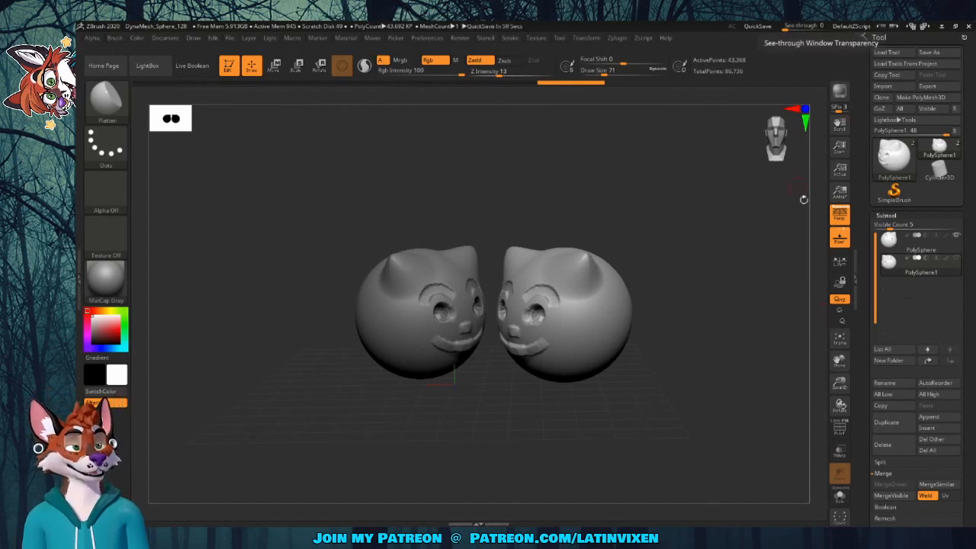
mouse_move(897, 272)
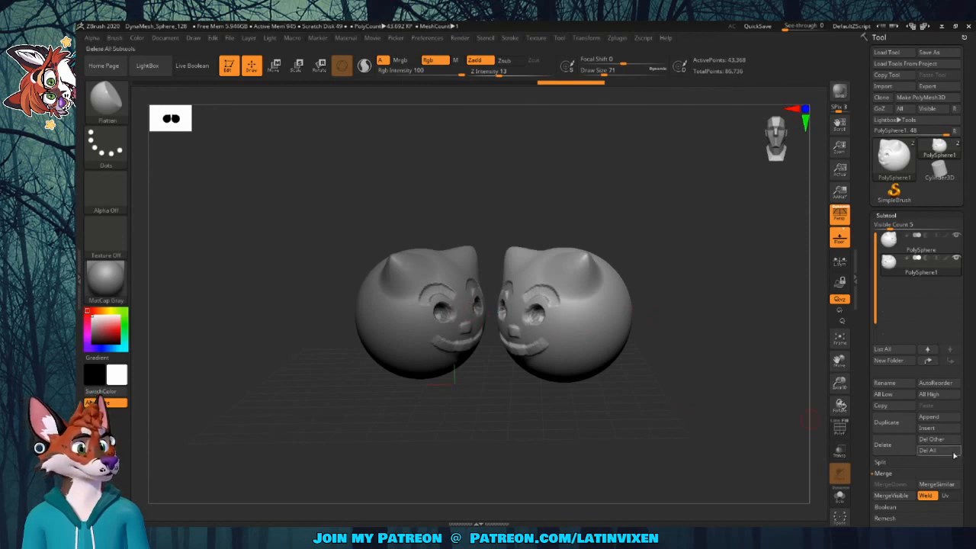
Insert a Sphere3D as a new subtool and make it the active subtool
left_click(942, 433)
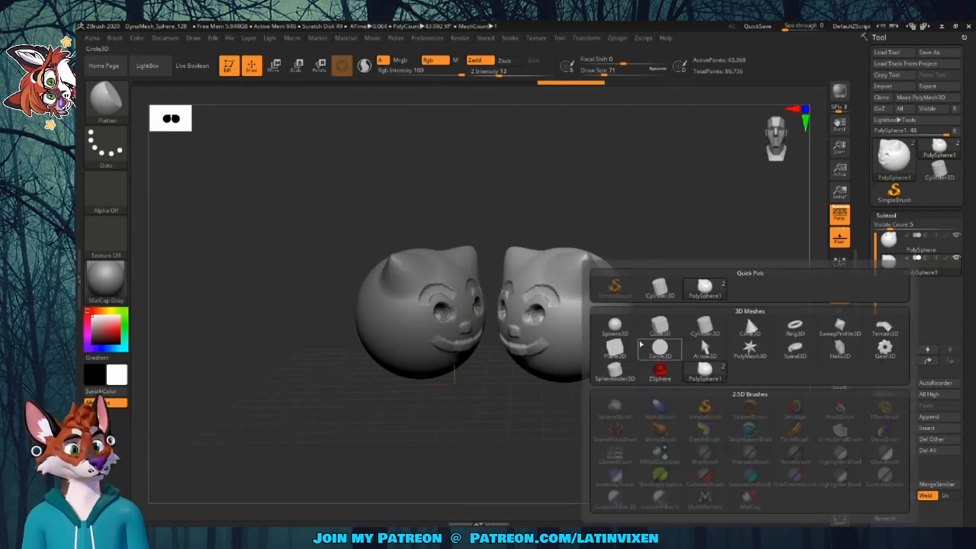
left_click(615, 325)
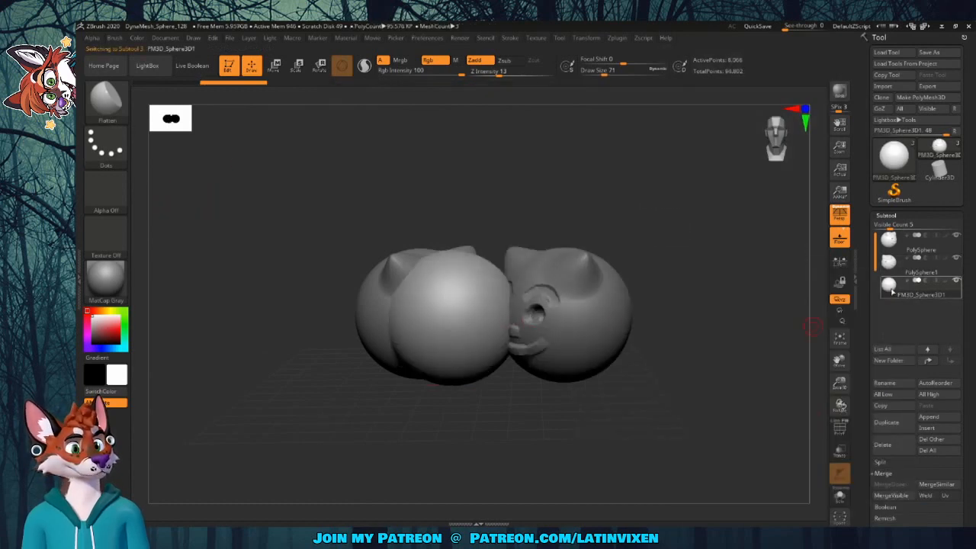
mouse_move(895, 294)
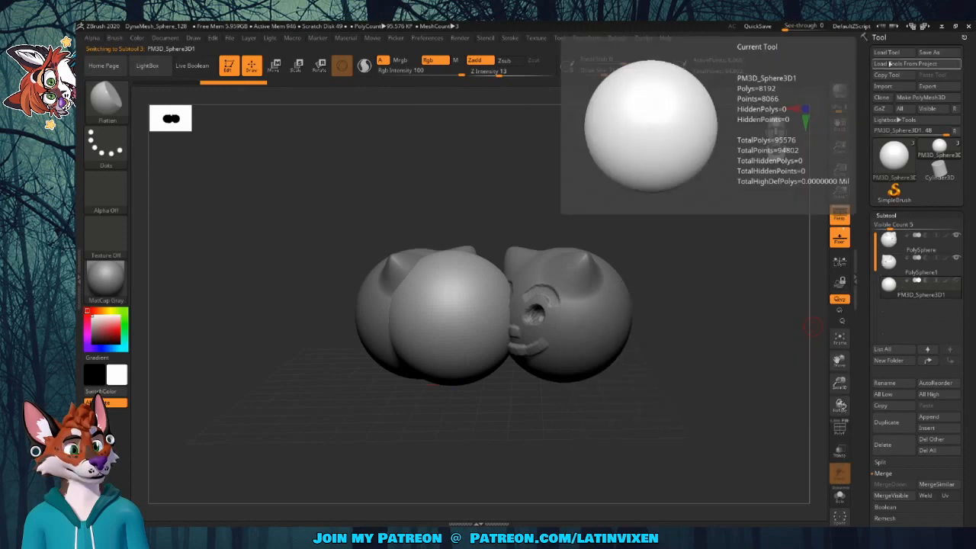
Import the earsmooth1 mesh from the Desktop folder into the new sphere subtool
left_click(884, 86)
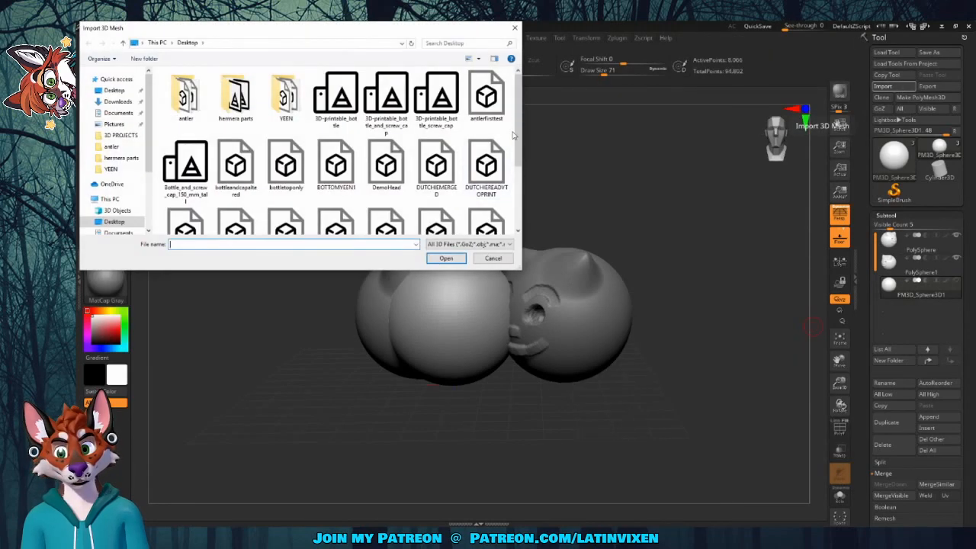
left_click_drag(516, 137, 516, 185)
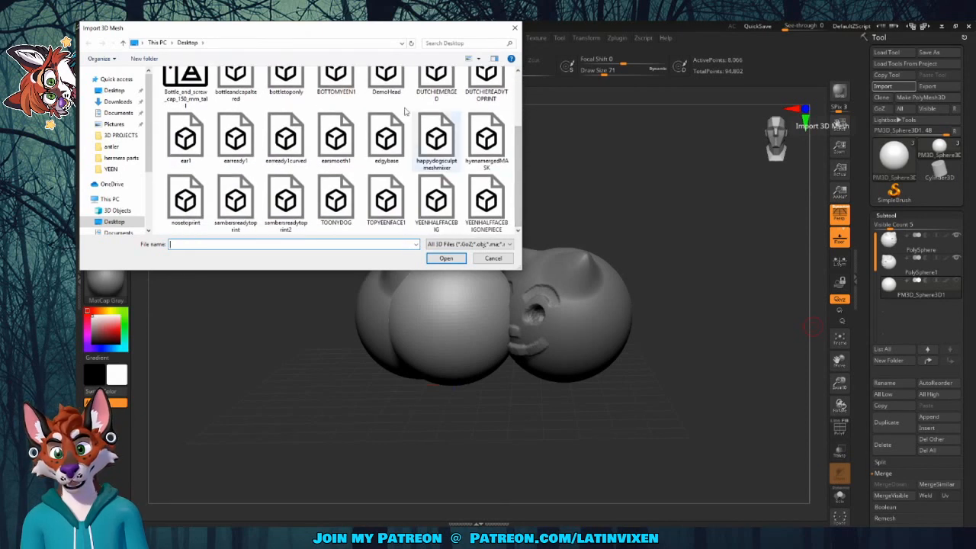
left_click(344, 135)
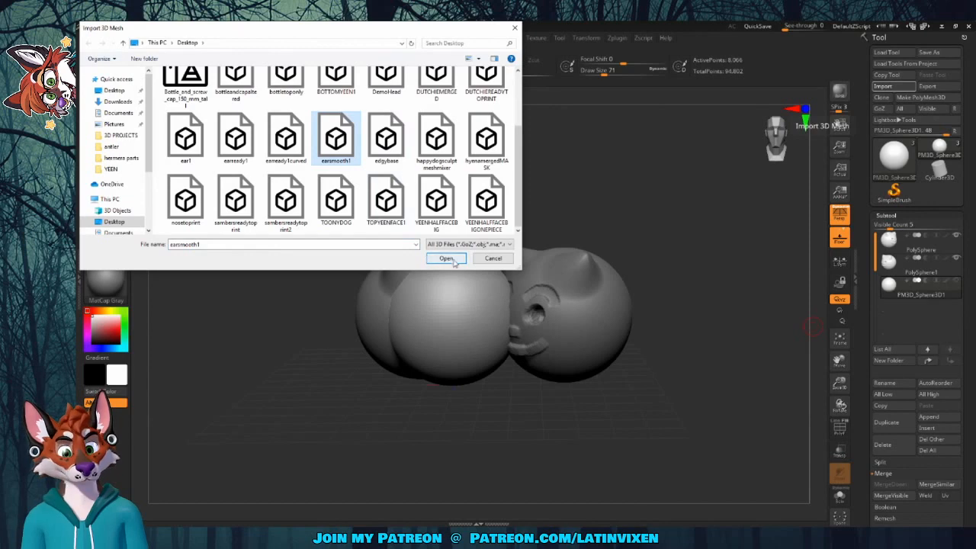
left_click(447, 259)
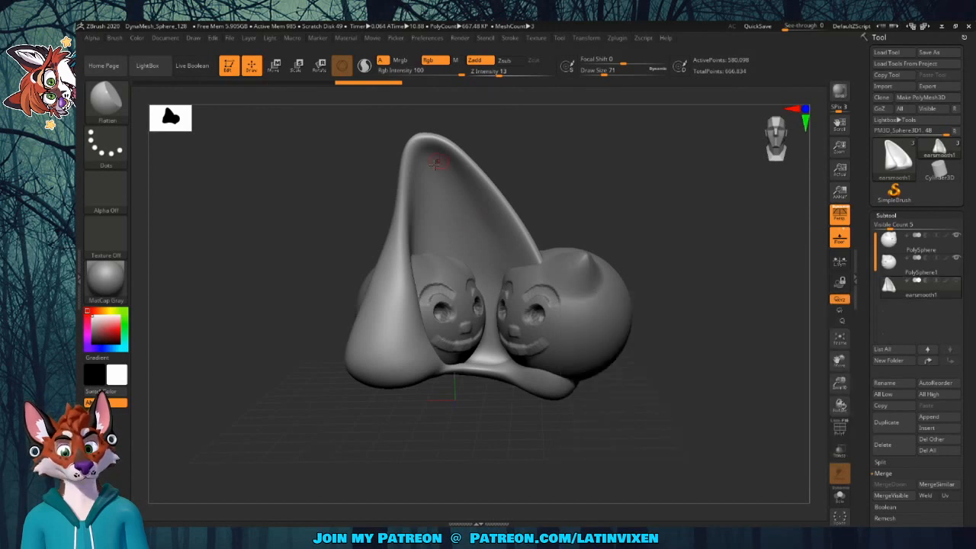
mouse_move(906, 294)
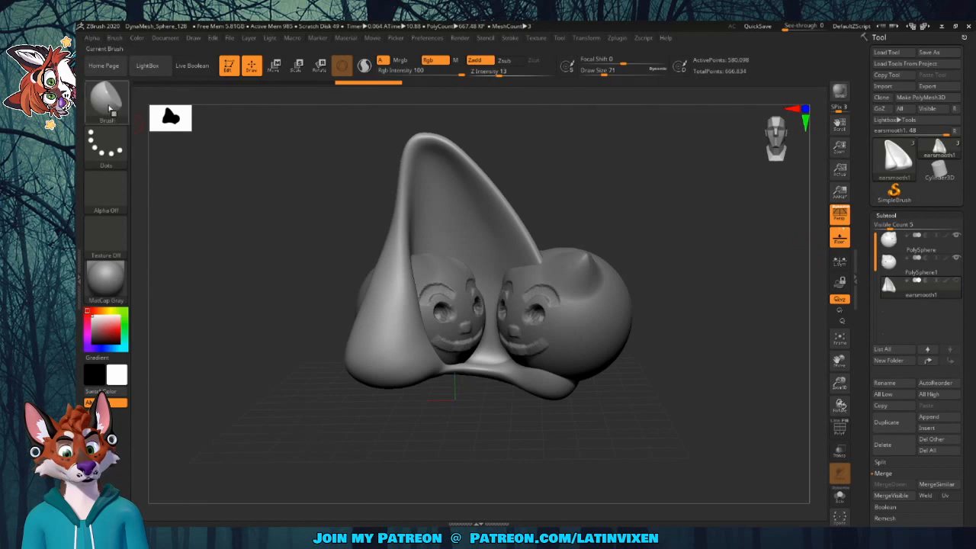
Switch to the Transpose brush, scale the ear down and position it above the duplicated head with the gizmo
left_click(112, 93)
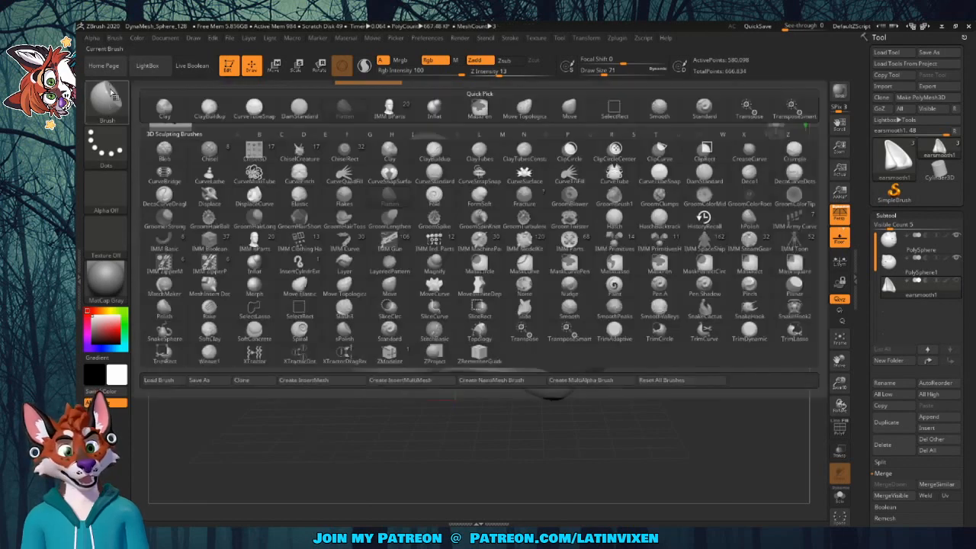
left_click(749, 108)
left_click_drag(395, 319, 603, 391)
left_click_drag(603, 267, 598, 157)
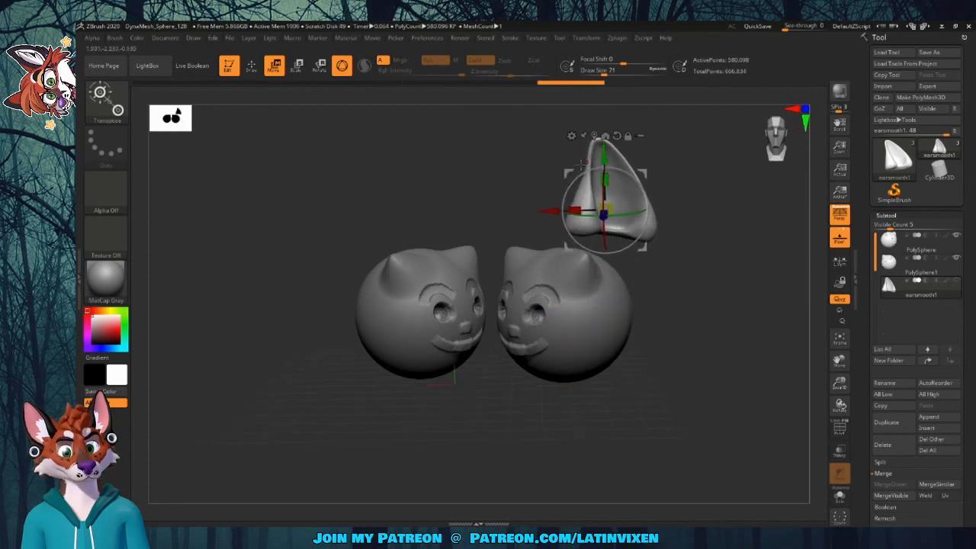
left_click_drag(549, 208, 476, 205)
left_click_drag(680, 234, 751, 233)
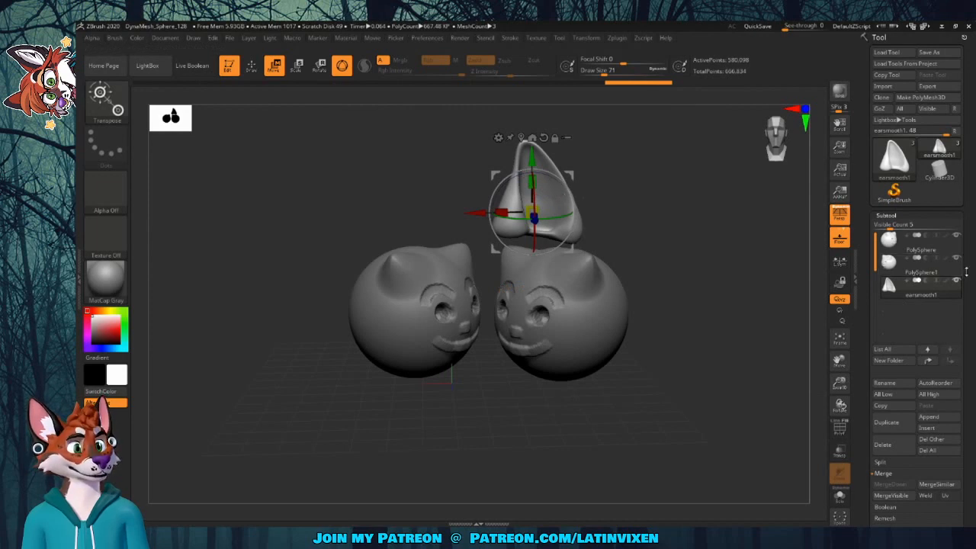
Delete both head subtools, PolySphere1 and PolySphere, keeping only the ear
left_click(892, 261)
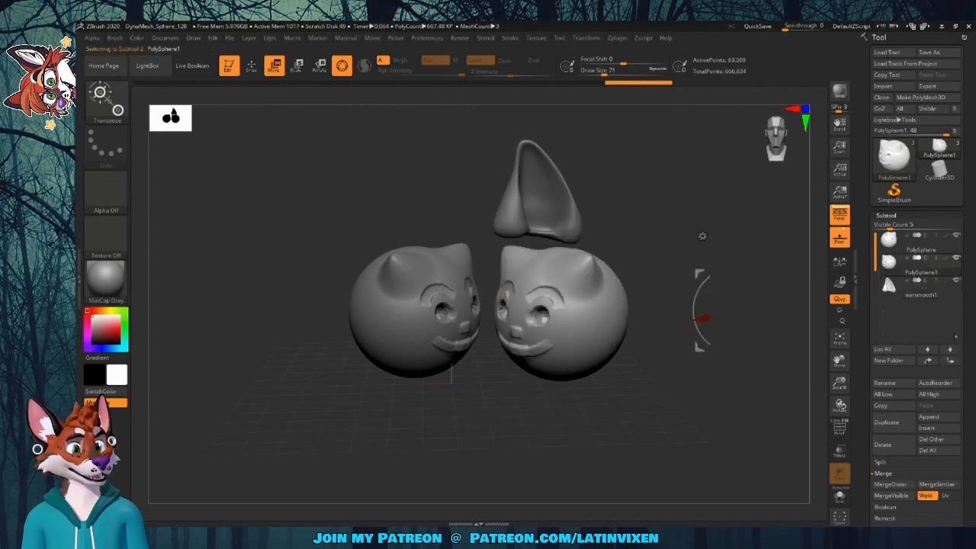
left_click(884, 445)
left_click(808, 469)
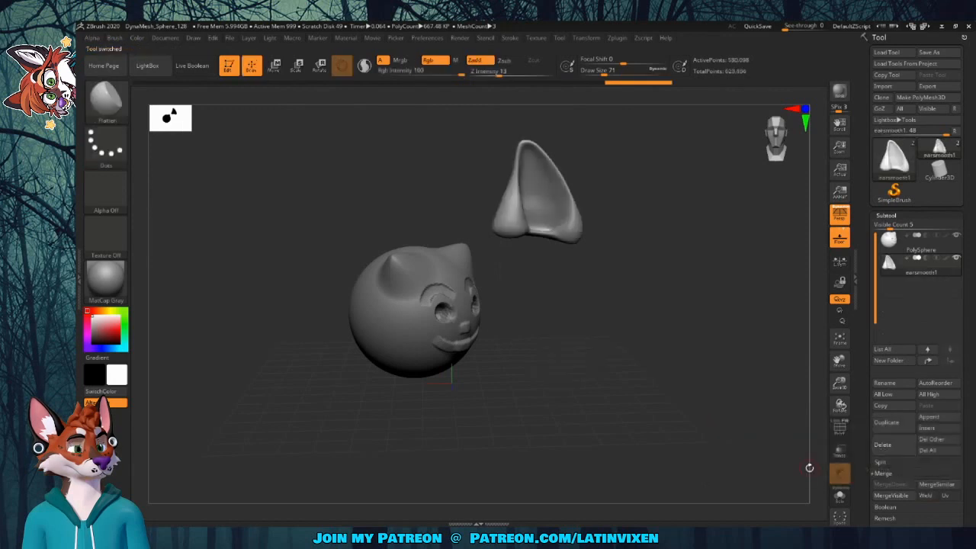
left_click(884, 446)
left_click(805, 469)
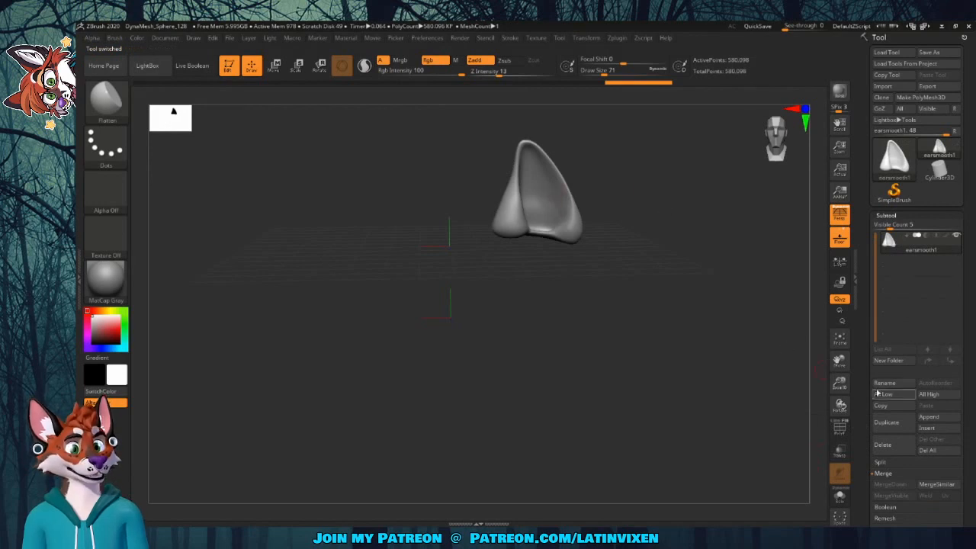
Duplicate the ear subtool and move the copy along its X axis with the Transpose gizmo until it sits beside the original
left_click_drag(839, 363, 840, 411)
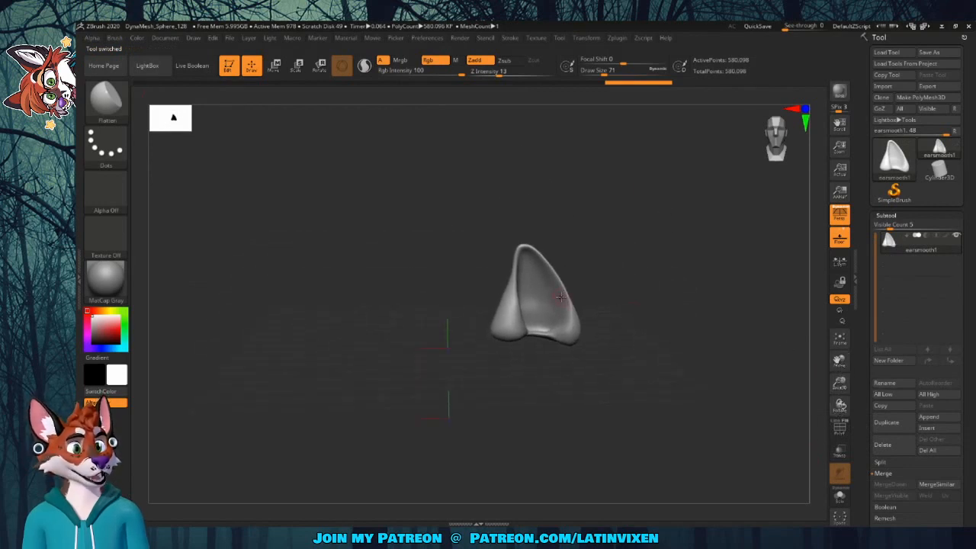
mouse_move(902, 249)
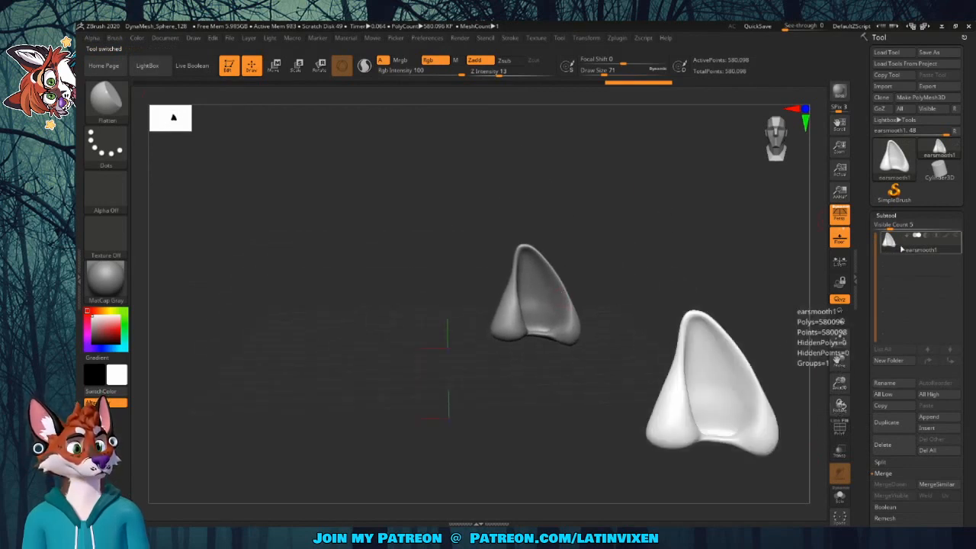
left_click(886, 422)
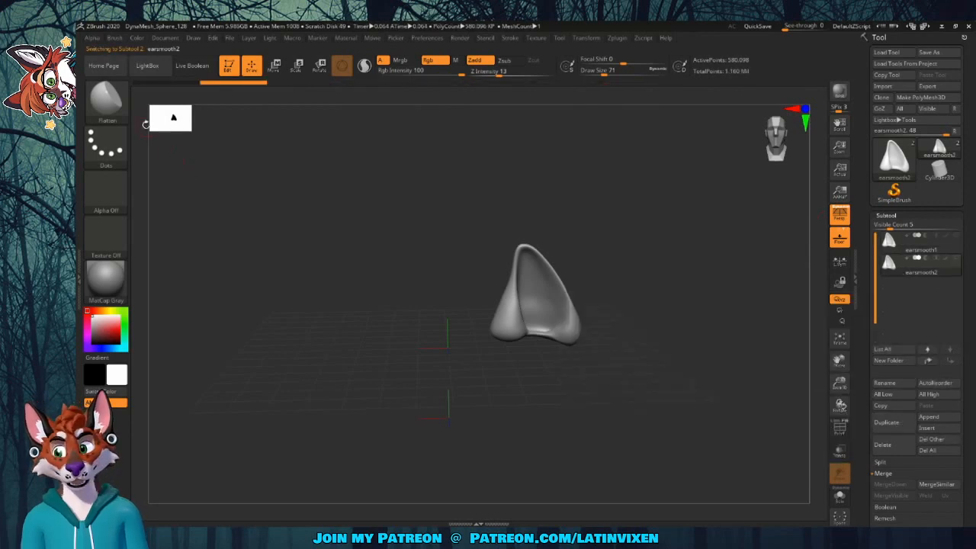
left_click(105, 98)
left_click(753, 111)
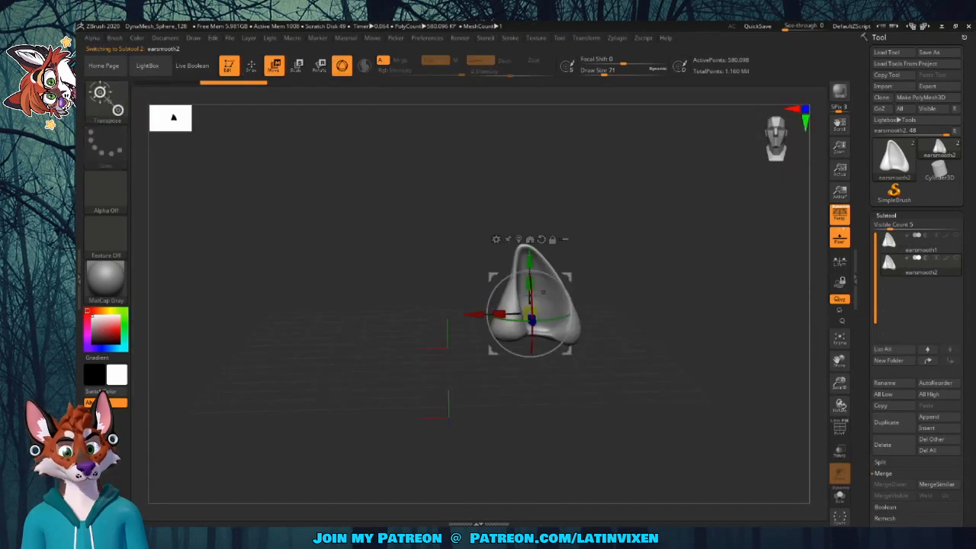
mouse_move(478, 316)
left_mouse_down()
mouse_move(408, 319)
mouse_move(466, 317)
left_mouse_up()
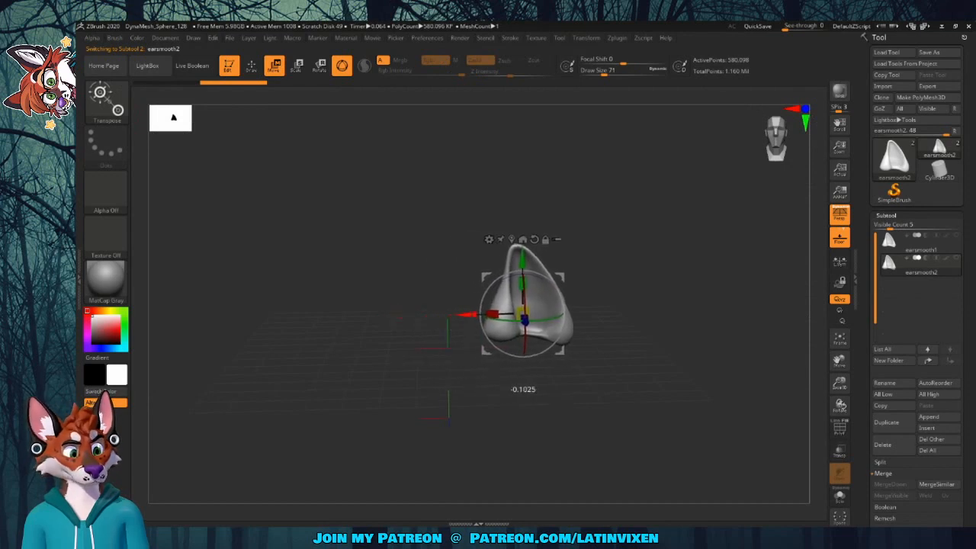
mouse_move(962, 263)
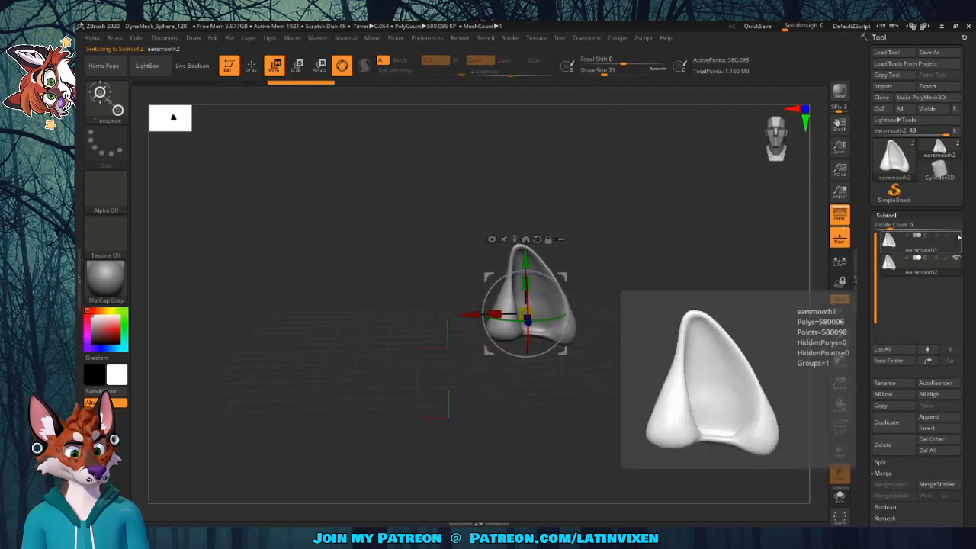
left_click_drag(471, 316, 360, 318)
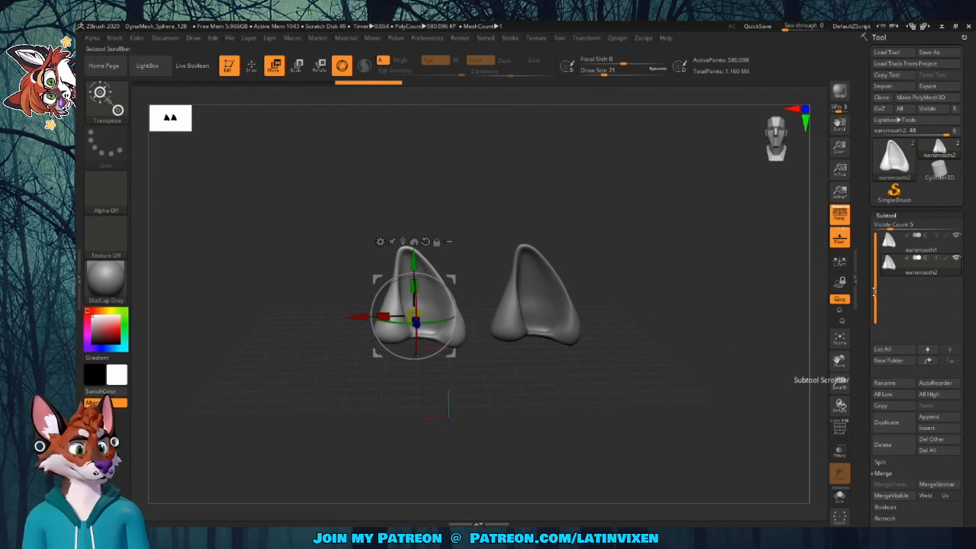
Mirror the duplicated ear subtool across X with the Mirror deformation
scroll(867, 220, "down", 5)
scroll(866, 229, "down", 2)
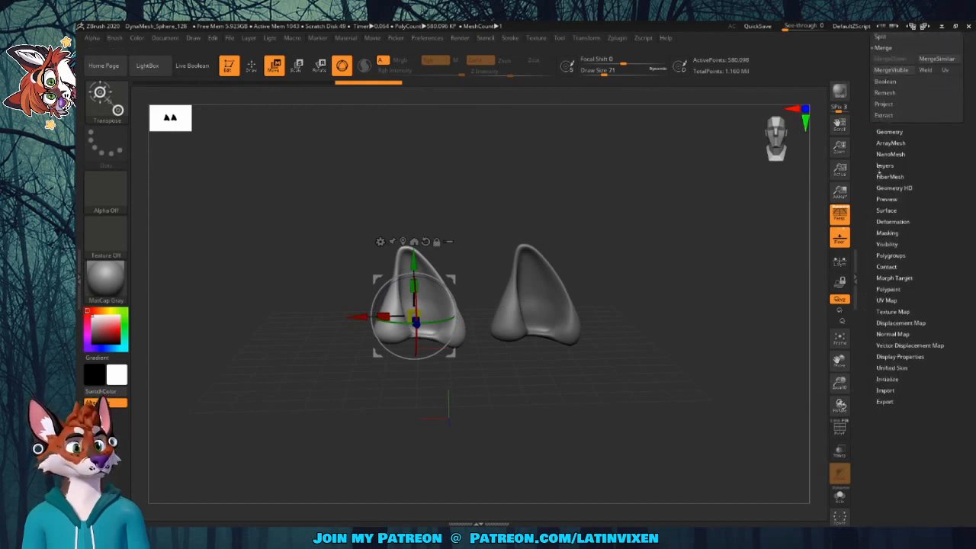
left_click(884, 131)
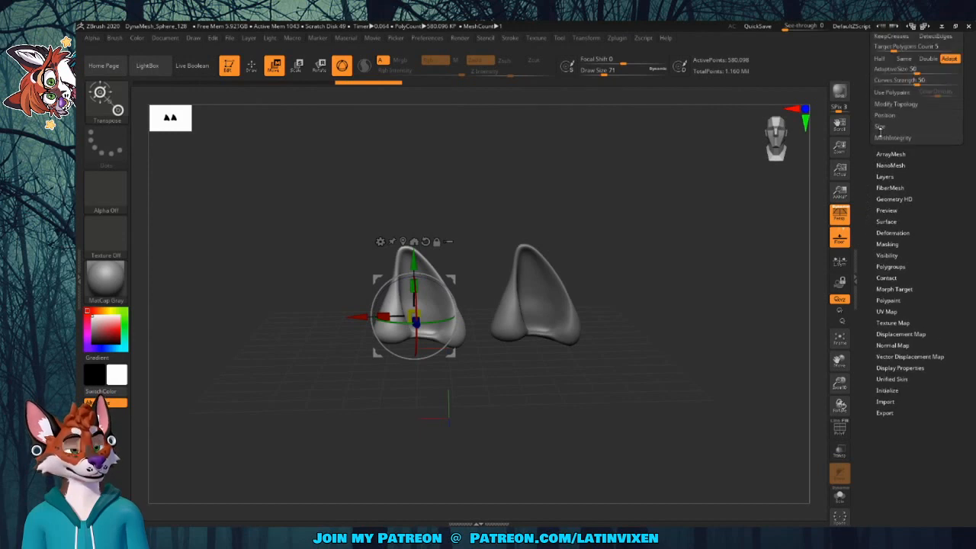
scroll(874, 139, "up", 1)
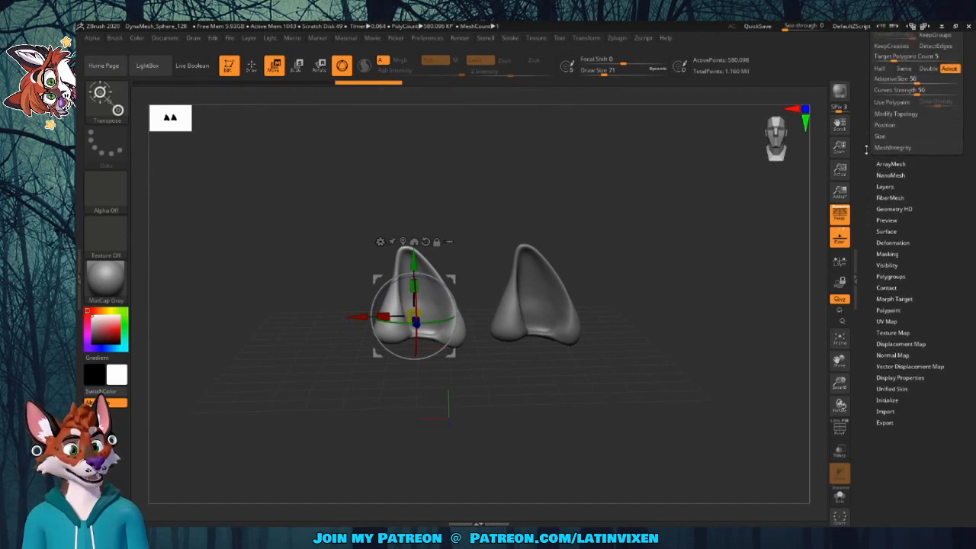
left_click(892, 242)
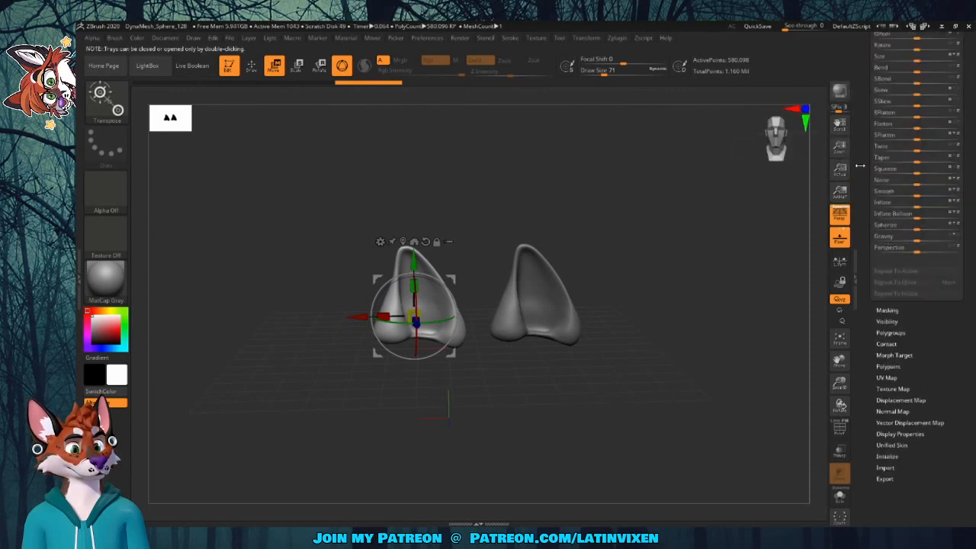
scroll(885, 204, "up", 5)
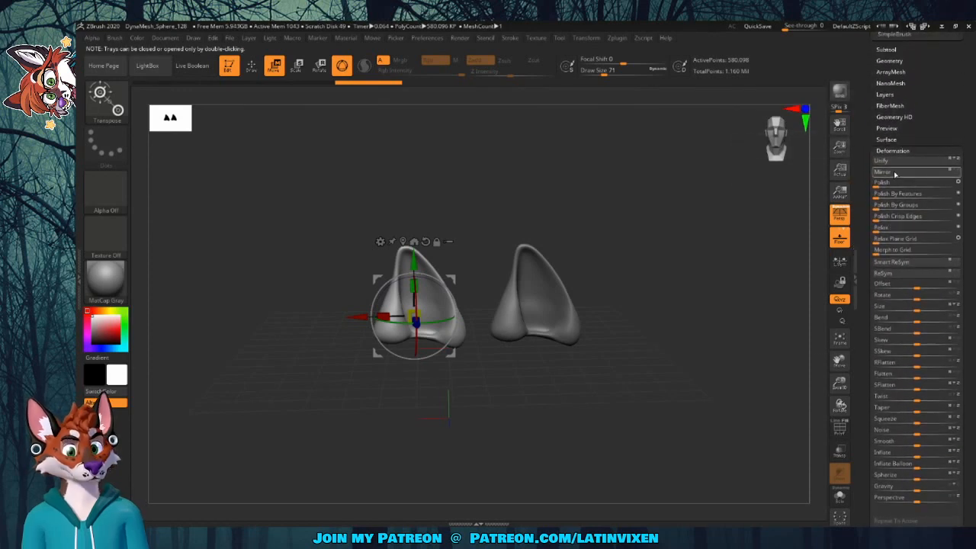
left_click(894, 172)
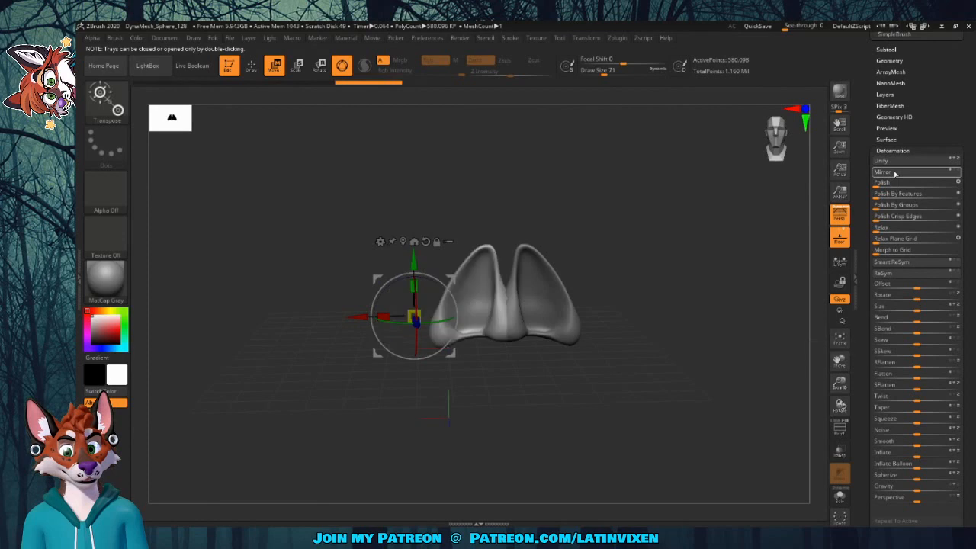
Move the mirrored ear along its X axis to leave a small gap between the ears, and collapse the Deformation settings
left_click_drag(383, 315, 346, 316)
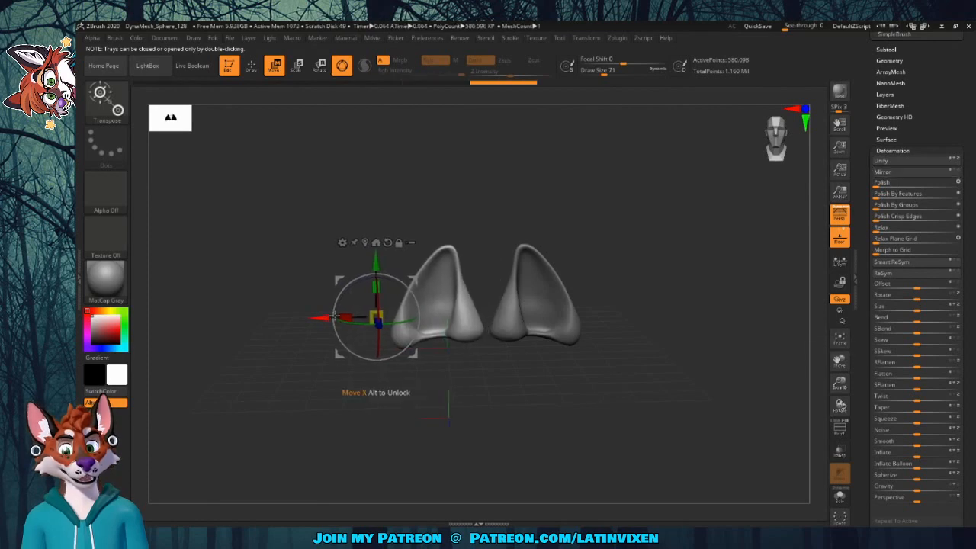
left_click_drag(625, 275, 631, 253)
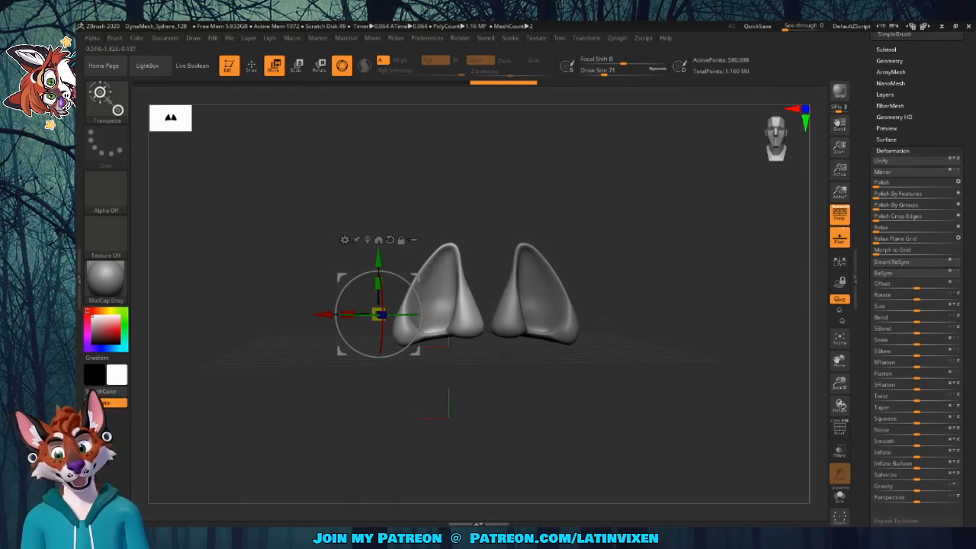
left_click_drag(653, 295, 650, 312)
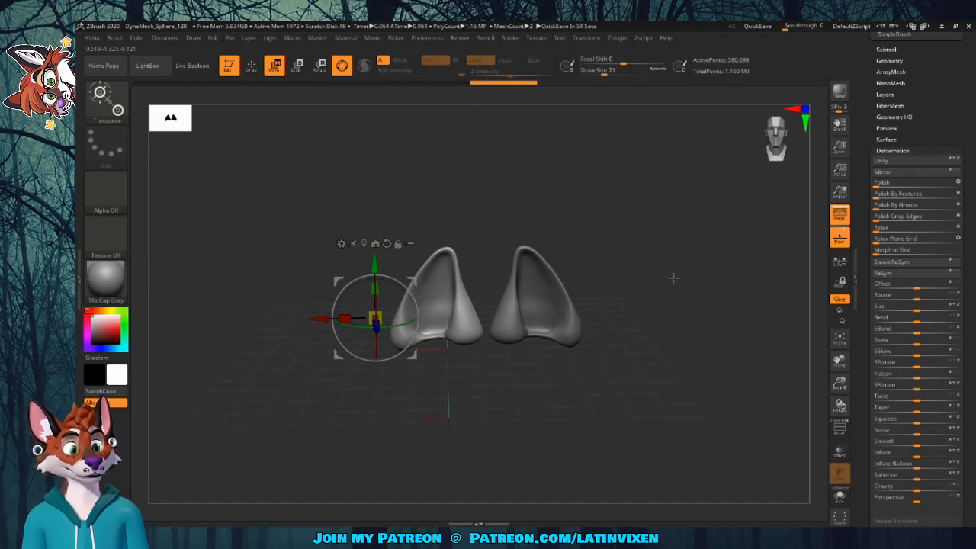
left_click_drag(865, 258, 864, 210)
left_click(889, 180)
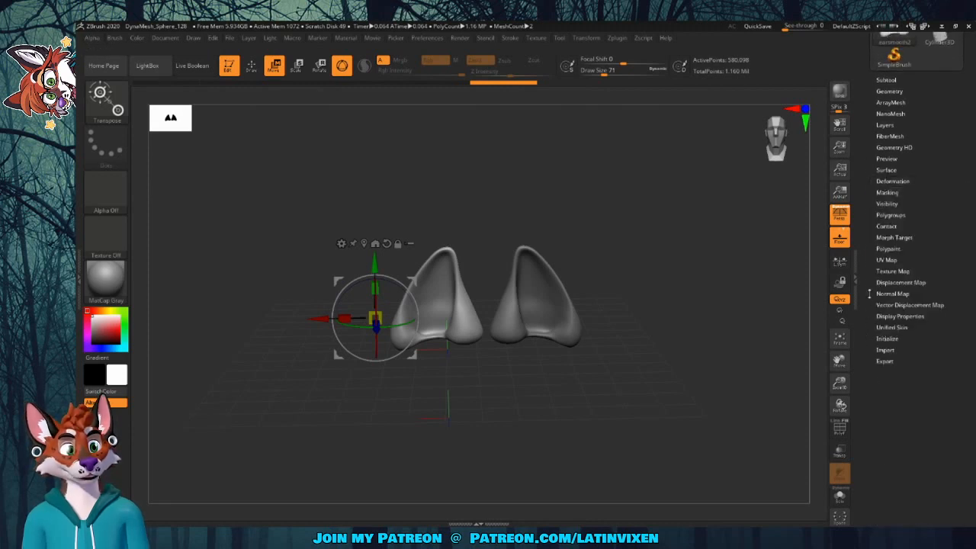
left_click_drag(868, 293, 877, 387)
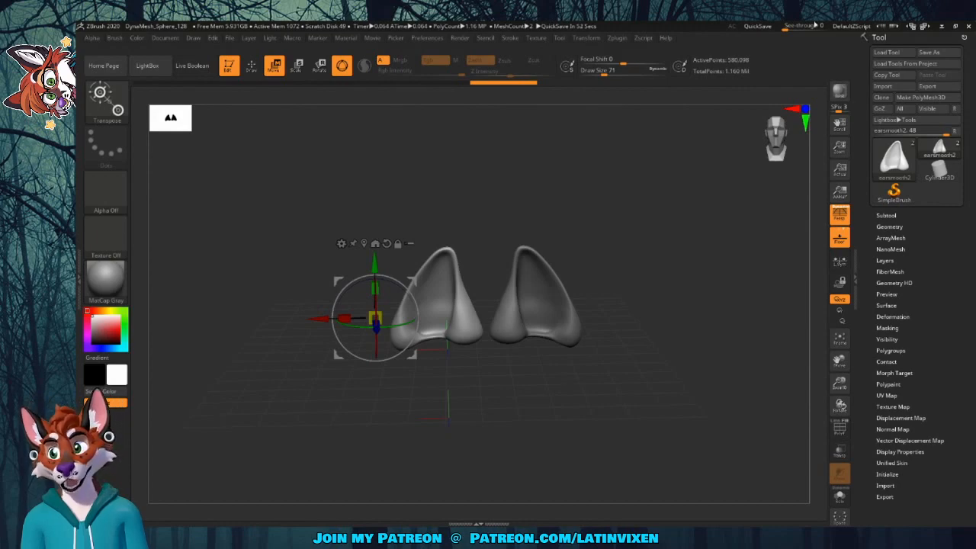
Examine the recent files in LightBox and the library of 3D sculpting brushes, closing both without picking anything
left_click(148, 67)
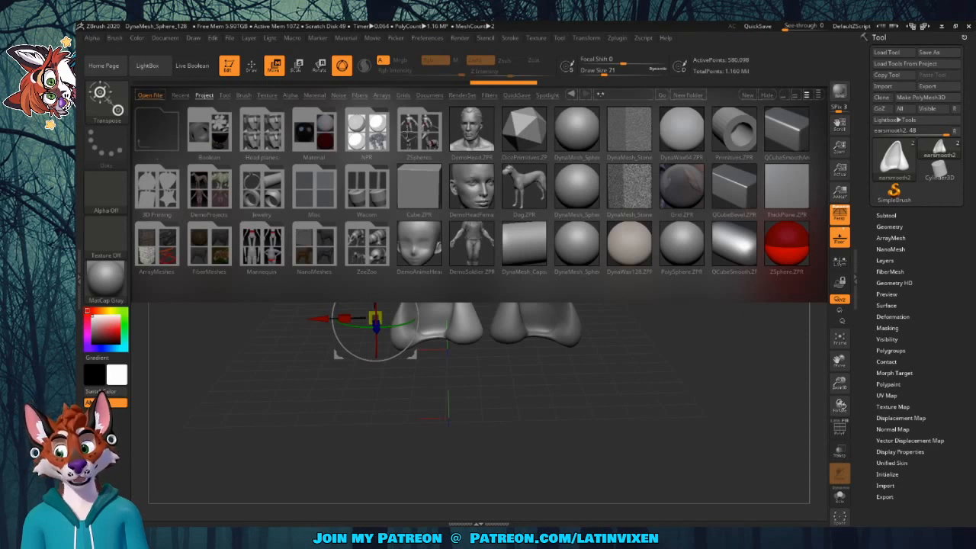
left_click(181, 97)
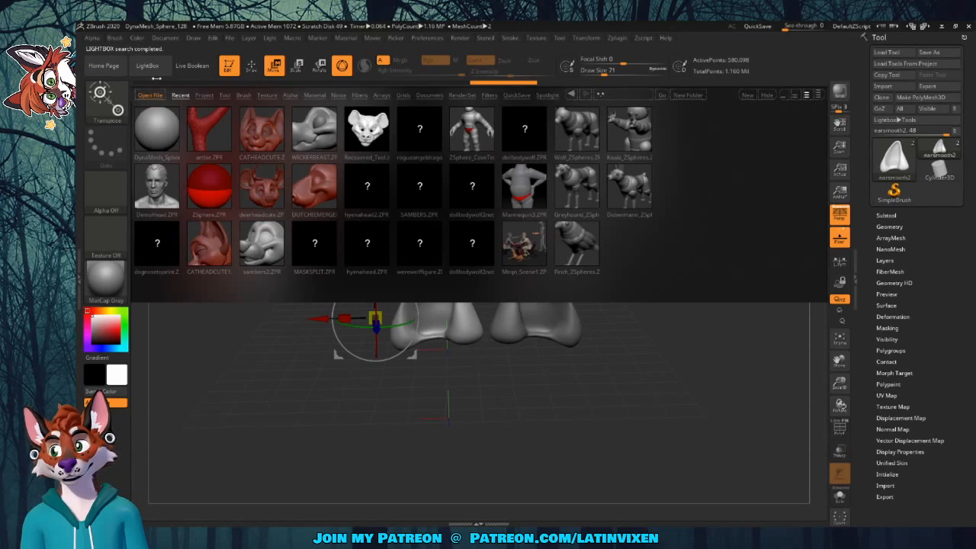
left_click(100, 92)
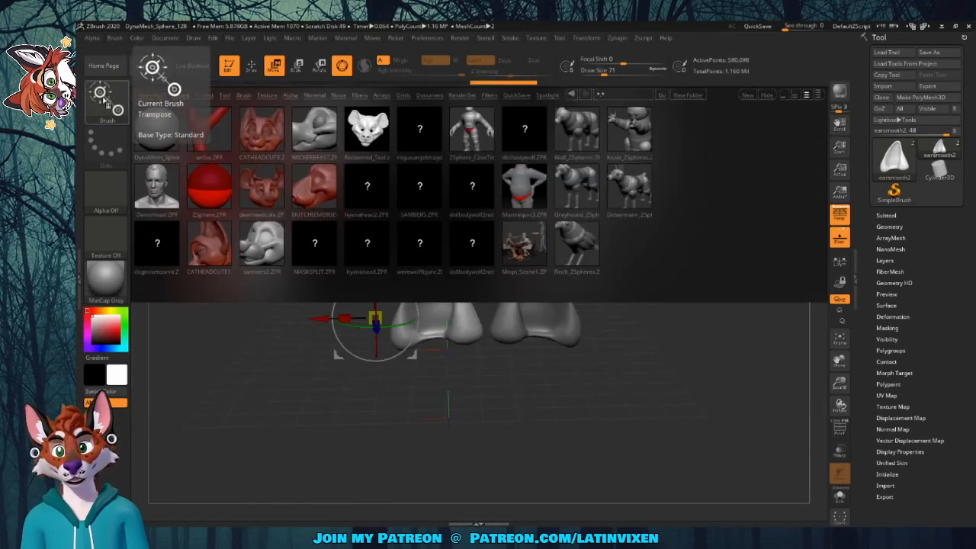
left_click(107, 99)
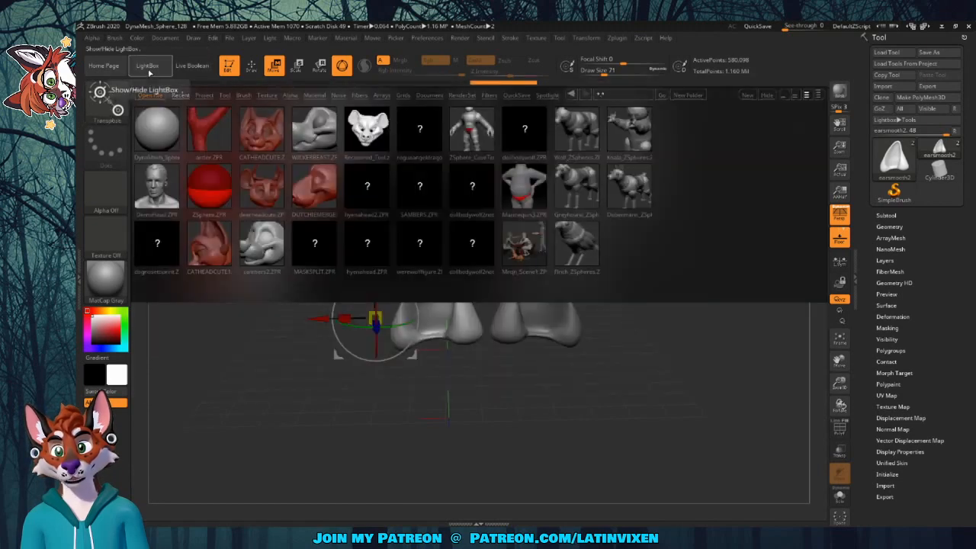
left_click(150, 72)
left_click(100, 93)
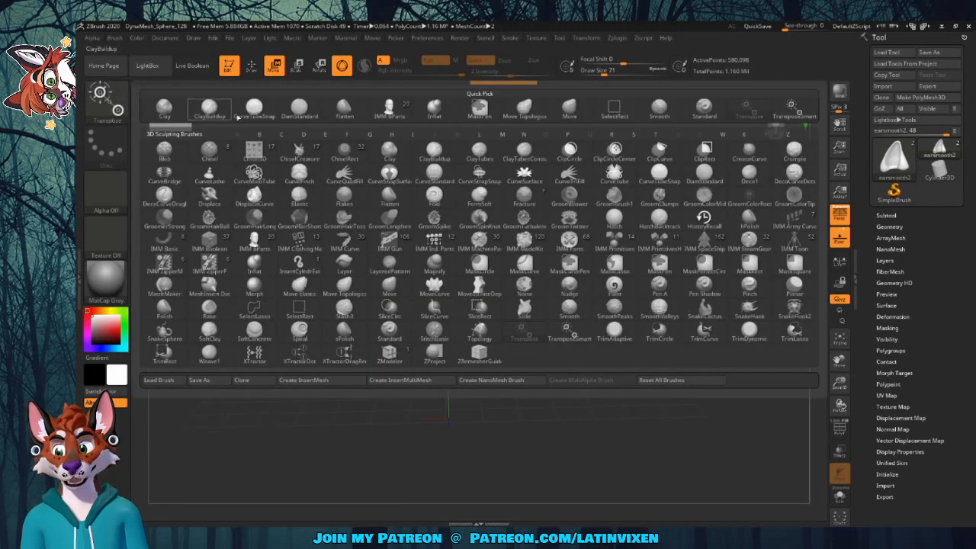
left_click(103, 96)
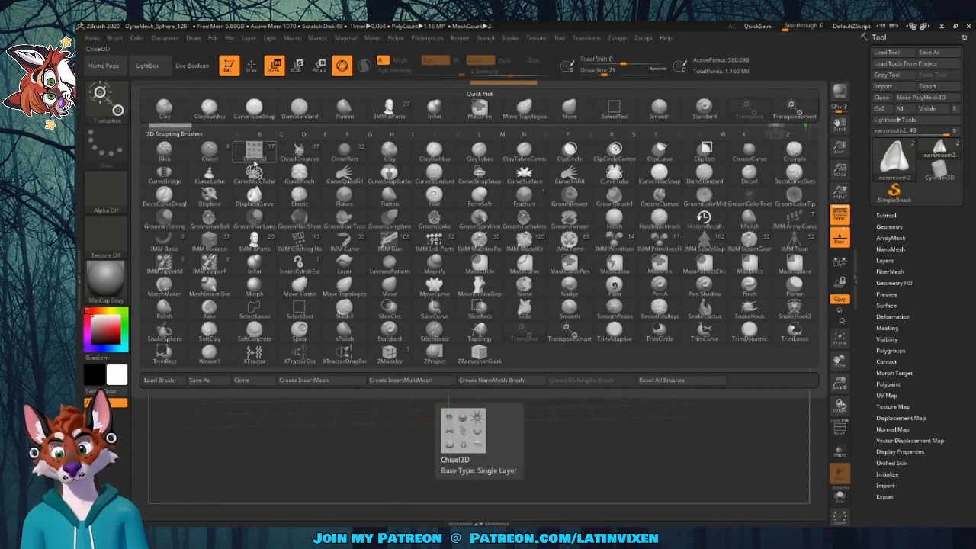
key("m")
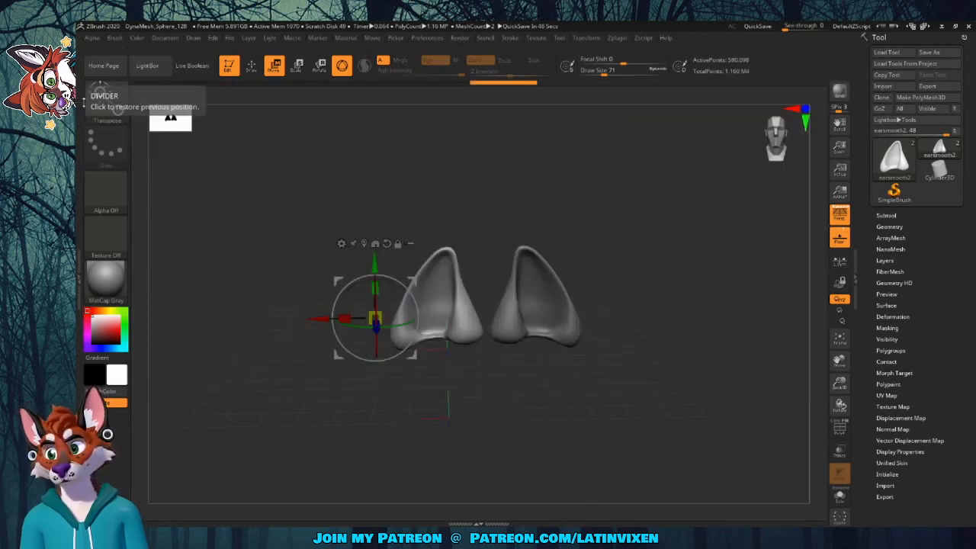
left_click(105, 100)
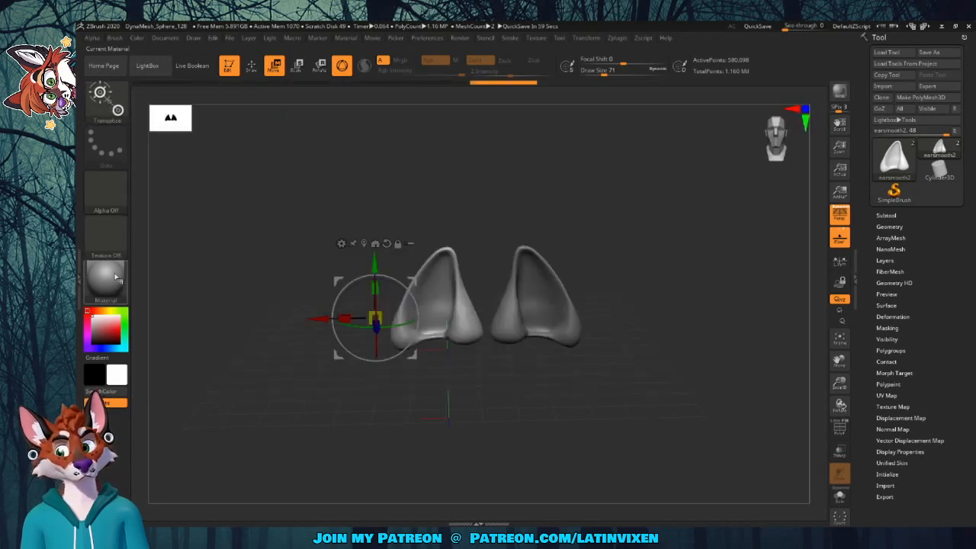
Change the material on both ears to MatCap Red Wax
mouse_move(115, 288)
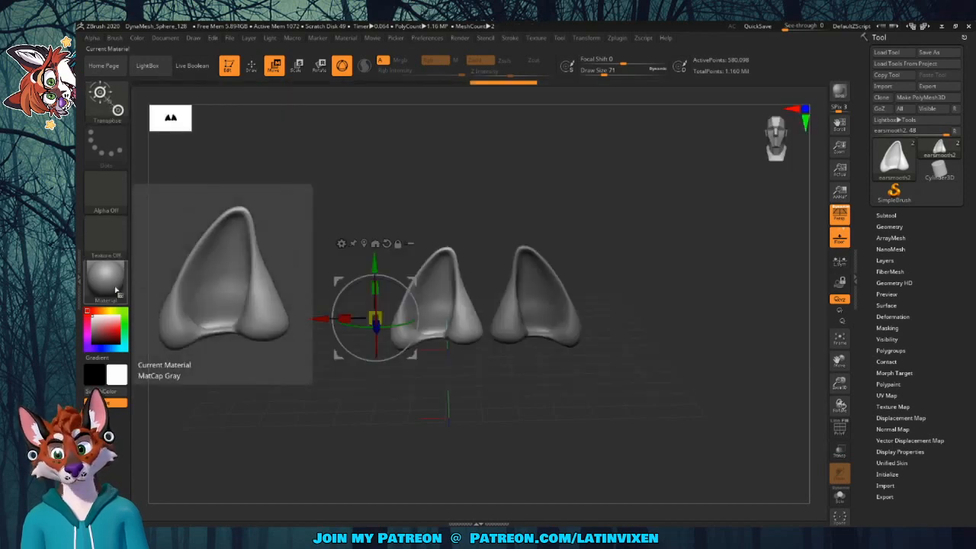
left_click(116, 289)
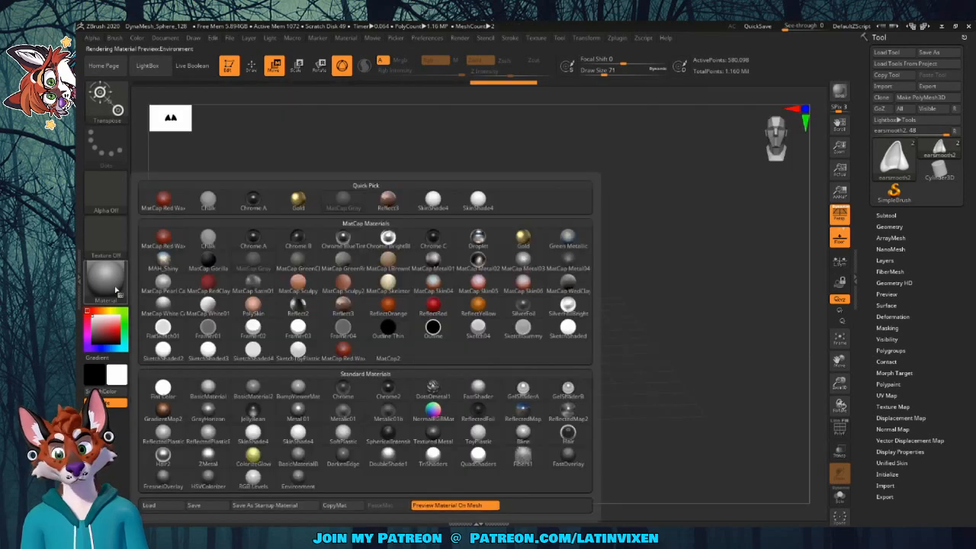
left_click(168, 211)
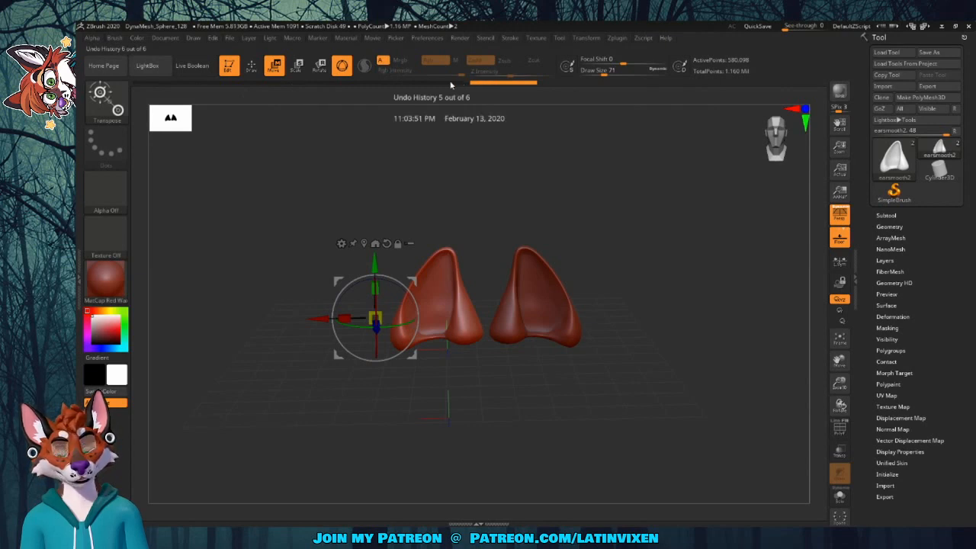
Step back through the ear's undo history to the third state and return to the latest state
left_click(427, 86)
left_click(388, 80)
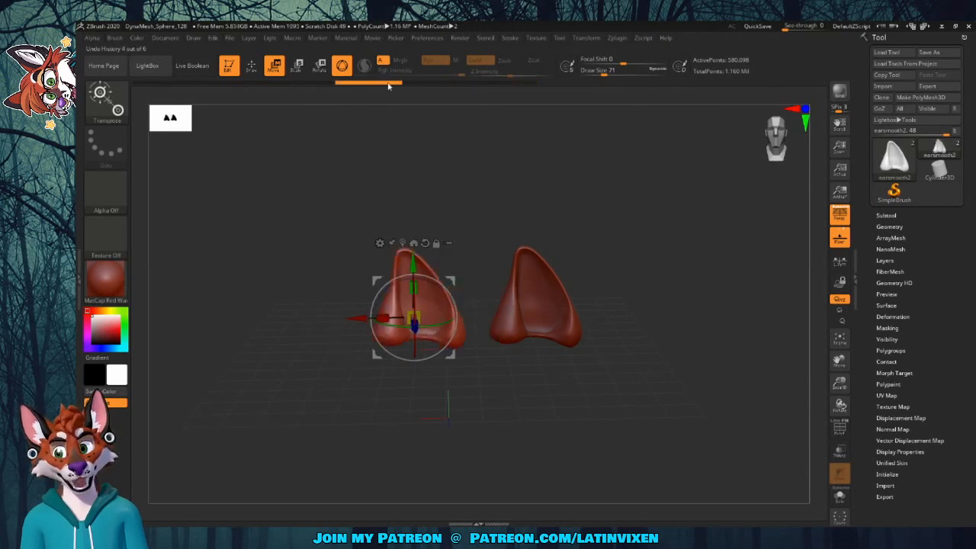
left_click(319, 84)
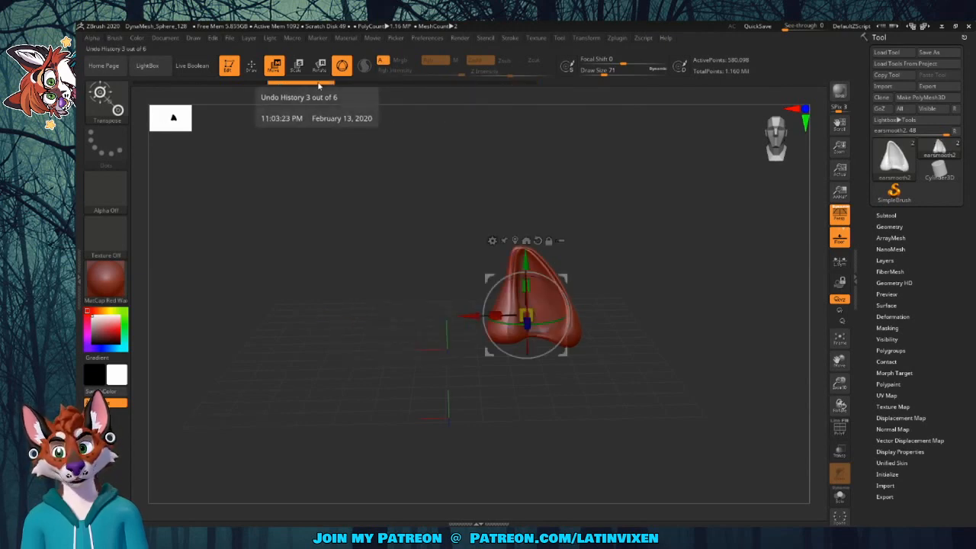
left_click(369, 81)
left_click(426, 85)
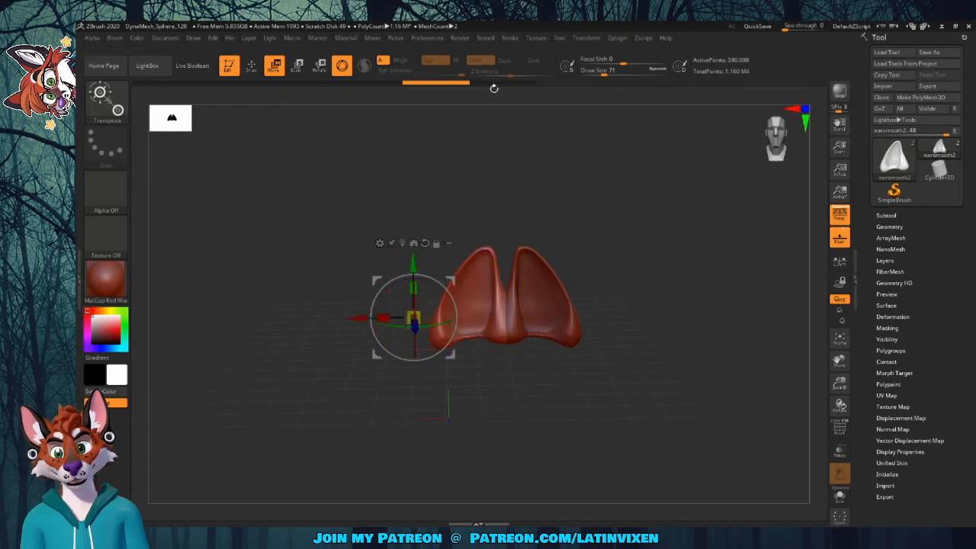
left_click(499, 83)
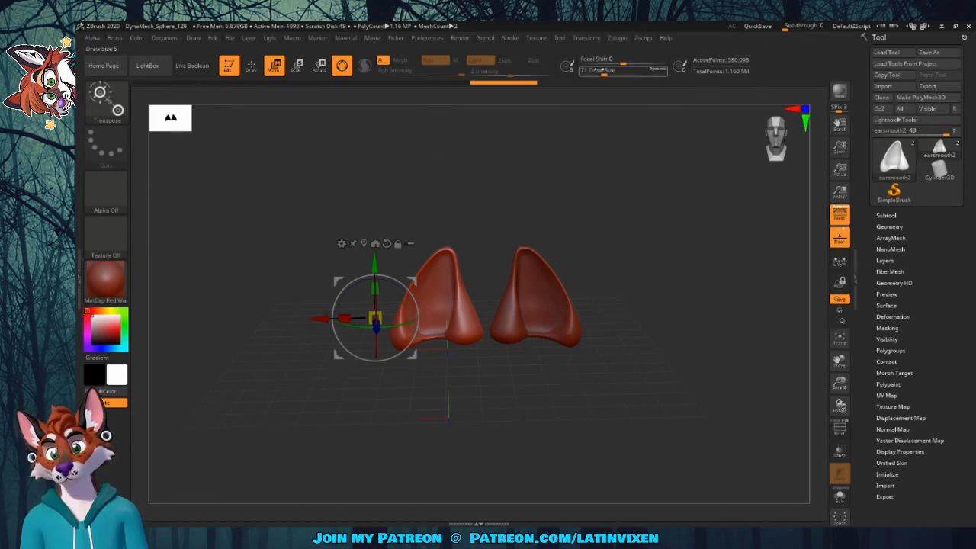
Switch to the Move Topological brush and set the draw size to 239
left_click_drag(605, 72, 622, 72)
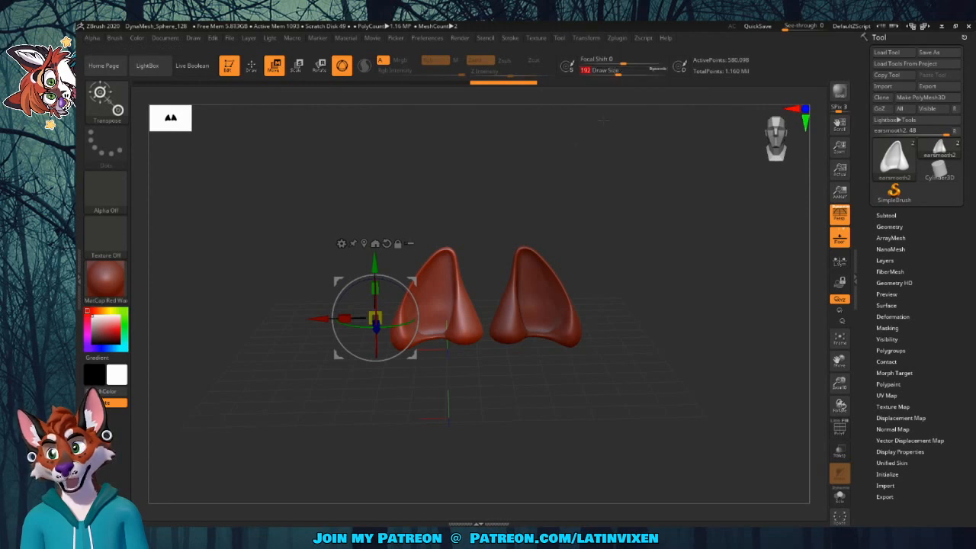
left_click(100, 95)
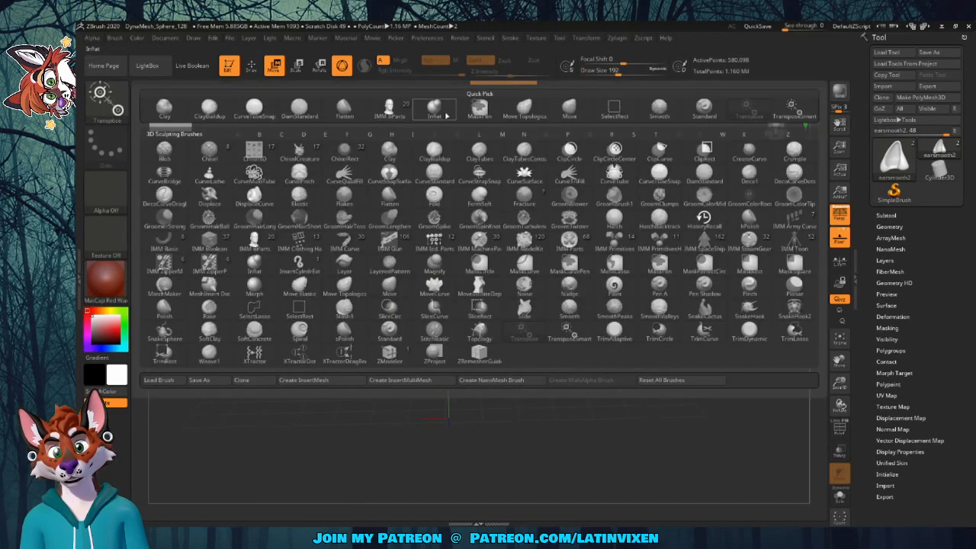
left_click(532, 116)
key("b")
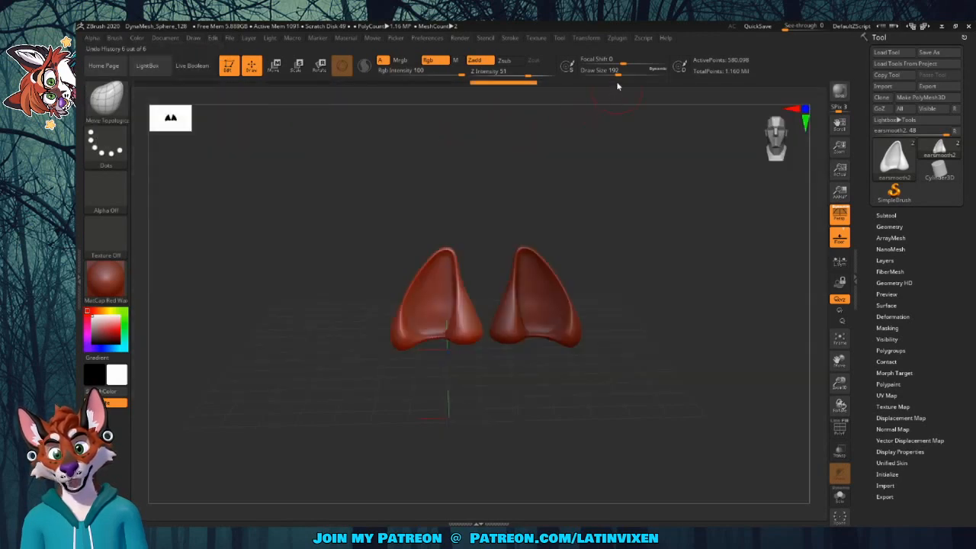
mouse_move(619, 73)
left_mouse_down()
mouse_move(639, 77)
mouse_move(609, 77)
left_mouse_up()
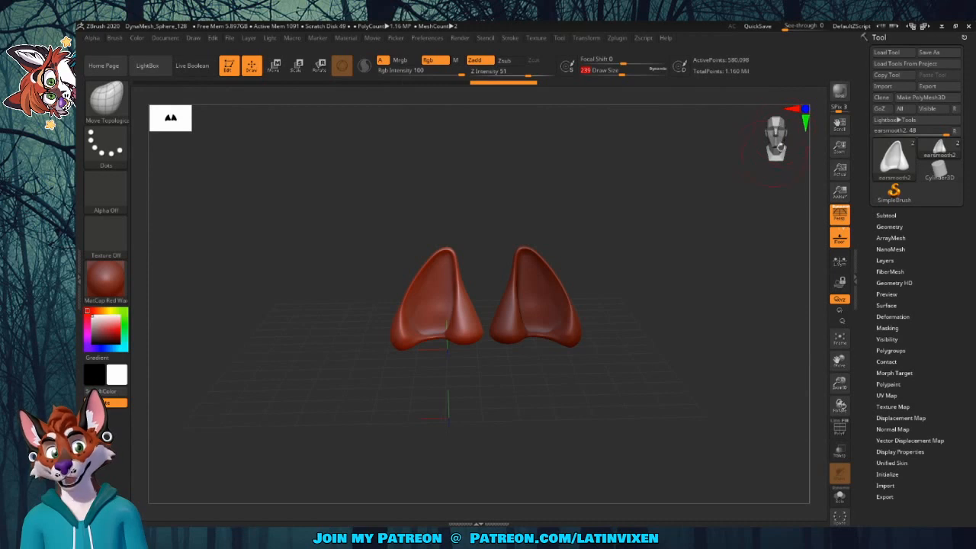
View the ears from the side, above and the front, and enlarge the silhouette thumbnail in the canvas
left_click(793, 108)
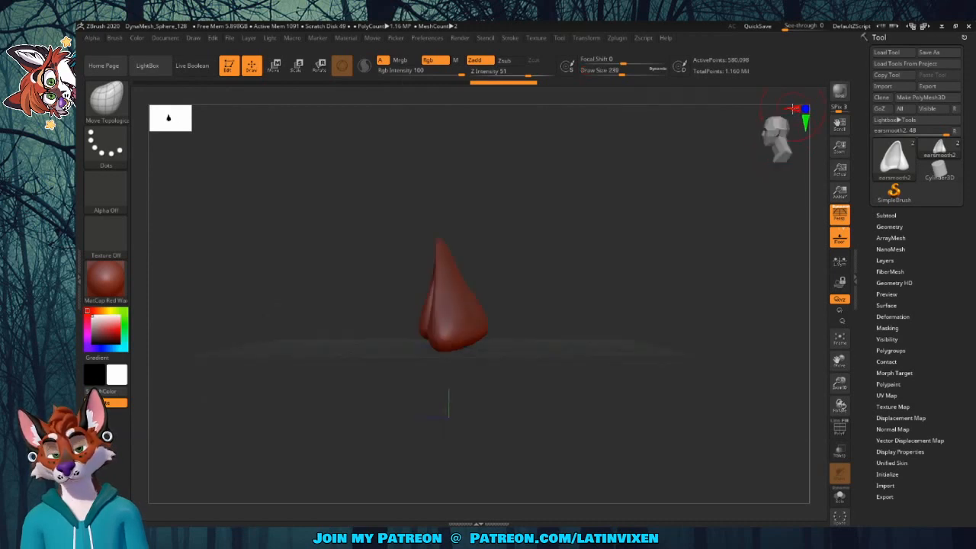
left_click(806, 122)
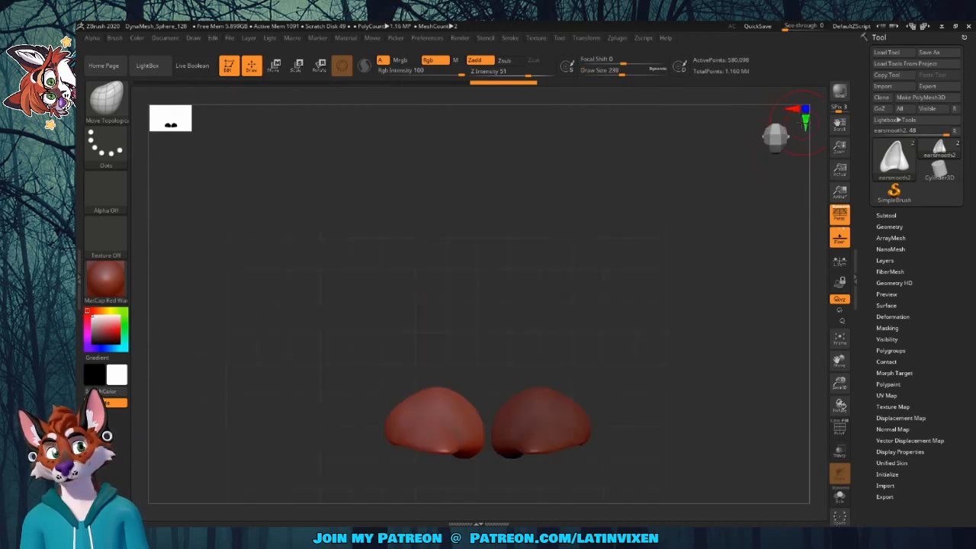
left_click(795, 109)
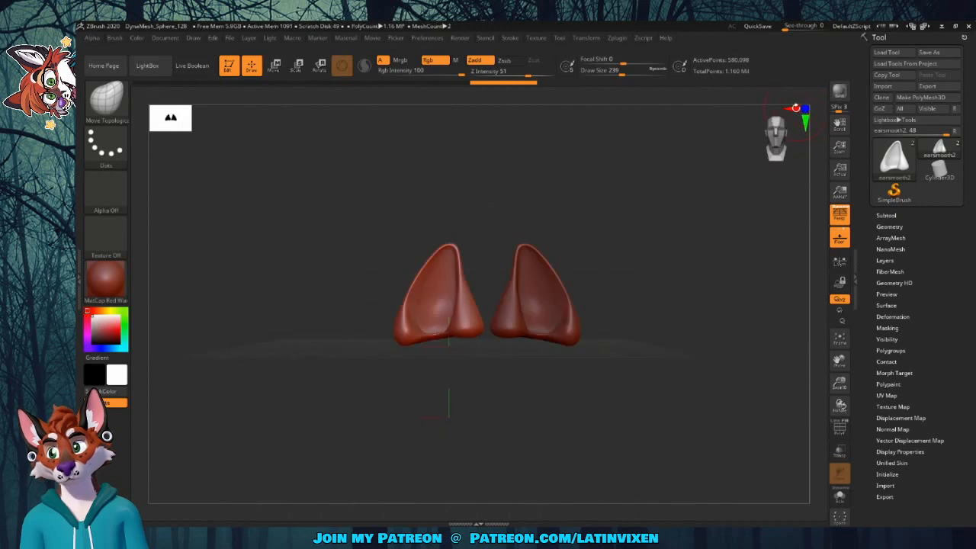
left_click_drag(185, 127, 261, 169)
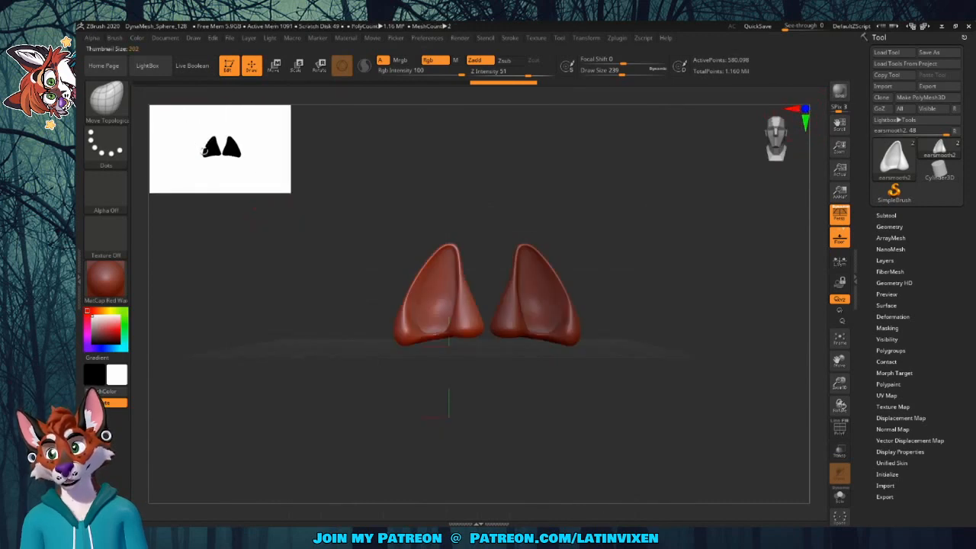
left_click_drag(656, 236, 593, 227)
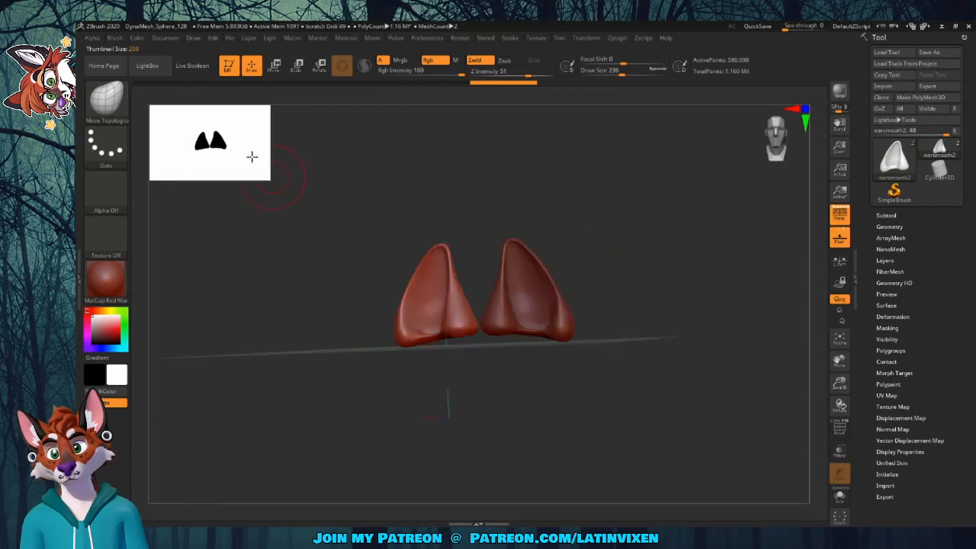
Reduce the silhouette thumbnail in the canvas to size 99
left_click_drag(251, 157, 196, 135)
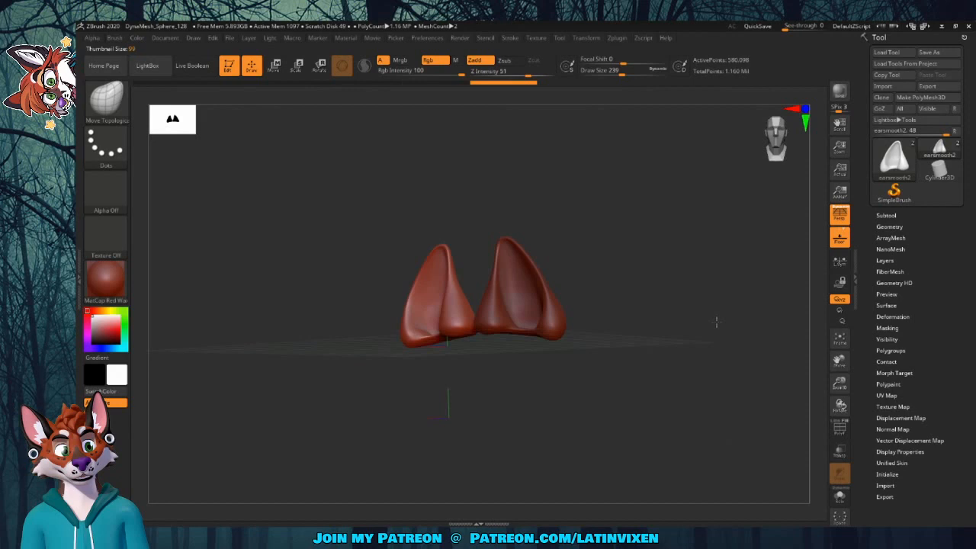
left_click_drag(717, 322, 790, 391)
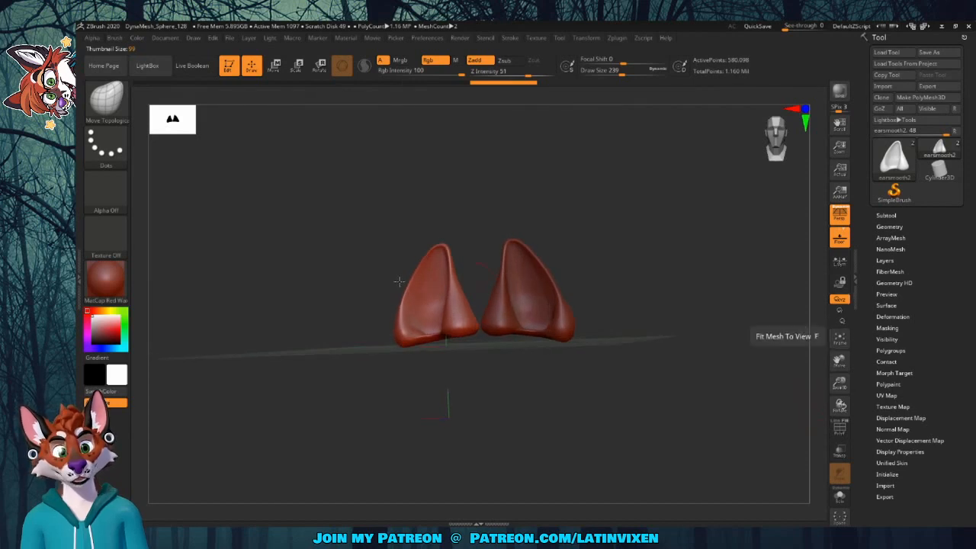
Fit the active ear mesh to the view, zoom out to both ears and view them from several angles
left_click(839, 339)
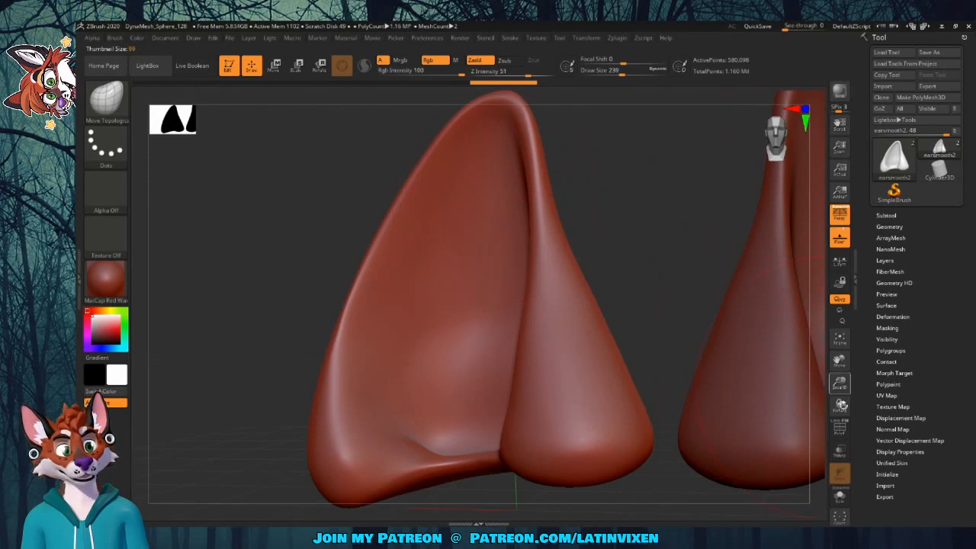
left_click_drag(840, 383, 830, 357)
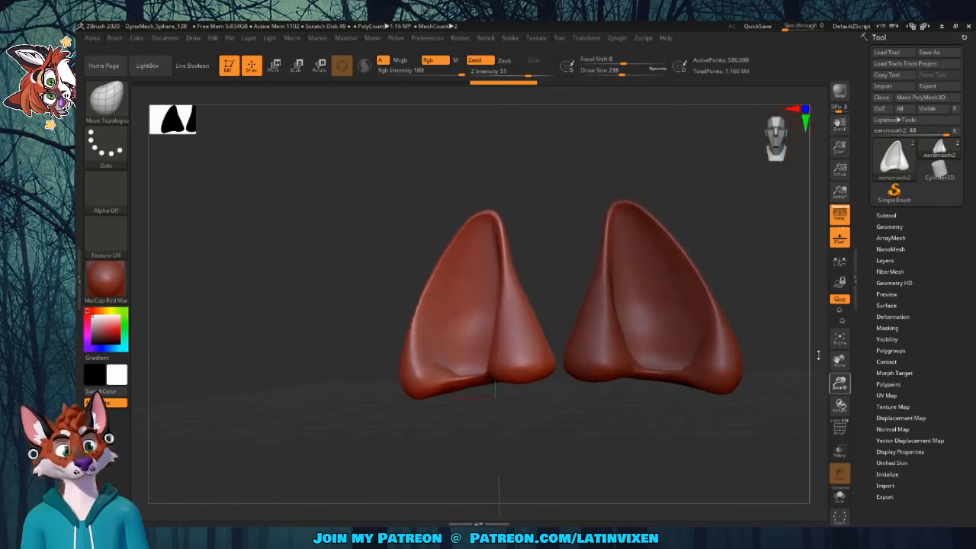
left_click_drag(839, 406, 834, 383)
mouse_move(282, 193)
left_mouse_down()
mouse_move(332, 214)
mouse_move(254, 199)
mouse_move(311, 211)
mouse_move(284, 208)
left_mouse_up()
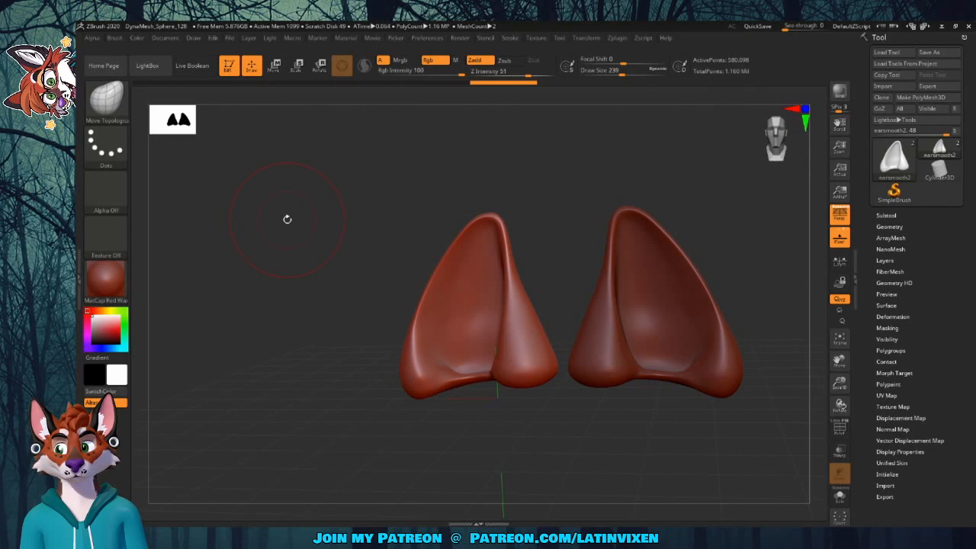
left_click_drag(287, 219, 305, 228)
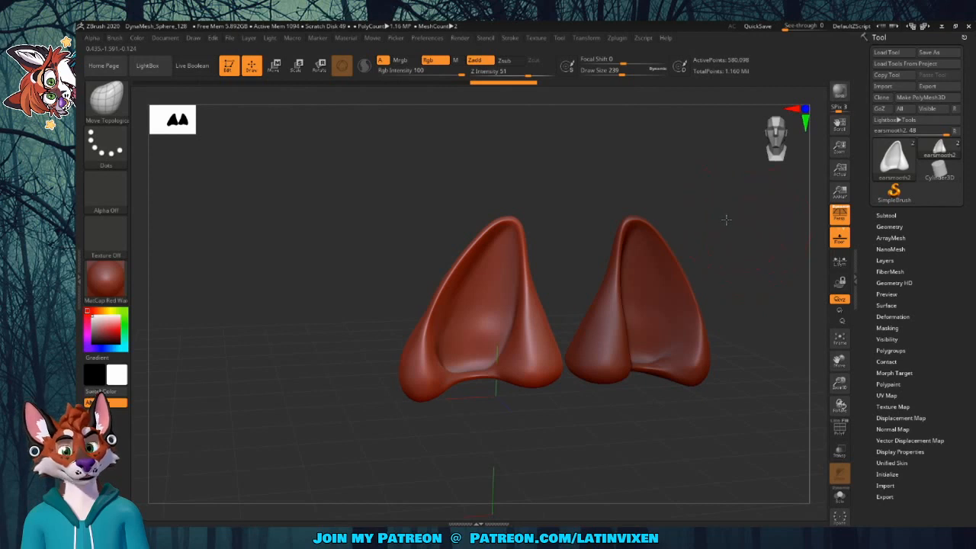
left_click_drag(725, 218, 722, 249)
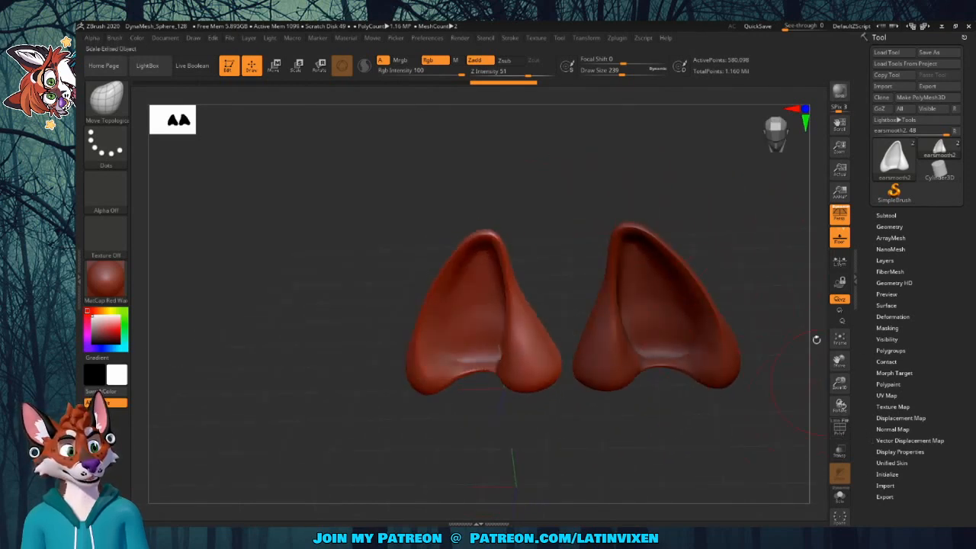
left_click_drag(839, 384, 857, 374)
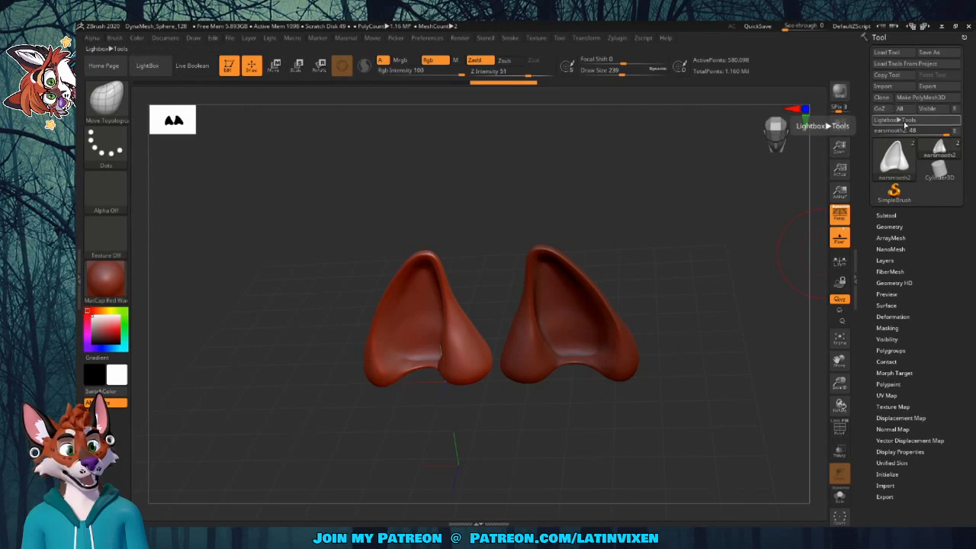
Examine the ears' subtool list and the geometry options, including the ZRemesher settings
left_click(887, 216)
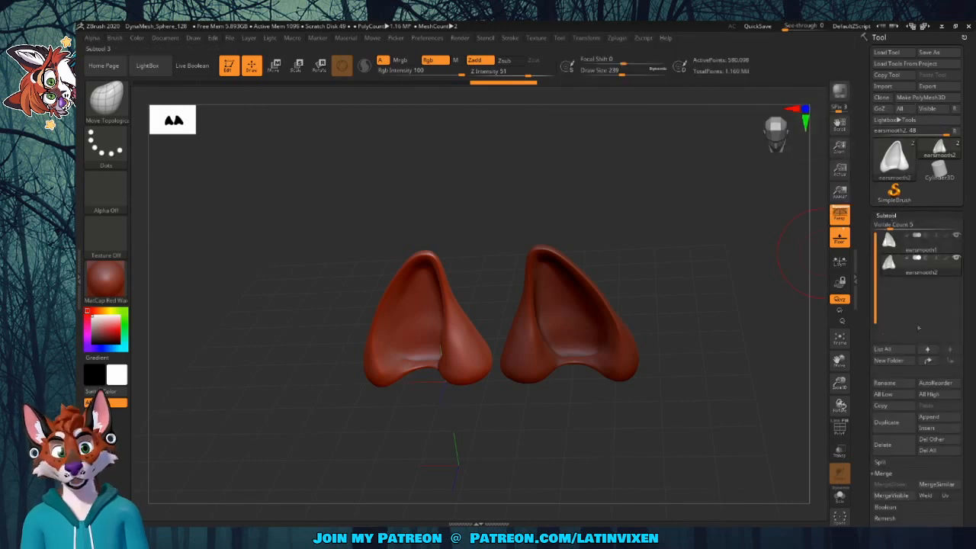
left_click(888, 216)
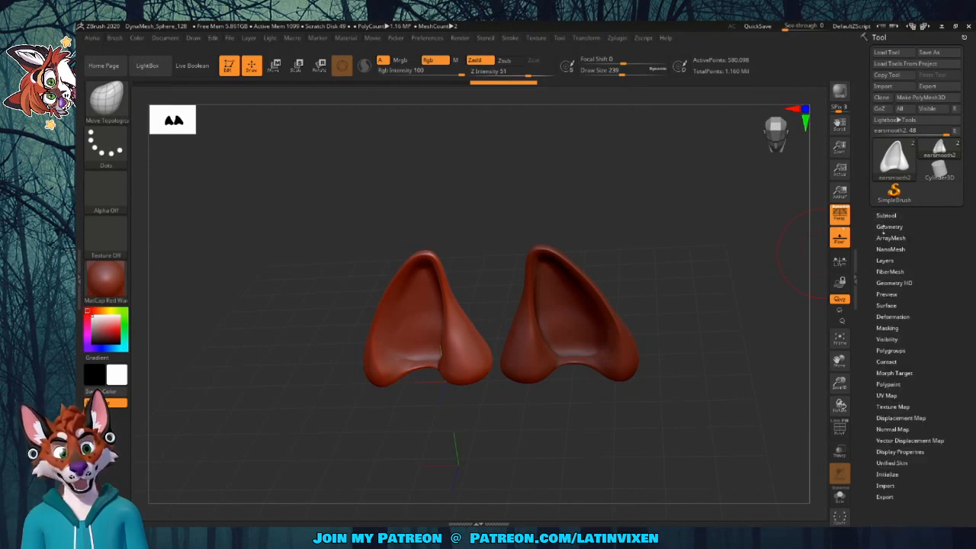
left_click(886, 227)
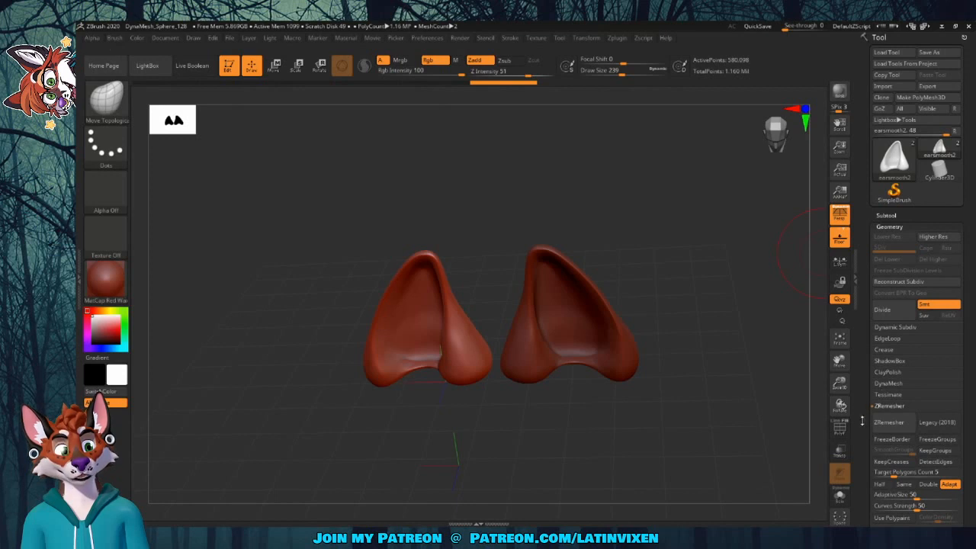
left_click_drag(860, 420, 862, 352)
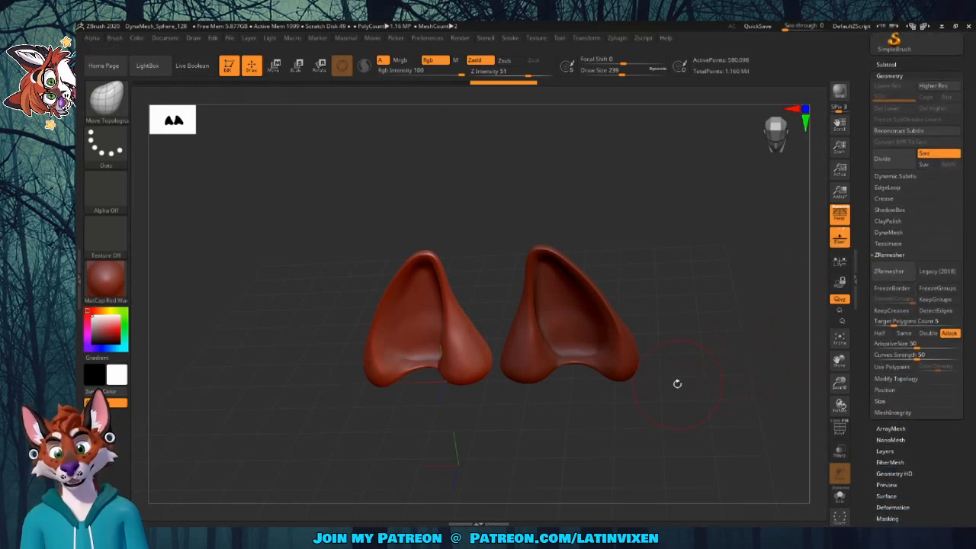
left_click_drag(687, 380, 685, 354)
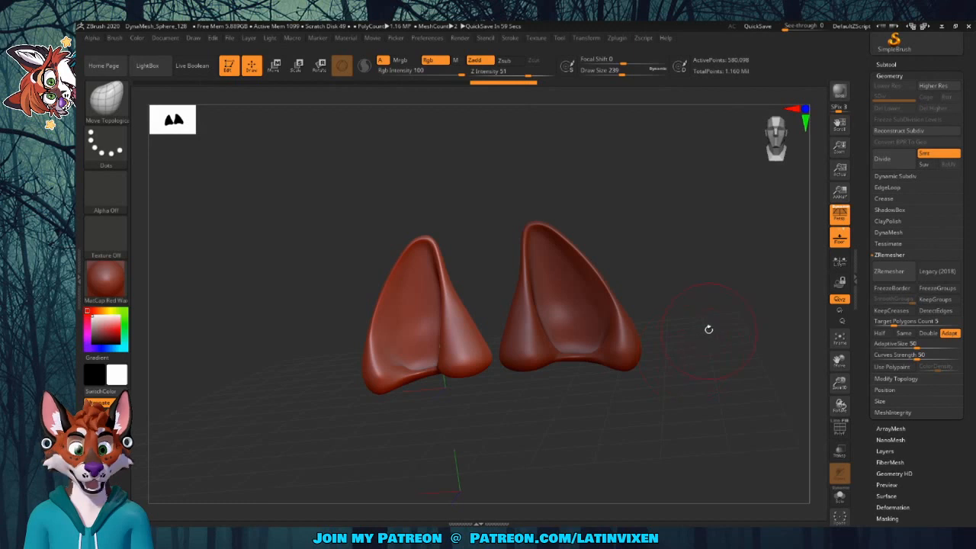
Examine the deformation options for the ear and collapse them again
left_click_drag(869, 341, 870, 302)
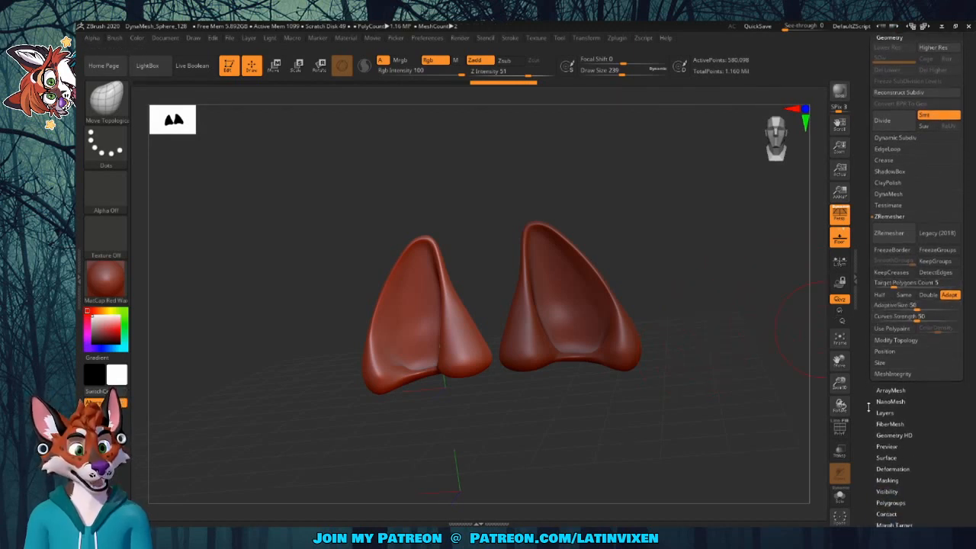
left_click_drag(868, 408, 868, 339)
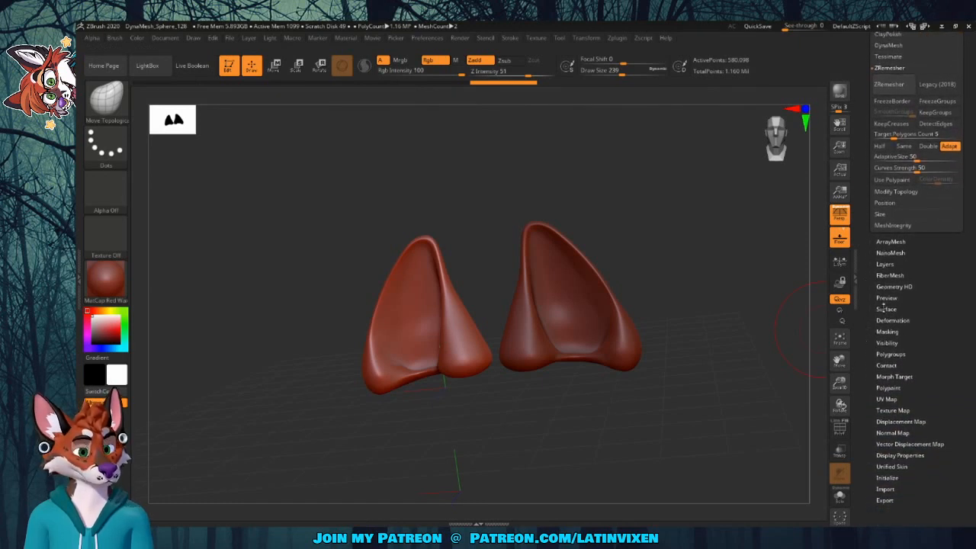
left_click(888, 318)
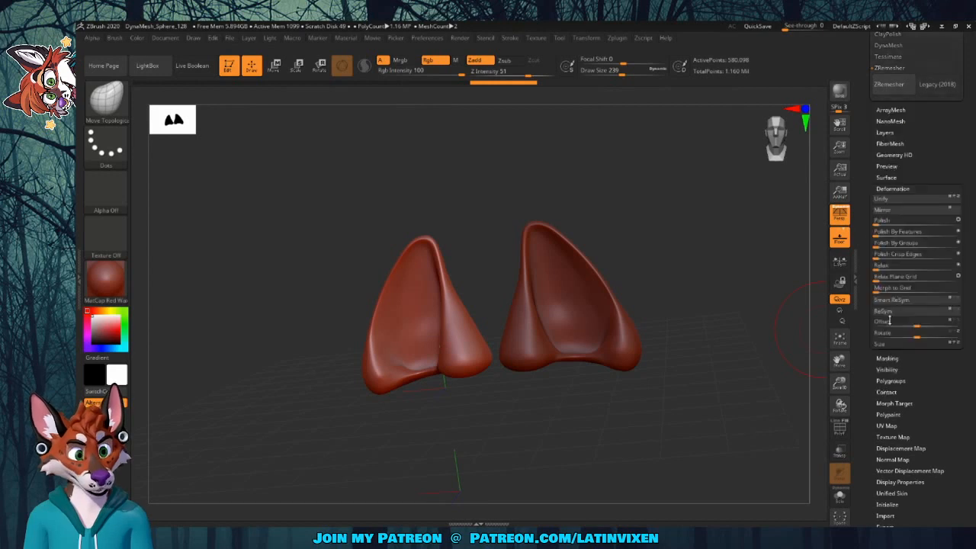
left_click_drag(862, 195, 879, 290)
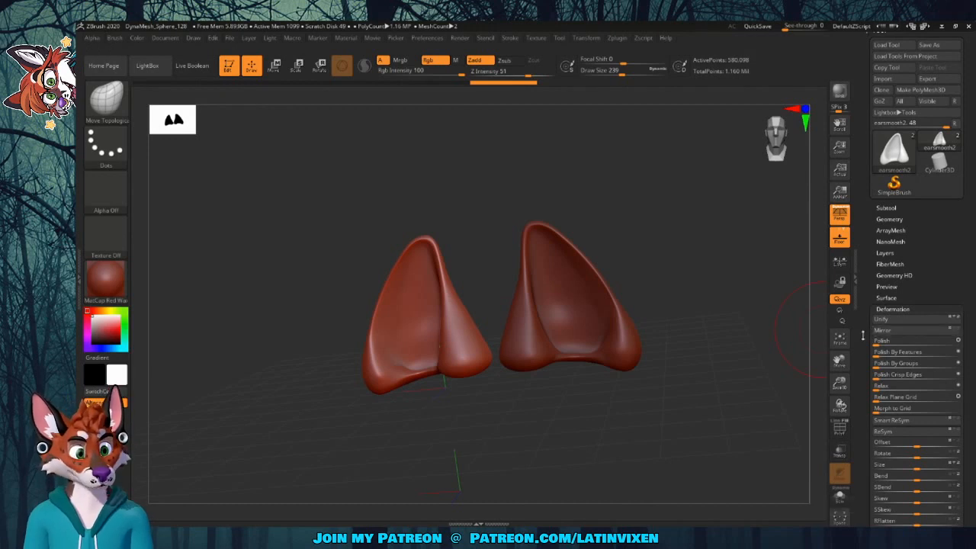
left_click_drag(865, 334, 866, 327)
left_click(881, 301)
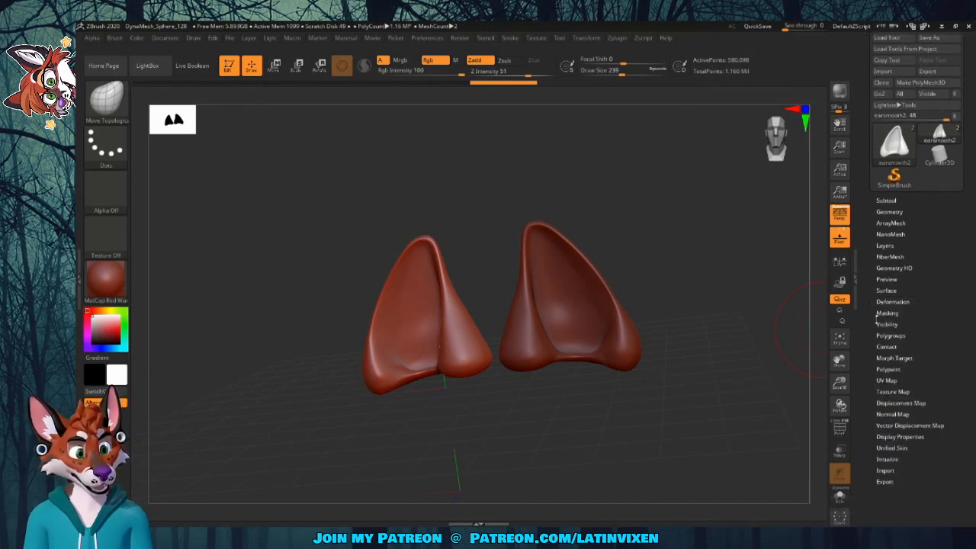
left_click_drag(860, 326, 866, 361)
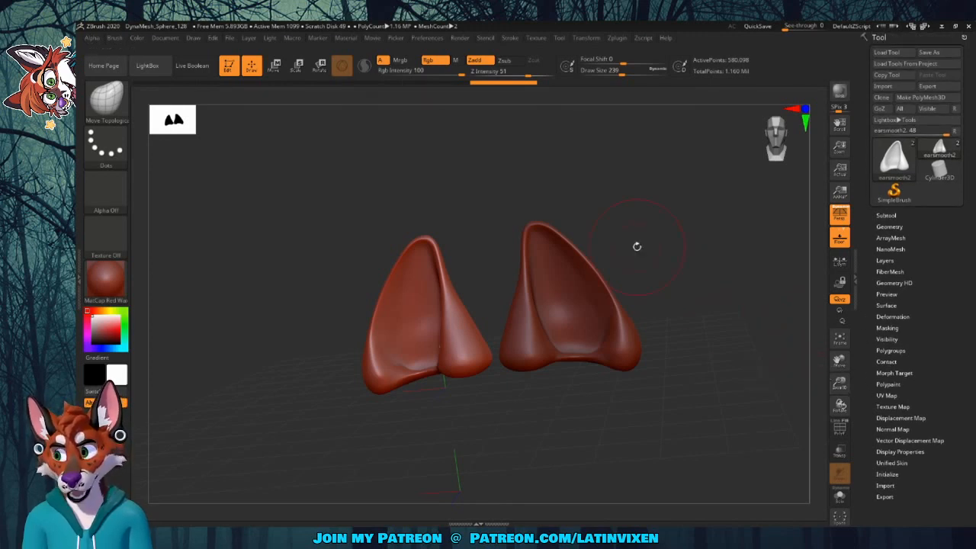
left_click_drag(661, 226, 673, 230)
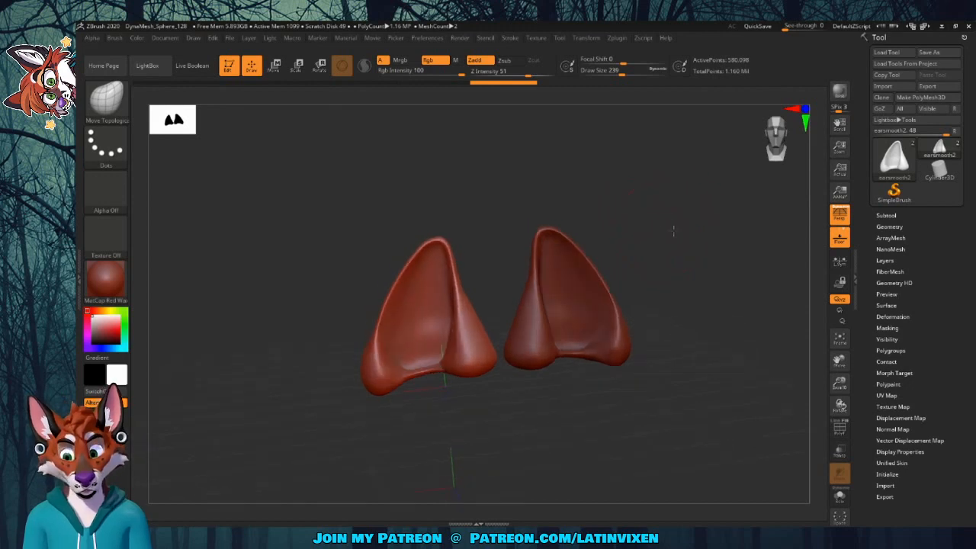